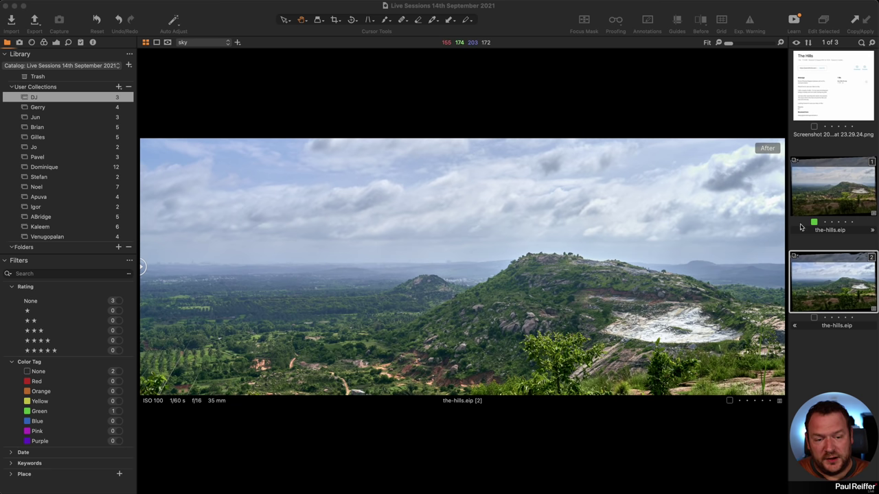
# - Compare the first and second hills variants, zooming to 100% on the hilltop
pyautogui.click(821, 202)
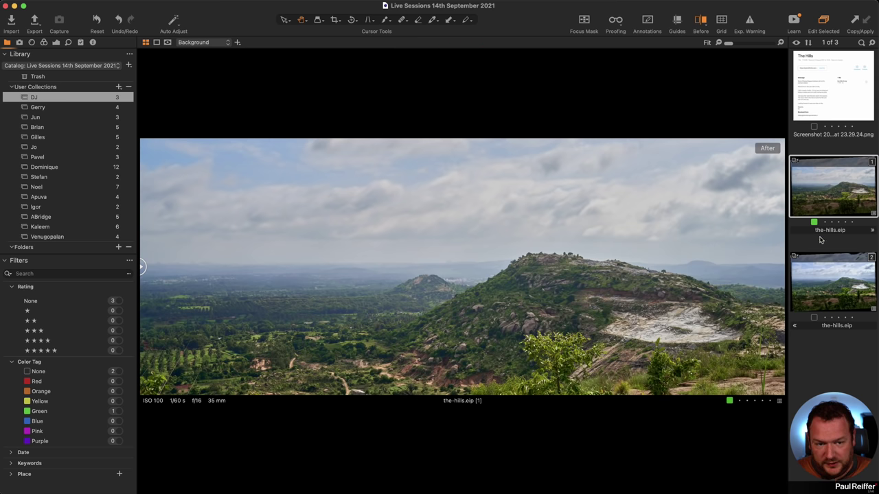
pyautogui.click(560, 272)
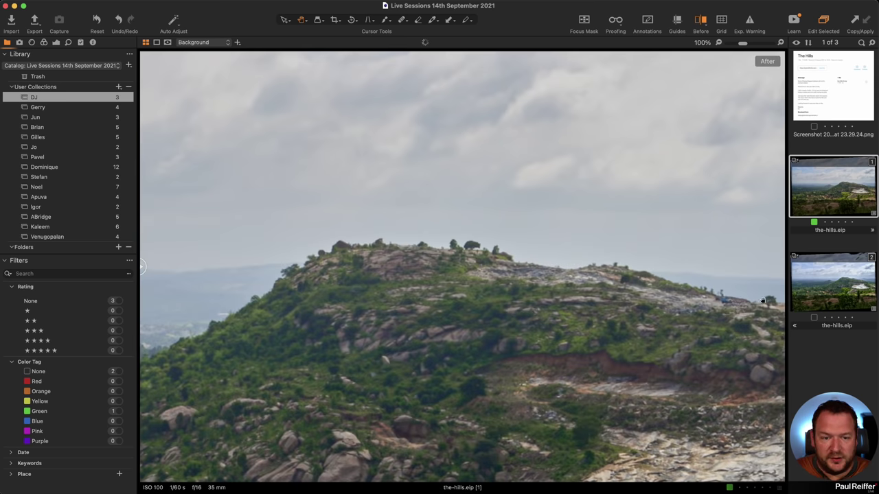
pyautogui.click(836, 287)
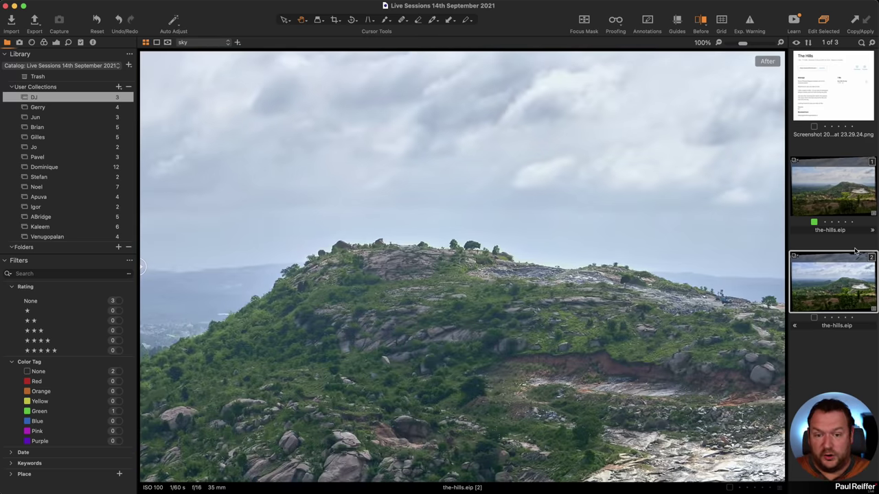
pyautogui.click(829, 206)
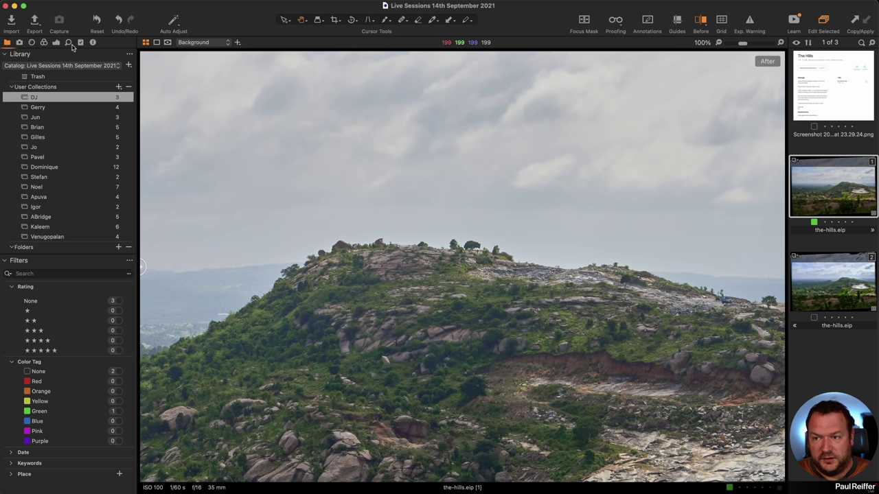
# - Fit the image and drag the Before/After split across the whole image
pyautogui.click(397, 290)
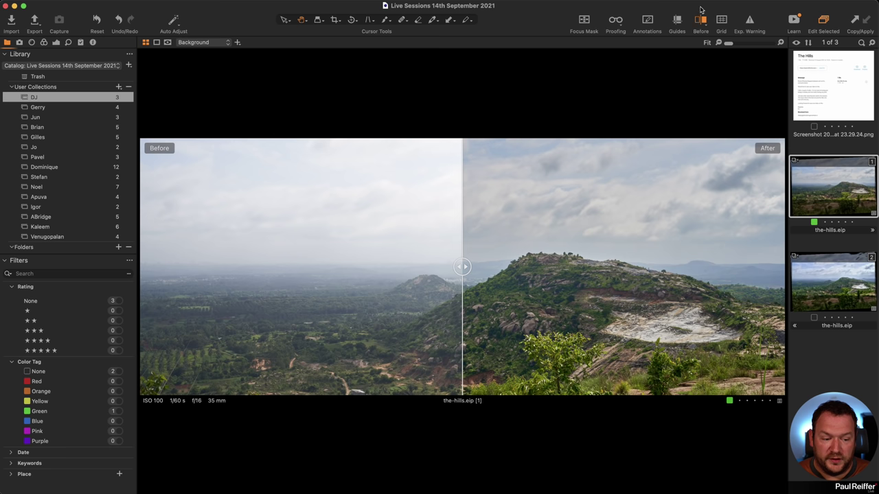
pyautogui.moveTo(462, 265); pyautogui.dragTo(832, 302)
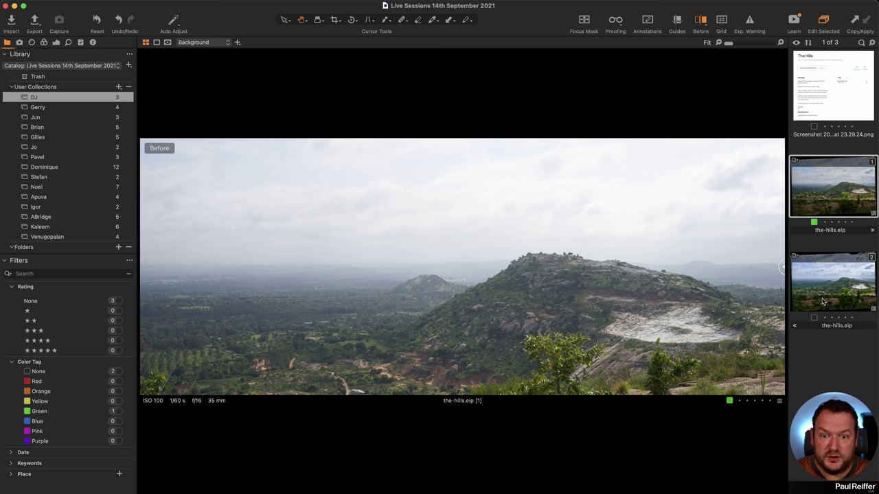
pyautogui.moveTo(824, 302); pyautogui.dragTo(124, 341)
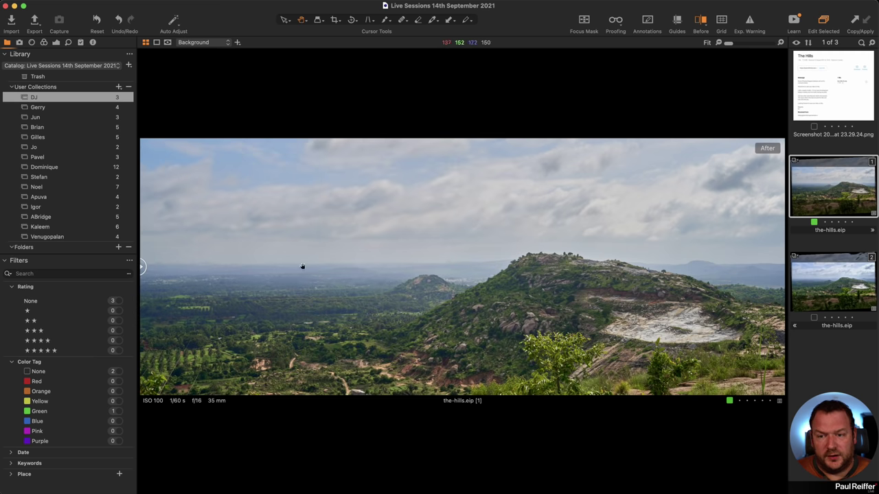
# - Review the first variant's layers and adjustments, then switch to the second hills variant
pyautogui.click(55, 42)
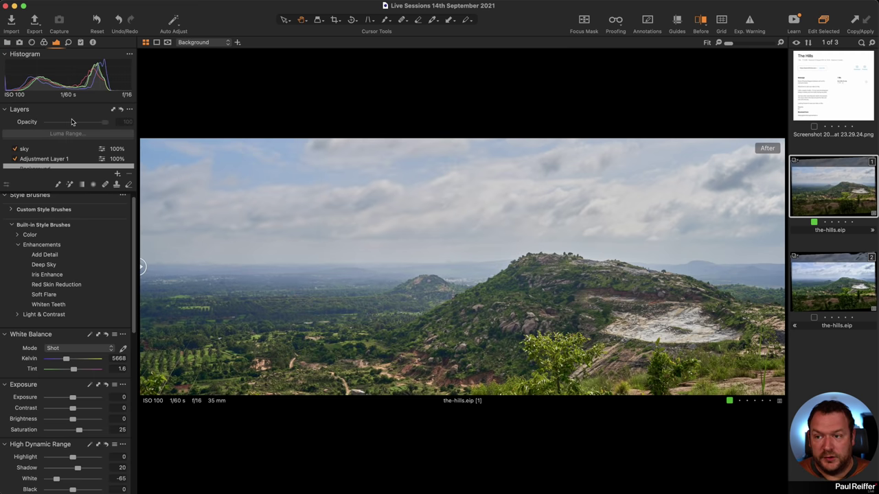
pyautogui.scroll(-2, 54, 165)
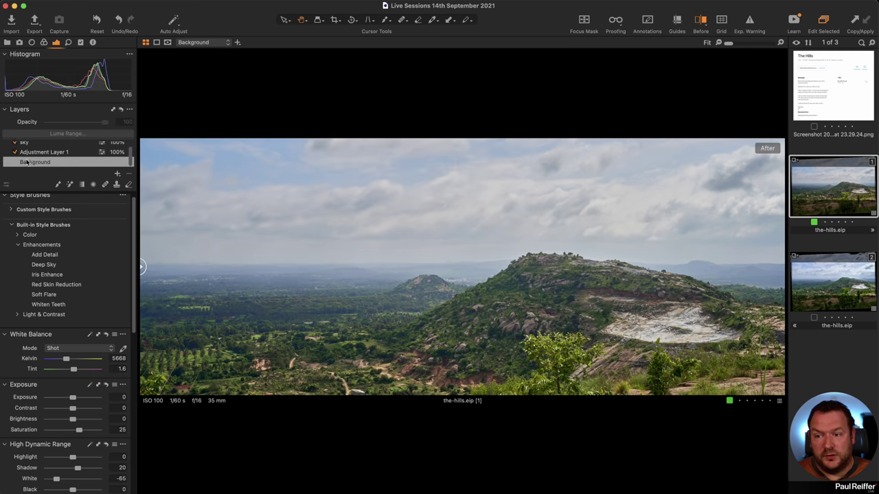
pyautogui.scroll(2, 35, 160)
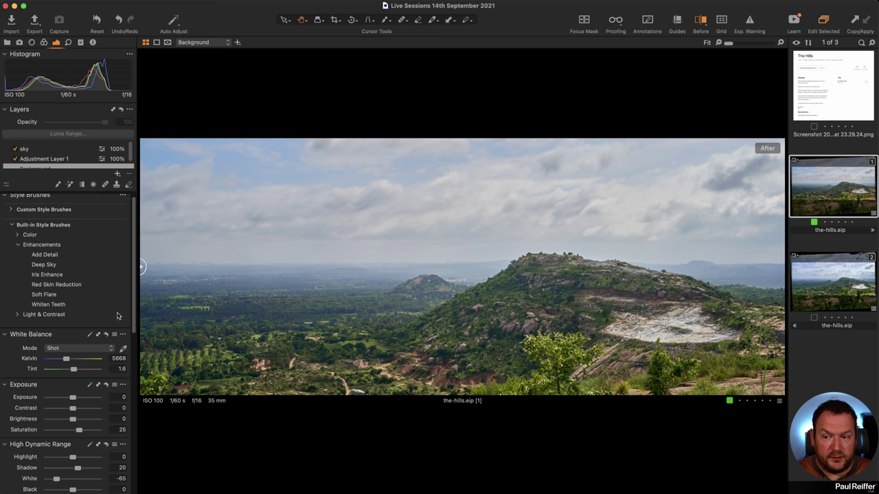
pyautogui.scroll(-5, 69, 343)
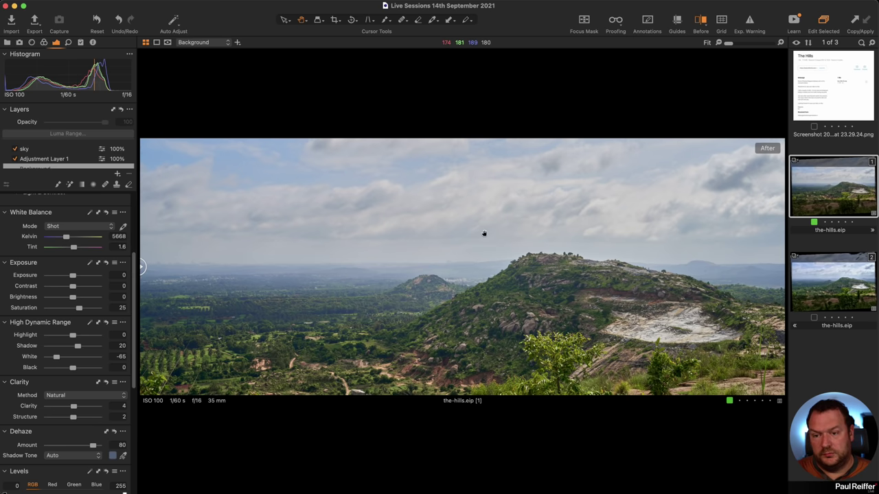
pyautogui.click(830, 290)
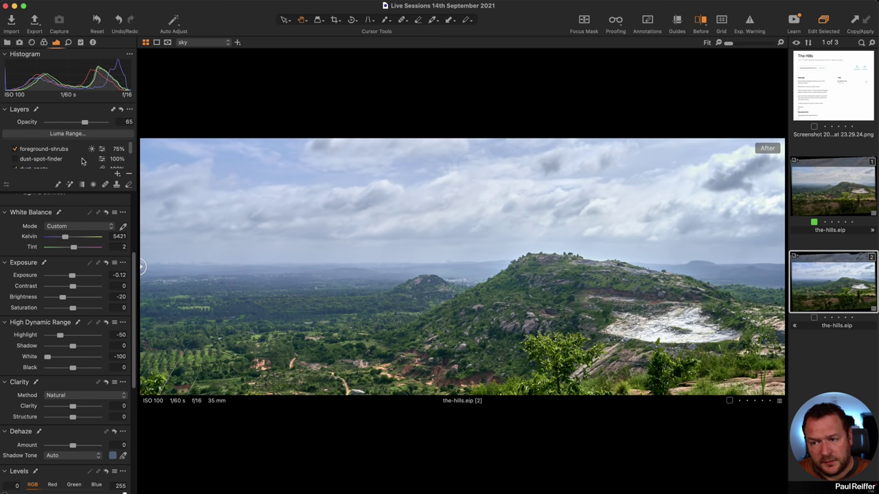
# - Inspect the foreground-shrubs layer at 100% on the hillside, then return to Fit
pyautogui.click(61, 149)
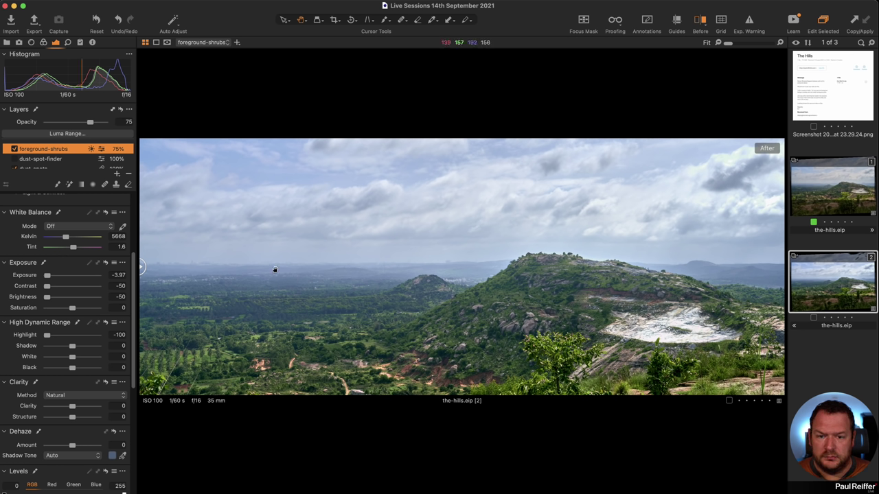
pyautogui.click(548, 349)
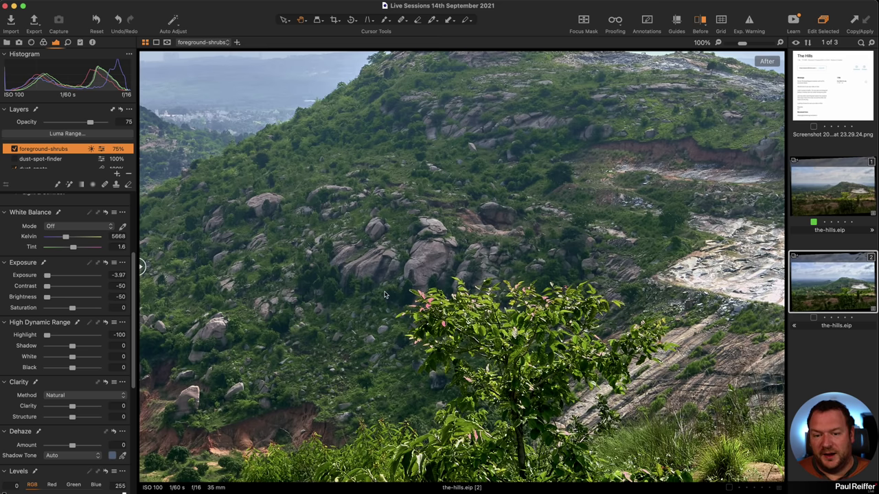
pyautogui.click(388, 199)
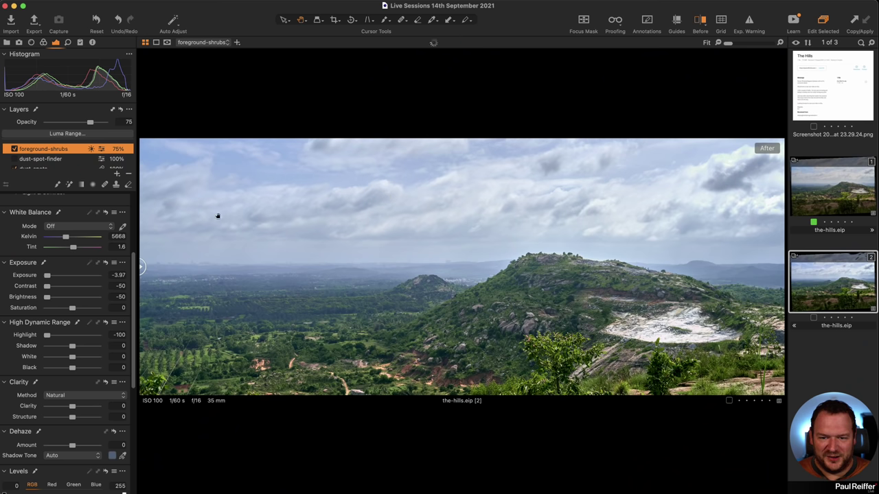
# - Show the dust-spots layer's markers, then select the color-balance layer
pyautogui.scroll(-1, 49, 160)
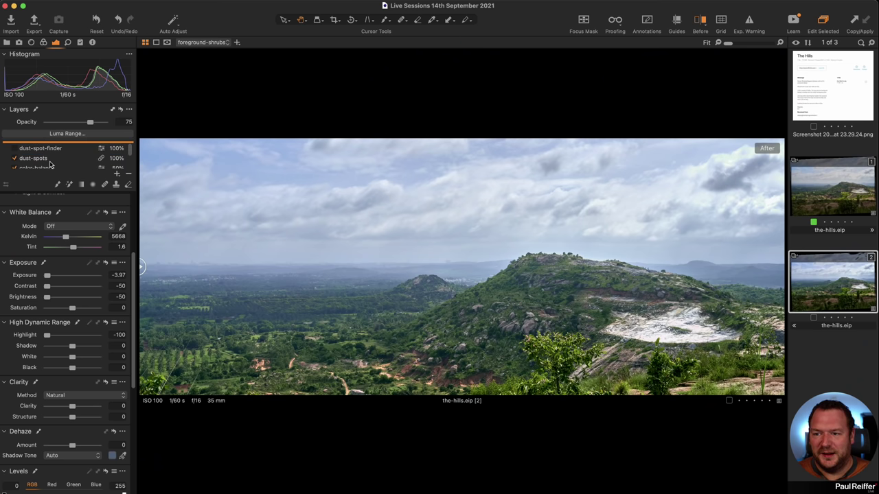
pyautogui.click(49, 160)
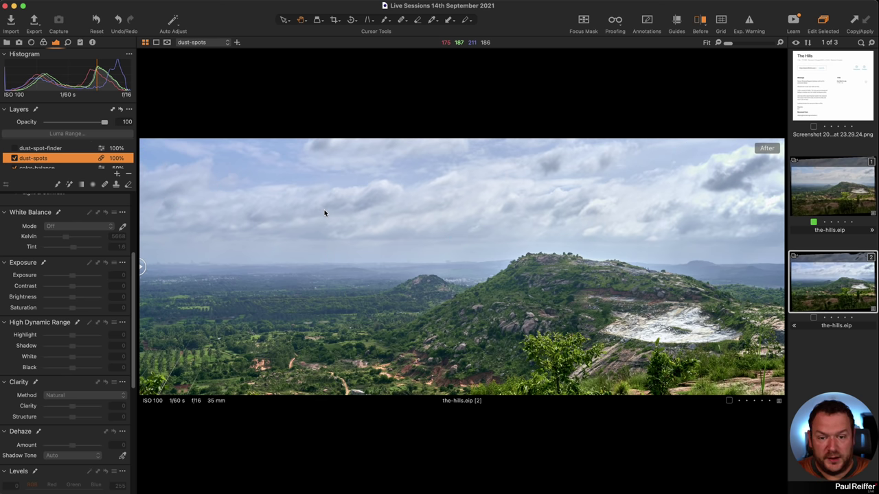
pyautogui.press('m')
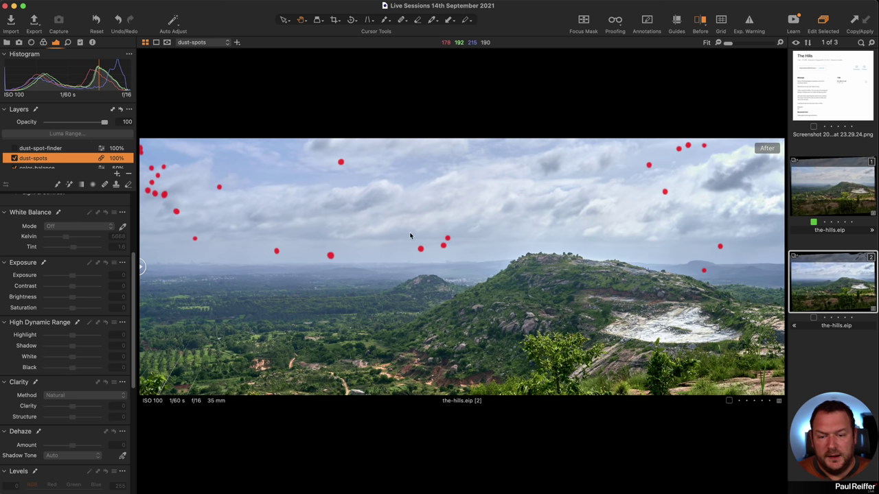
pyautogui.scroll(-1, 72, 166)
pyautogui.click(53, 159)
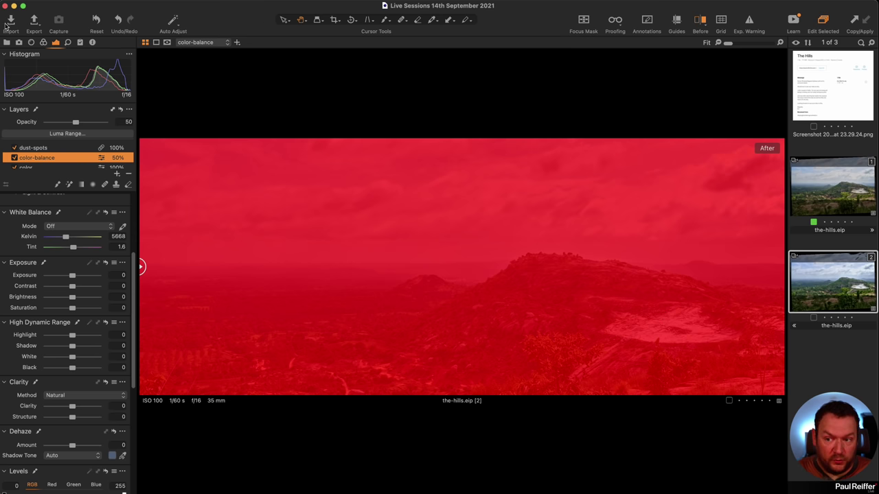
# - Show the Color tools, hide the mask overlay, and select the color layer
pyautogui.click(44, 42)
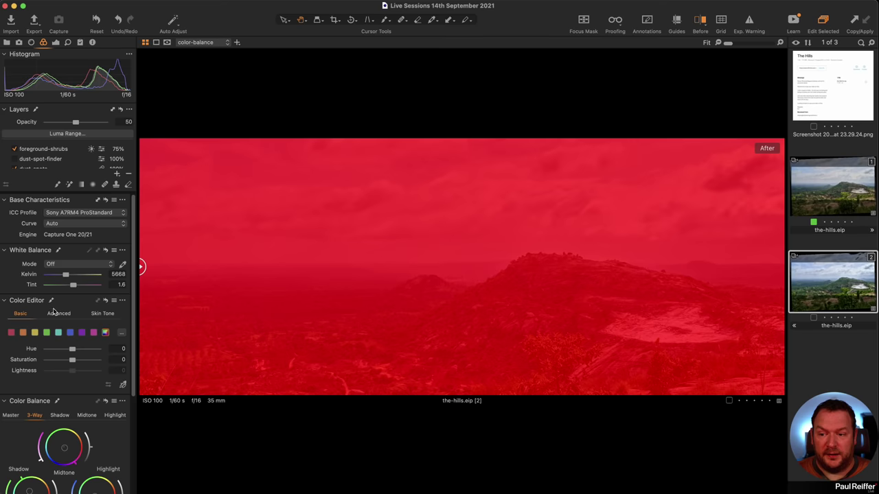
pyautogui.scroll(-3, 61, 357)
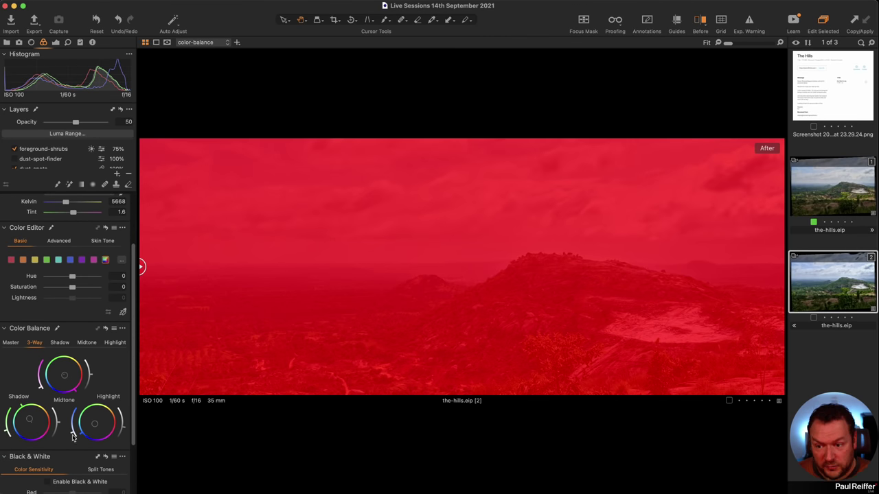
pyautogui.press('m')
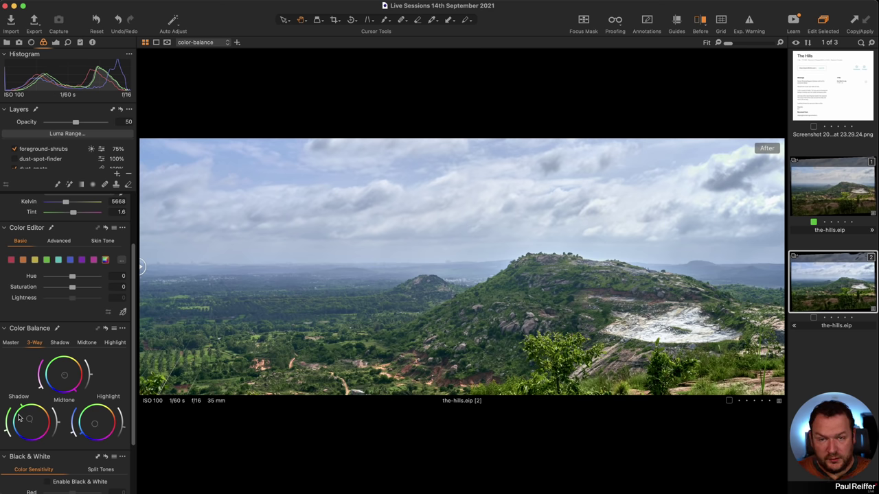
pyautogui.scroll(-2, 58, 159)
pyautogui.click(51, 165)
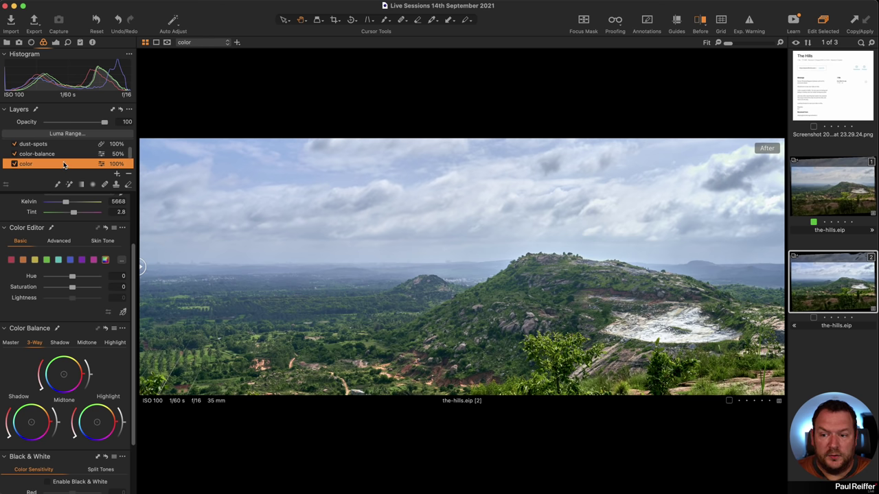
# - Check the sky layer's mask along the ridge, then view the hilltop at 100%
pyautogui.scroll(-3, 34, 153)
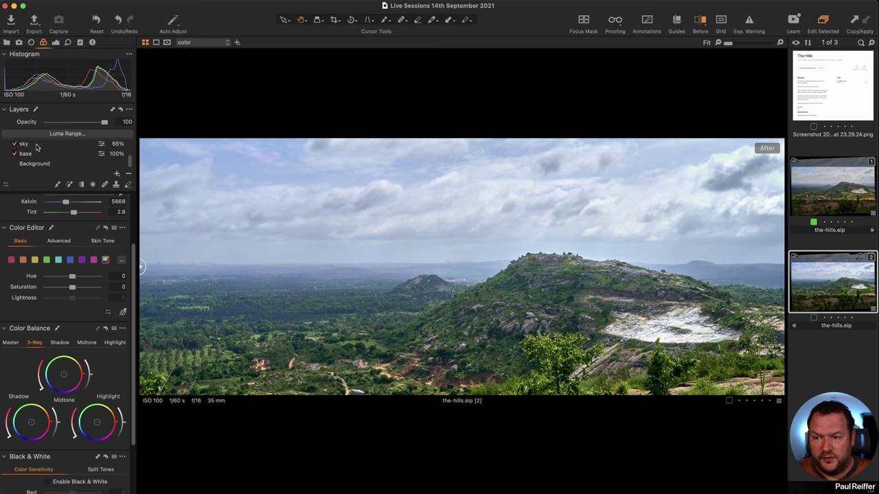
pyautogui.click(31, 146)
pyautogui.press('m')
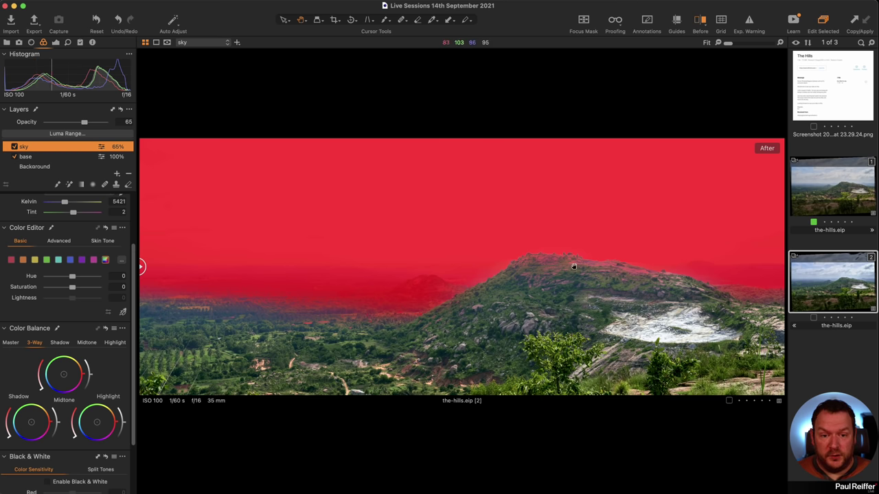
pyautogui.press('m')
pyautogui.press('z')
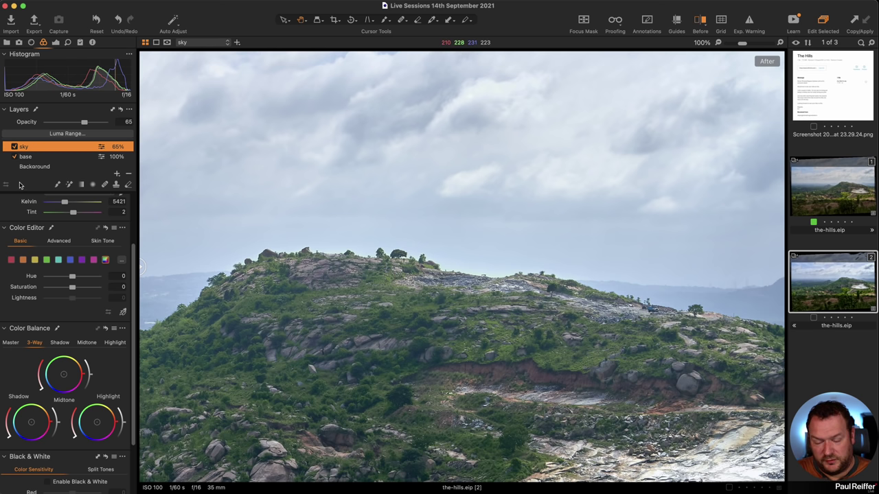
# - Show the sky layer's Exposure and HDR settings, then hide its red mask overlay
pyautogui.press('m')
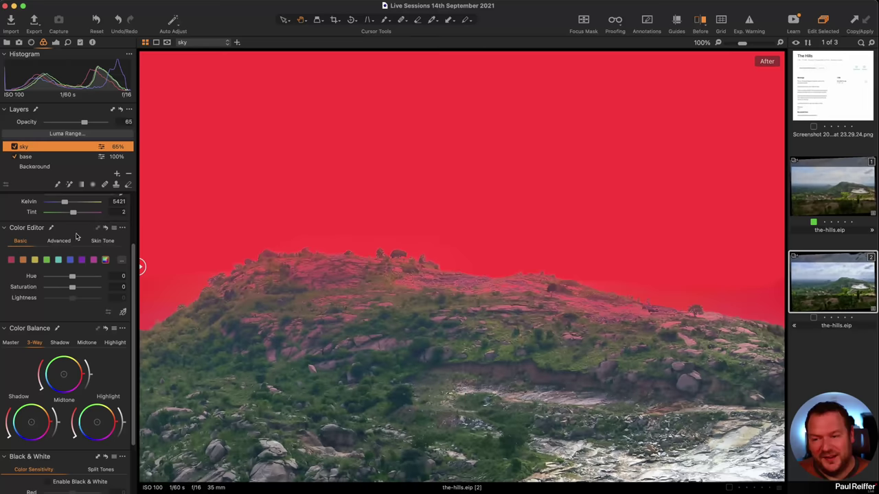
pyautogui.scroll(3, 77, 237)
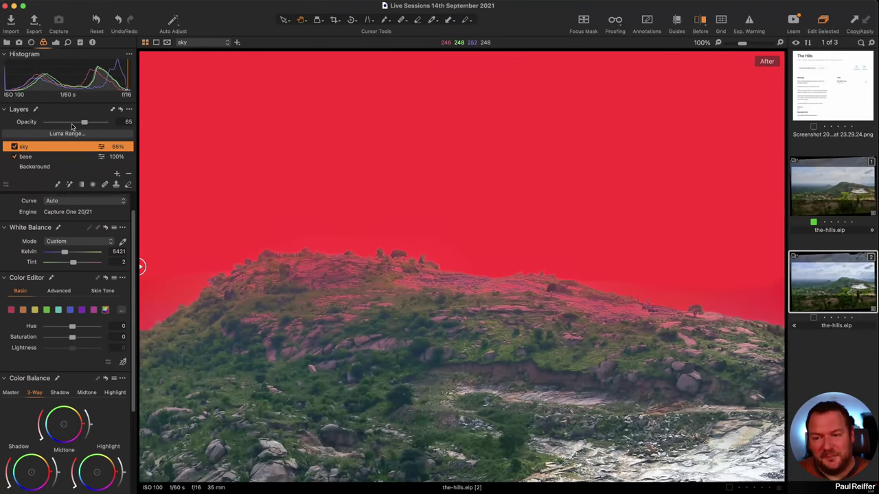
pyautogui.click(56, 42)
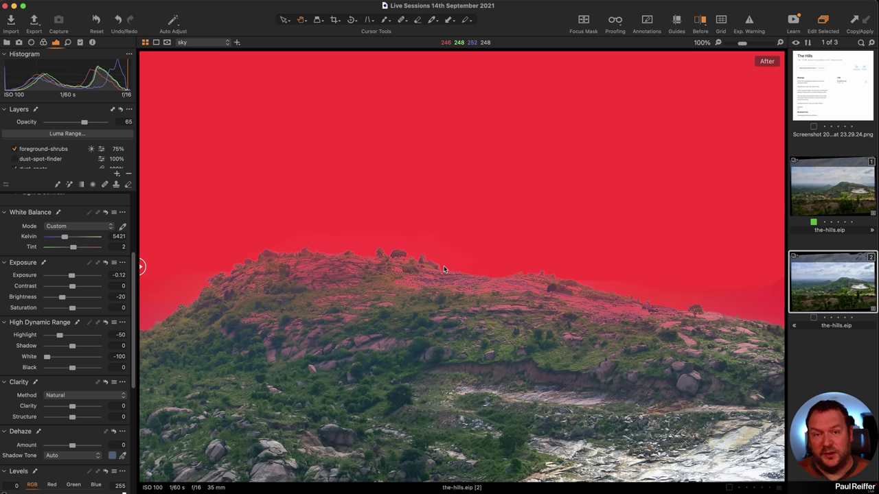
pyautogui.press('m')
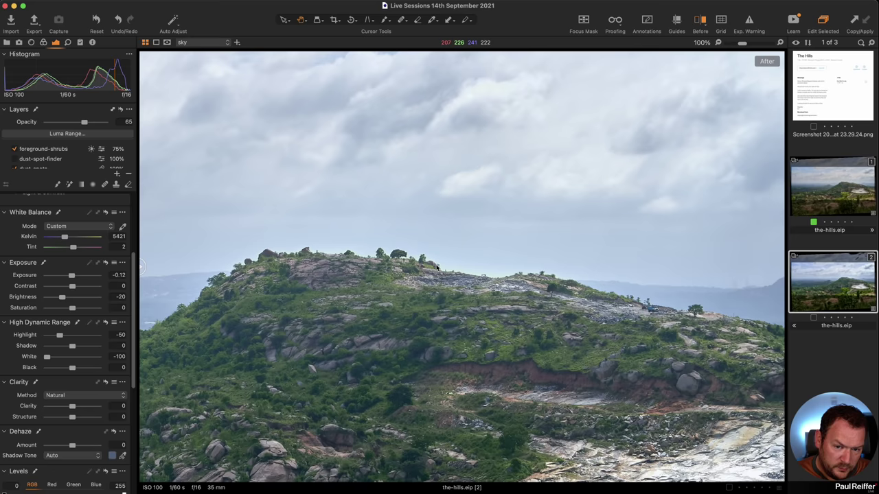
# - Zoom to 300% on the treeline and toggle the sky's HDR reset to compare
pyautogui.click(781, 43)
pyautogui.click(781, 43)
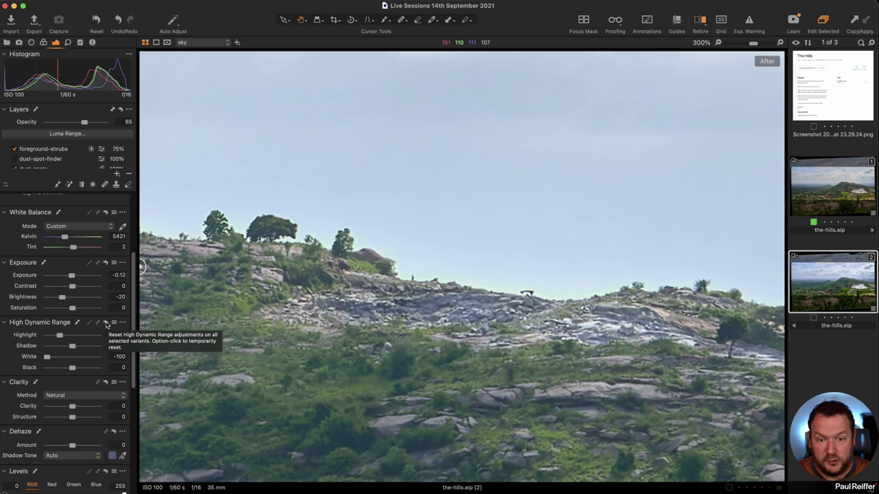
pyautogui.click(106, 322)
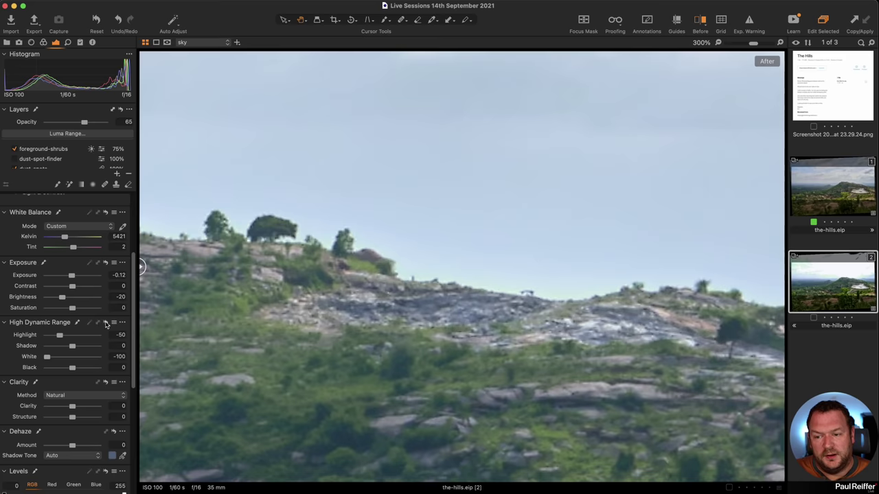
pyautogui.click(106, 323)
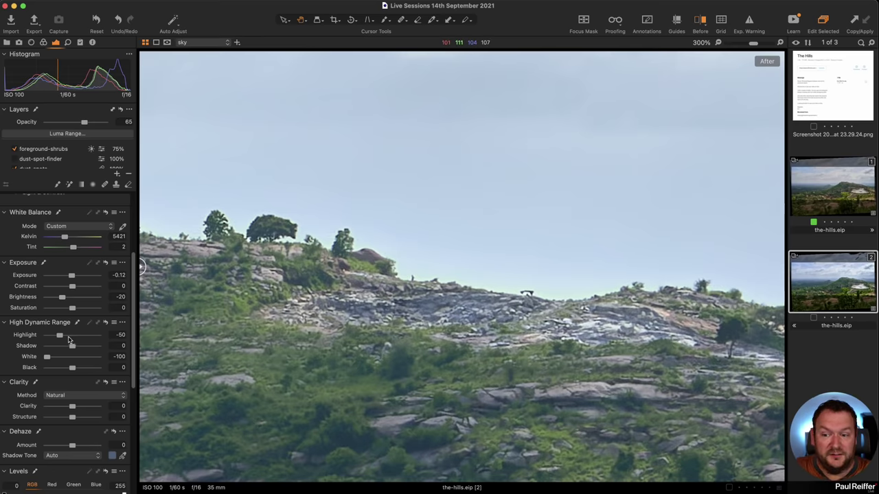
# - Flip between variants 1 and 2 at Fit, ending on variant 2 at 100% on the hilltop
pyautogui.click(837, 197)
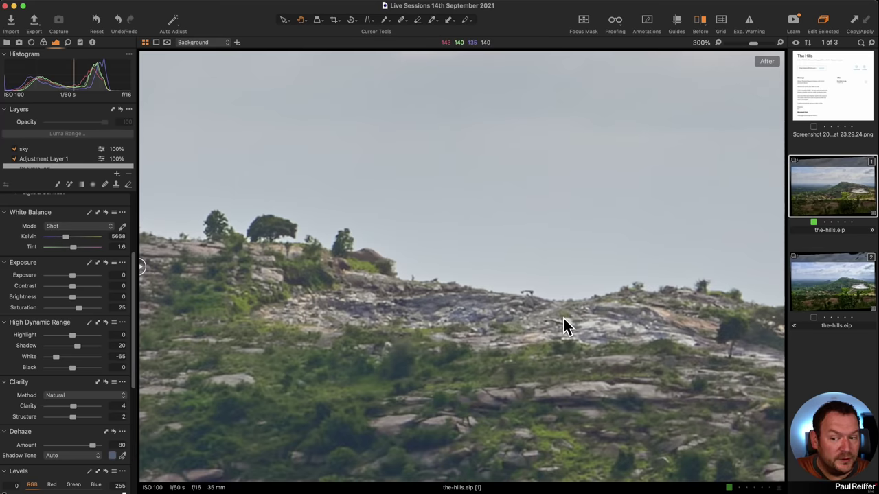
pyautogui.click(836, 289)
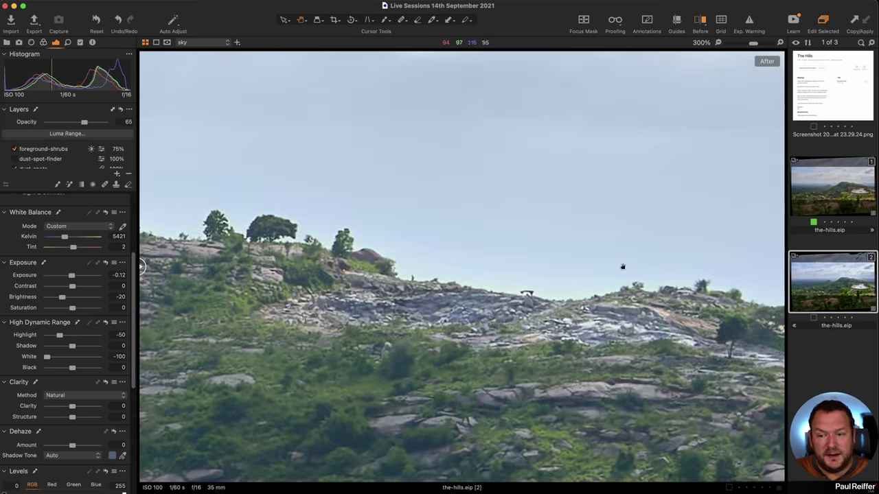
pyautogui.press('Left')
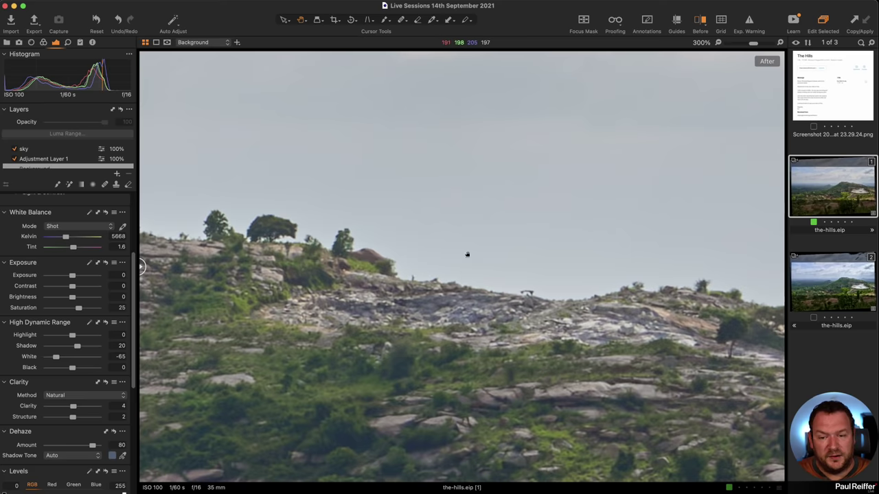
pyautogui.click(528, 222)
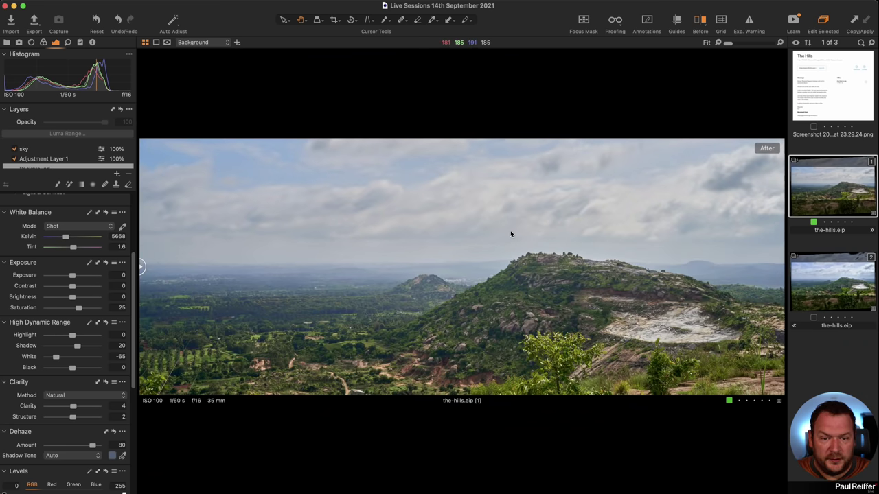
pyautogui.click(812, 276)
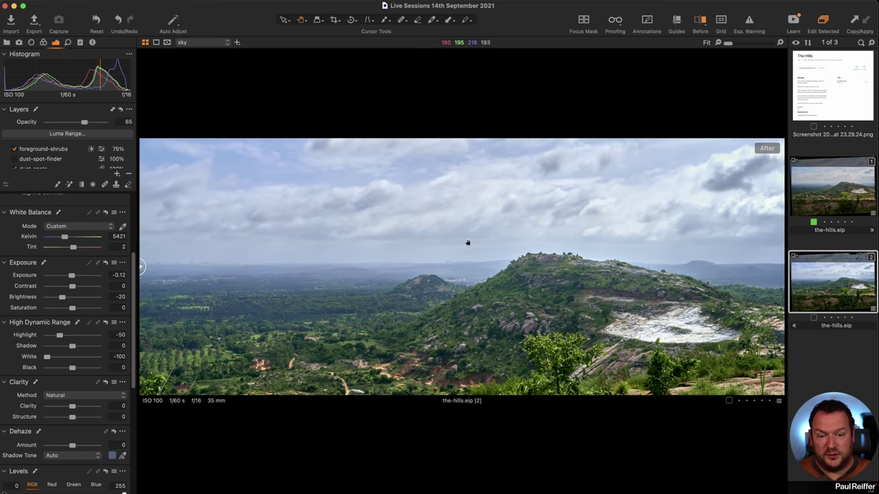
pyautogui.click(818, 192)
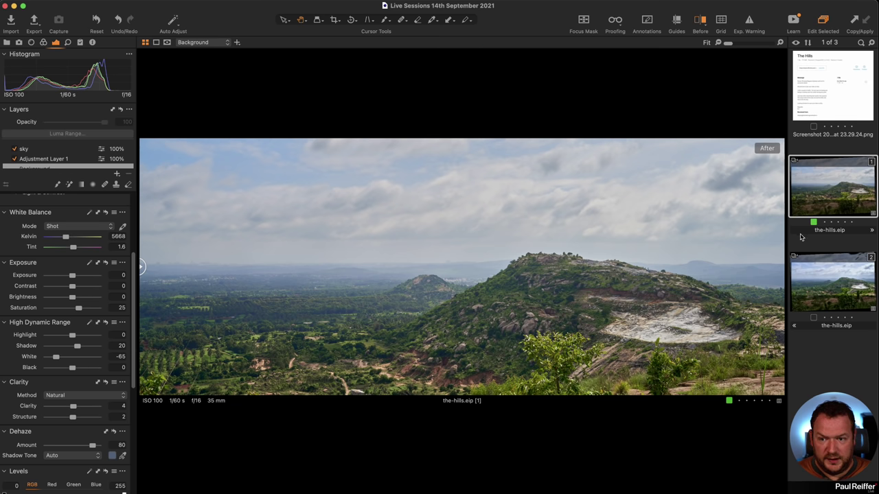
pyautogui.click(814, 275)
pyautogui.scroll(-1, 72, 167)
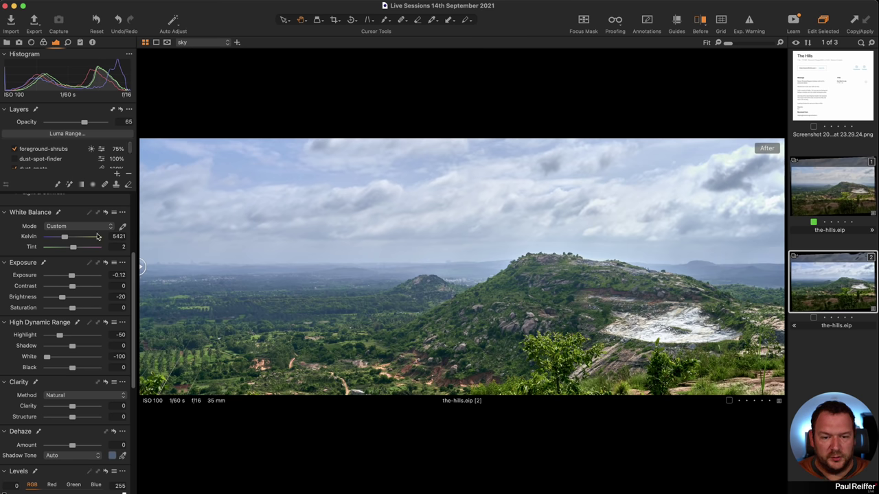
pyautogui.click(847, 196)
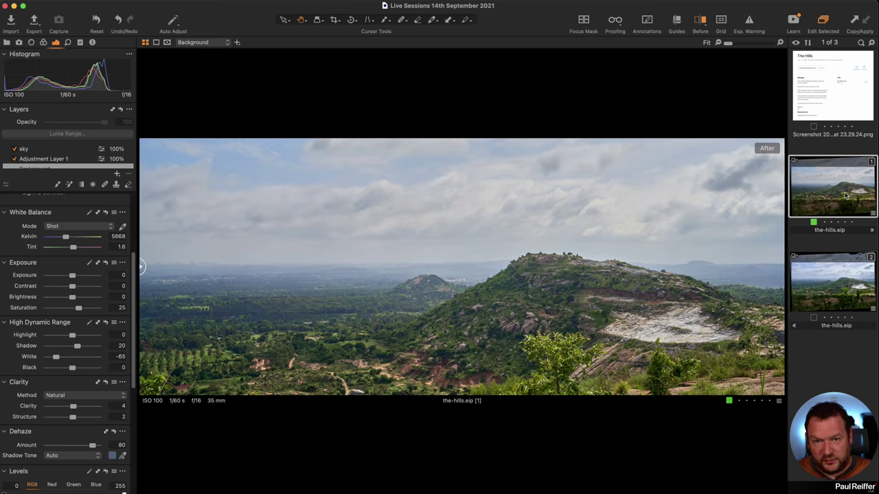
pyautogui.click(835, 282)
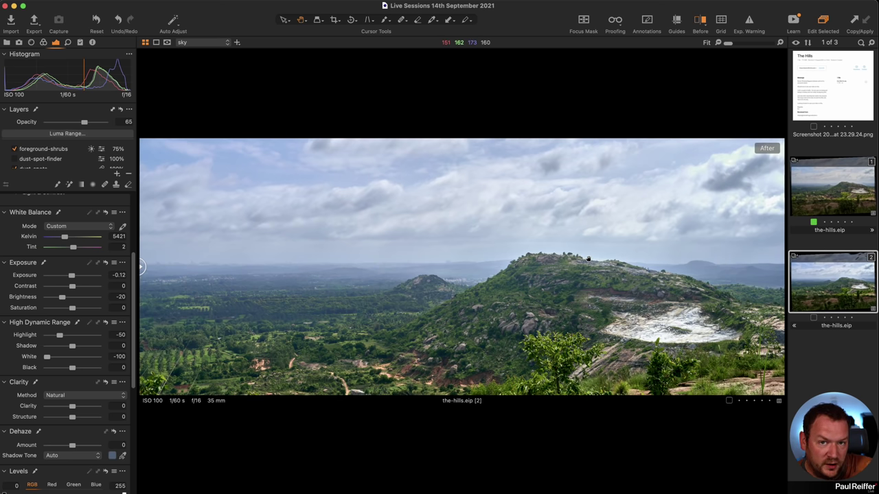
pyautogui.click(570, 258)
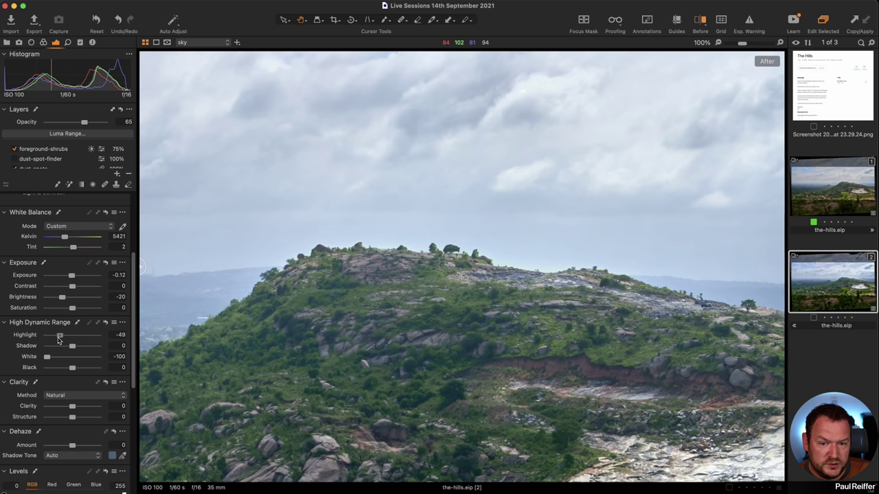
# - Check the sky mask, raise its Highlight to -9 and White to -36, then fit the view
pyautogui.scroll(-5, 67, 164)
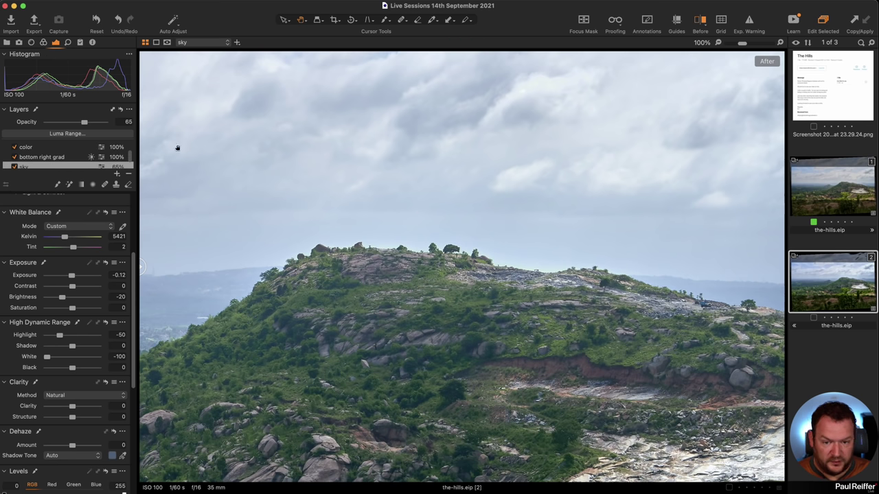
pyautogui.press('m')
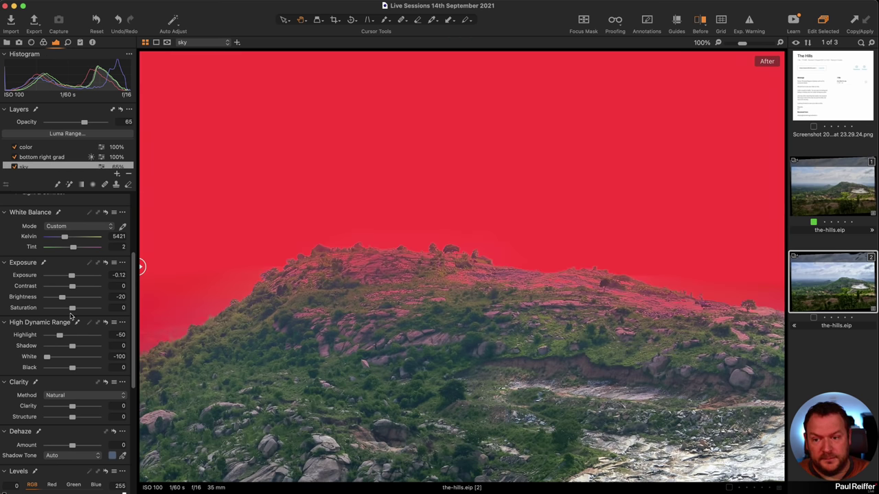
pyautogui.press('m')
pyautogui.moveTo(59, 335); pyautogui.dragTo(63, 358)
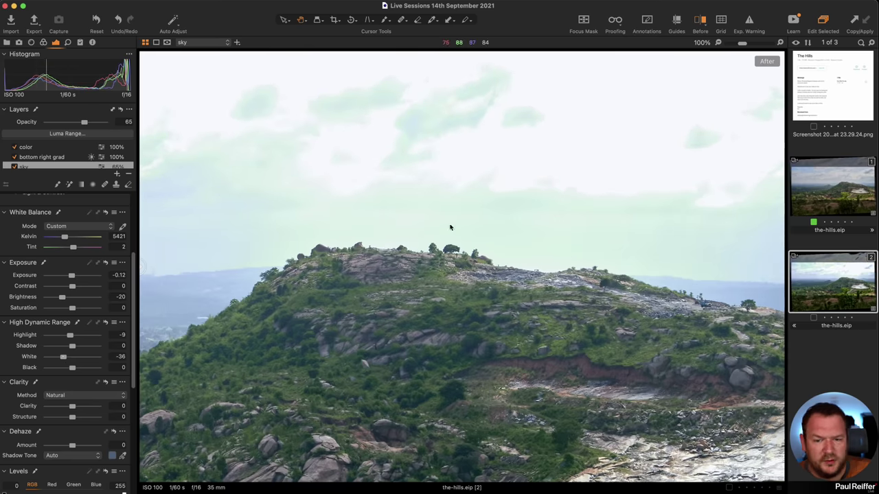
pyautogui.click(499, 258)
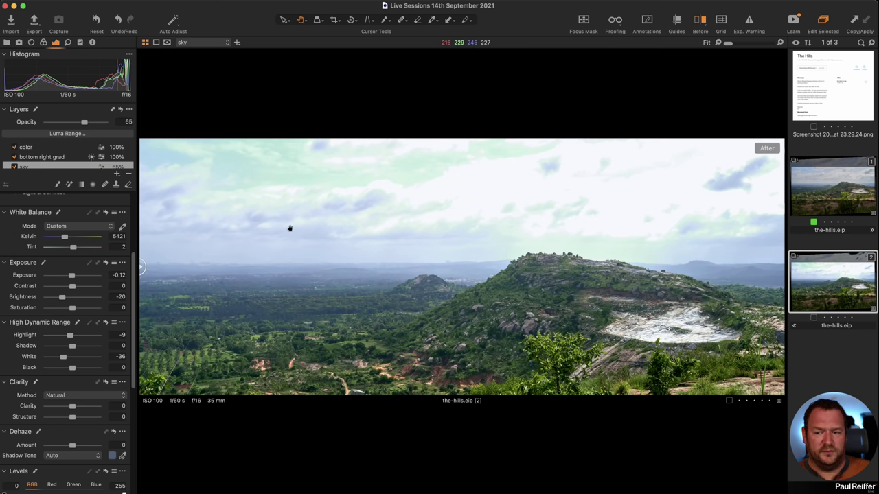
# - Browse the base and Background layer settings in the Layers list
pyautogui.scroll(-2, 41, 154)
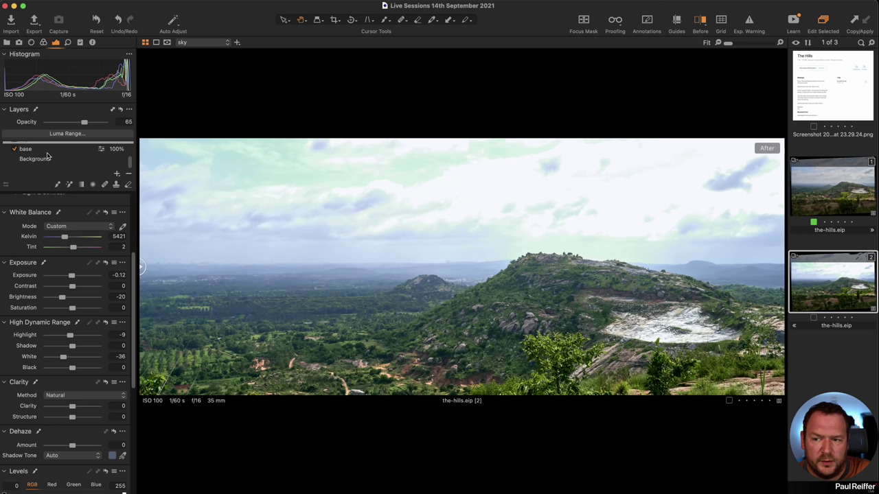
pyautogui.click(41, 151)
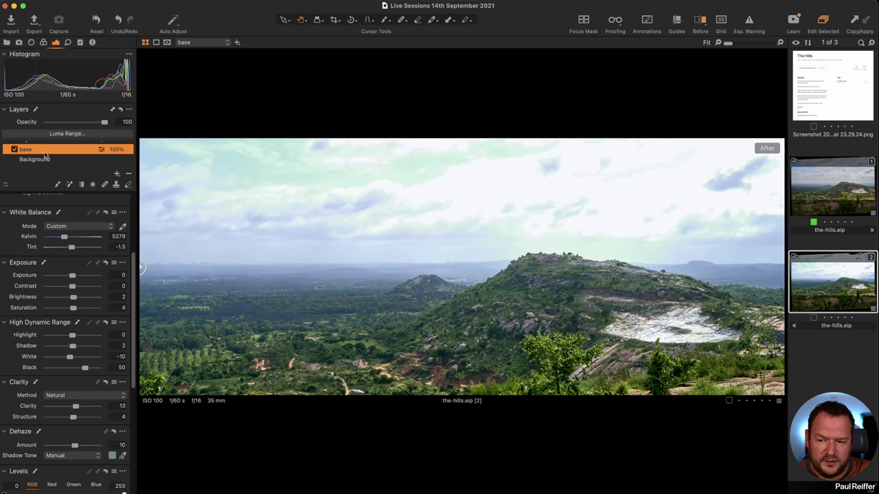
pyautogui.click(46, 160)
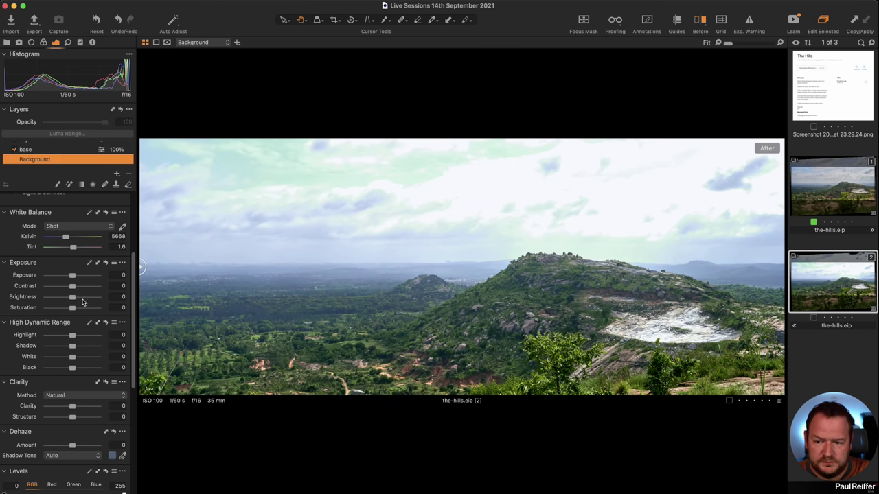
pyautogui.click(38, 150)
pyautogui.scroll(3, 49, 160)
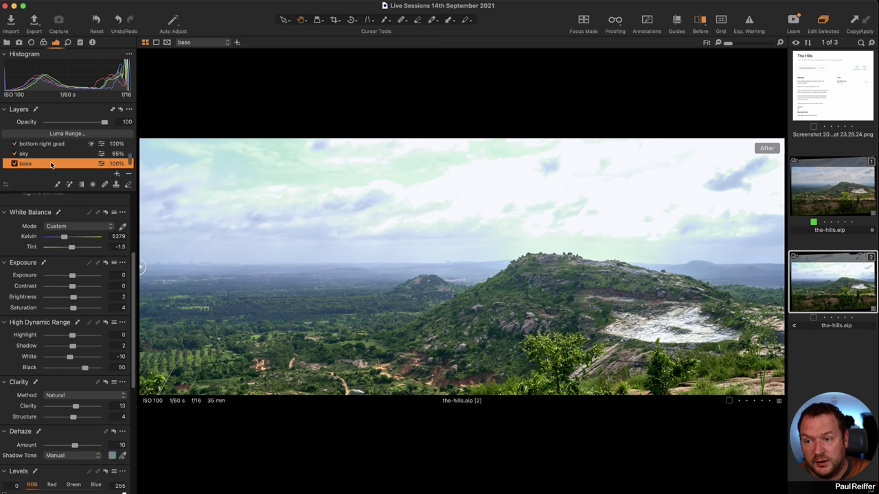
# - Toggle the color and color-balance layers off and on, then select the color layer
pyautogui.click(14, 163)
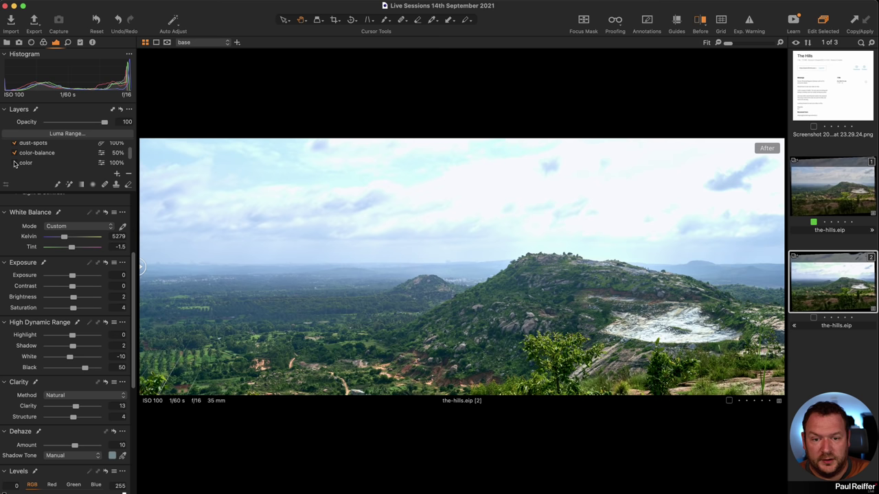
pyautogui.click(15, 162)
pyautogui.click(15, 153)
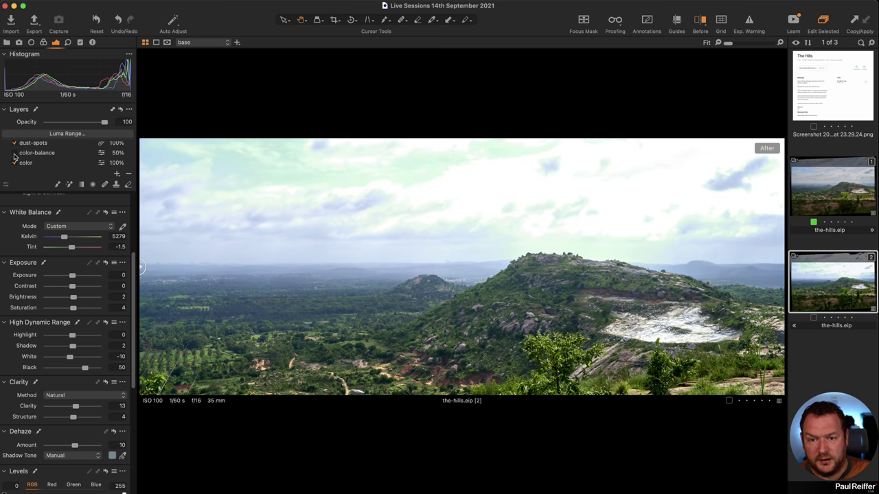
pyautogui.click(14, 153)
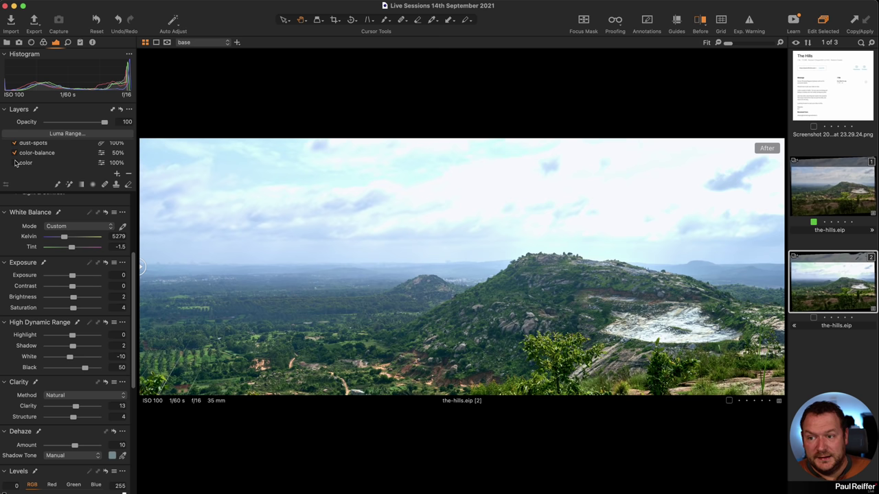
pyautogui.click(14, 163)
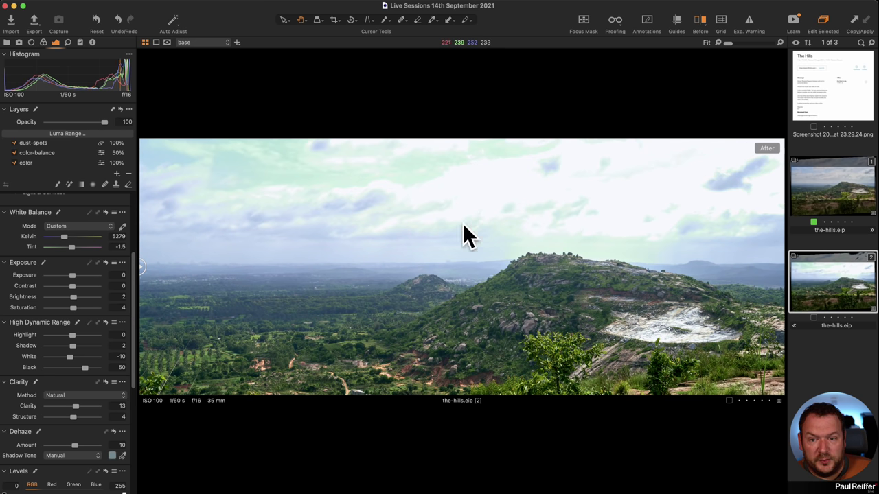
pyautogui.click(45, 163)
pyautogui.scroll(-2, 43, 163)
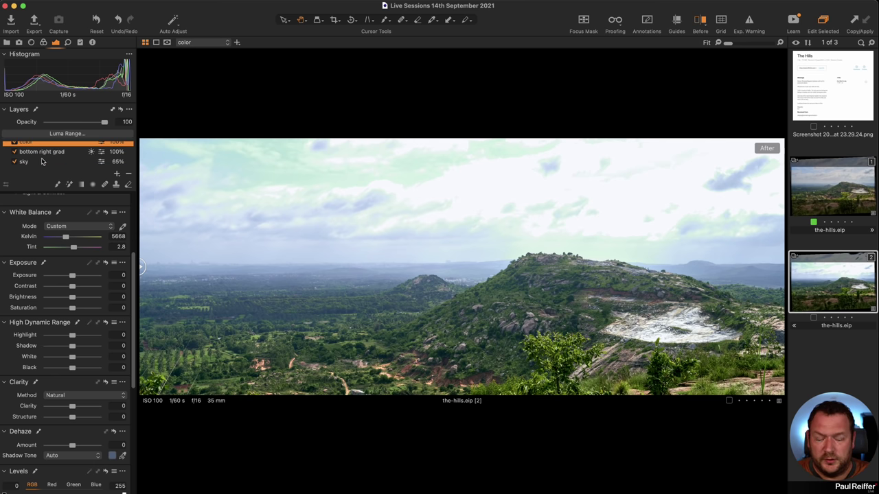
# - Check the sky at 100%, return to Fit, and select the Background layer showing Levels 17, -0.10, 198
pyautogui.click(424, 189)
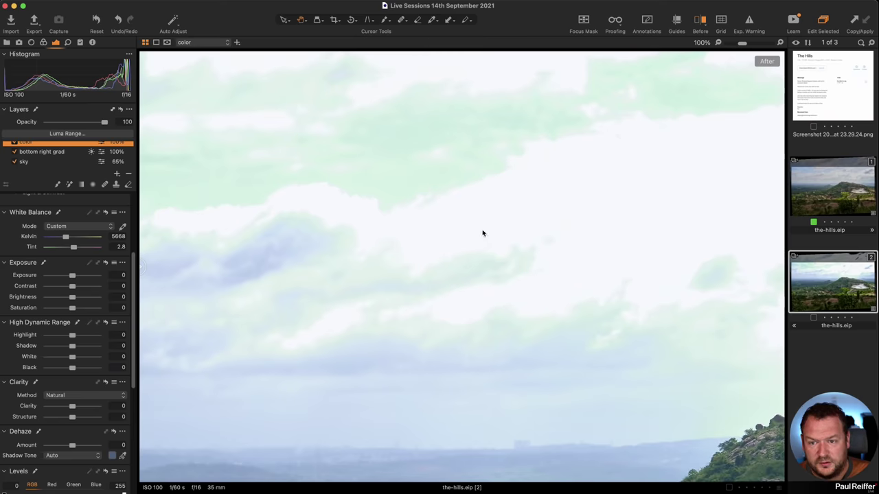
pyautogui.click(521, 198)
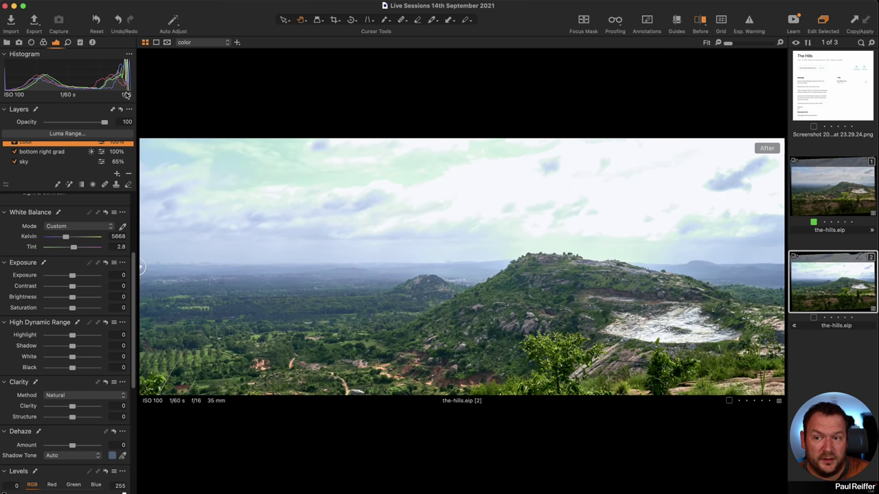
pyautogui.scroll(-6, 53, 309)
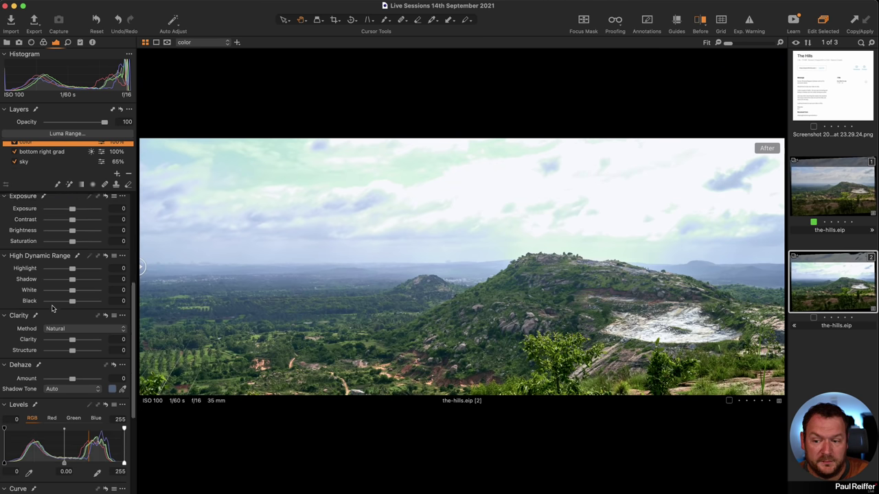
pyautogui.scroll(-1, 53, 308)
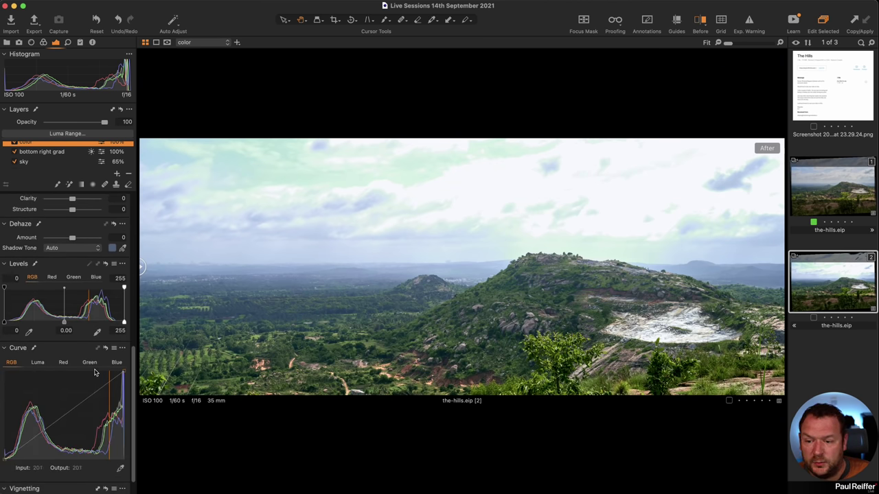
pyautogui.click(40, 152)
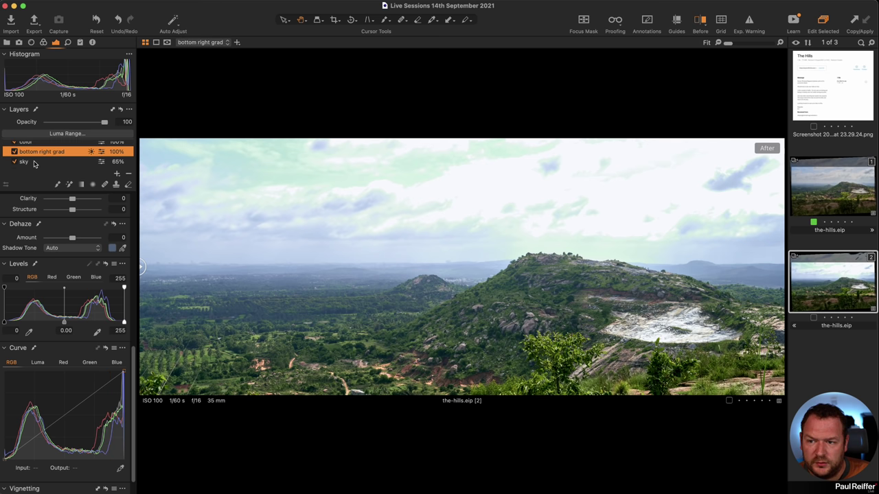
pyautogui.click(41, 162)
pyautogui.scroll(-2, 42, 163)
pyautogui.click(38, 149)
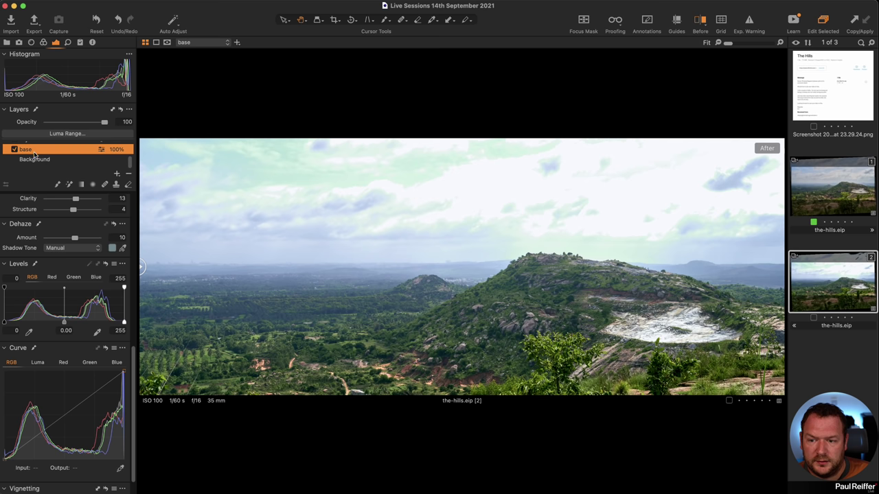
pyautogui.click(38, 159)
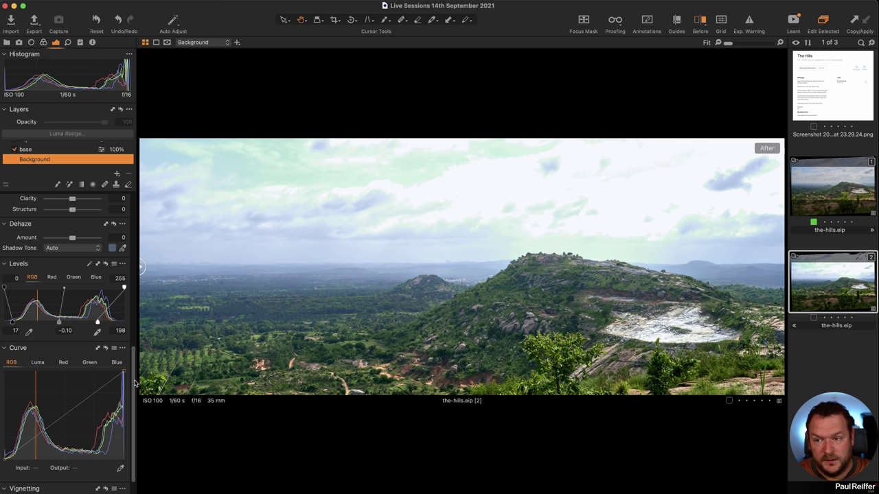
# - Set the Background layer's Levels to white 239, black 11 and midtone -0.07
pyautogui.moveTo(98, 323); pyautogui.dragTo(117, 322)
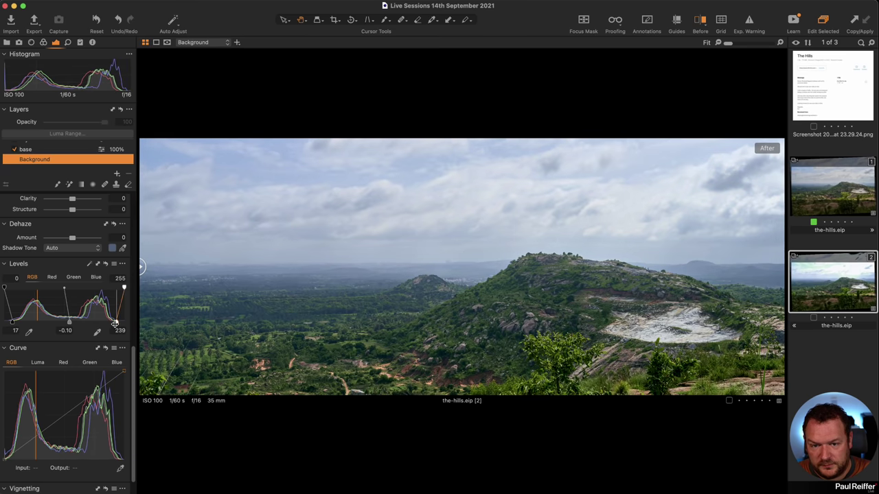
pyautogui.moveTo(13, 323); pyautogui.dragTo(9, 323)
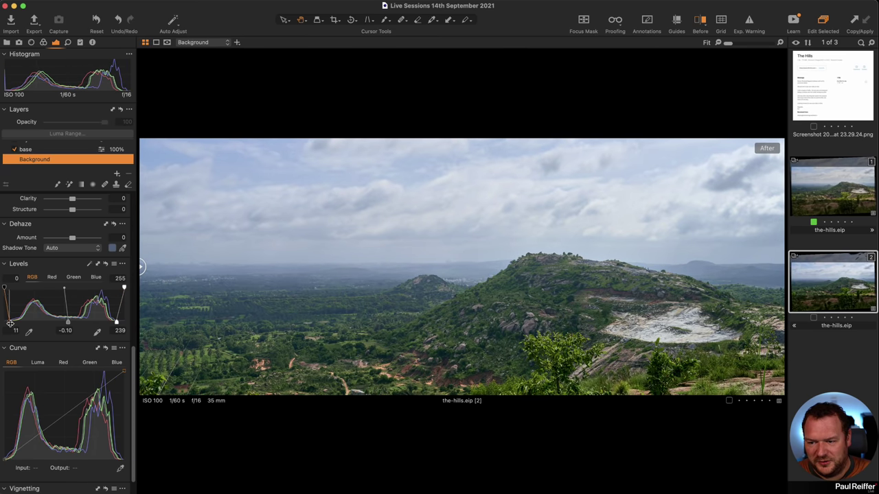
pyautogui.moveTo(69, 322); pyautogui.dragTo(66, 323)
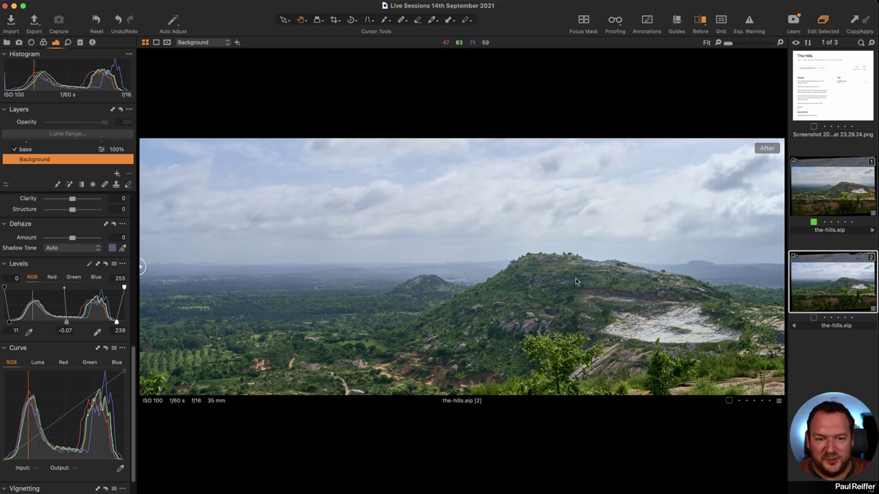
# - Check the hilltop at 100%, select the sky layer, and fit the whole picture
pyautogui.doubleClick(436, 301)
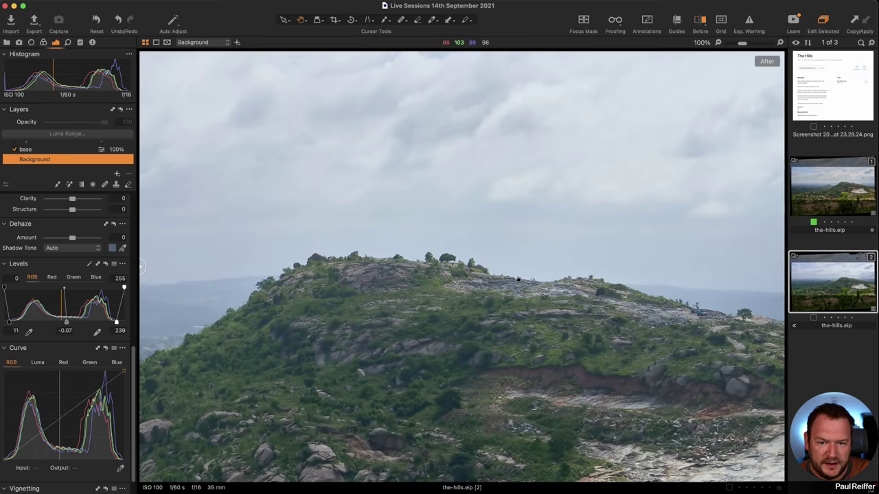
pyautogui.scroll(1, 48, 152)
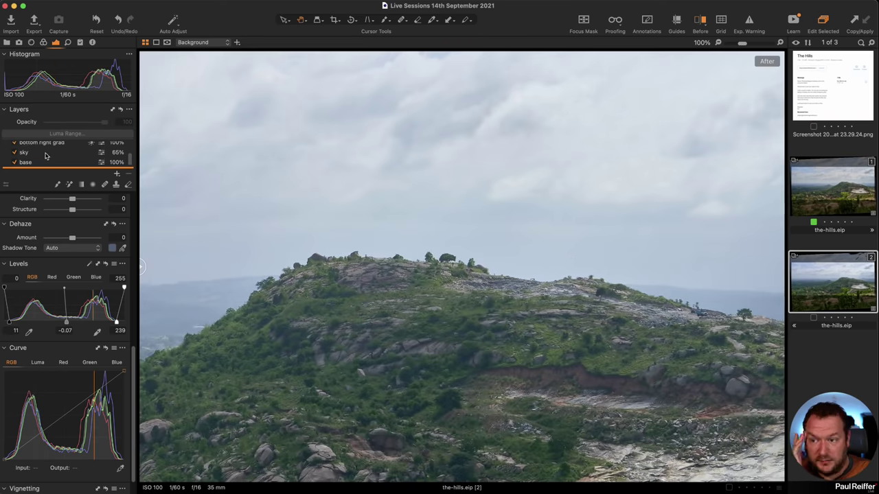
pyautogui.click(48, 153)
pyautogui.scroll(3, 74, 230)
pyautogui.scroll(3, 74, 230)
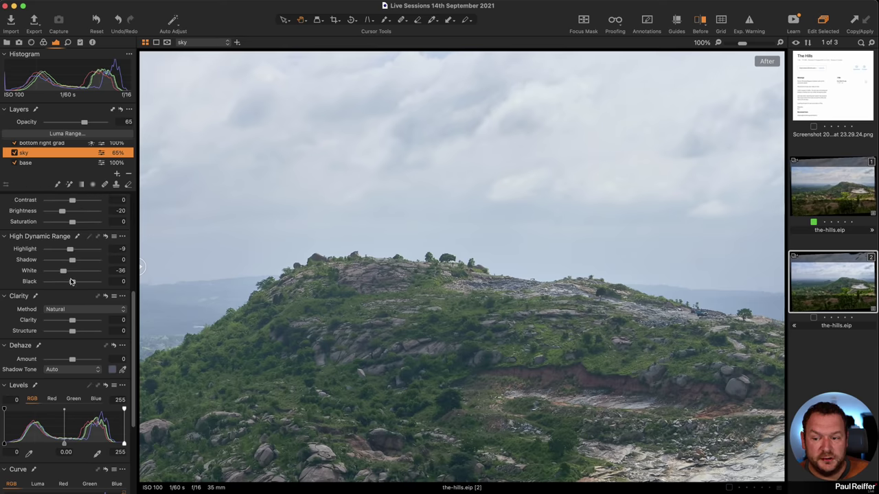
pyautogui.click(498, 287)
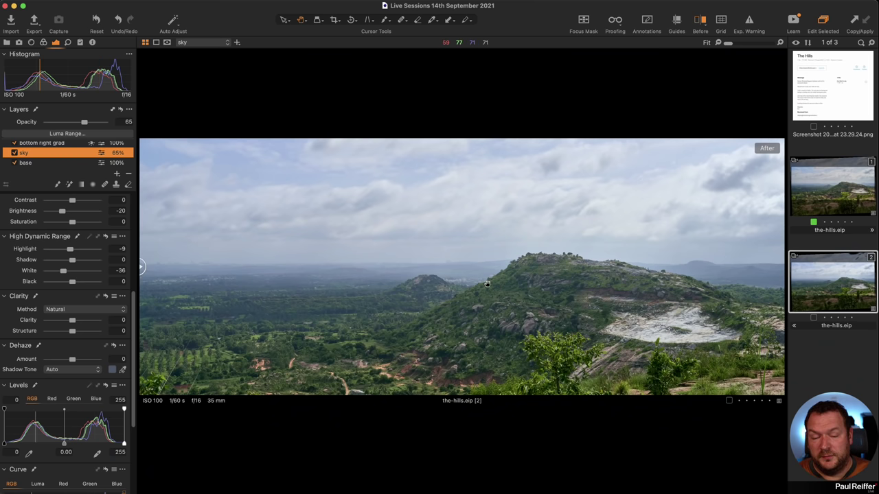
# - Clone the second hills variant into the-hills.eip [3] and pick the built-in Deep Sky style brush
pyautogui.rightClick(819, 288)
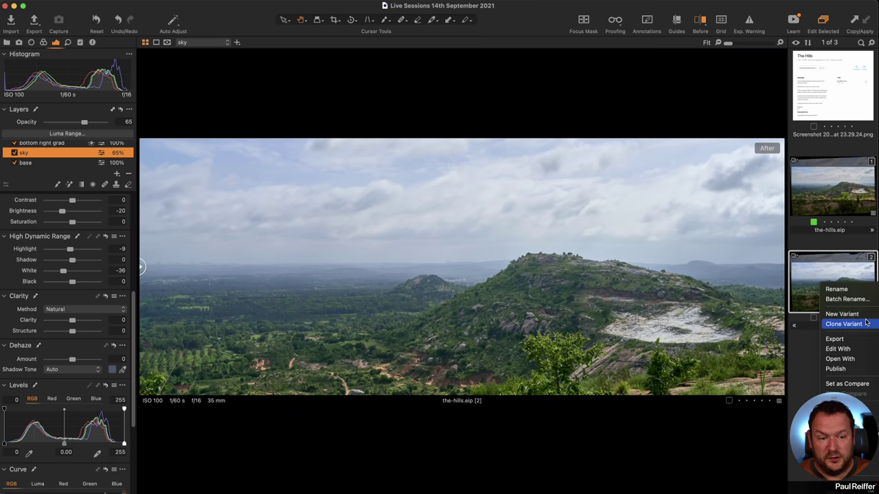
pyautogui.click(841, 323)
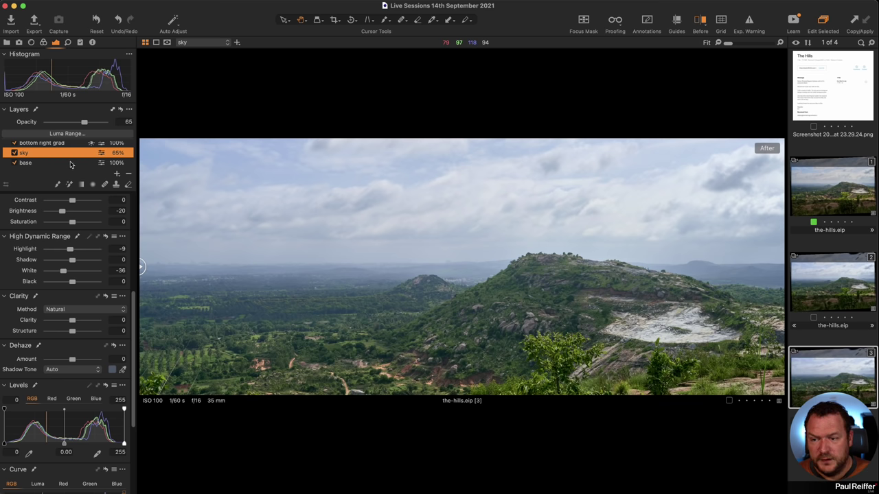
pyautogui.scroll(5, 26, 234)
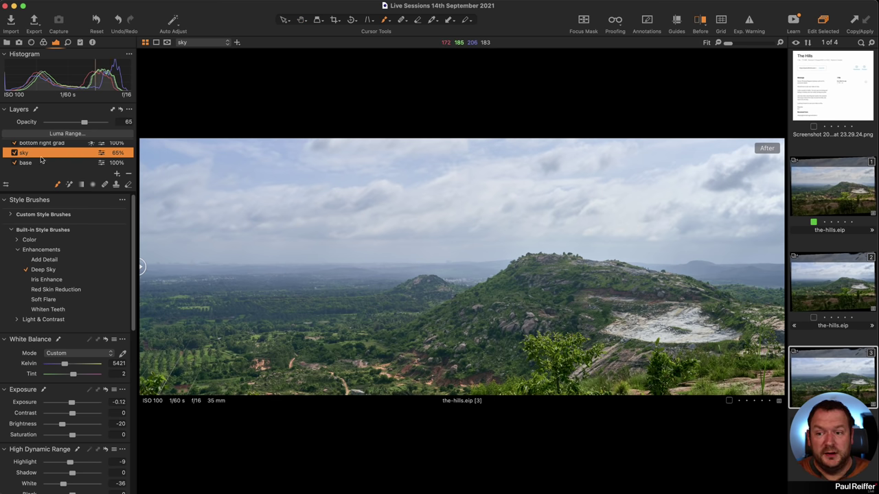
pyautogui.scroll(4, 41, 160)
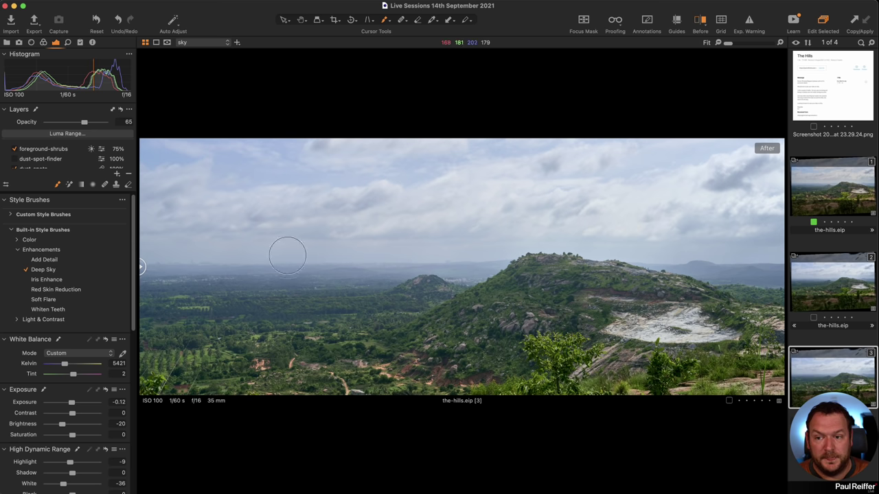
# - Enlarge the brush to size 1372 and paint the Deep Sky style across the sky
pyautogui.rightClick(226, 204)
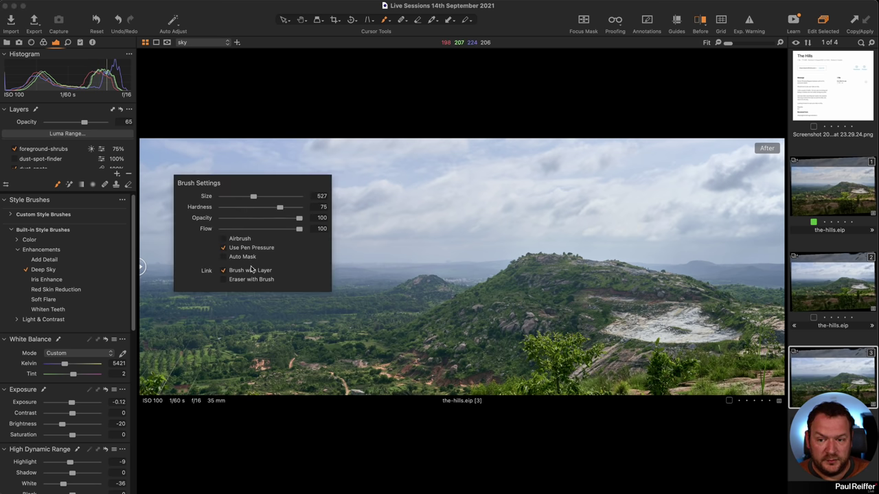
pyautogui.rightClick(371, 166)
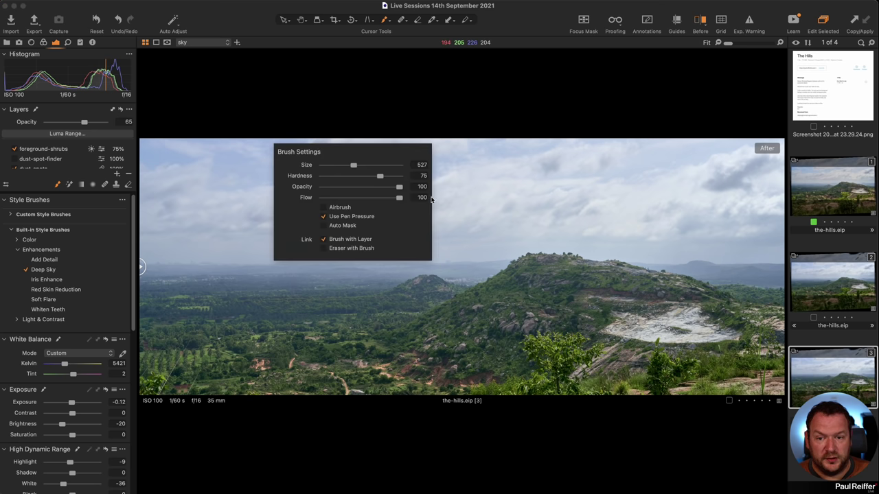
pyautogui.rightClick(357, 169)
pyautogui.moveTo(357, 168); pyautogui.dragTo(371, 167)
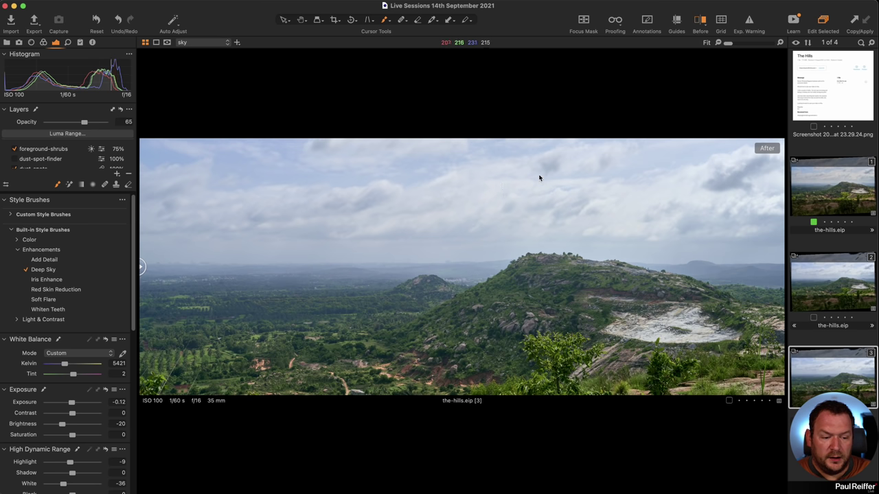
pyautogui.moveTo(521, 163); pyautogui.dragTo(638, 161)
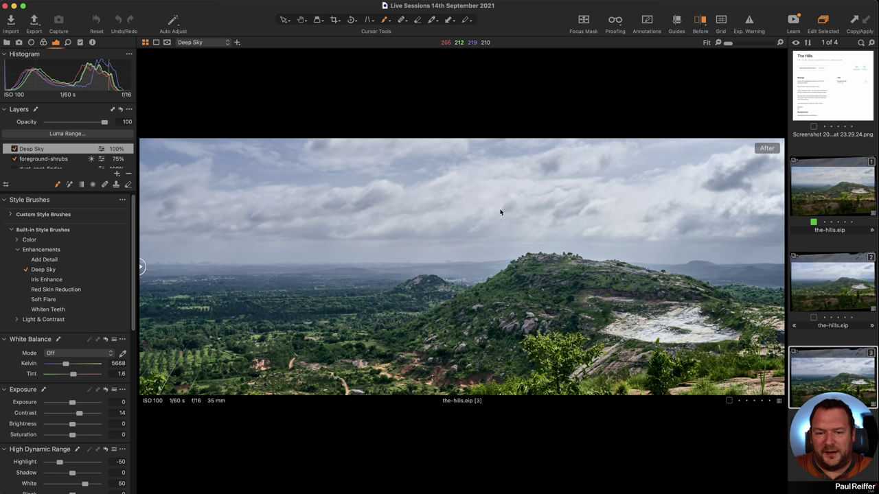
# - Zoom in to about 200% on the hilltop edge, then fit the whole landscape back in view
pyautogui.press('z')
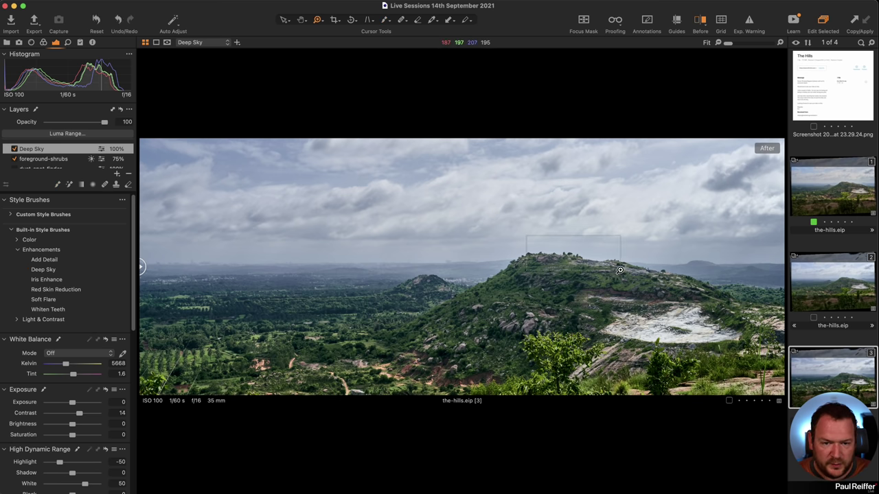
pyautogui.click(550, 255)
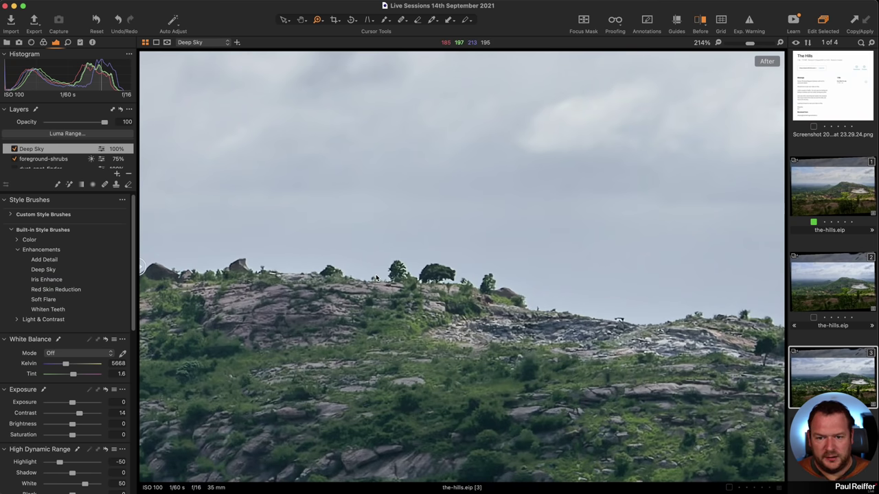
pyautogui.keyDown('alt'); pyautogui.click(411, 267); pyautogui.keyUp('alt')
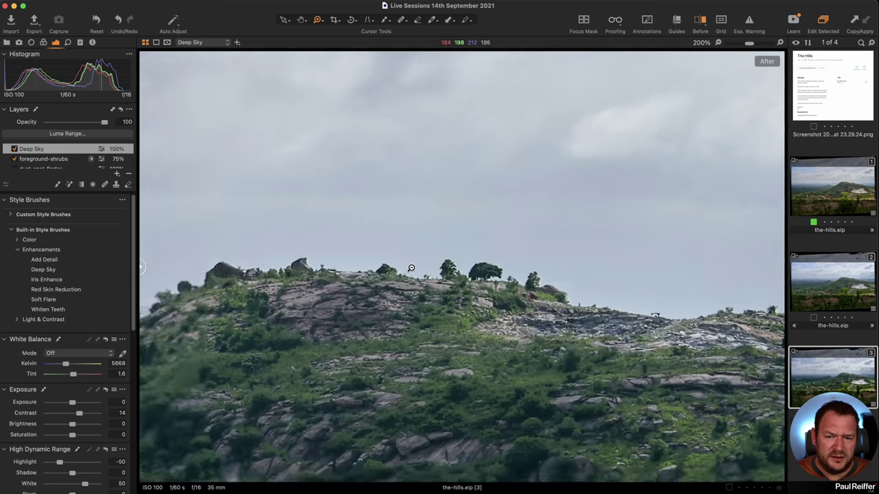
pyautogui.press('super+0')
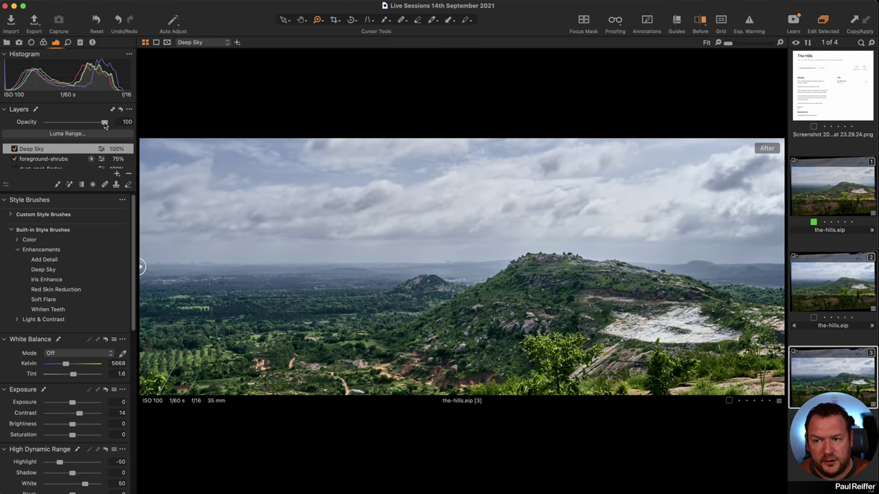
# - Drop the Deep Sky layer's opacity to about half, restore it to 100%, and show its mask
pyautogui.moveTo(104, 125); pyautogui.dragTo(76, 124)
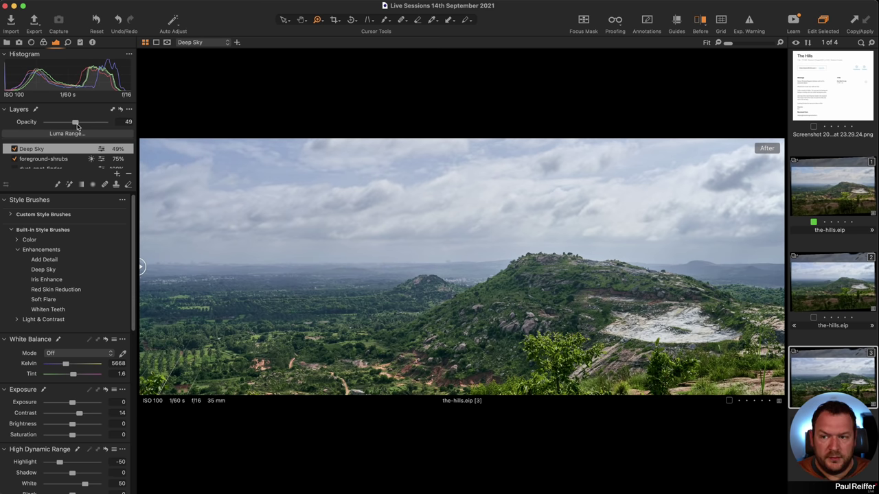
pyautogui.moveTo(76, 122); pyautogui.dragTo(195, 125)
pyautogui.press('m')
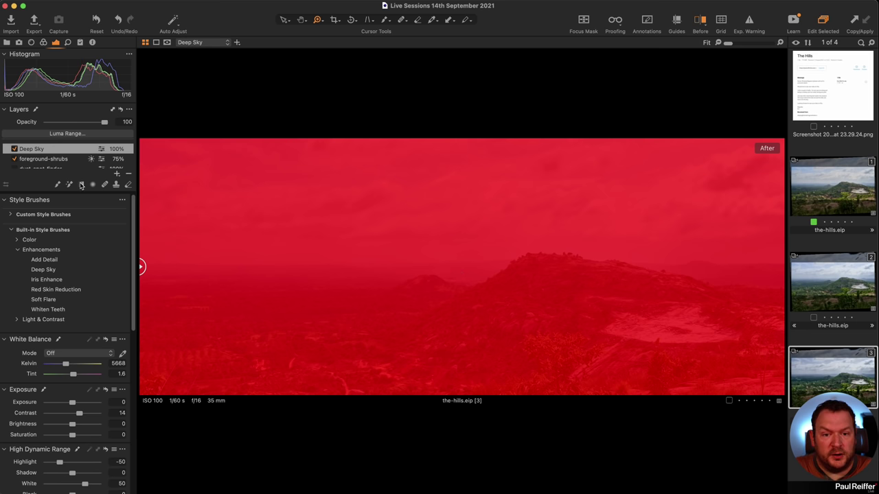
# - Drag a linear gradient mask down the sky so Deep Sky fades toward the bottom, then hide the overlay
pyautogui.click(82, 185)
pyautogui.moveTo(419, 186); pyautogui.dragTo(430, 439)
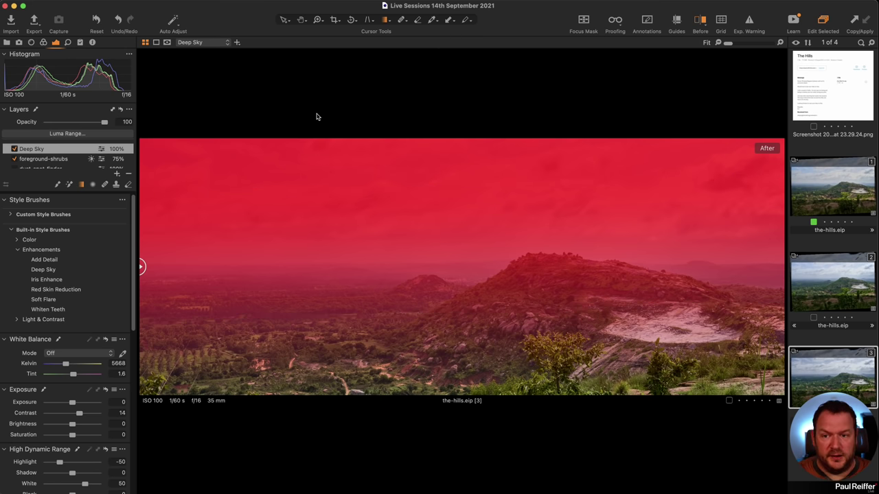
pyautogui.press('m')
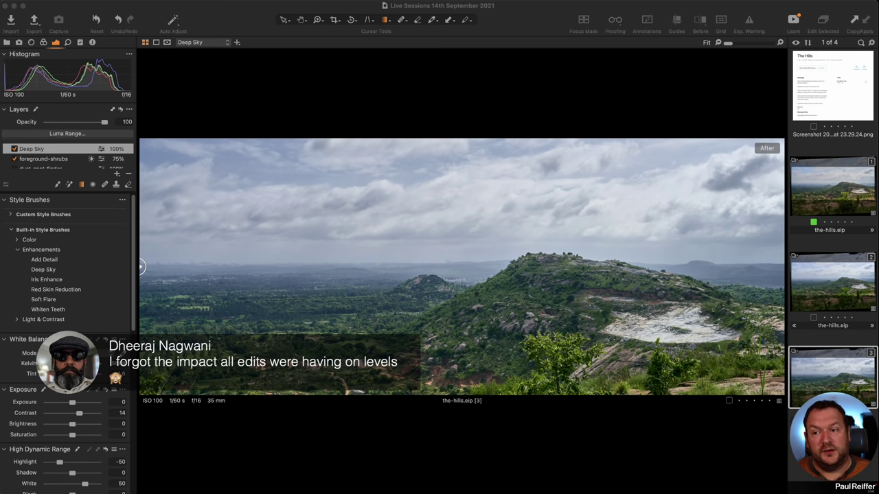
pyautogui.scroll(-3, 67, 155)
pyautogui.scroll(-2, 68, 156)
pyautogui.click(55, 161)
pyautogui.scroll(-5, 98, 342)
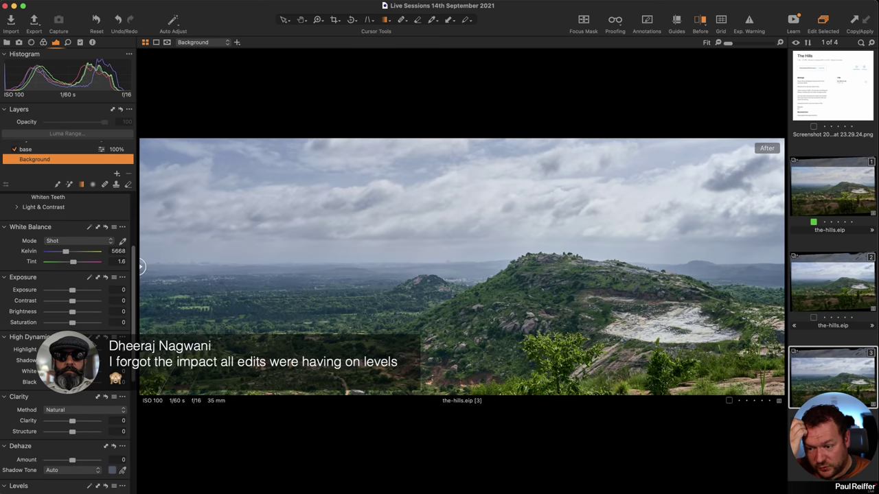
pyautogui.scroll(-6, 82, 392)
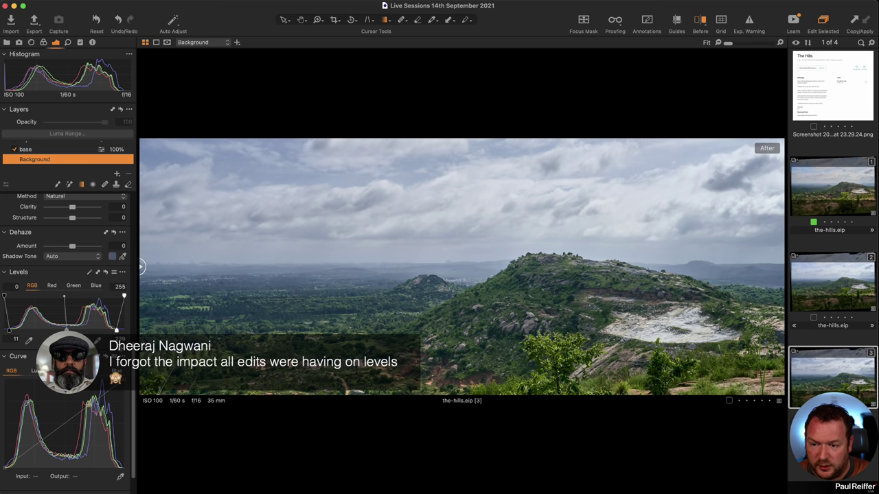
pyautogui.click(750, 21)
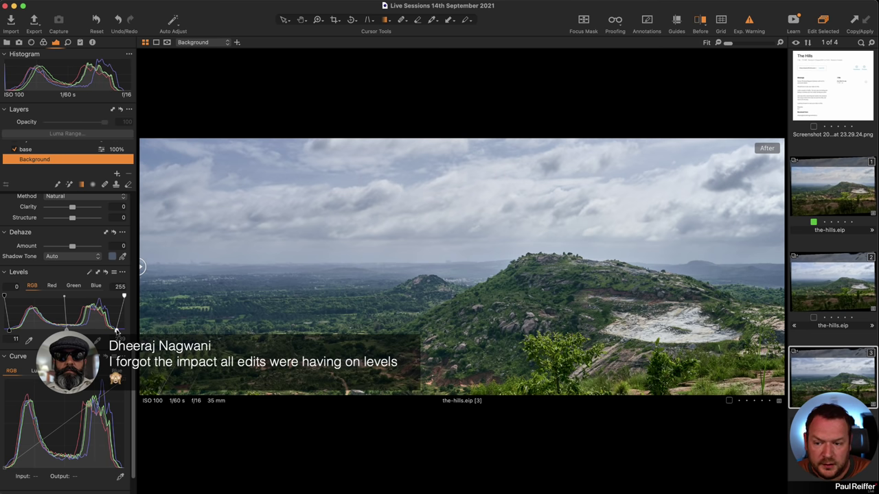
pyautogui.moveTo(116, 330); pyautogui.dragTo(95, 331)
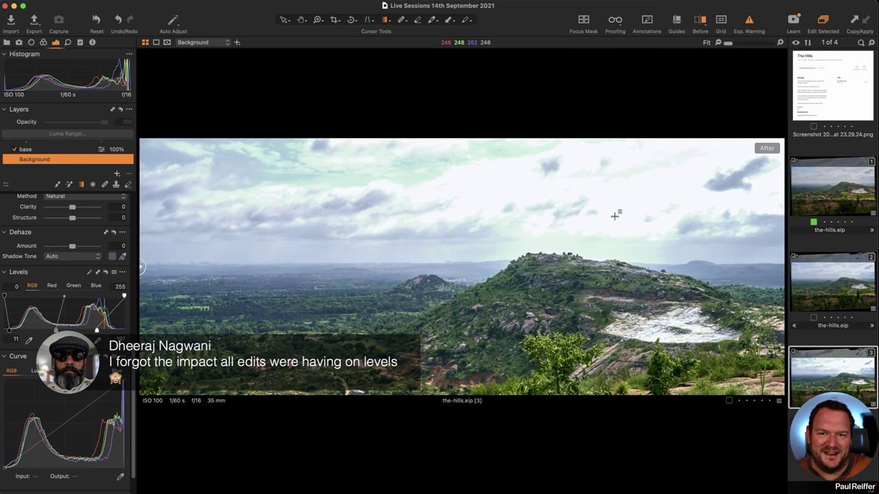
pyautogui.moveTo(96, 332); pyautogui.dragTo(82, 330)
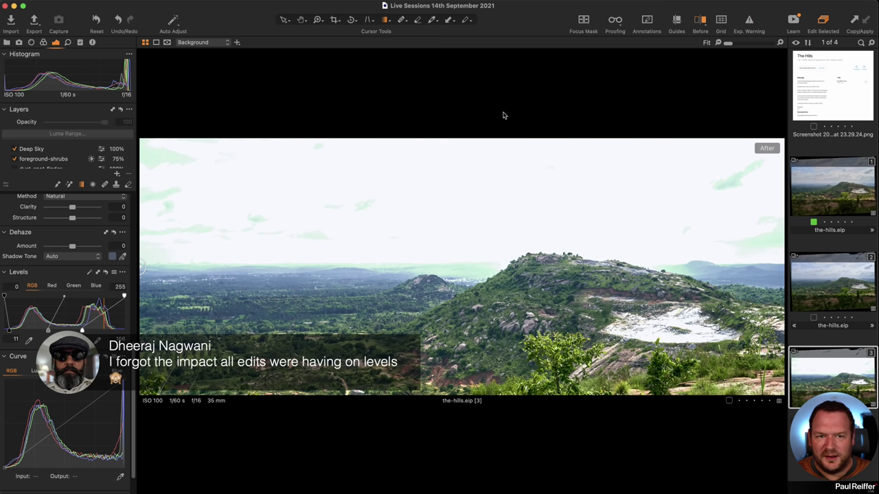
pyautogui.scroll(-2, 45, 159)
pyautogui.click(45, 161)
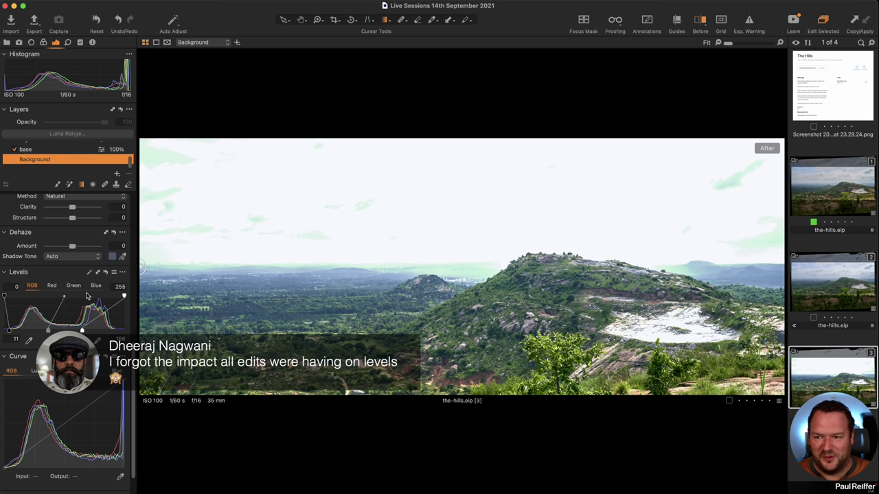
pyautogui.moveTo(82, 330); pyautogui.dragTo(115, 330)
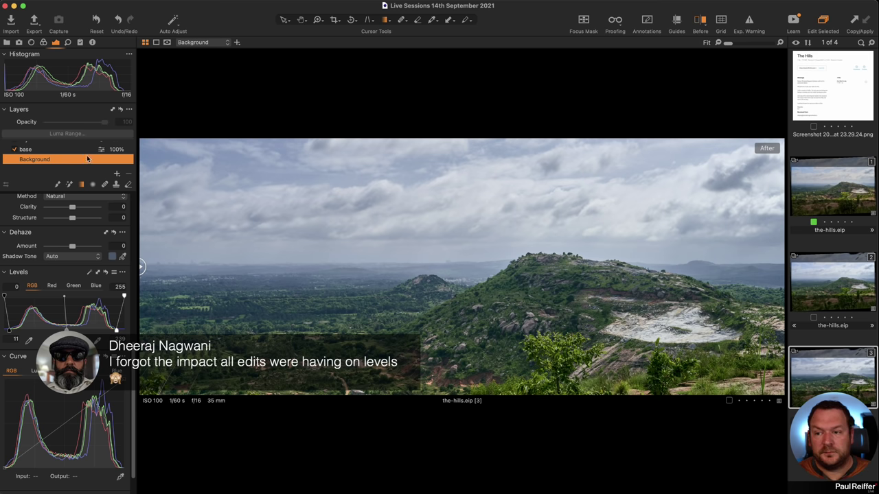
pyautogui.scroll(3, 88, 159)
pyautogui.click(65, 148)
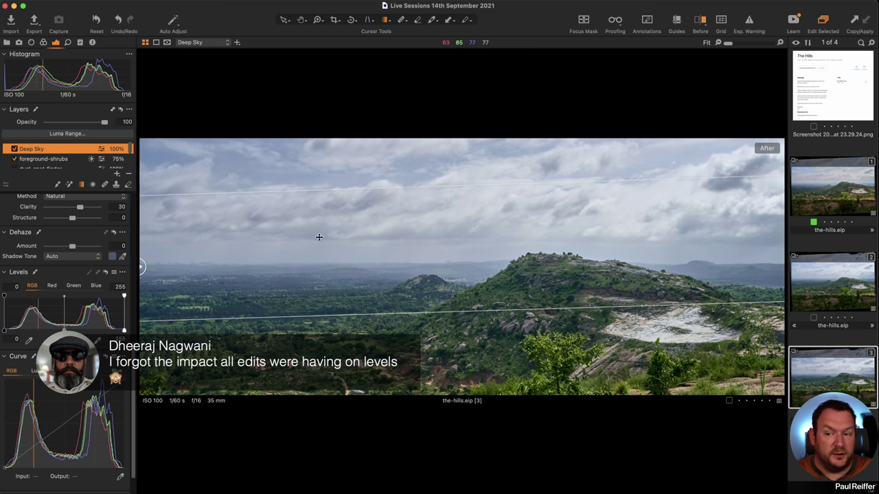
pyautogui.scroll(4, 96, 254)
pyautogui.scroll(3, 89, 257)
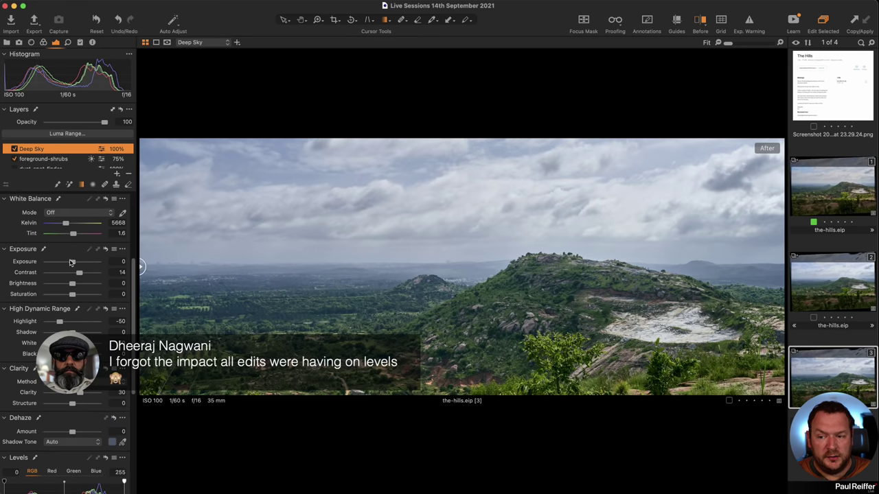
pyautogui.moveTo(71, 262); pyautogui.dragTo(77, 263)
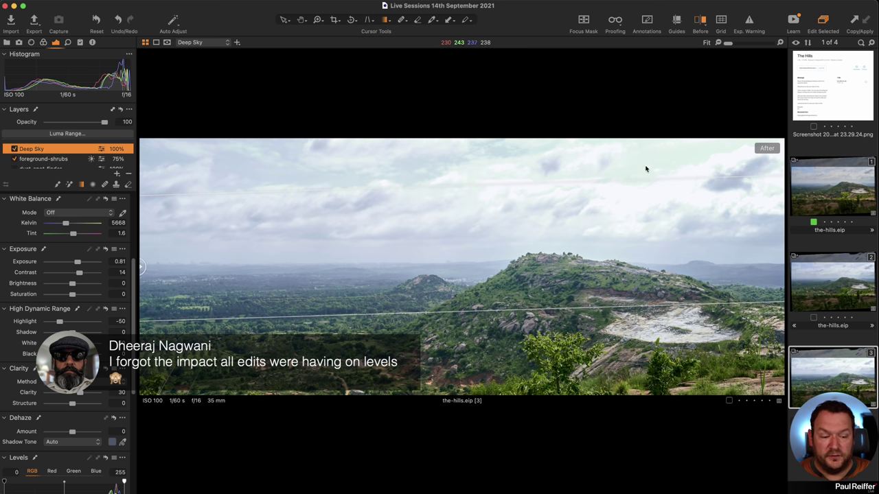
pyautogui.doubleClick(77, 264)
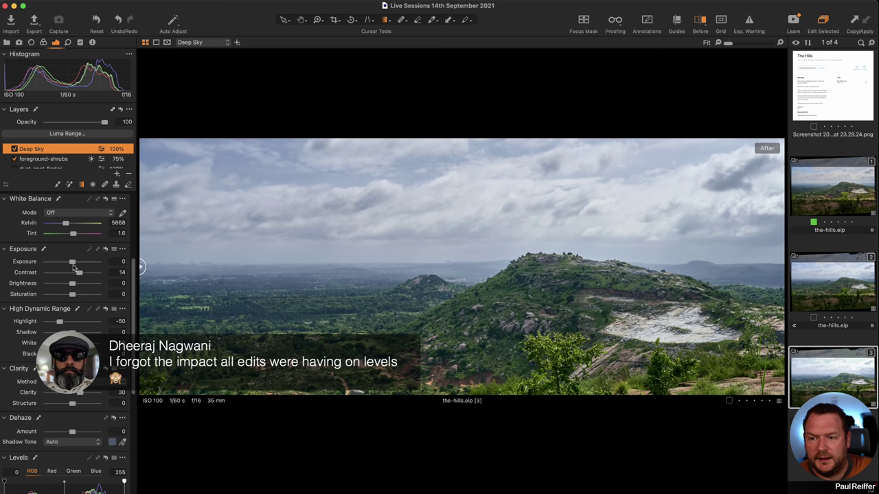
pyautogui.scroll(-3, 62, 159)
pyautogui.click(43, 160)
pyautogui.scroll(-5, 85, 332)
pyautogui.scroll(-1, 118, 296)
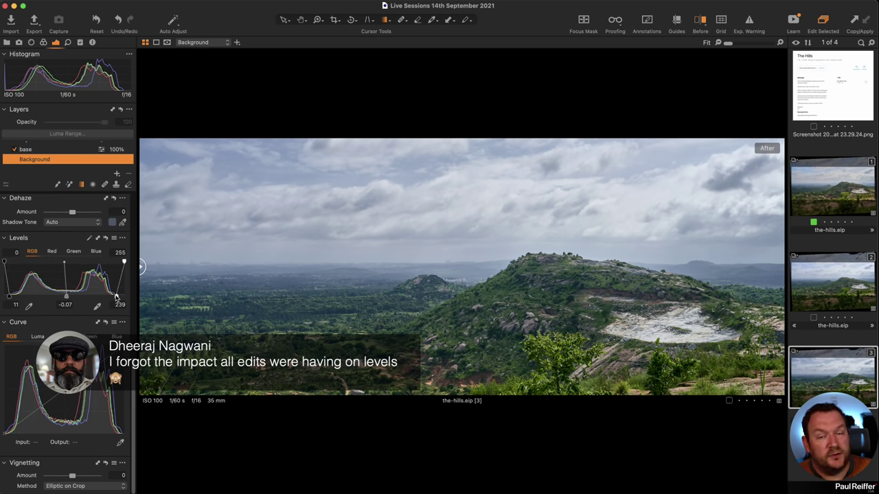
# - Reset the Background layer's Levels white point from 239 to 255
pyautogui.doubleClick(119, 297)
pyautogui.scroll(8, 68, 289)
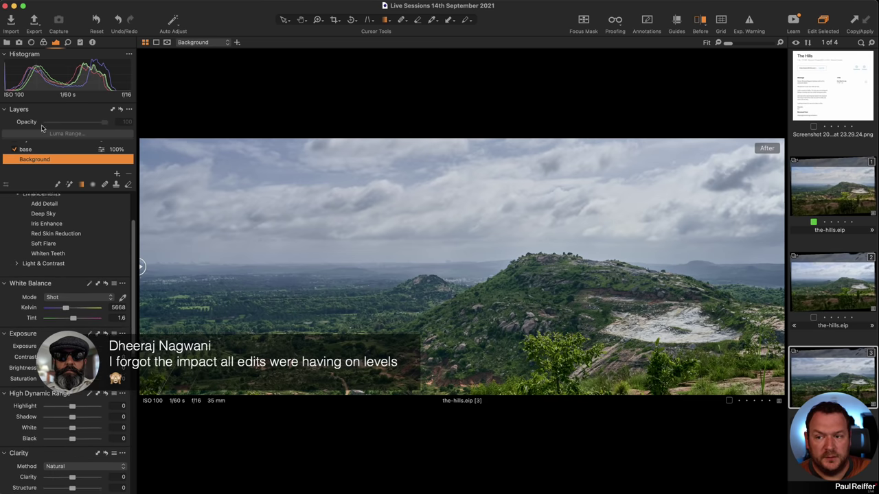
pyautogui.scroll(3, 41, 155)
# - Review the Deep Sky layer's settings, then the Background layer's
pyautogui.click(39, 150)
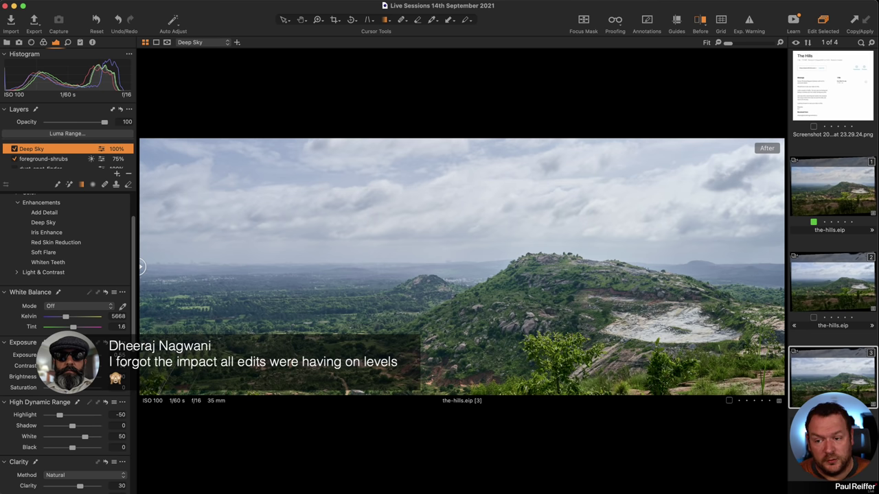
pyautogui.scroll(-2, 95, 159)
pyautogui.click(91, 159)
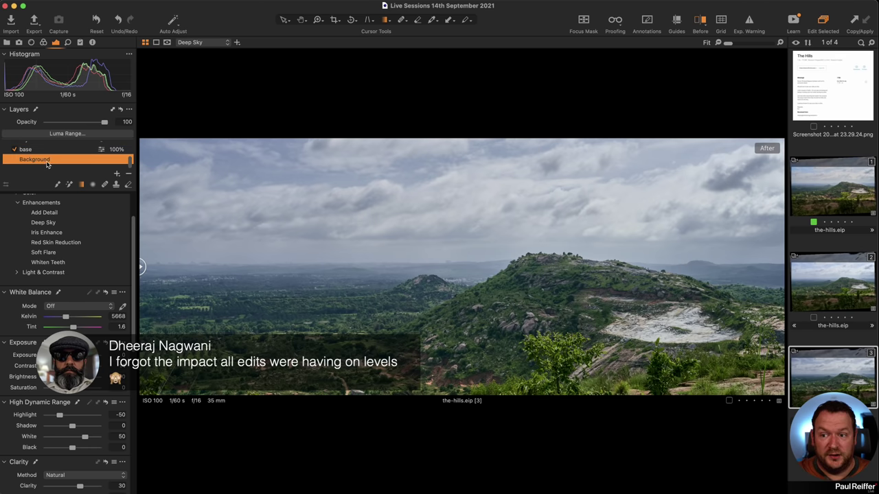
pyautogui.scroll(-5, 88, 430)
pyautogui.scroll(-2, 88, 430)
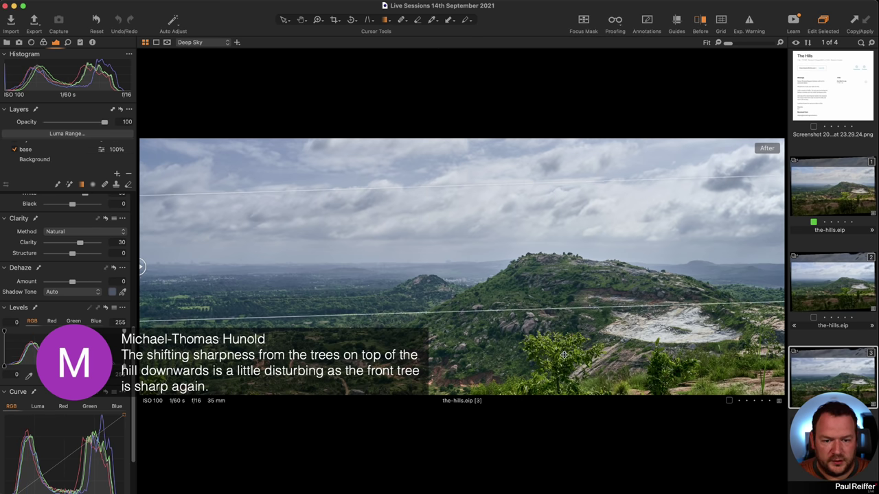
pyautogui.press('z')
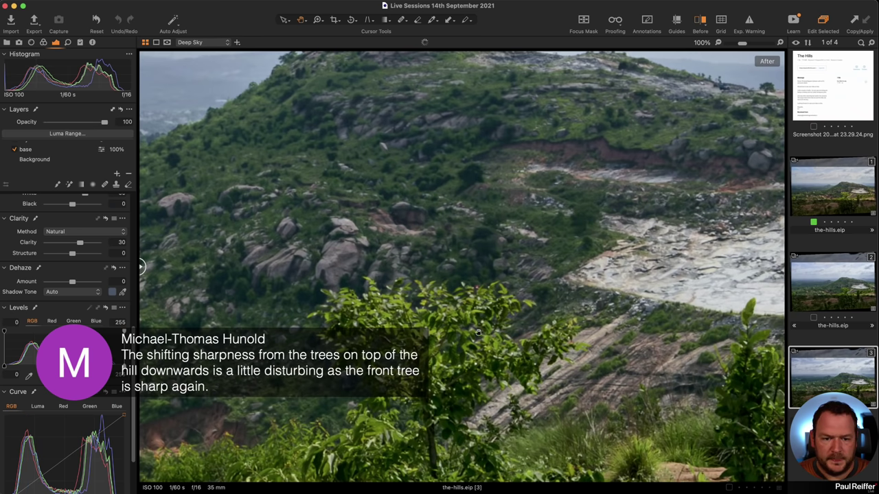
pyautogui.scroll(5, 479, 213)
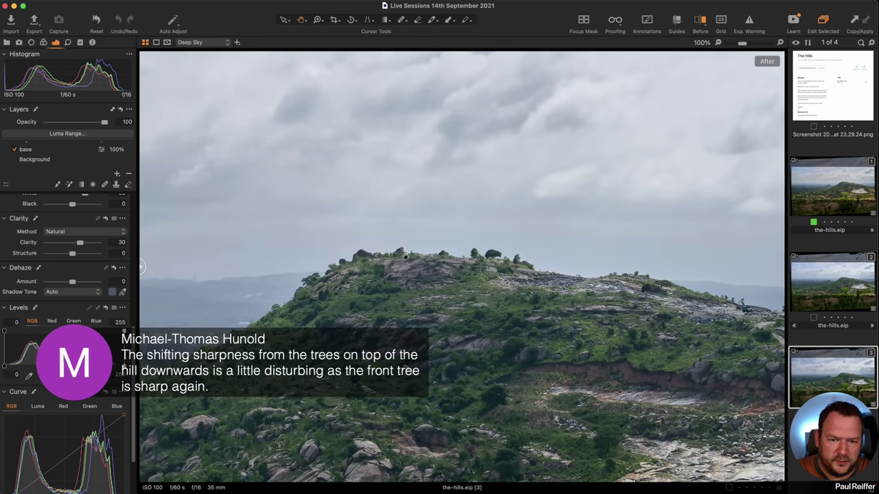
pyautogui.hscroll(-5, 404, 264)
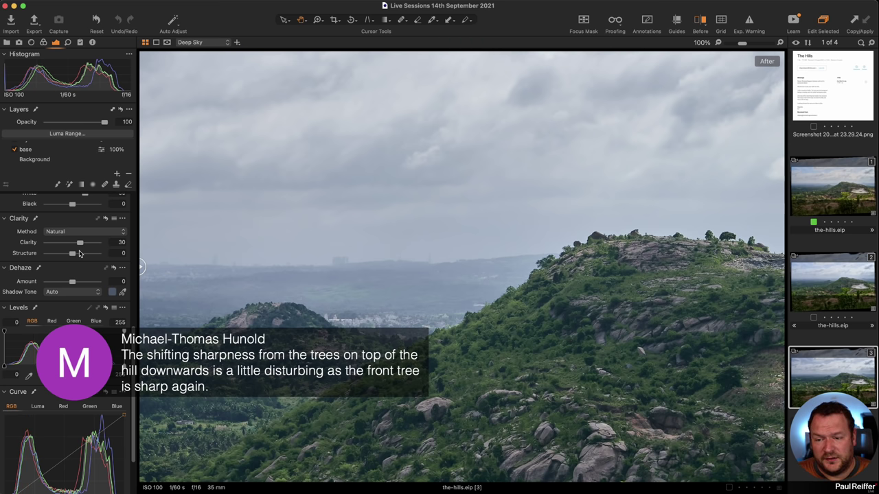
pyautogui.scroll(3, 69, 156)
pyautogui.scroll(-1, 69, 157)
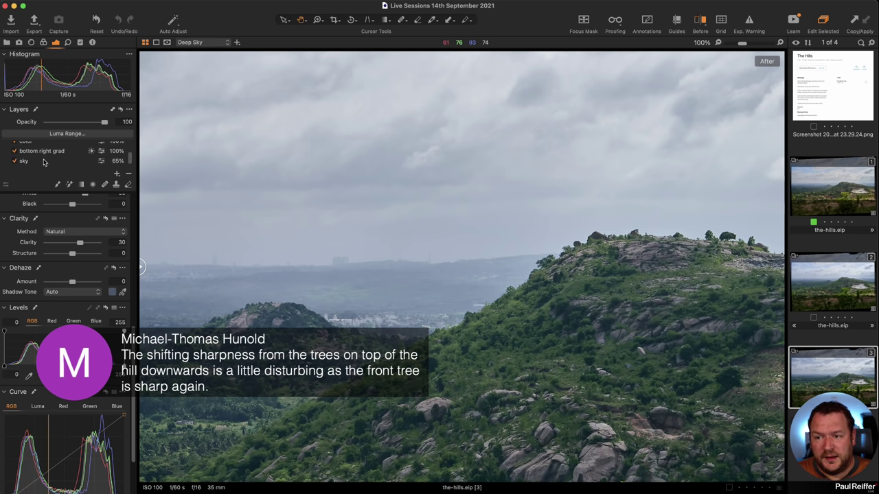
pyautogui.click(69, 161)
pyautogui.scroll(5, 90, 309)
pyautogui.scroll(-5, 93, 326)
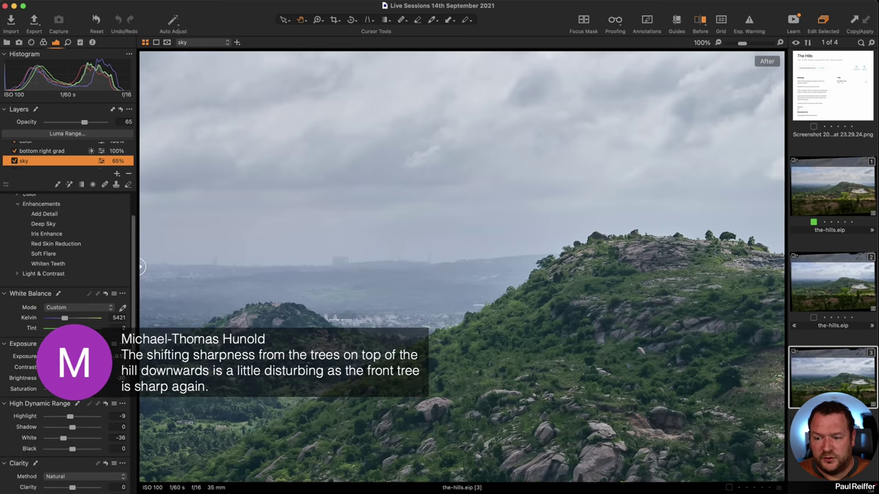
pyautogui.click(67, 43)
pyautogui.scroll(-3, 52, 182)
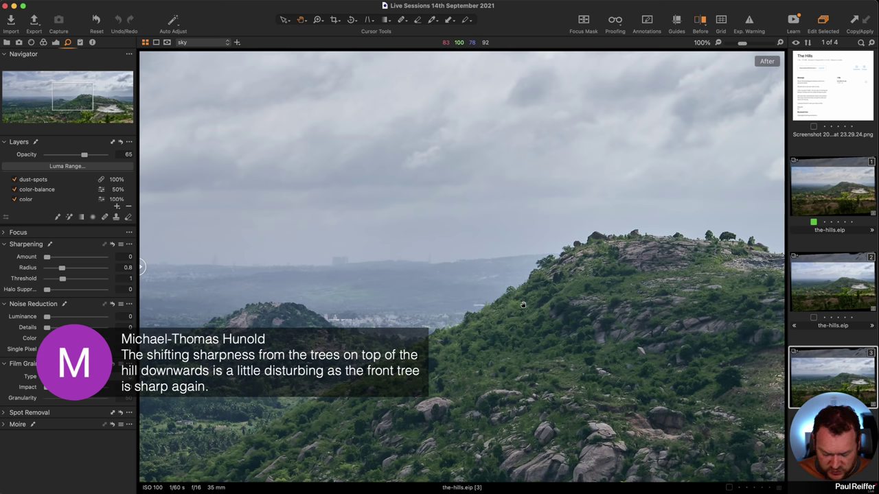
pyautogui.press('super+0')
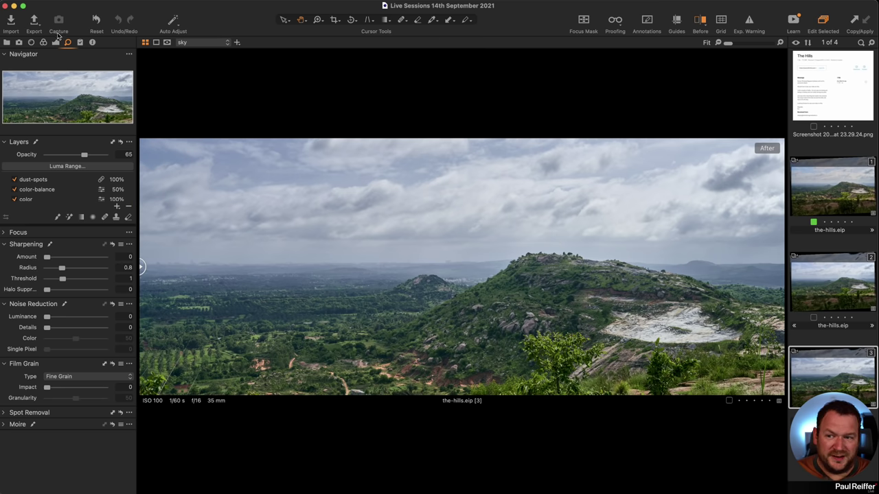
# - Select the Deep Sky layer and raise its Exposure Brightness to 13
pyautogui.press('super+alt+5')
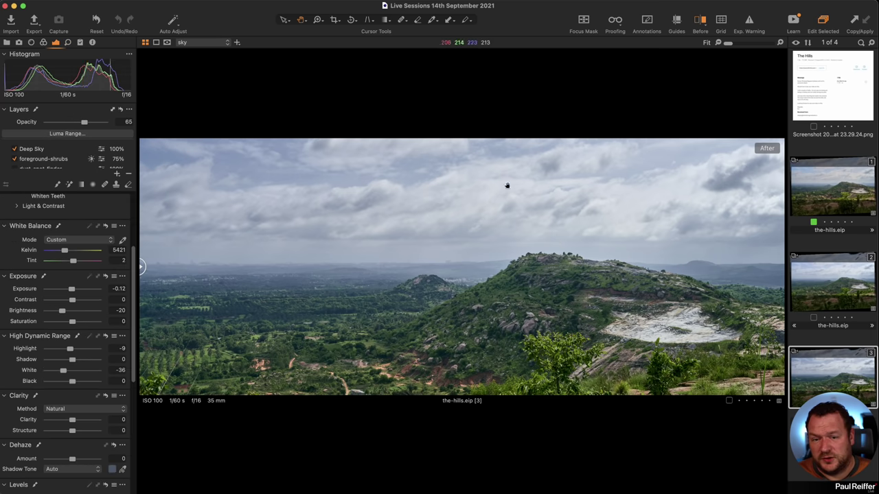
pyautogui.click(42, 151)
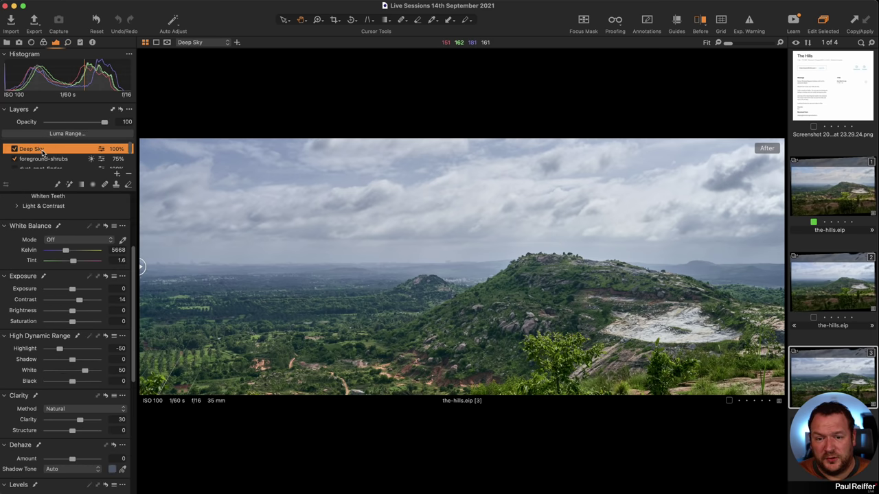
pyautogui.scroll(-3, 55, 155)
pyautogui.scroll(3, 55, 155)
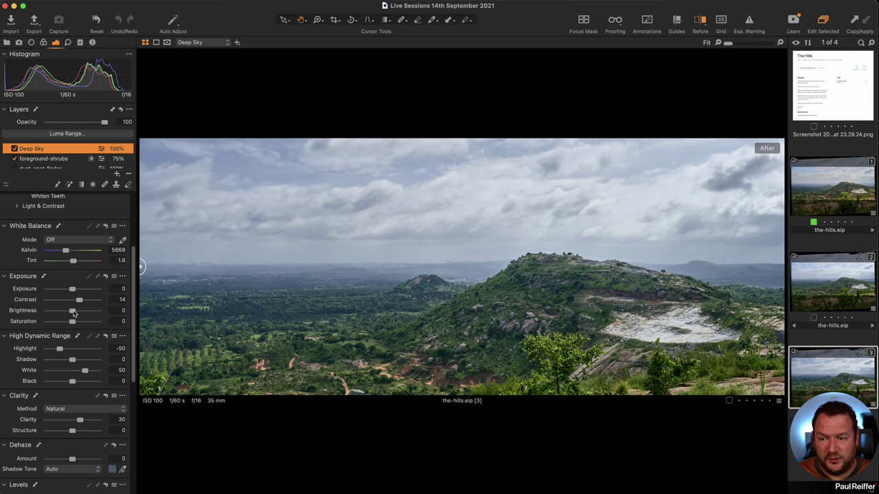
pyautogui.moveTo(72, 313); pyautogui.dragTo(79, 313)
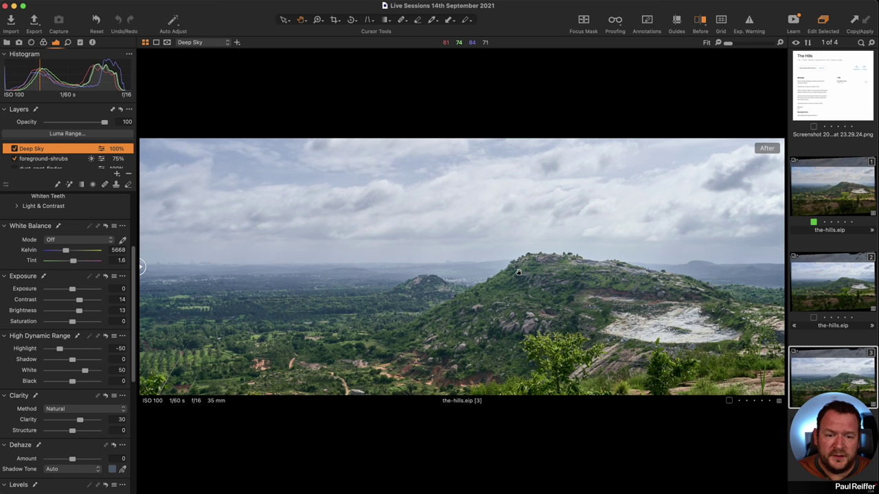
# - Compare hills variants 2 and 1, then go back to variant 3 and add a new adjustment layer
pyautogui.press('Left')
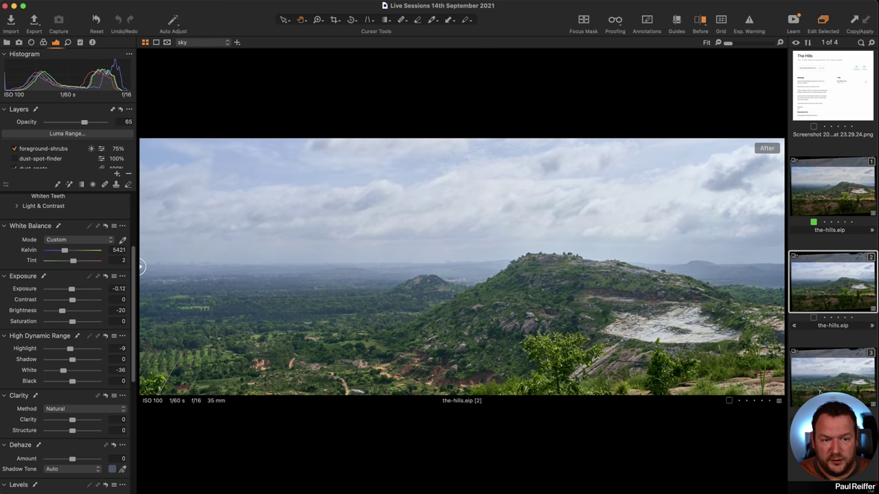
pyautogui.click(826, 183)
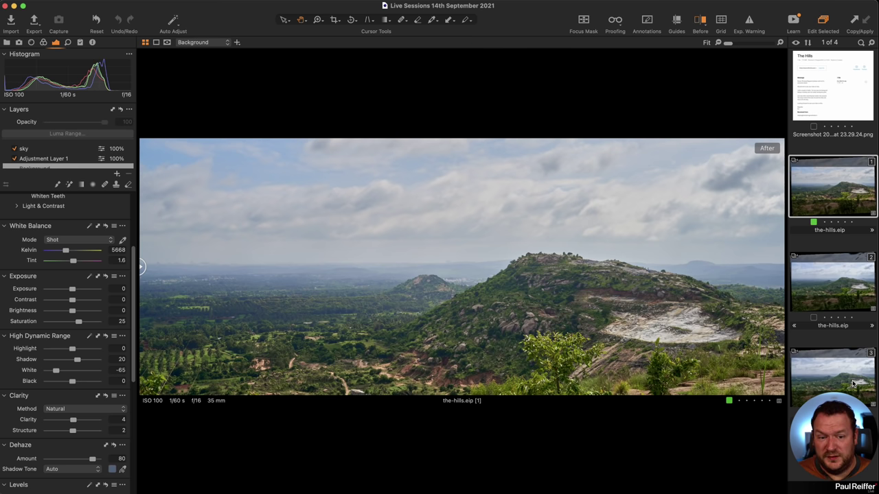
pyautogui.click(854, 385)
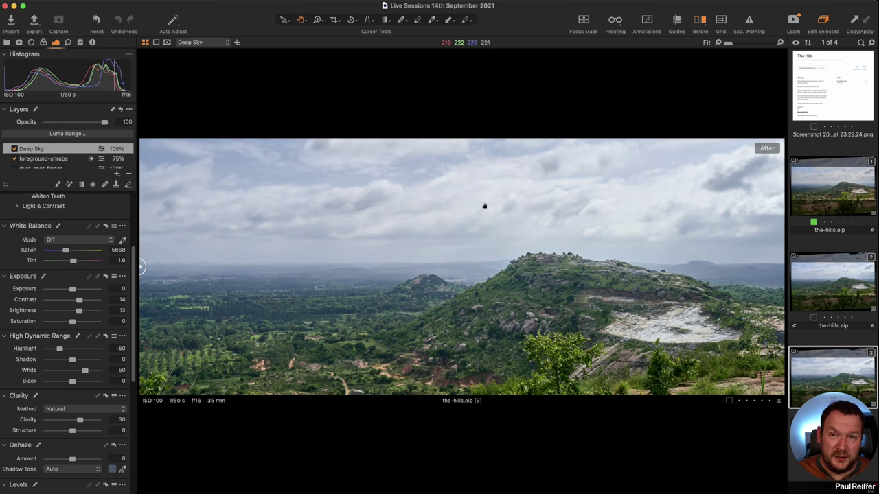
pyautogui.click(117, 174)
# - Name the new layer Warm and draw a linear gradient mask rising from the foreground
pyautogui.write('Warm')
pyautogui.press('Return')
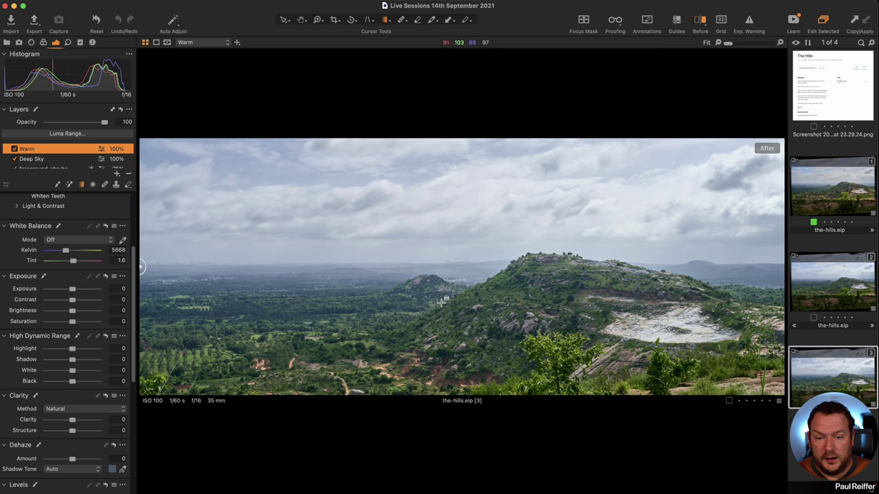
pyautogui.moveTo(474, 378); pyautogui.dragTo(467, 163)
pyautogui.press('m')
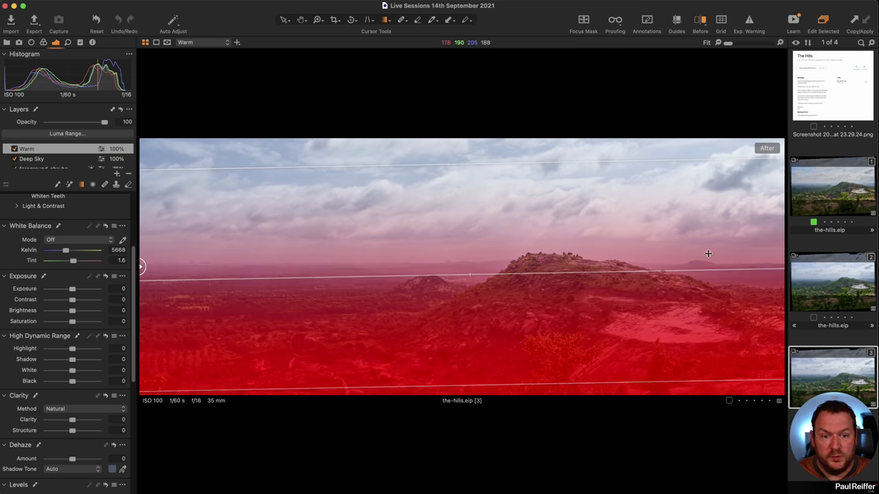
# - Apply a Luma Range of 0–184 with radius 1.2 to the Warm layer's mask
pyautogui.click(79, 135)
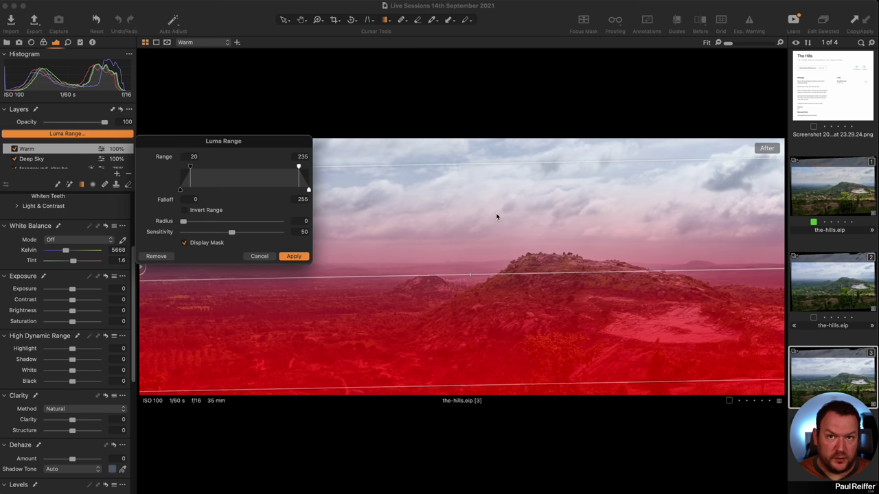
pyautogui.moveTo(189, 169); pyautogui.dragTo(148, 170)
pyautogui.moveTo(299, 169); pyautogui.dragTo(290, 190)
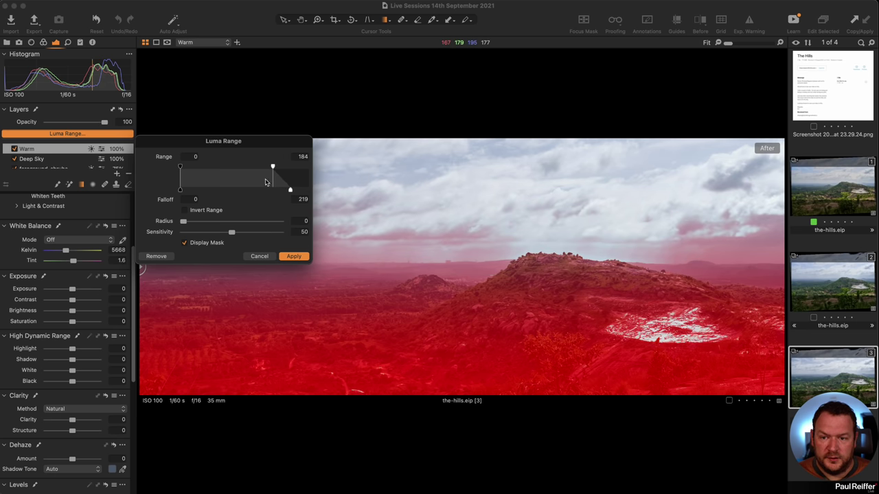
pyautogui.moveTo(183, 222); pyautogui.dragTo(197, 221)
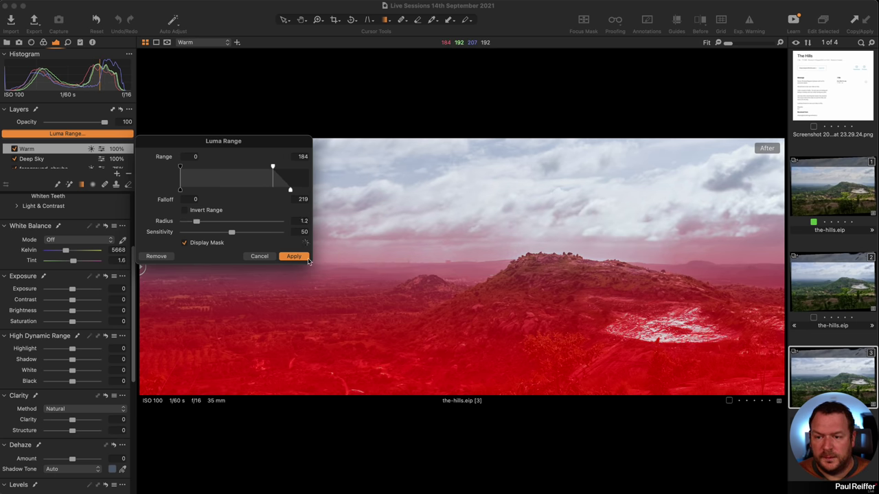
pyautogui.click(270, 259)
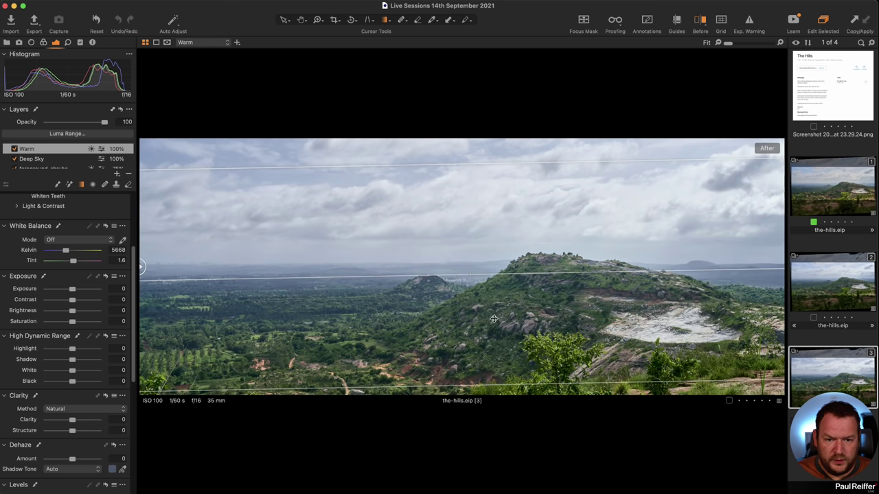
# - Set the Warm layer's white balance to Kelvin 9413 and Tint 4
pyautogui.moveTo(65, 252)
pyautogui.mouseDown()
pyautogui.moveTo(125, 259)
pyautogui.moveTo(81, 256)
pyautogui.mouseUp()
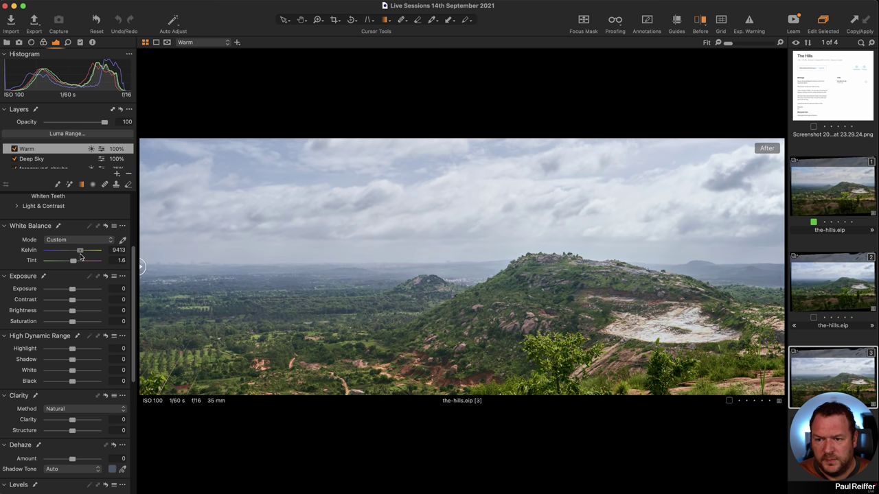
pyautogui.click(74, 265)
pyautogui.moveTo(75, 265); pyautogui.dragTo(77, 265)
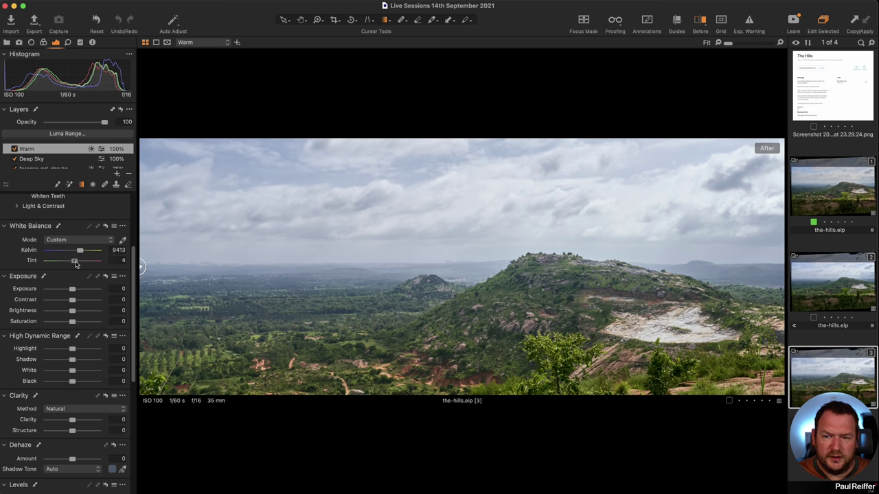
# - Toggle the Warm layer off and on to compare, then switch to variant 1
pyautogui.click(15, 149)
pyautogui.click(14, 149)
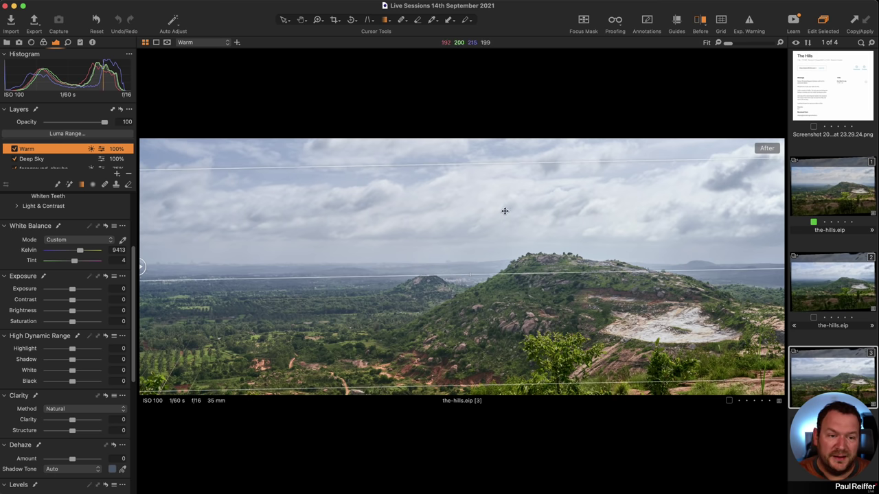
pyautogui.press('Up')
pyautogui.press('Up')
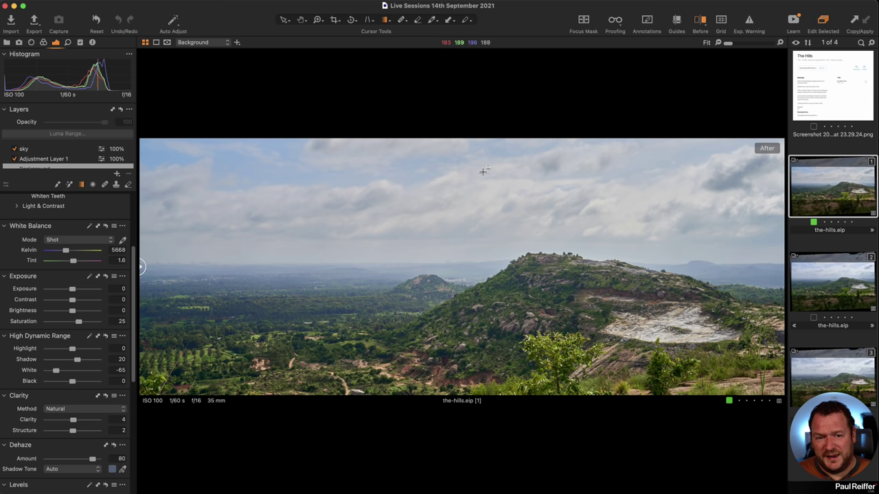
pyautogui.click(833, 390)
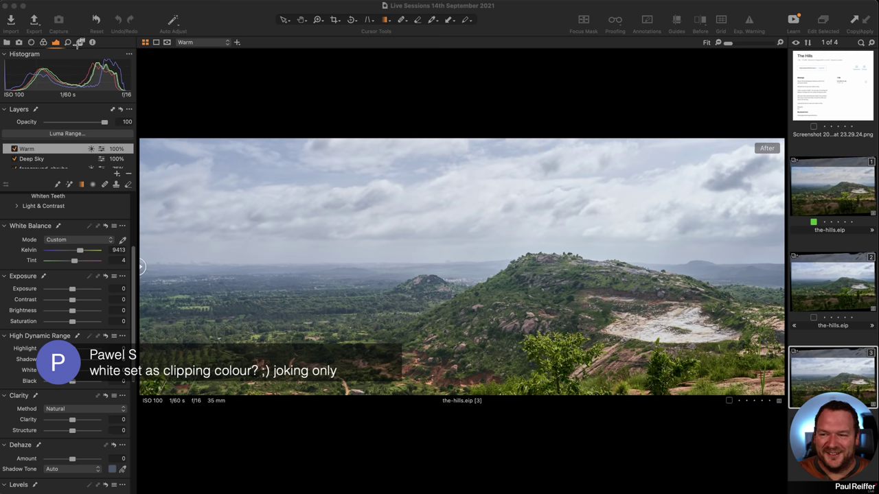
pyautogui.click(254, 21)
pyautogui.click(13, 2)
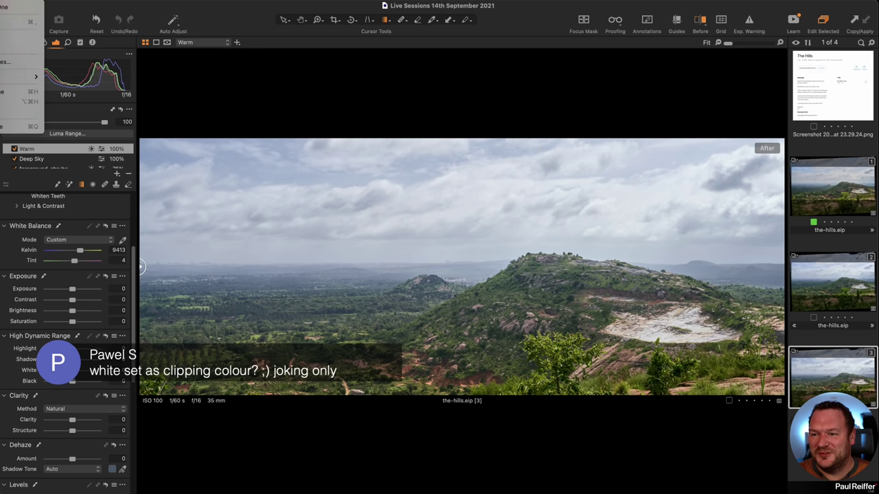
pyautogui.click(14, 21)
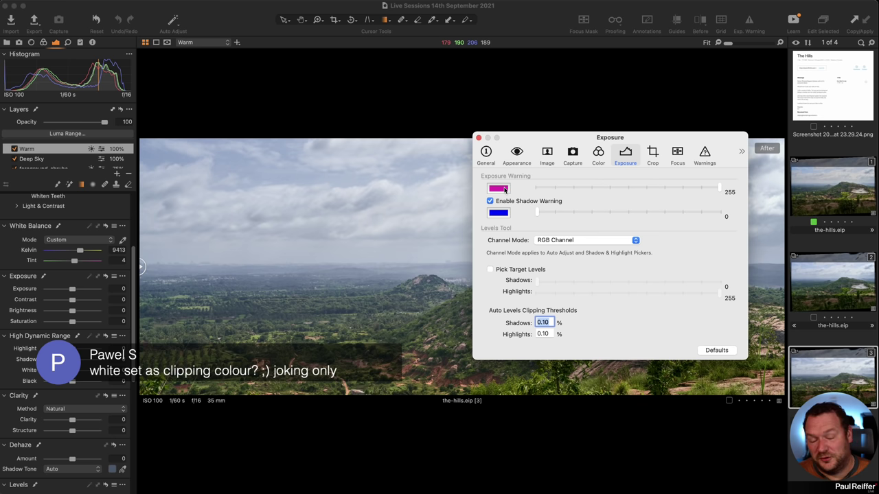
pyautogui.click(500, 191)
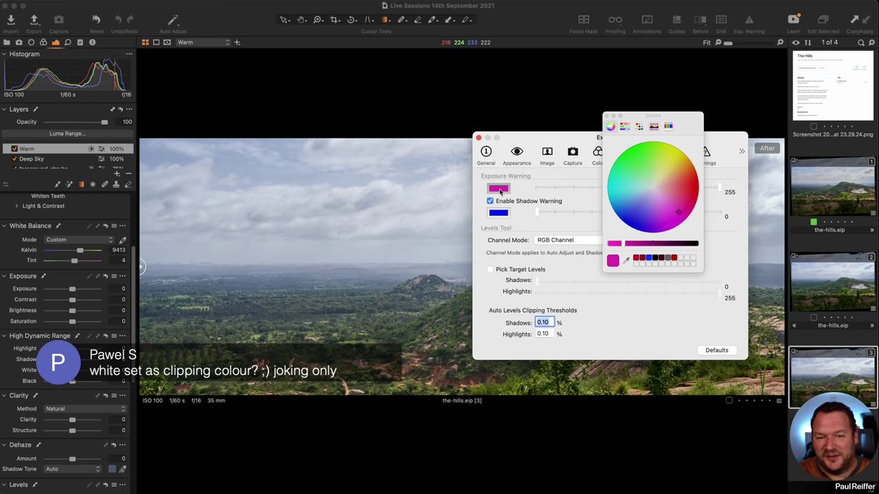
pyautogui.click(607, 116)
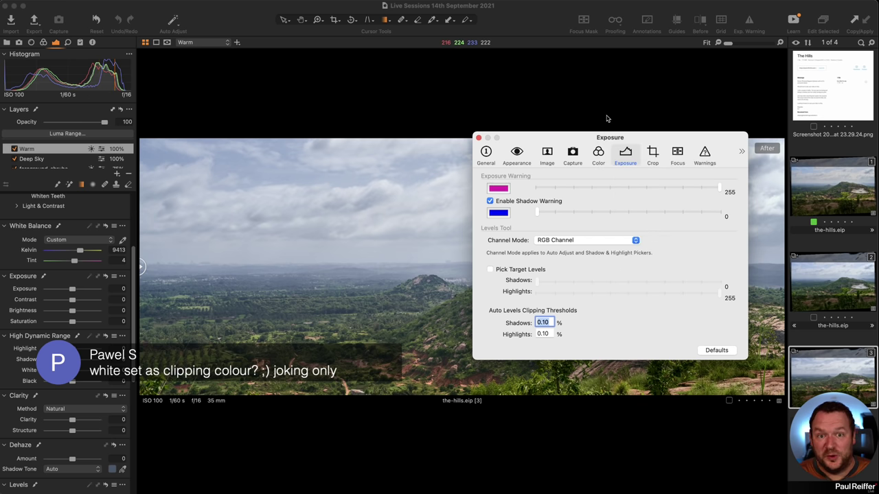
pyautogui.click(478, 138)
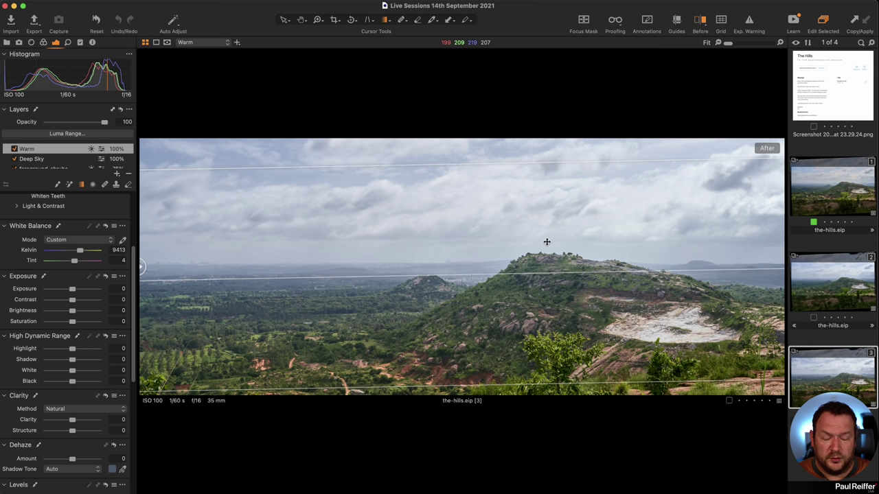
pyautogui.scroll(-3, 47, 164)
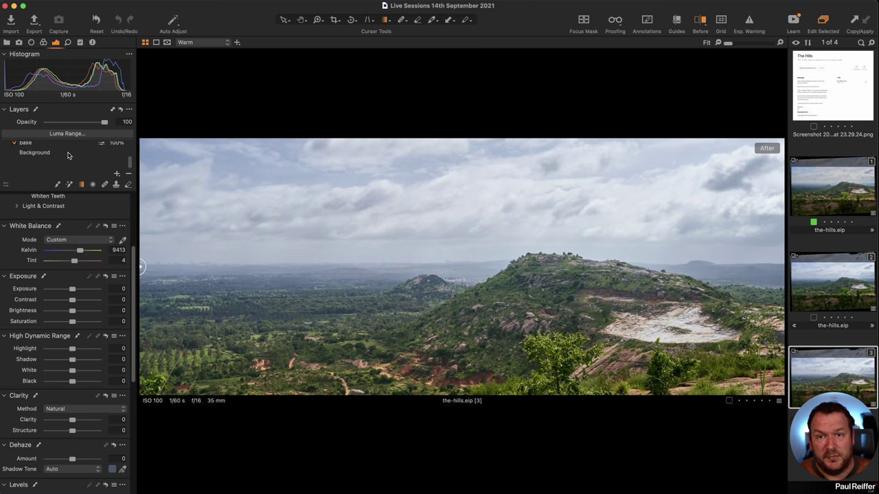
pyautogui.click(47, 162)
pyautogui.scroll(-5, 42, 349)
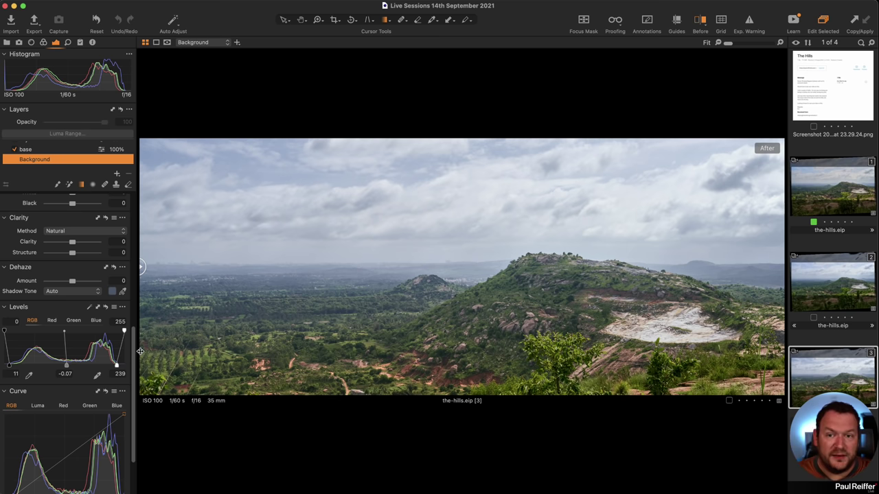
pyautogui.scroll(3, 43, 168)
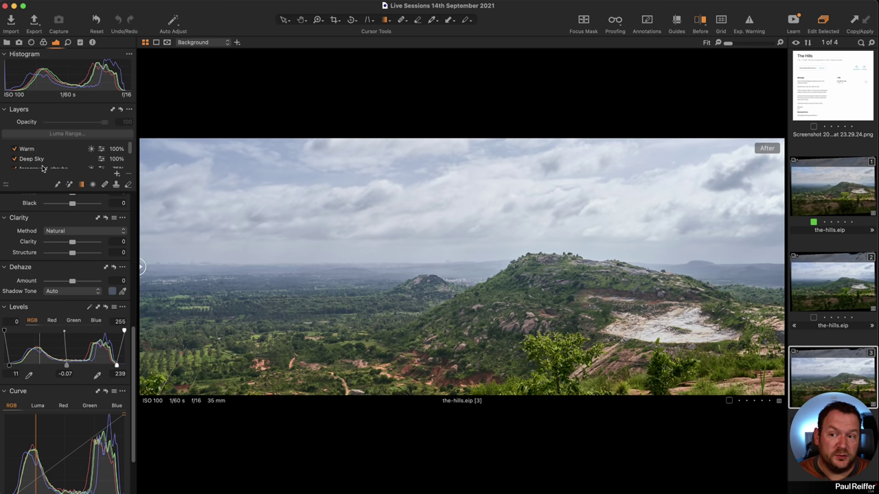
pyautogui.click(57, 149)
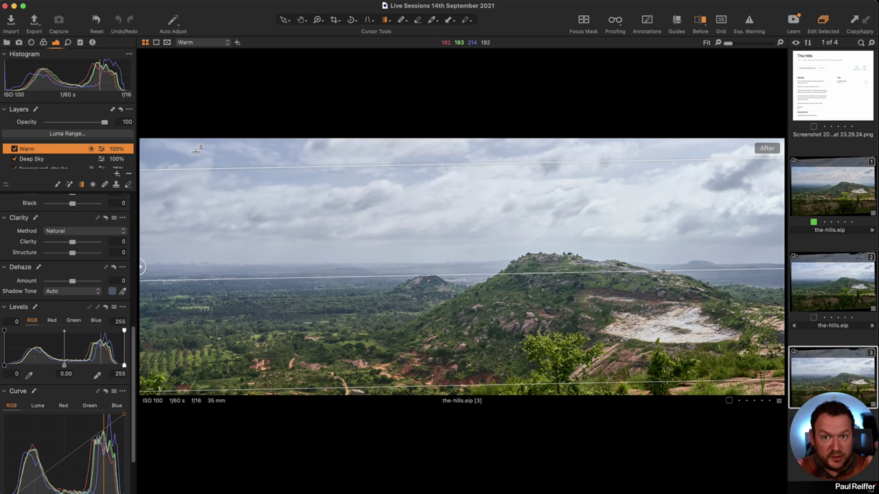
# - Open the library collection holding _A734434.eip, the painters-in-a-yellow-field photo, for adjustment
pyautogui.click(7, 42)
pyautogui.click(52, 108)
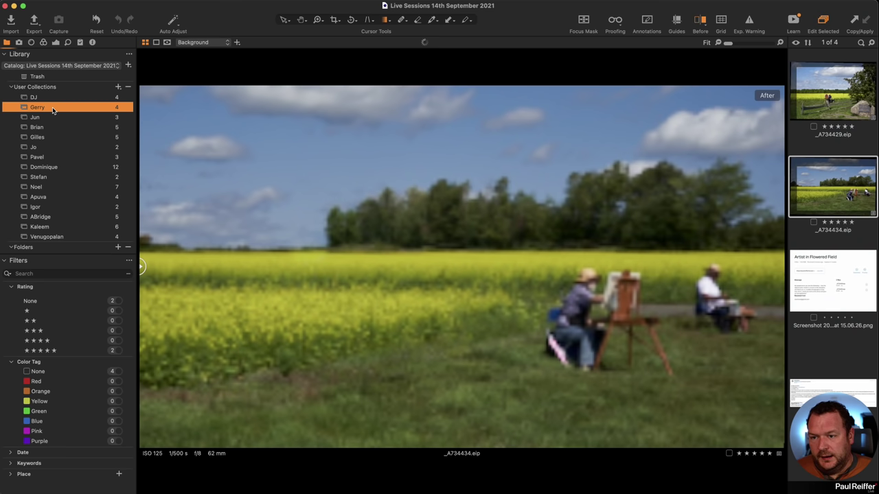
pyautogui.click(55, 42)
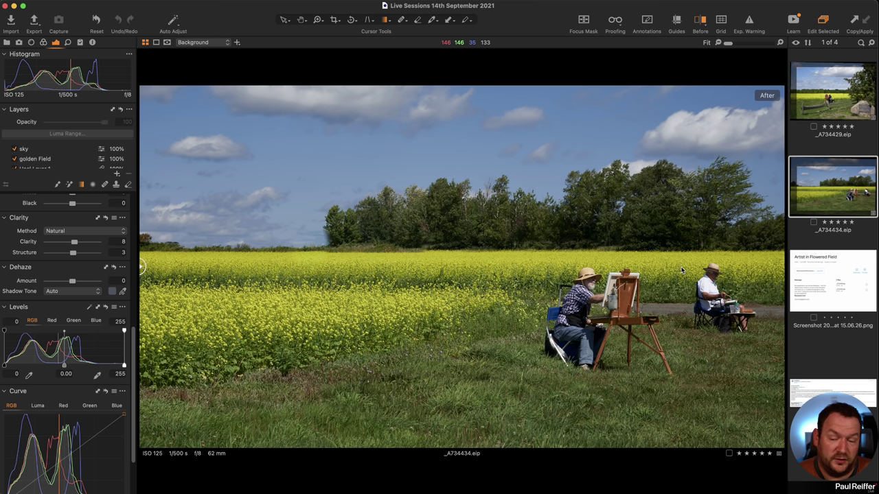
# - Switch off the Before/After comparison so only the edited artist photo shows
pyautogui.press('y')
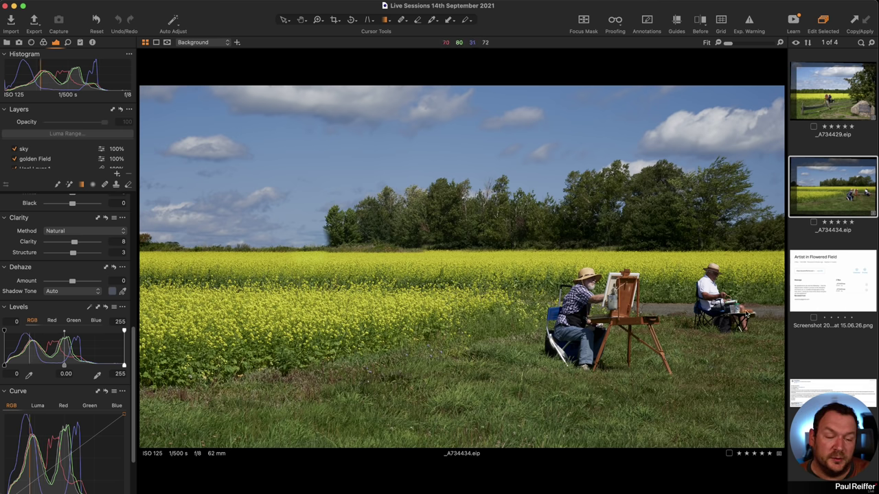
# - Commit the 16:9 crop of 18.36 × 10.33 in, trimming the field and sky edges
pyautogui.click(335, 21)
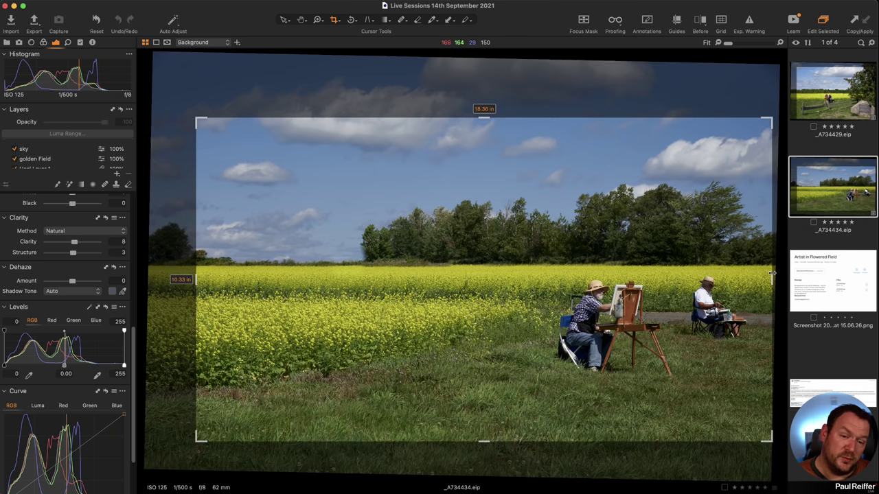
pyautogui.click(284, 20)
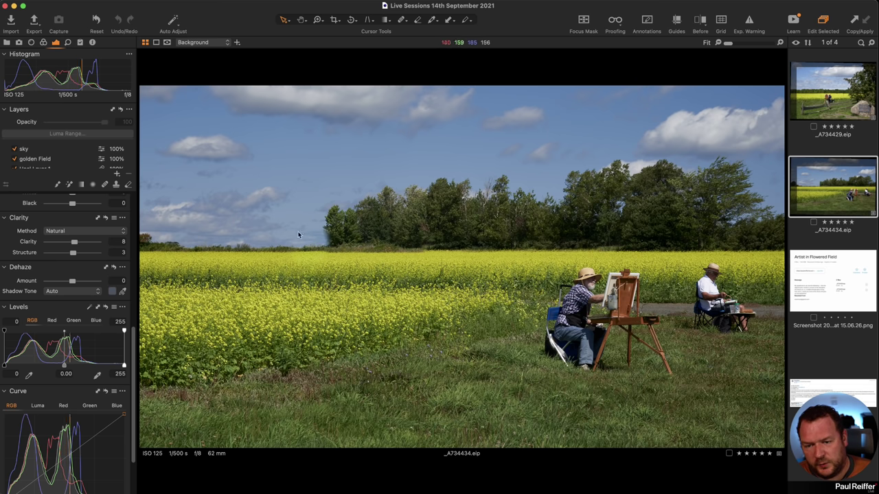
# - Select Heal Layer 1, show its mask, and slide the before/after comparison across the treeline
pyautogui.click(69, 167)
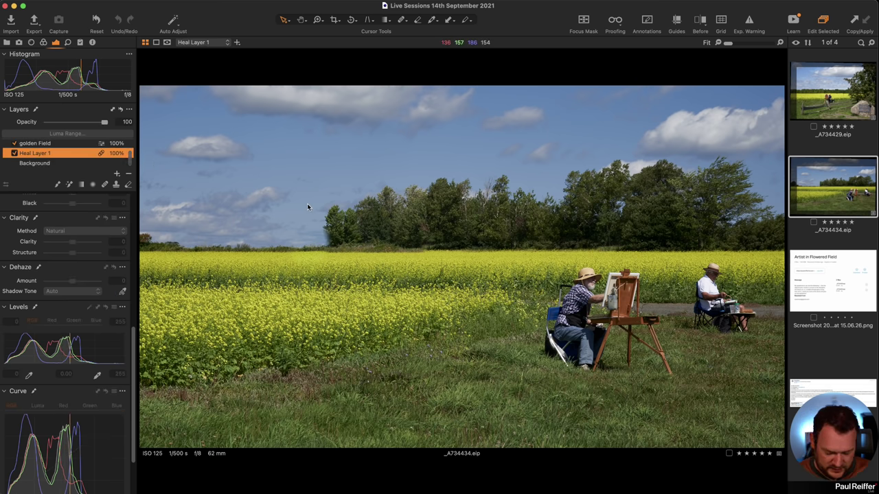
pyautogui.press('m')
pyautogui.press('m')
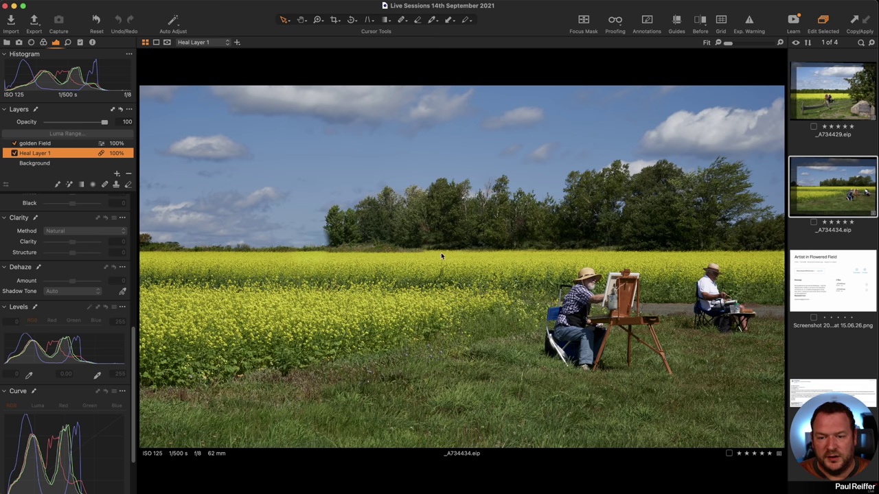
pyautogui.press('y')
pyautogui.moveTo(471, 270); pyautogui.dragTo(682, 279)
pyautogui.press('z')
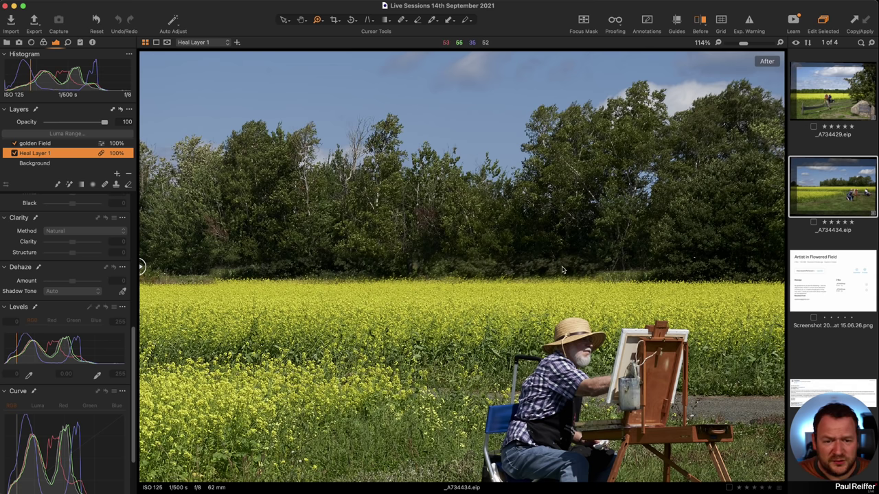
pyautogui.hscroll(-5, 481, 261)
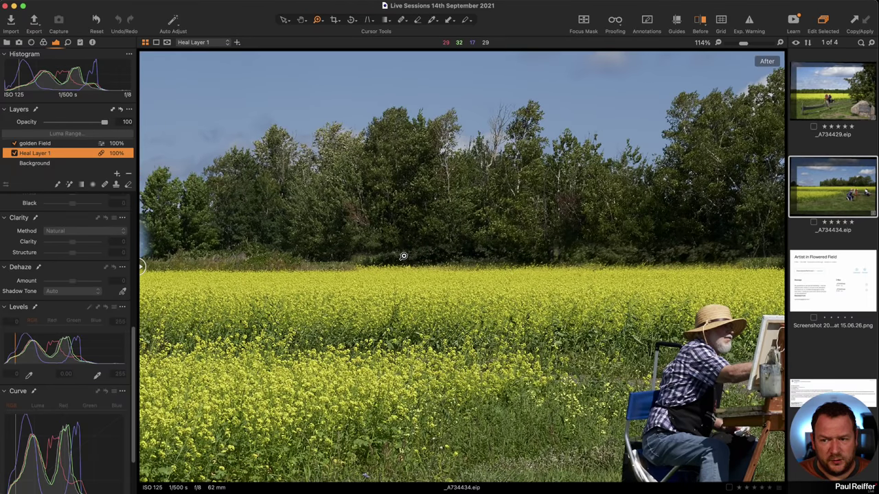
pyautogui.hscroll(-10, 302, 289)
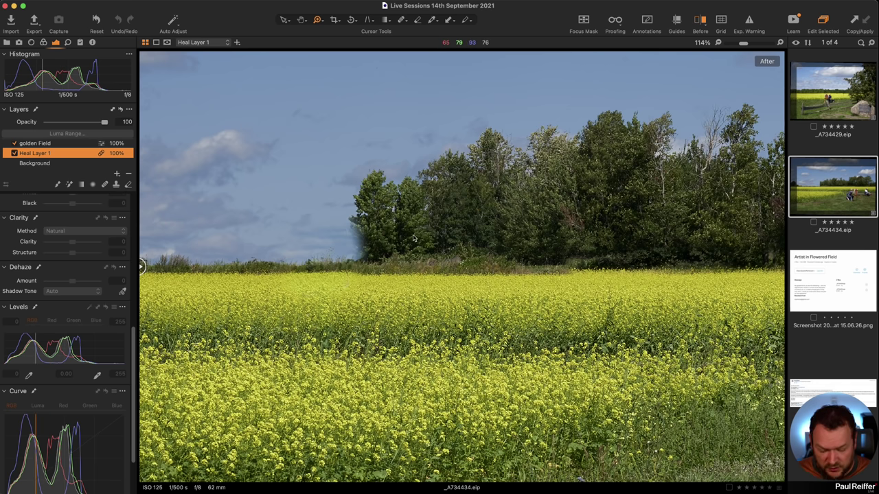
# - Show the heal mask, pick the Heal brush, and zoom to 300% on the sign
pyautogui.press('m')
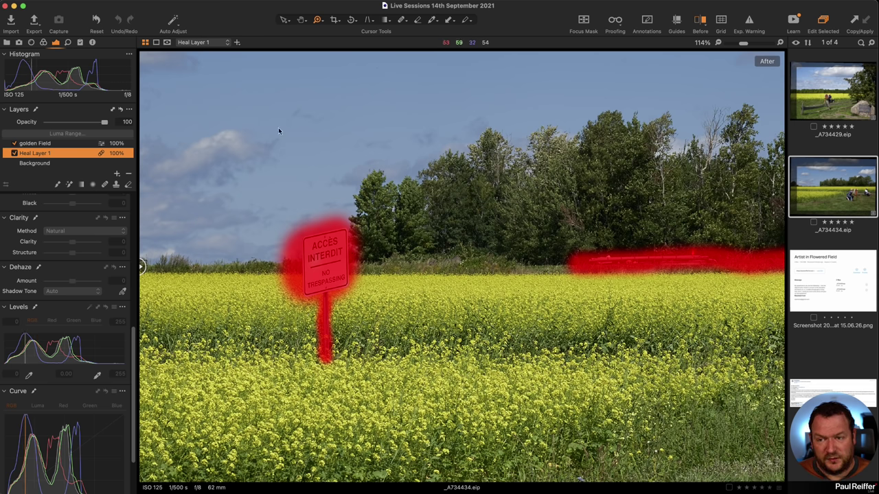
pyautogui.click(402, 20)
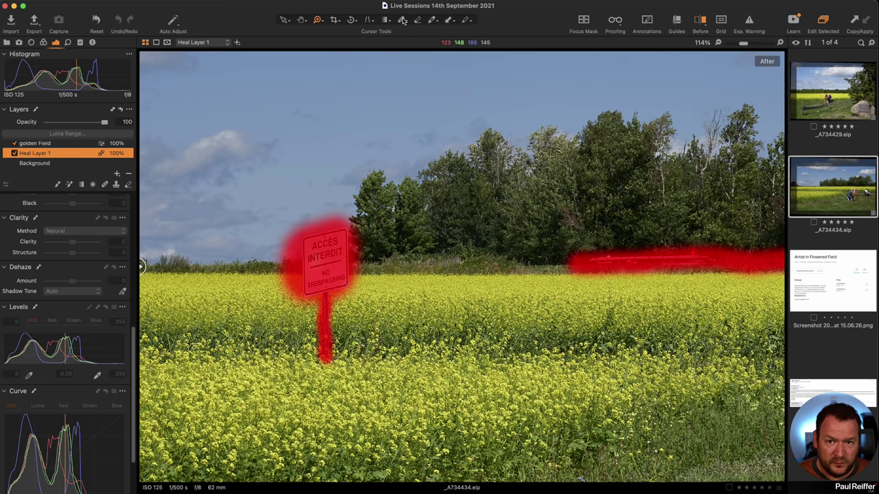
pyautogui.hscroll(-5, 371, 262)
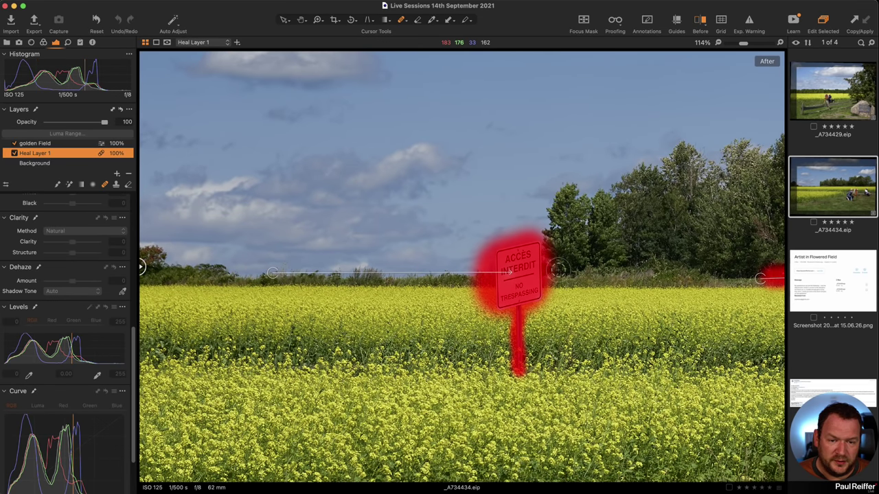
pyautogui.press('z')
pyautogui.click(479, 283)
pyautogui.click(478, 283)
pyautogui.hscroll(3, 439, 206)
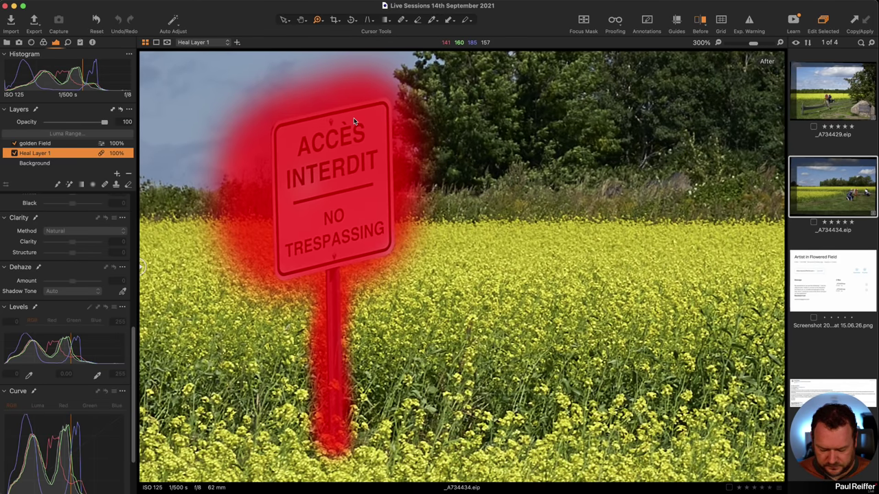
pyautogui.press('h')
pyautogui.press('b')
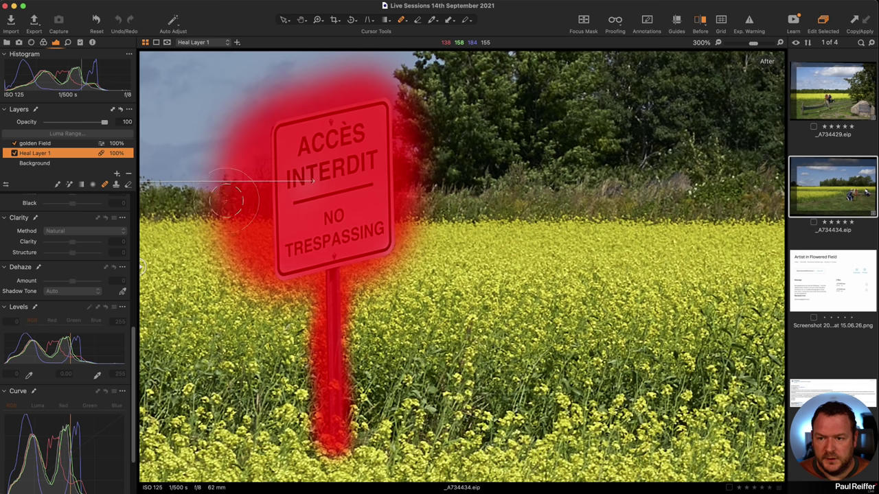
# - Erase the mask edge overlapping the trees with the Eraser at Opacity and Flow 100
pyautogui.press('e')
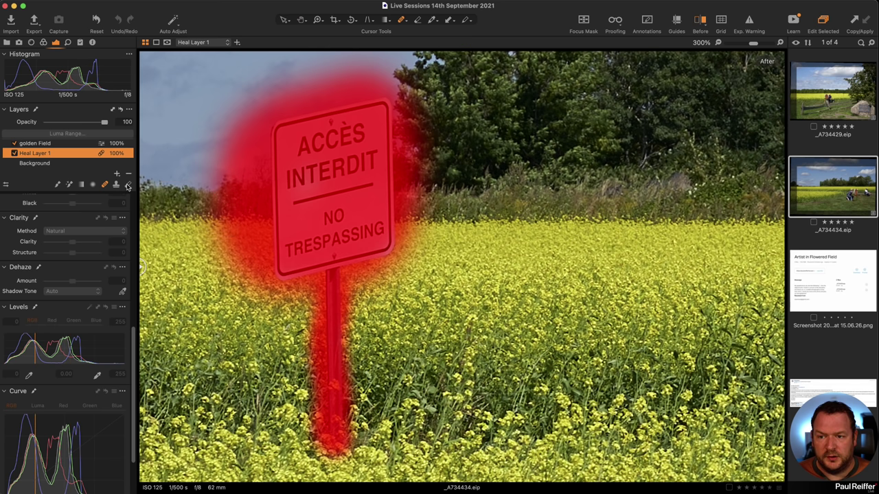
pyautogui.rightClick(433, 162)
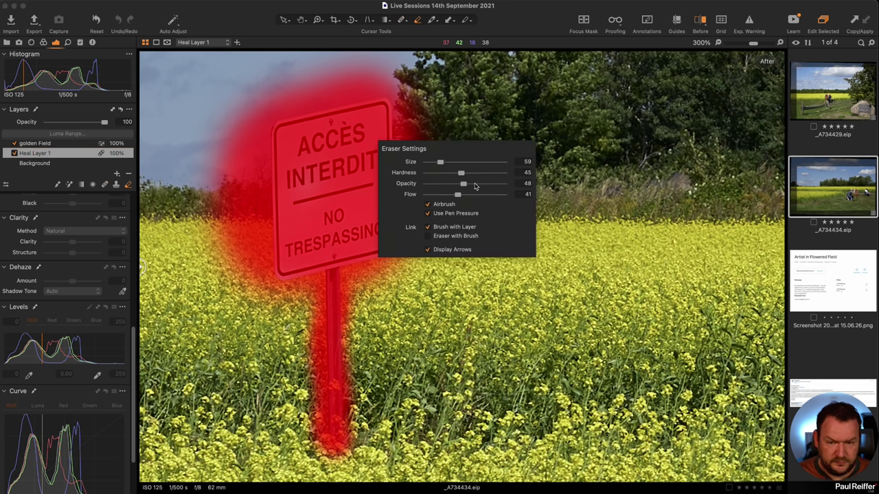
pyautogui.moveTo(464, 184); pyautogui.dragTo(537, 184)
pyautogui.moveTo(458, 195); pyautogui.dragTo(517, 196)
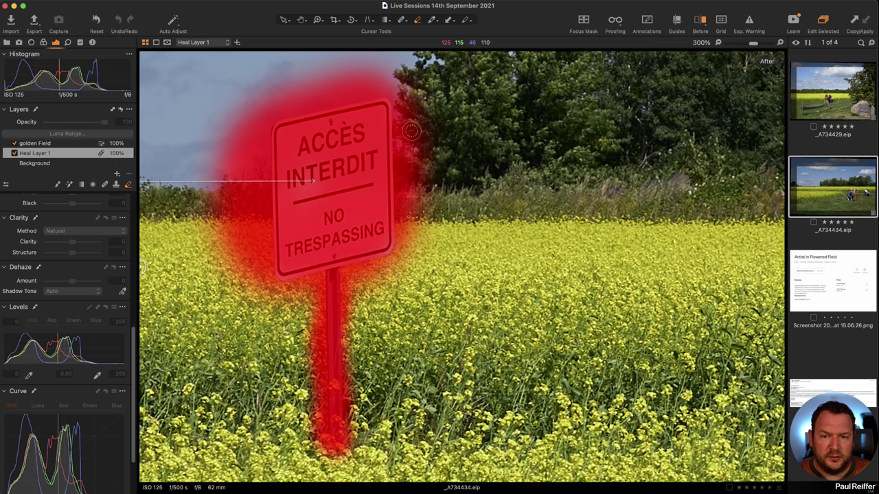
pyautogui.moveTo(420, 135)
pyautogui.mouseDown()
pyautogui.moveTo(401, 92)
pyautogui.moveTo(409, 248)
pyautogui.moveTo(425, 143)
pyautogui.moveTo(438, 139)
pyautogui.moveTo(440, 222)
pyautogui.mouseUp()
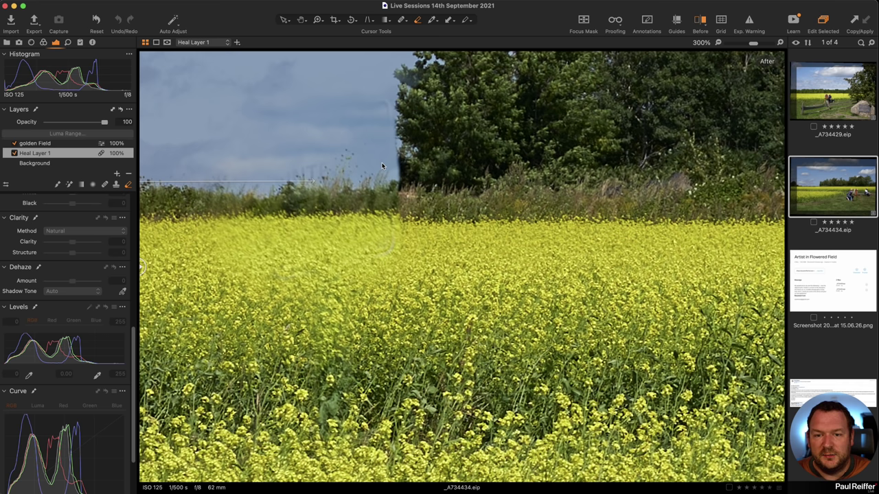
# - Paint additional heal mask over the field edge beside the sign
pyautogui.press('m')
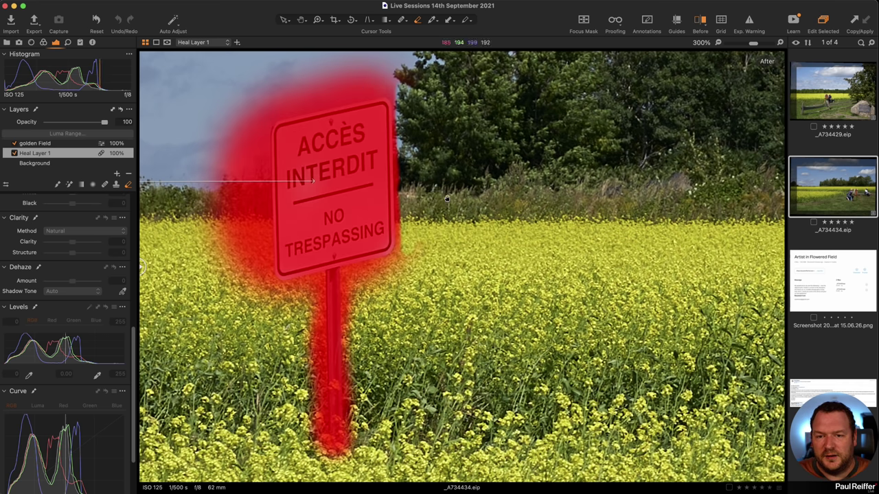
pyautogui.hscroll(-5, 447, 199)
pyautogui.hscroll(2, 446, 199)
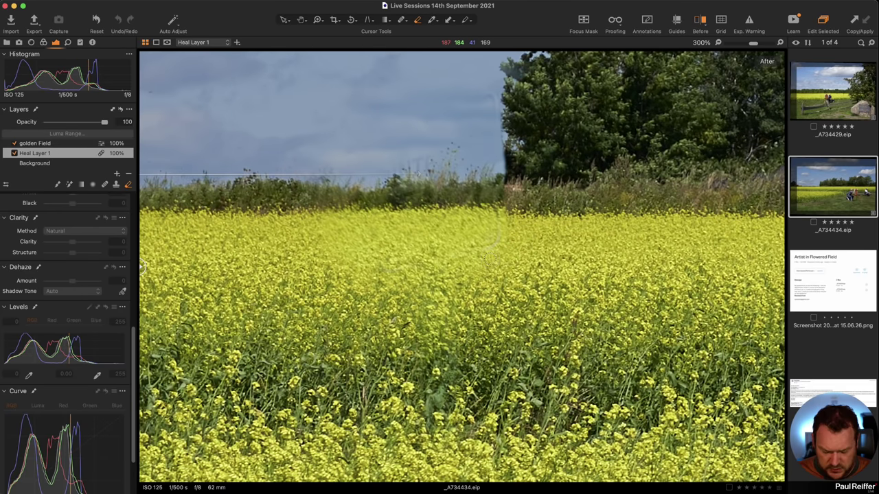
pyautogui.click(500, 239)
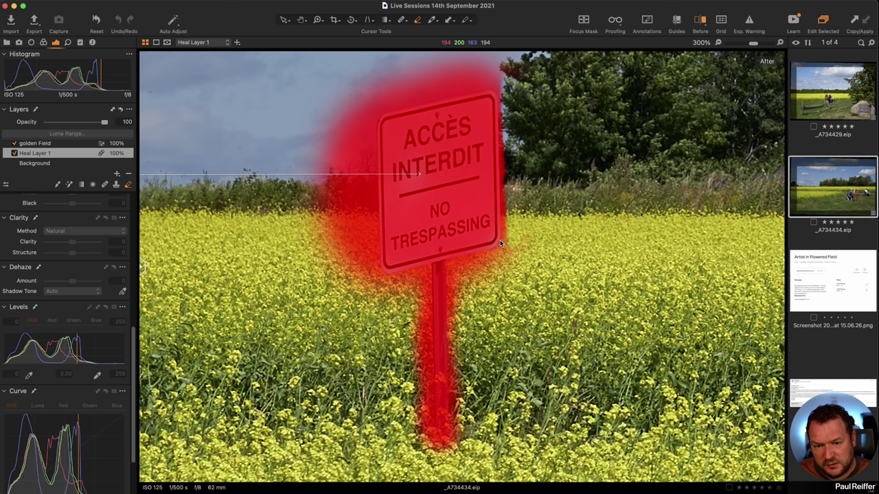
pyautogui.press('b')
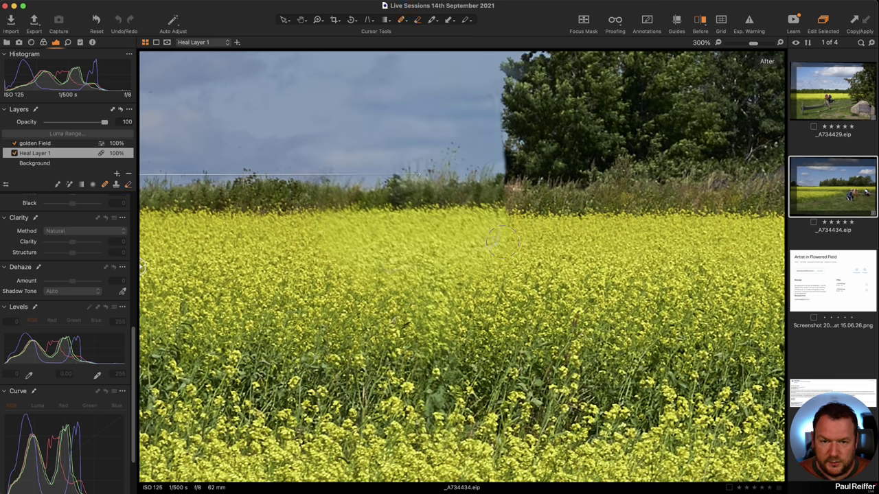
pyautogui.rightClick(496, 241)
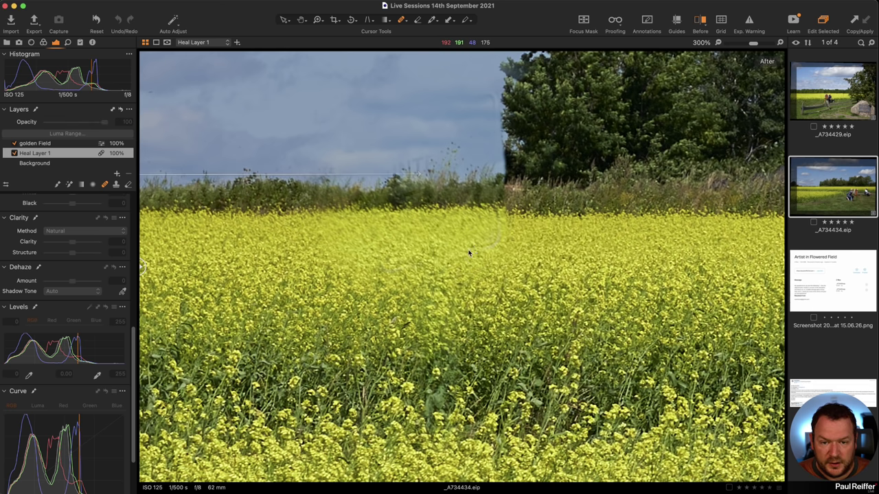
pyautogui.moveTo(505, 232); pyautogui.dragTo(467, 255)
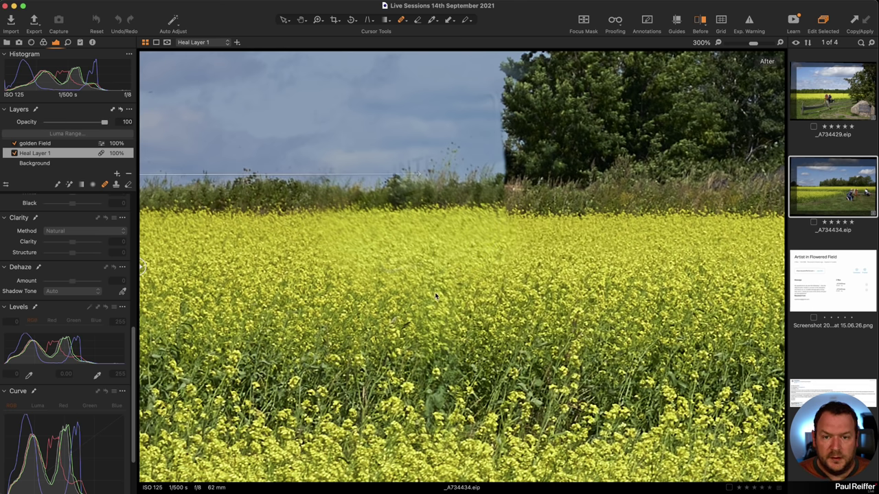
pyautogui.scroll(5, 524, 364)
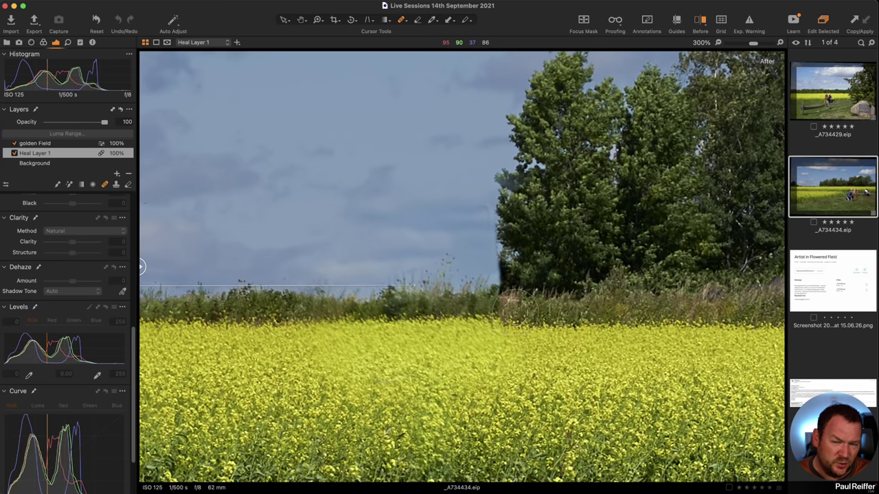
# - At 200%, heal along the hedge top and move its source up and right along the treeline
pyautogui.press('z')
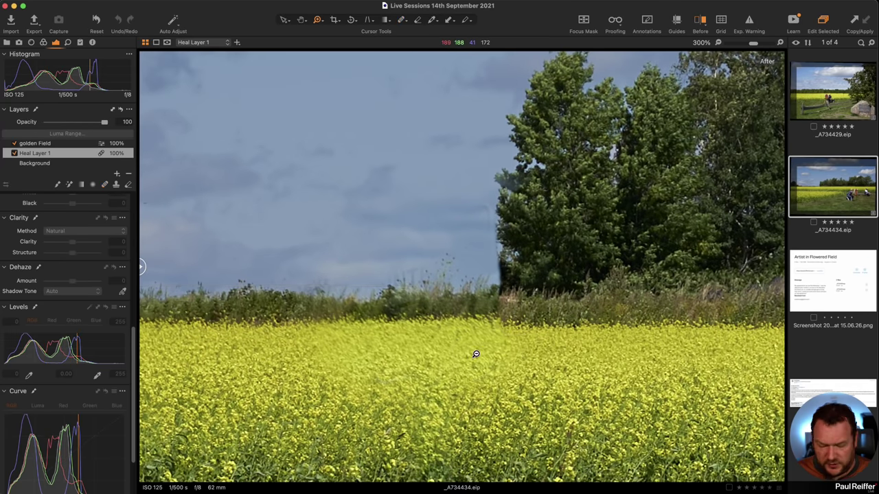
pyautogui.keyDown('alt'); pyautogui.click(475, 353); pyautogui.keyUp('alt')
pyautogui.moveTo(439, 294); pyautogui.dragTo(575, 298)
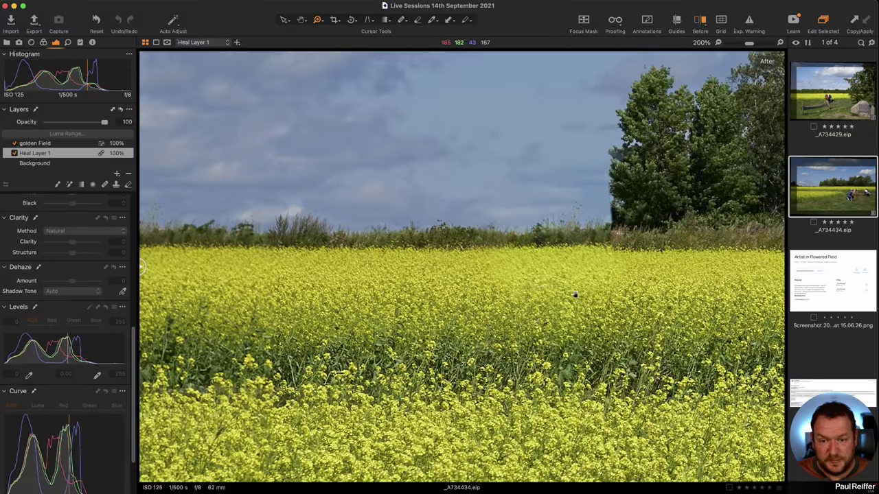
pyautogui.press('q')
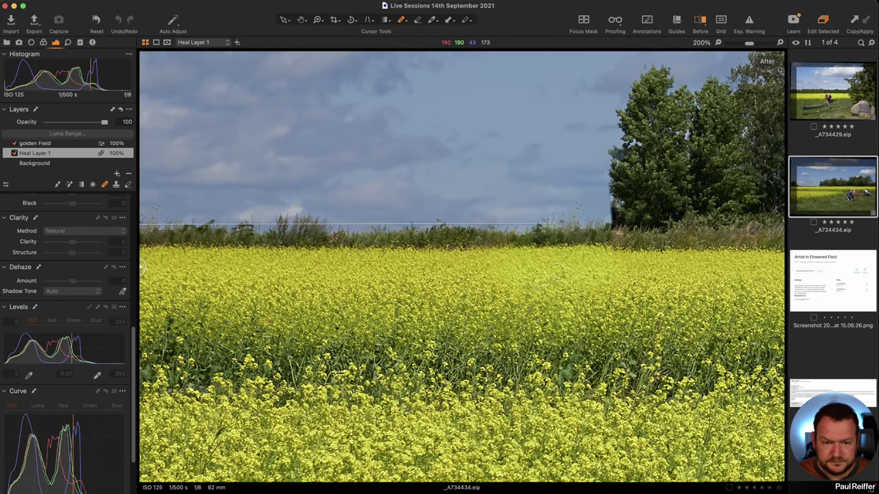
pyautogui.moveTo(505, 279); pyautogui.dragTo(590, 277)
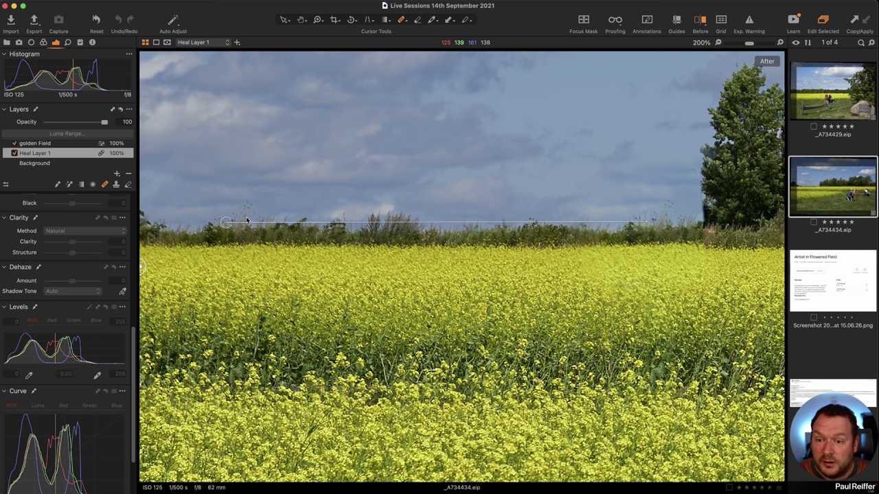
pyautogui.moveTo(227, 222)
pyautogui.mouseDown()
pyautogui.moveTo(222, 180)
pyautogui.moveTo(223, 221)
pyautogui.moveTo(272, 218)
pyautogui.mouseUp()
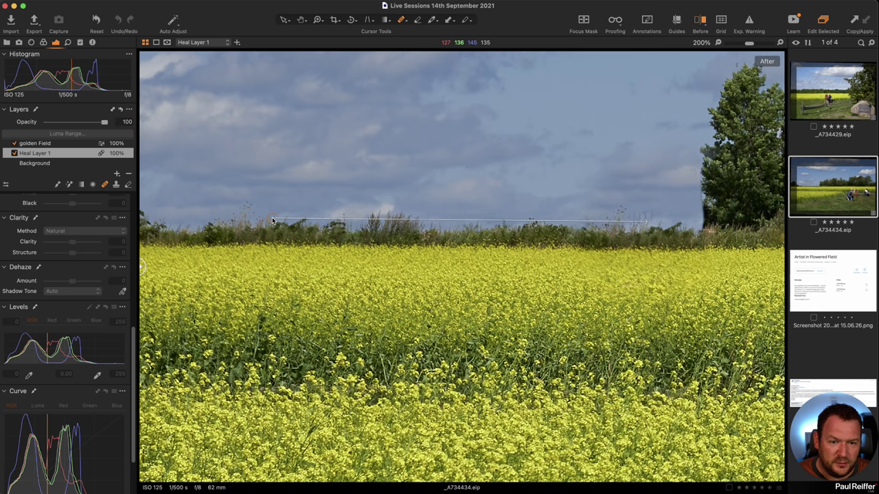
pyautogui.moveTo(272, 220)
pyautogui.mouseDown()
pyautogui.moveTo(369, 228)
pyautogui.moveTo(371, 221)
pyautogui.mouseUp()
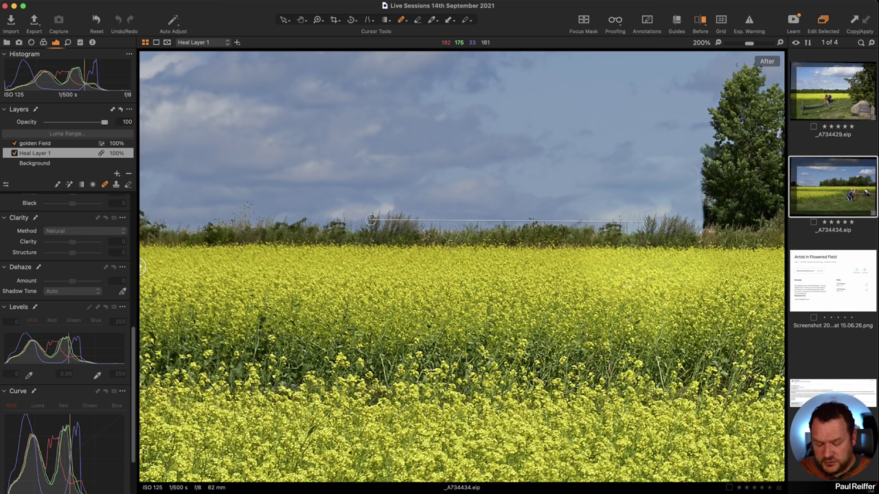
# - Move both treeline heal sources up-left into the dense trees and hedge
pyautogui.hscroll(10, 550, 240)
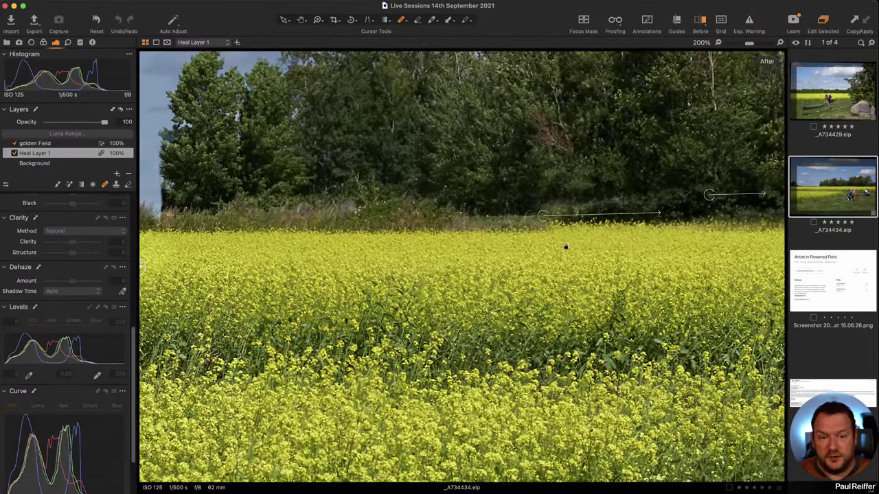
pyautogui.hscroll(5, 566, 246)
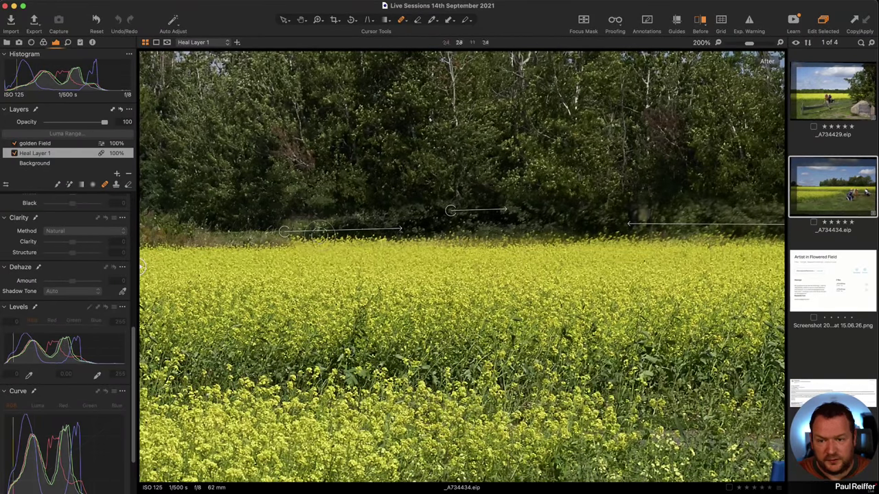
pyautogui.moveTo(283, 231)
pyautogui.mouseDown()
pyautogui.moveTo(263, 187)
pyautogui.moveTo(246, 189)
pyautogui.moveTo(203, 221)
pyautogui.mouseUp()
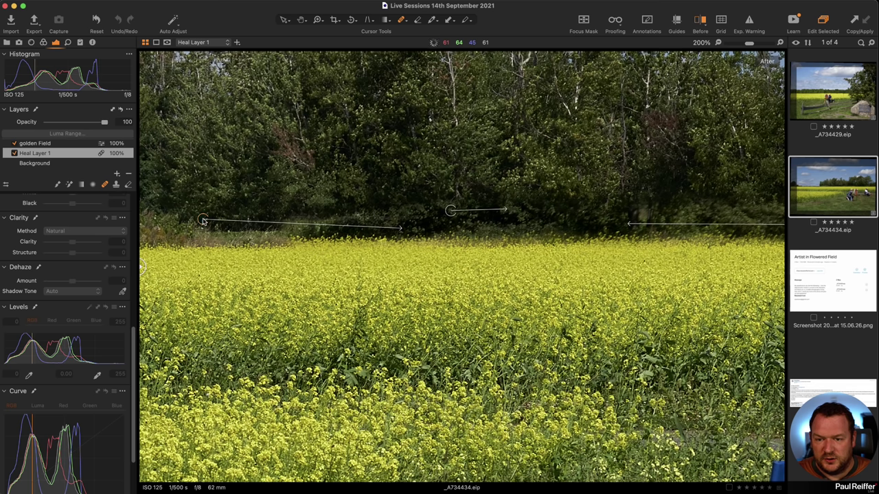
pyautogui.moveTo(451, 210); pyautogui.dragTo(406, 182)
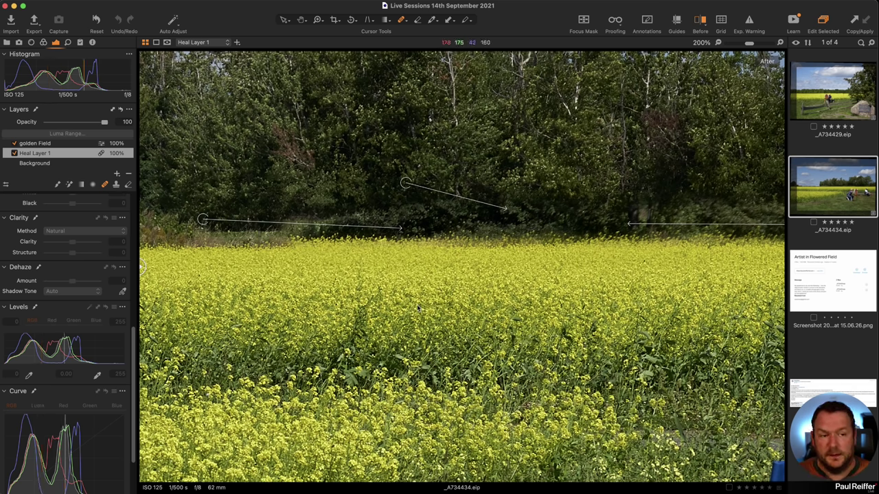
pyautogui.hscroll(-10, 448, 191)
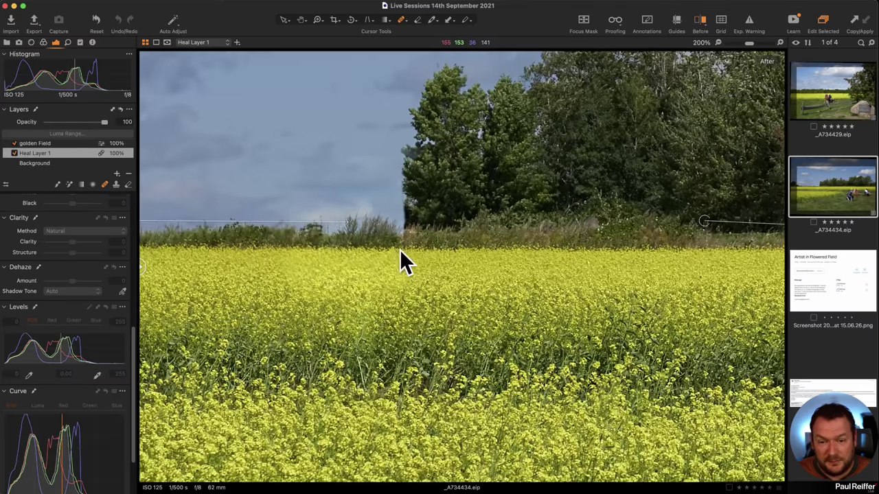
pyautogui.hscroll(-10, 402, 259)
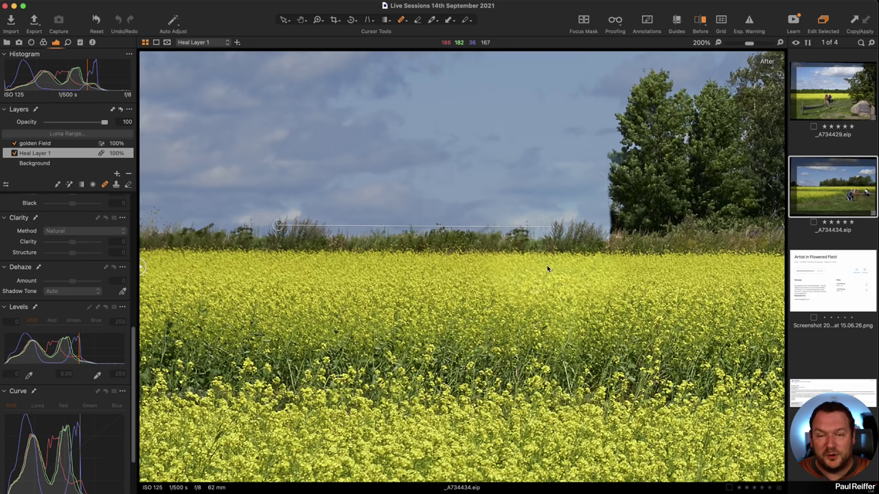
# - Zoom to 300% on the tree edge and paint a heal stroke over the adjacent sky
pyautogui.press('z')
pyautogui.click(599, 189)
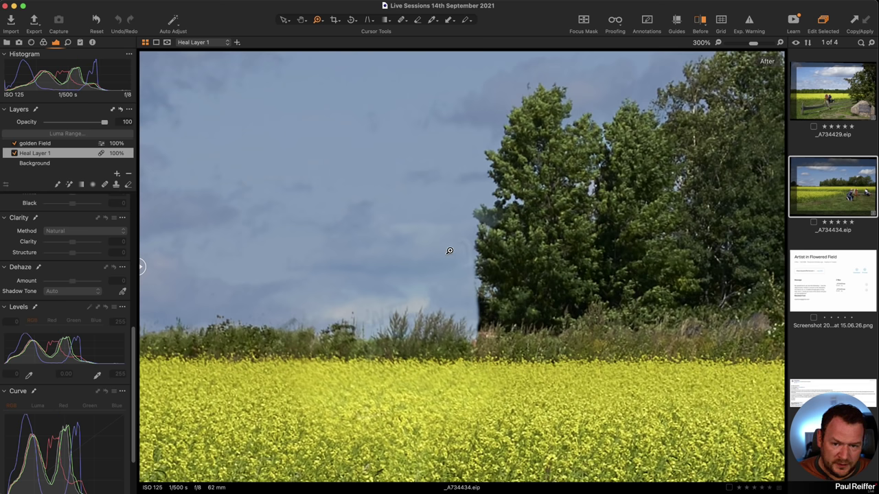
pyautogui.press('b')
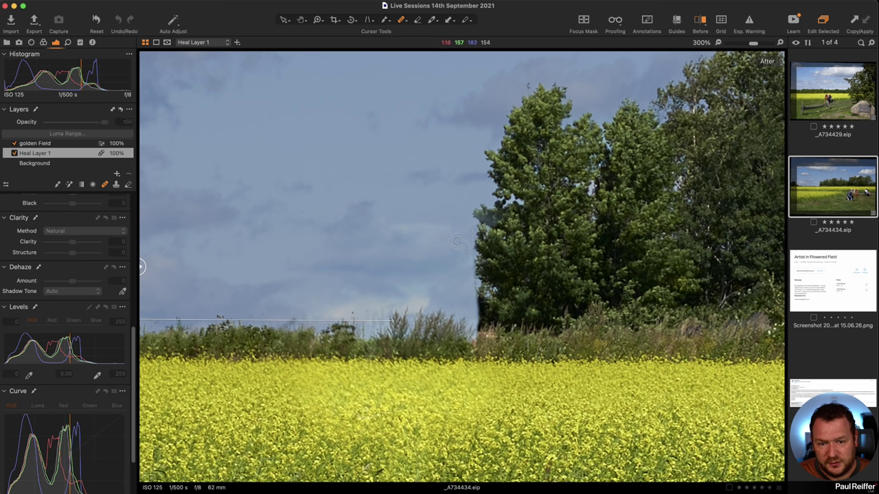
pyautogui.moveTo(458, 240); pyautogui.dragTo(467, 269)
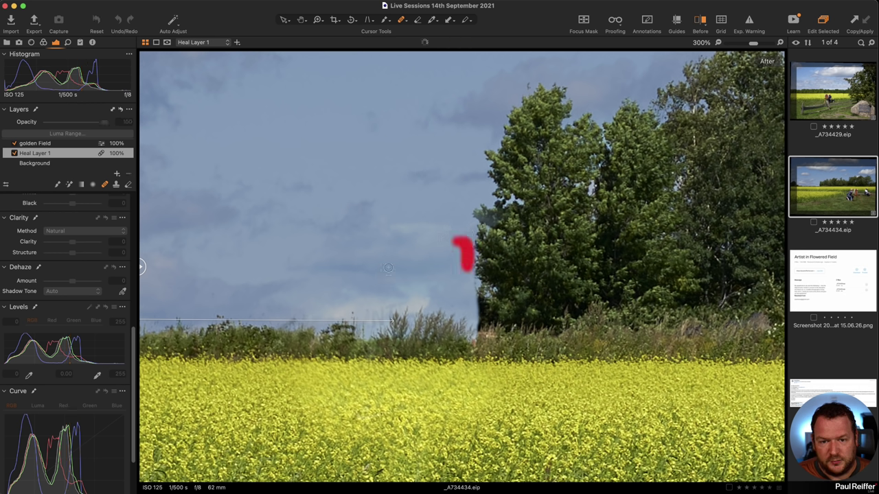
# - Set the heal source in open sky level with the patch, then choose Draw Cloning Mask
pyautogui.moveTo(567, 155); pyautogui.dragTo(296, 217)
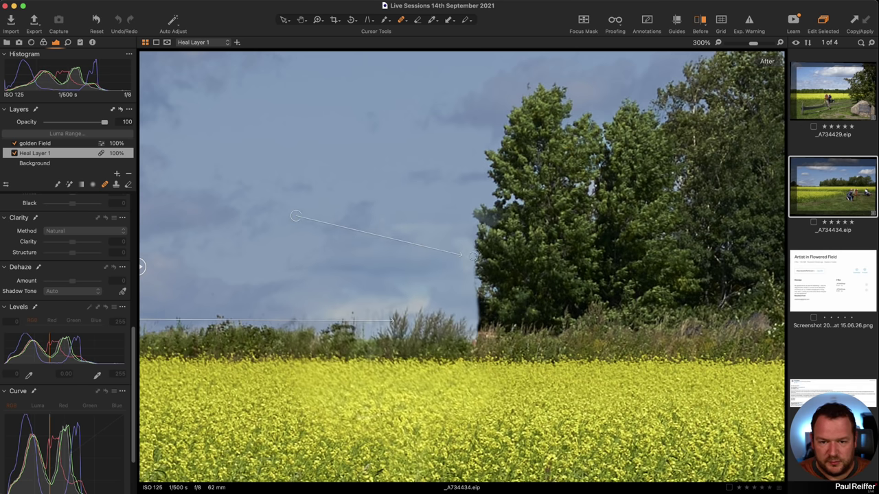
pyautogui.moveTo(297, 215)
pyautogui.mouseDown()
pyautogui.moveTo(316, 252)
pyautogui.moveTo(309, 248)
pyautogui.mouseUp()
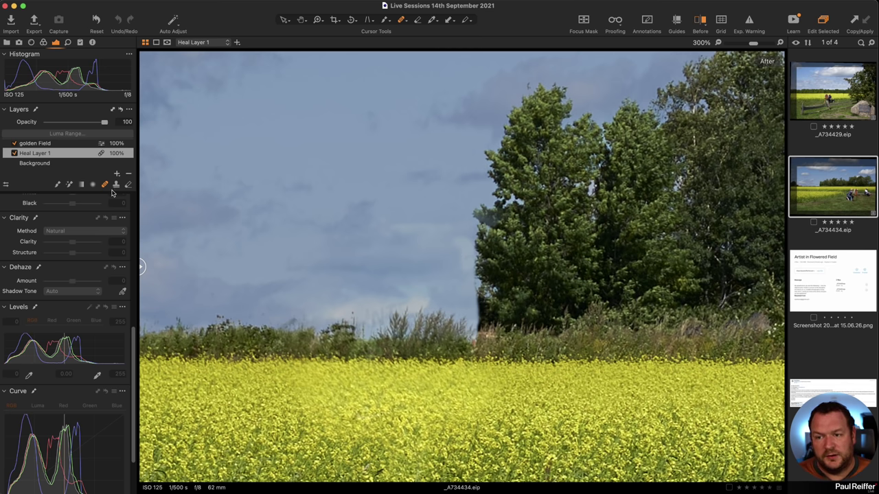
pyautogui.click(406, 23)
pyautogui.click(449, 34)
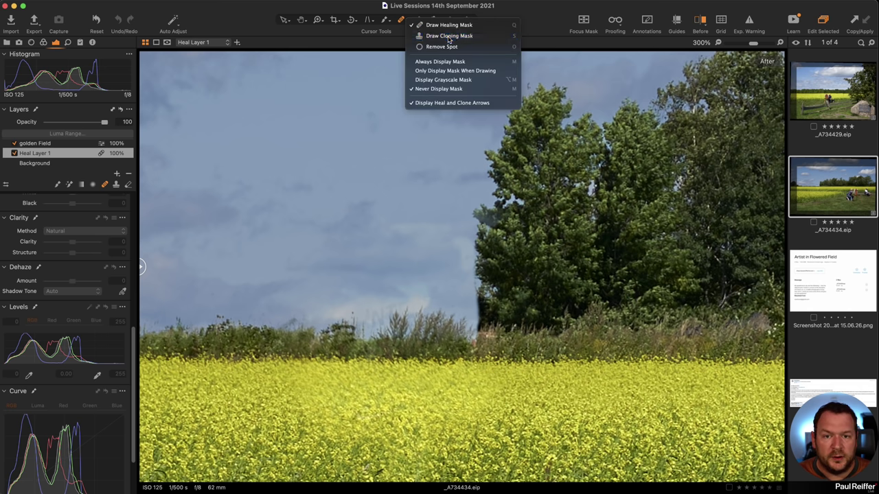
# - Add Clone Layer 1 above Heal Layer 1 and clone foliage down the trees' left edge
pyautogui.click(118, 174)
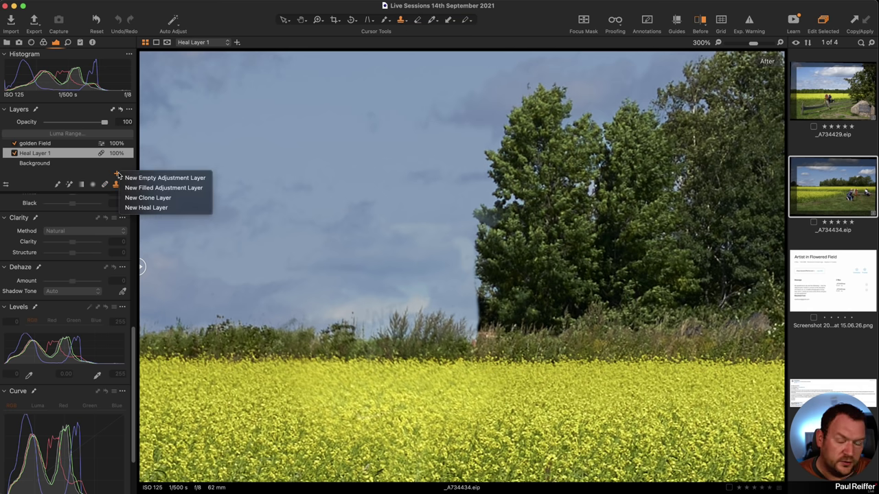
pyautogui.click(165, 198)
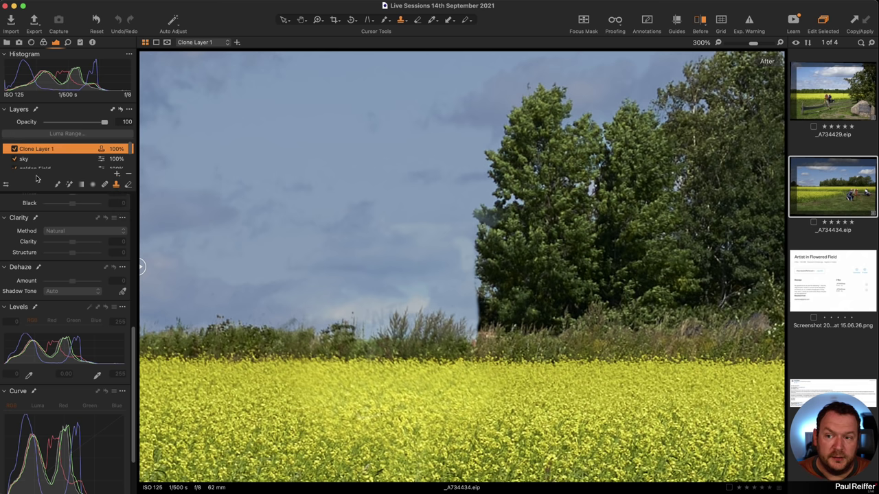
pyautogui.moveTo(34, 152); pyautogui.dragTo(38, 149)
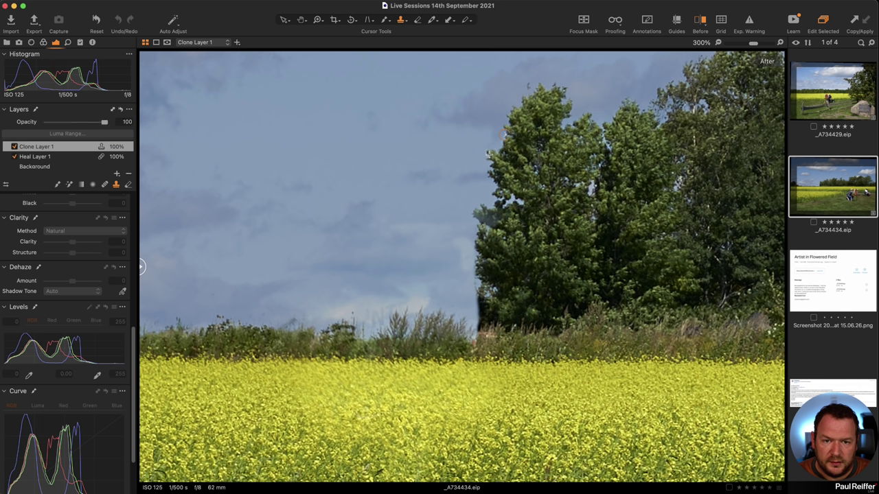
pyautogui.moveTo(481, 211); pyautogui.dragTo(484, 223)
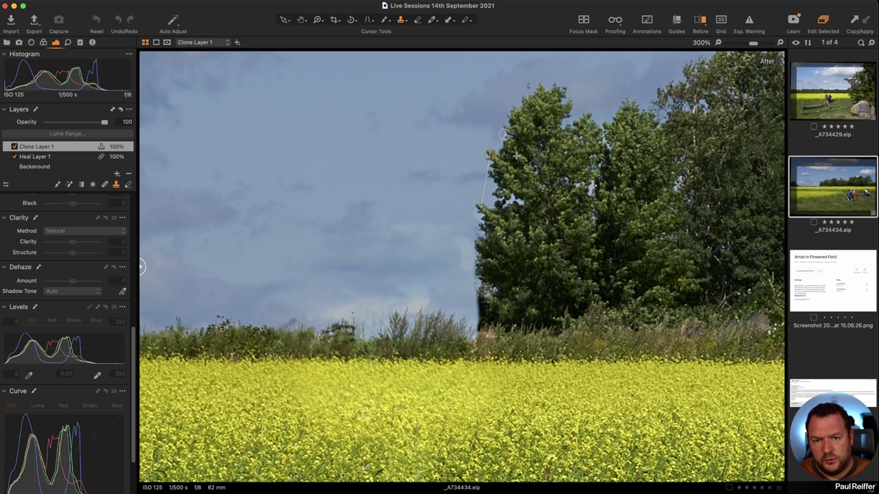
pyautogui.moveTo(489, 251)
pyautogui.mouseDown()
pyautogui.moveTo(474, 332)
pyautogui.moveTo(475, 304)
pyautogui.mouseUp()
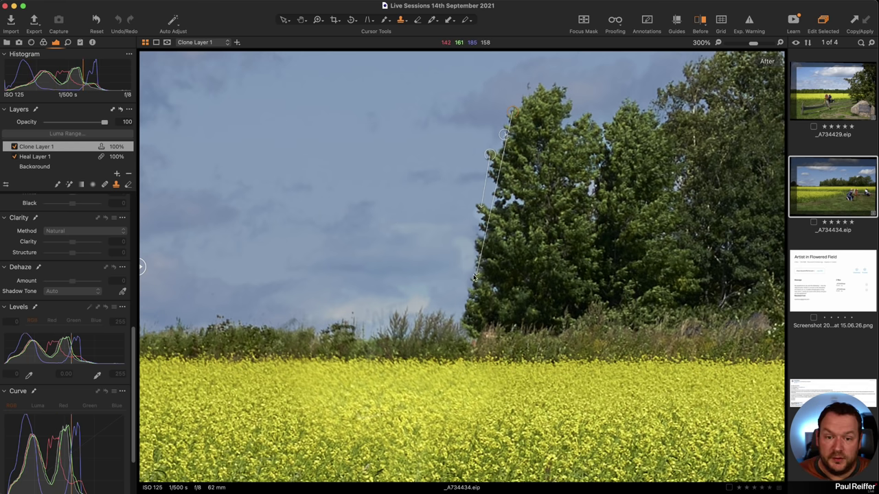
# - Set Clone Brush Opacity to 32 and clone sky onto the trees' left edge
pyautogui.rightClick(348, 161)
pyautogui.moveTo(415, 184); pyautogui.dragTo(365, 183)
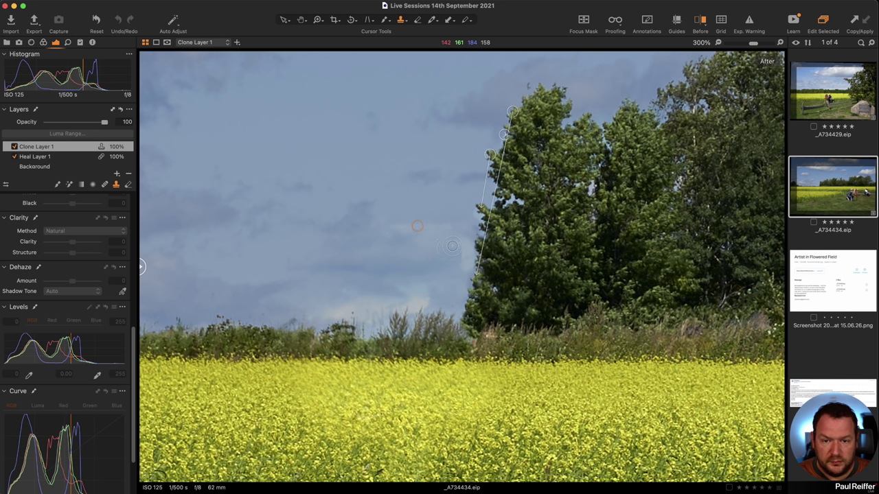
pyautogui.click(456, 258)
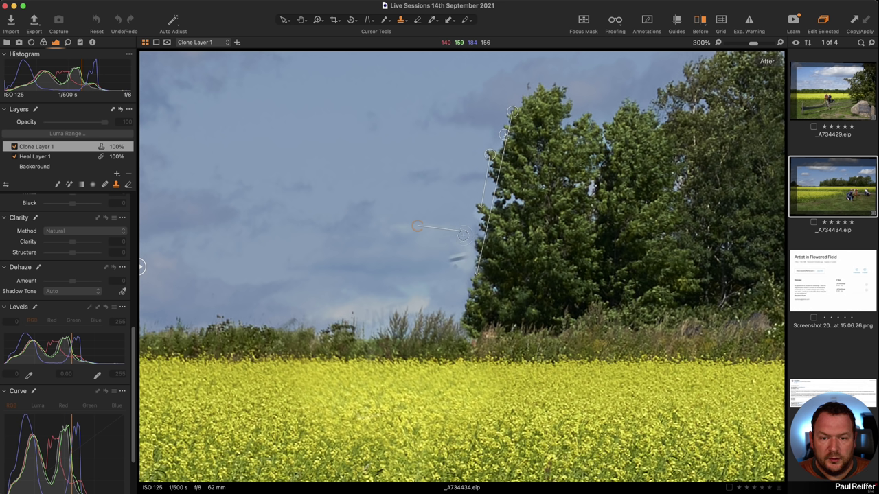
pyautogui.keyDown('alt'); pyautogui.click(400, 158); pyautogui.keyUp('alt')
pyautogui.click(467, 234)
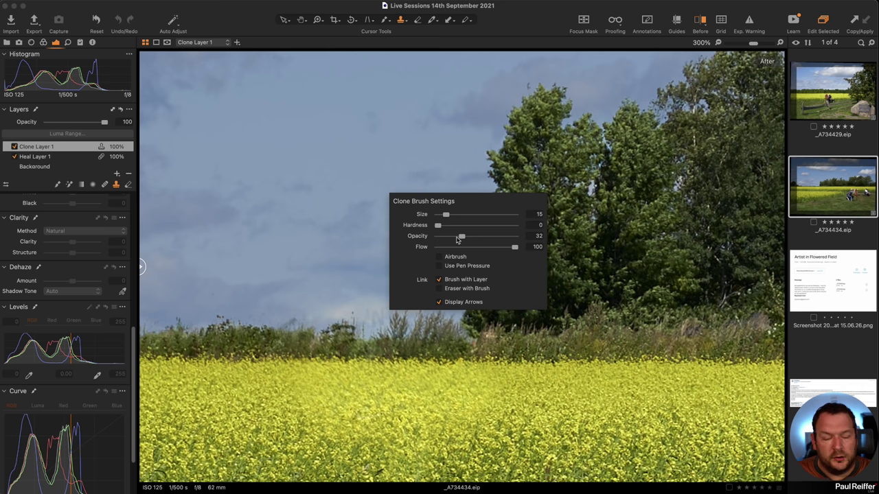
# - Clone more sky from fresh sources over the seam, then zoom to Fit
pyautogui.keyDown('alt'); pyautogui.click(426, 164); pyautogui.keyUp('alt')
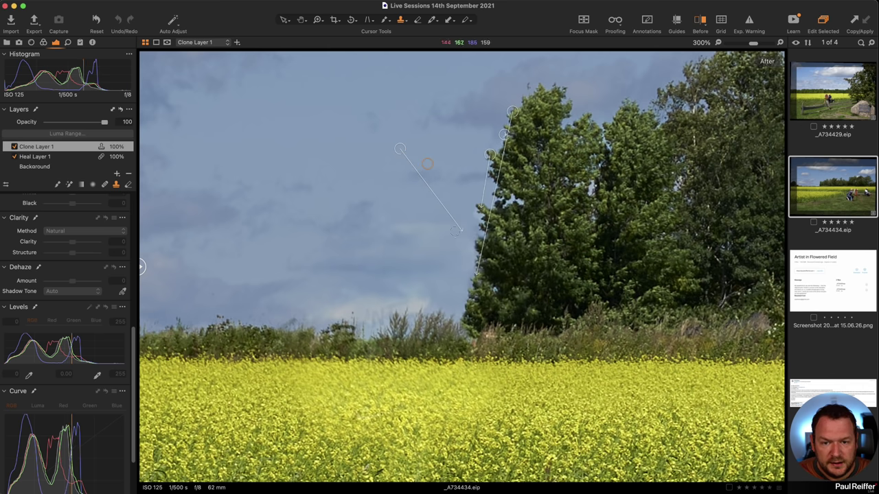
pyautogui.click(474, 218)
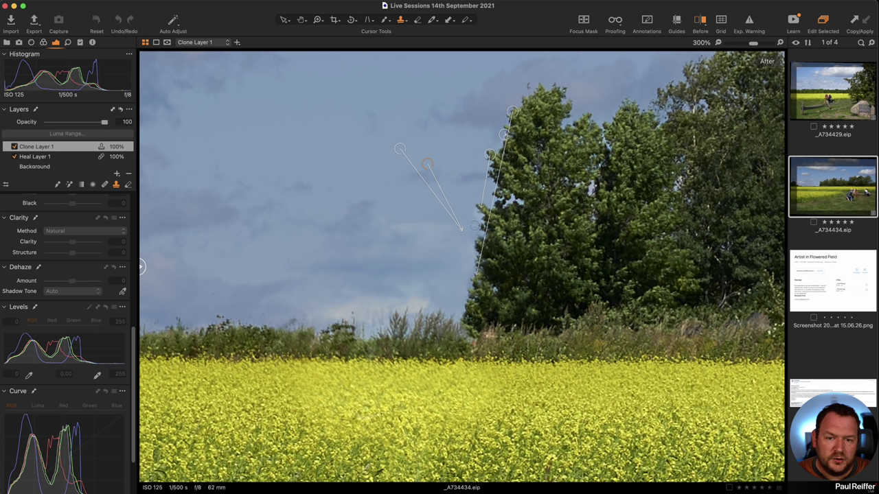
pyautogui.keyDown('alt'); pyautogui.click(402, 202); pyautogui.keyUp('alt')
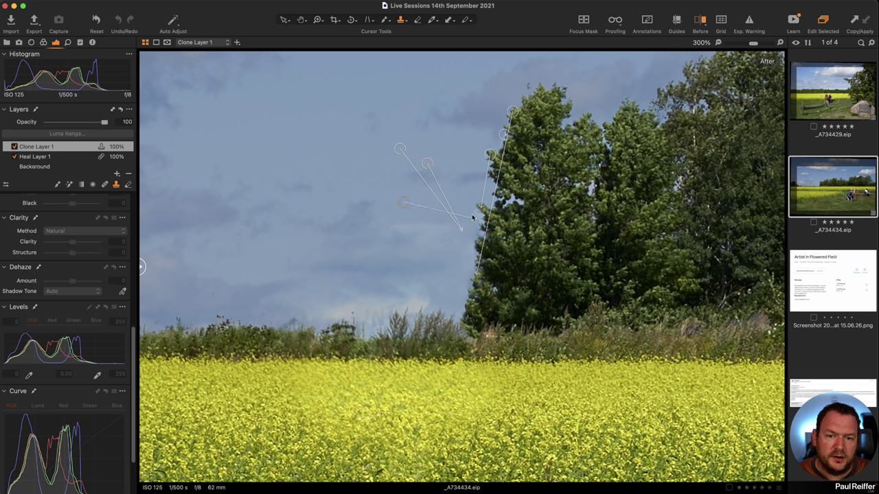
pyautogui.keyDown('alt'); pyautogui.click(383, 179); pyautogui.keyUp('alt')
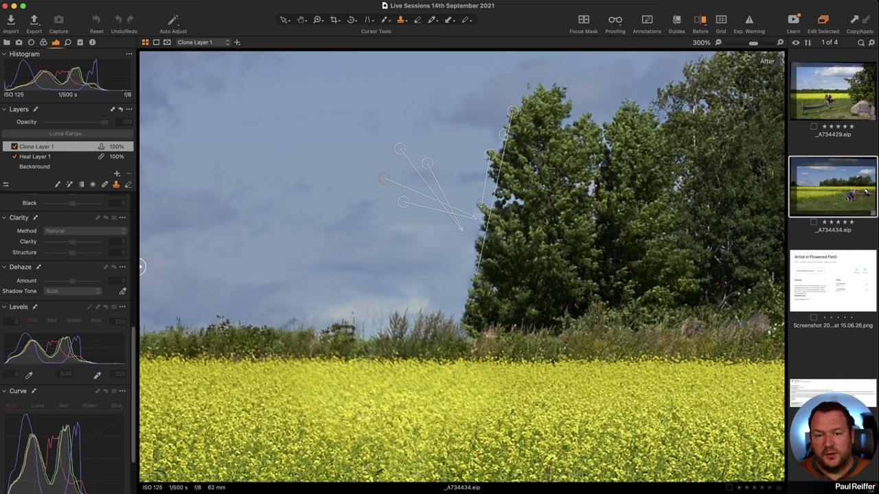
pyautogui.press('z')
pyautogui.press('super+0')
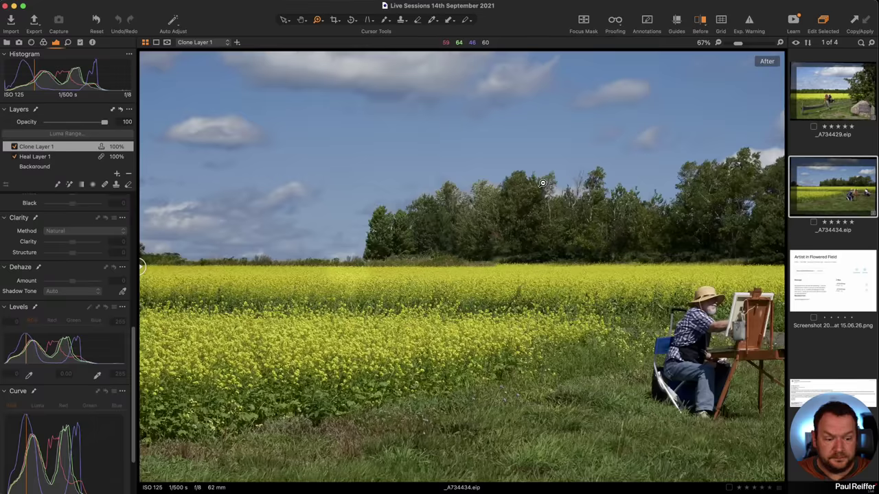
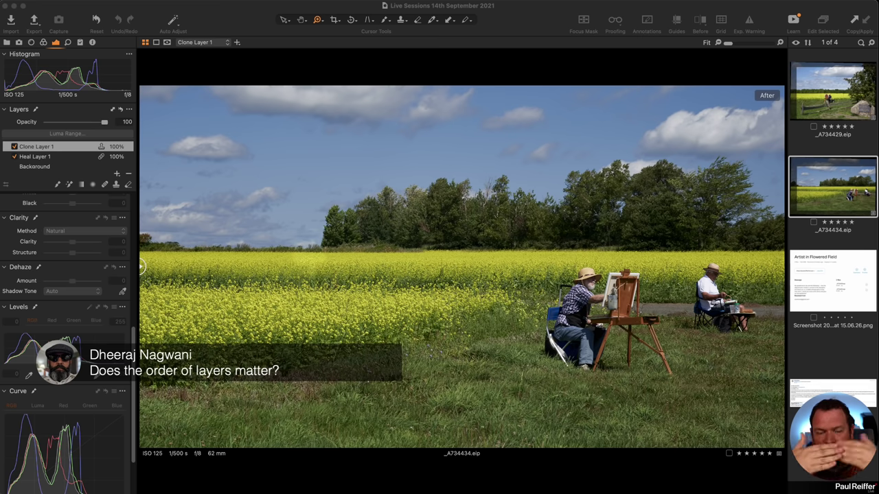
# - Create a new variant of _A734434 and zoom to 200% on the ACCÈS INTERDIT sign
pyautogui.rightClick(821, 197)
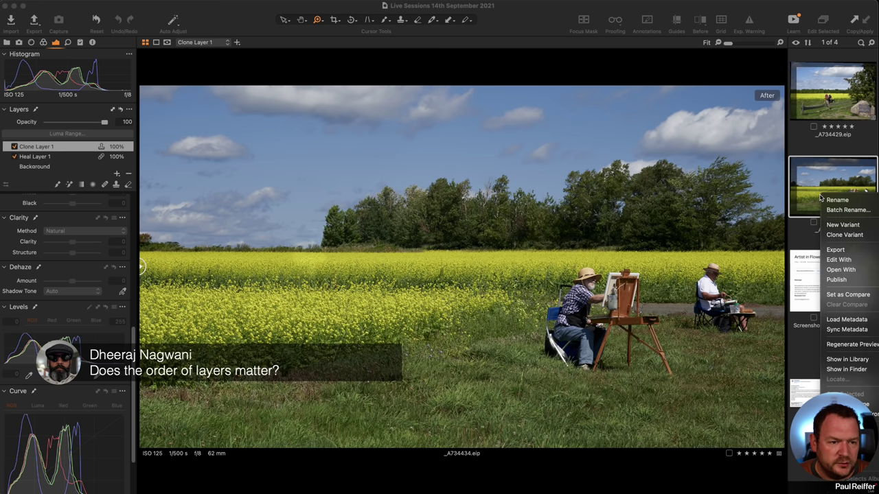
pyautogui.click(866, 236)
pyautogui.click(414, 246)
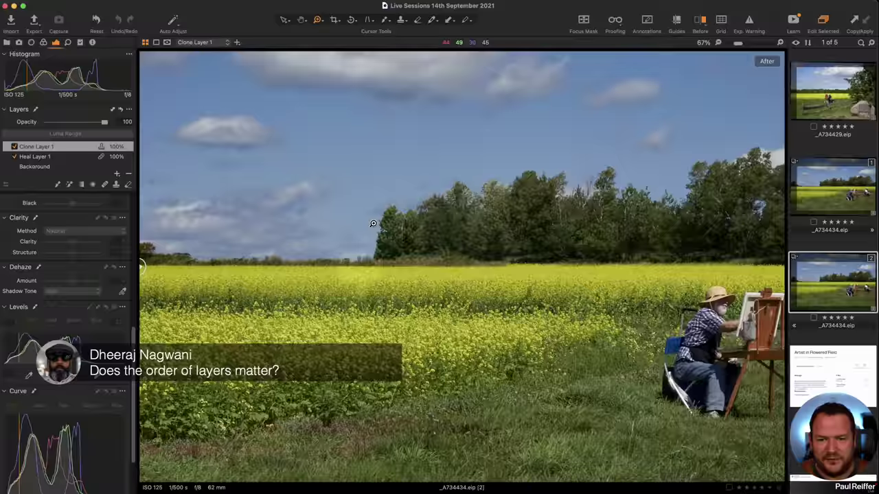
pyautogui.click(590, 230)
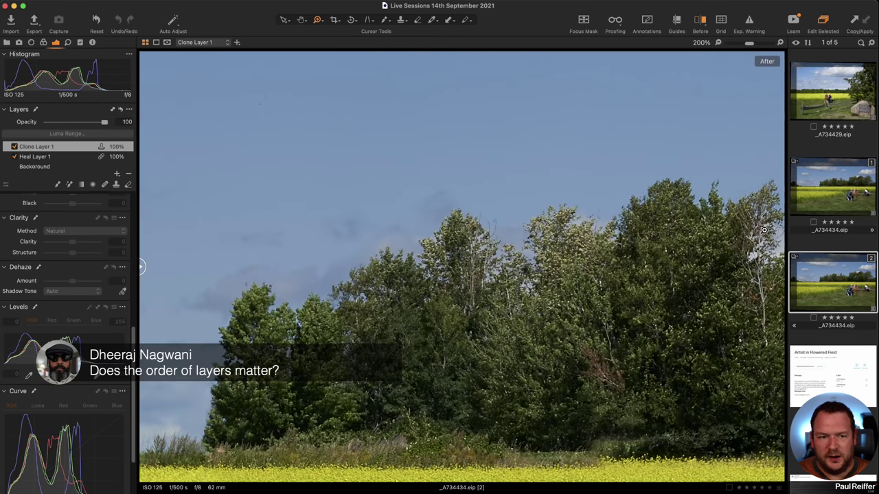
pyautogui.click(833, 295)
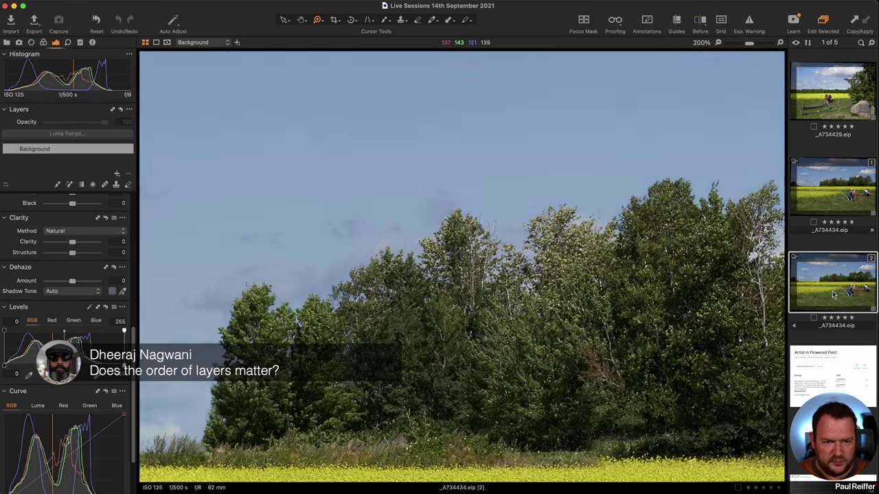
pyautogui.moveTo(379, 294); pyautogui.dragTo(574, 165)
pyautogui.click(105, 185)
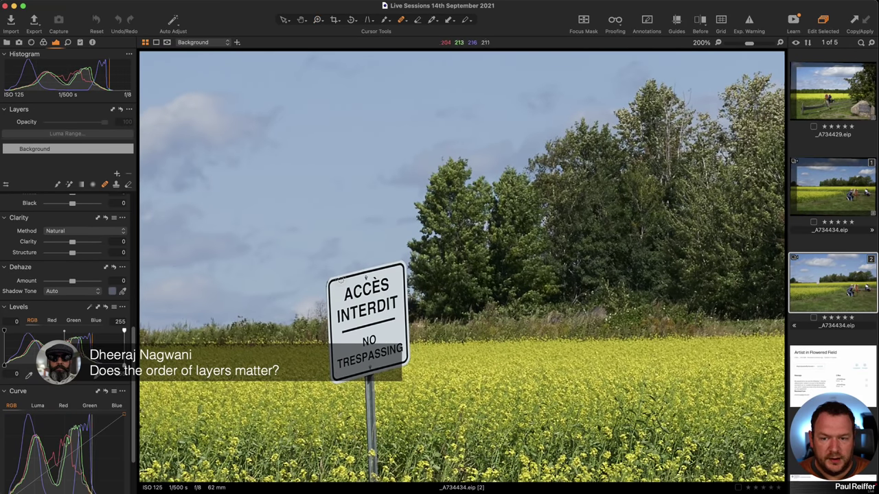
# - Enlarge the brush, heal out the ACCÈS INTERDIT sign, and add Clone Layer 1 above it
pyautogui.rightClick(341, 281)
pyautogui.moveTo(364, 294)
pyautogui.mouseDown()
pyautogui.moveTo(339, 275)
pyautogui.moveTo(420, 272)
pyautogui.moveTo(322, 316)
pyautogui.moveTo(328, 357)
pyautogui.moveTo(347, 370)
pyautogui.moveTo(416, 363)
pyautogui.mouseUp()
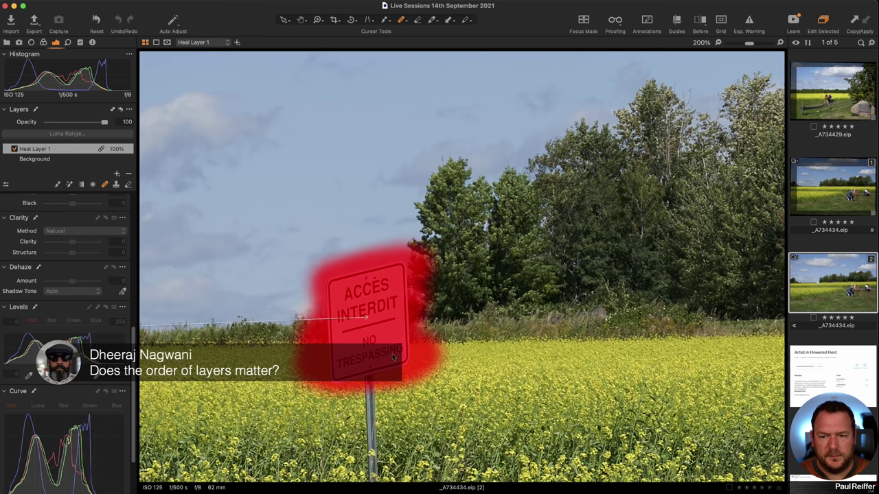
pyautogui.moveTo(266, 367); pyautogui.dragTo(593, 329)
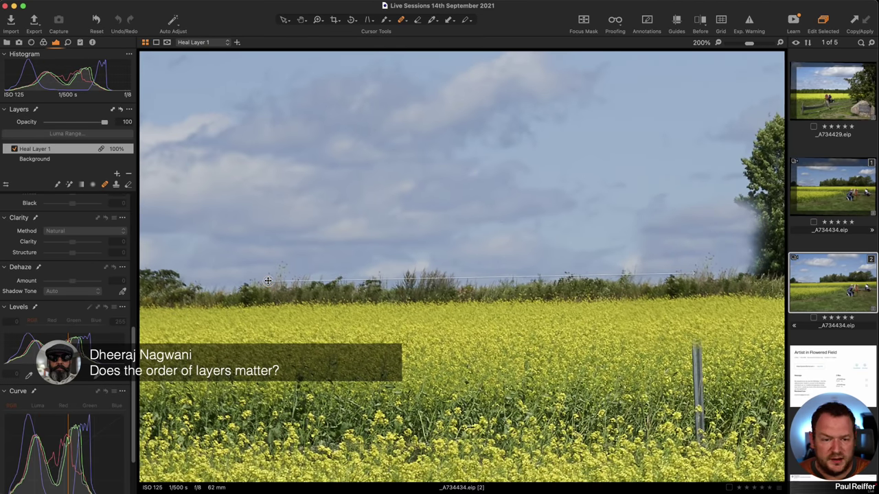
pyautogui.moveTo(646, 256); pyautogui.dragTo(392, 240)
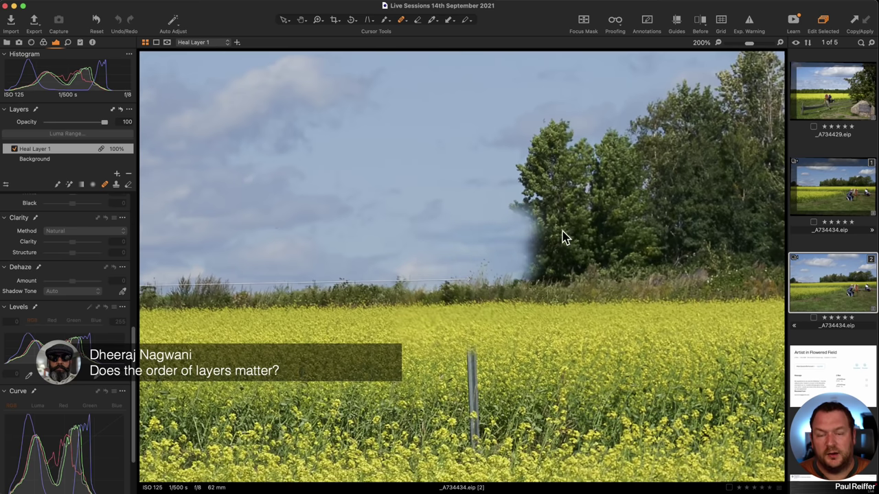
pyautogui.click(116, 186)
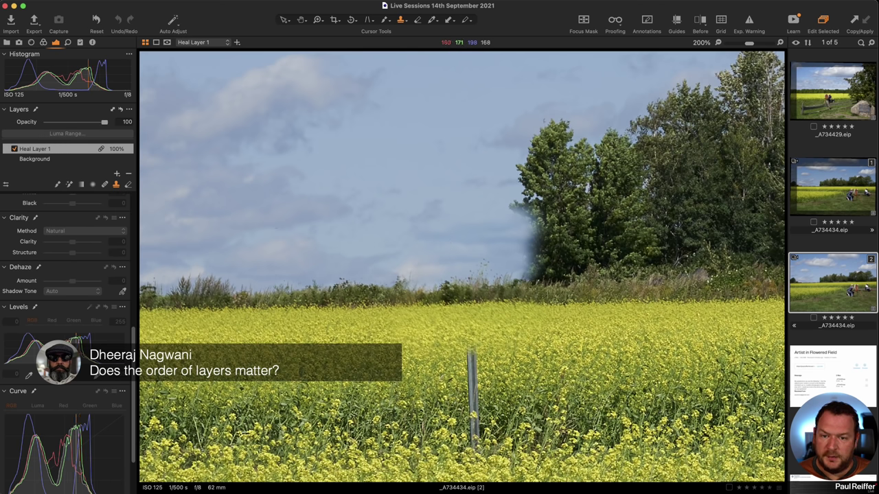
pyautogui.click(461, 243)
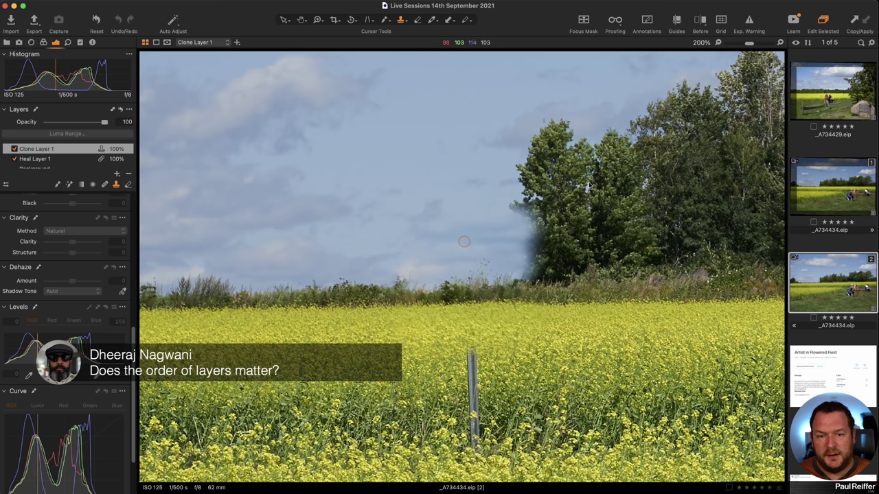
# - Paint a trial clone stroke over the treetop, then step back to the previous variant
pyautogui.moveTo(540, 141)
pyautogui.mouseDown()
pyautogui.moveTo(587, 119)
pyautogui.moveTo(577, 114)
pyautogui.moveTo(530, 148)
pyautogui.moveTo(497, 157)
pyautogui.moveTo(607, 156)
pyautogui.moveTo(515, 169)
pyautogui.moveTo(542, 165)
pyautogui.moveTo(534, 184)
pyautogui.moveTo(576, 183)
pyautogui.moveTo(586, 197)
pyautogui.moveTo(580, 204)
pyautogui.moveTo(548, 201)
pyautogui.moveTo(598, 177)
pyautogui.moveTo(589, 170)
pyautogui.moveTo(566, 204)
pyautogui.moveTo(554, 201)
pyautogui.moveTo(577, 208)
pyautogui.mouseUp()
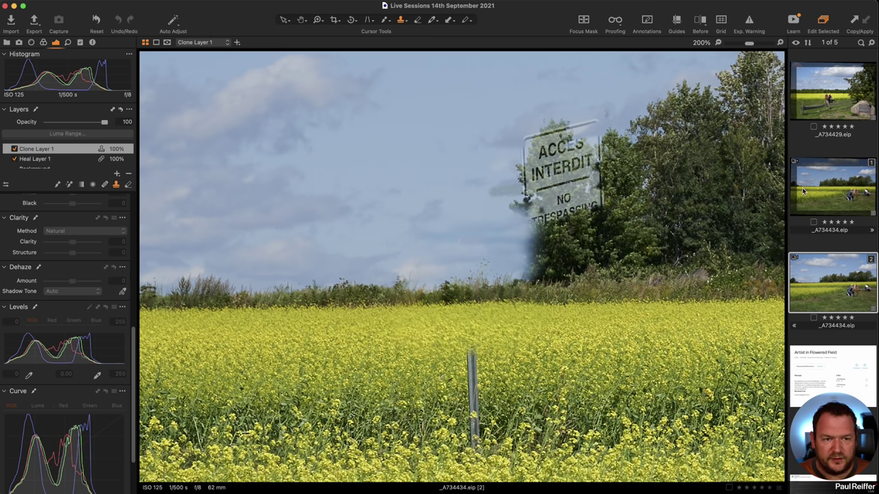
pyautogui.press('Left')
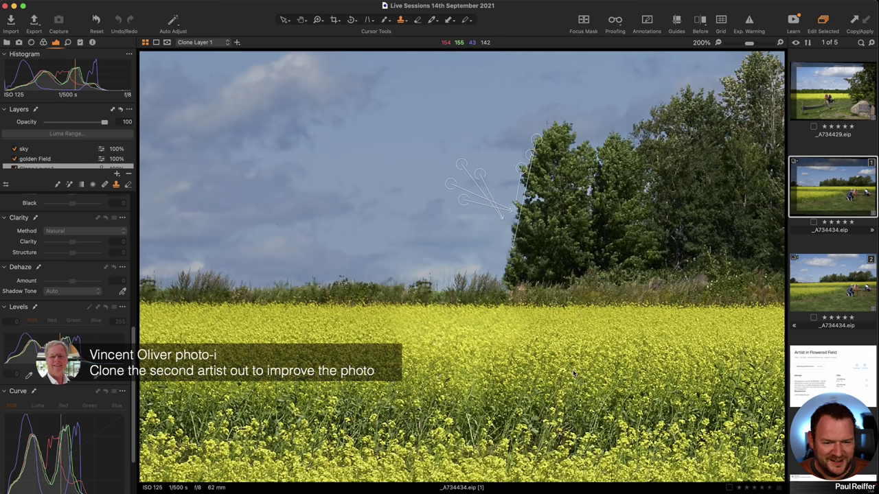
# - Reselect the first variant and fit the whole photo in the viewer
pyautogui.press('super+d')
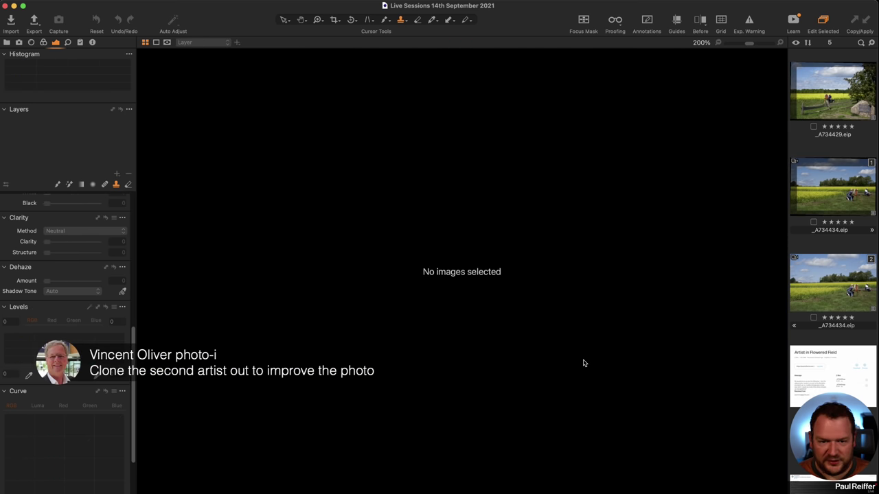
pyautogui.click(826, 193)
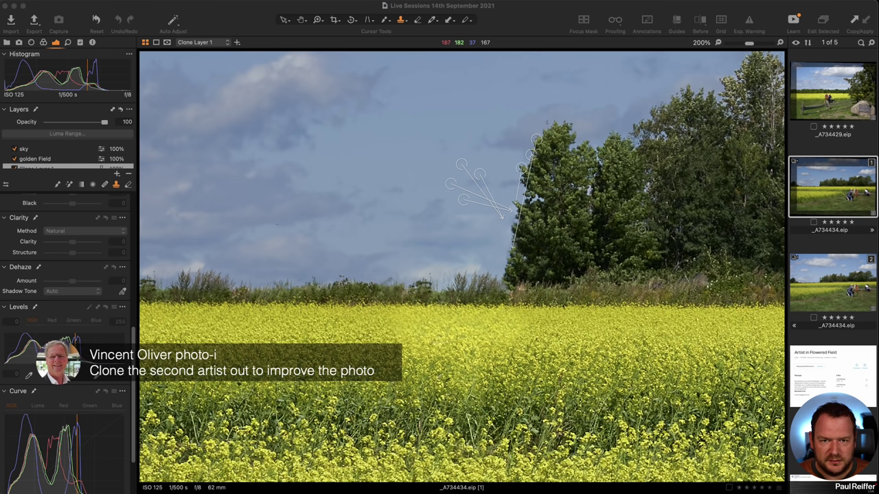
pyautogui.press('h')
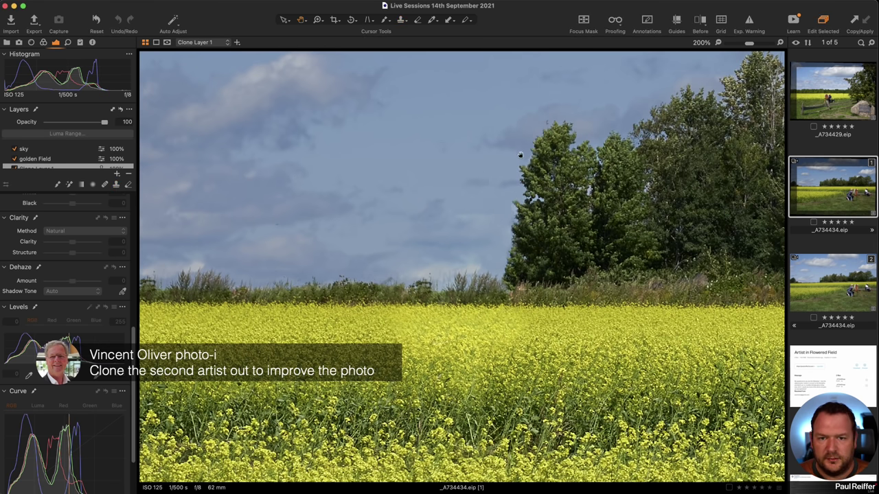
pyautogui.press('super+0')
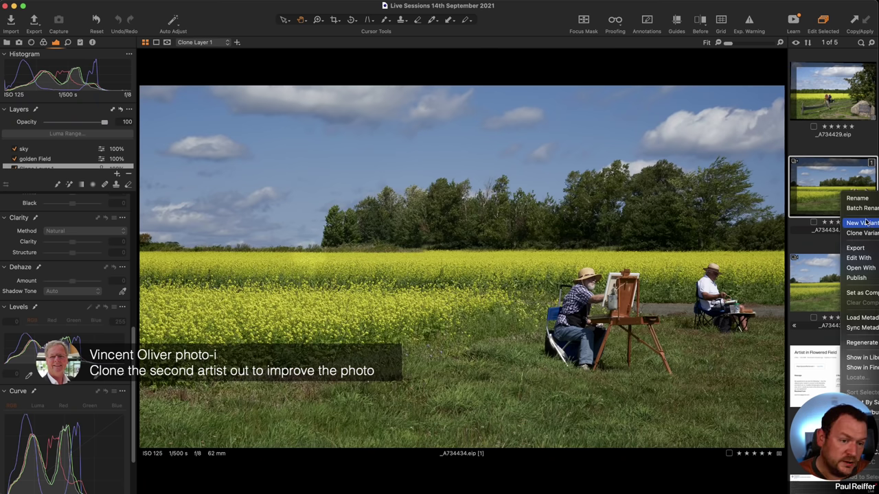
# - Make a third variant with F8, zoom to 100%, and choose Draw Cloning Mask
pyautogui.press('F8')
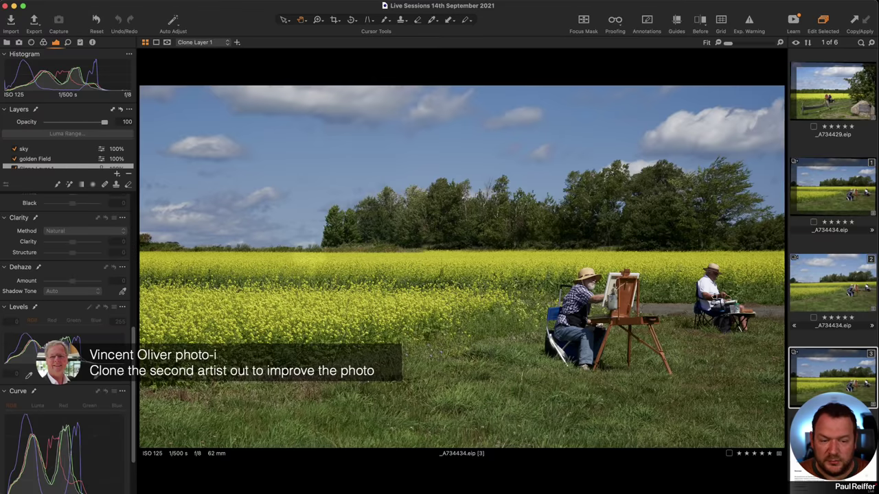
pyautogui.press('super+alt+0')
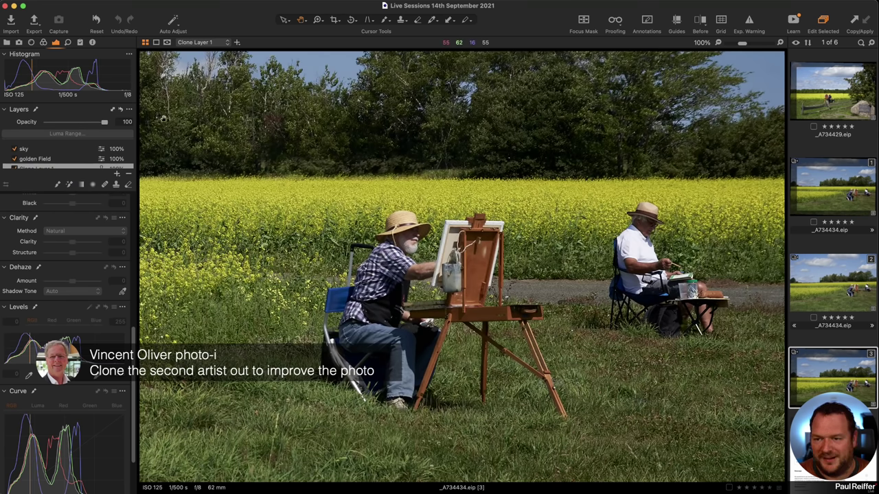
pyautogui.click(401, 23)
pyautogui.click(415, 34)
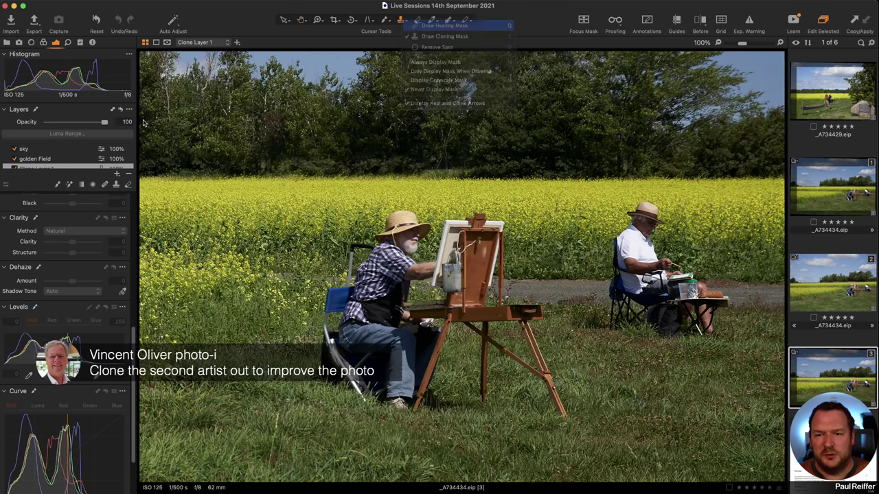
# - Add an empty layer named 'Heal Artist' and shrink the brush size
pyautogui.click(118, 175)
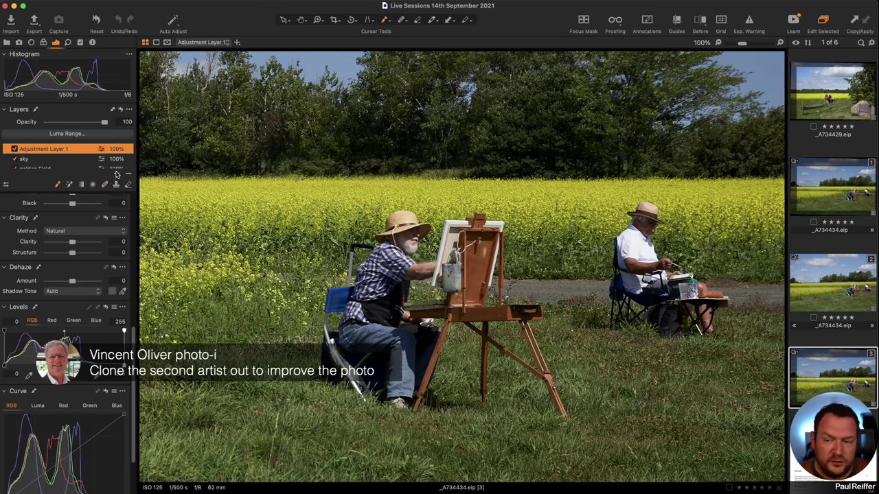
pyautogui.doubleClick(47, 149)
pyautogui.write('Heal Ar')
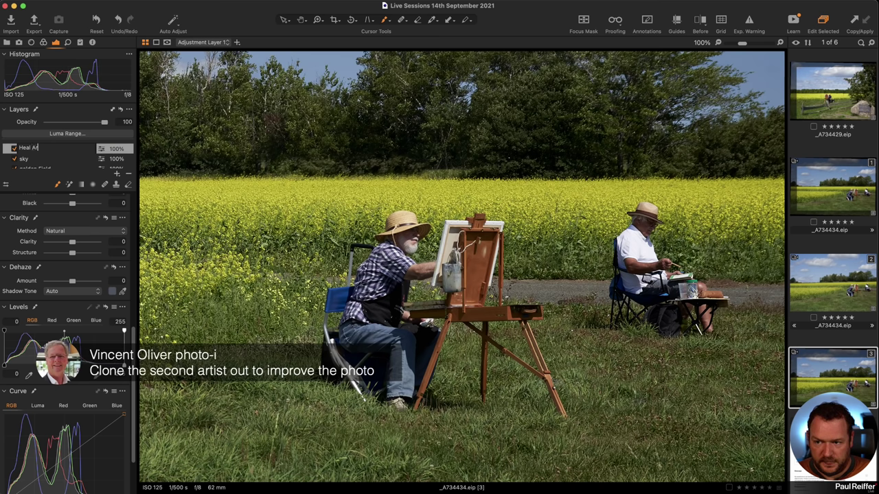
pyautogui.write('tist')
pyautogui.press('Return')
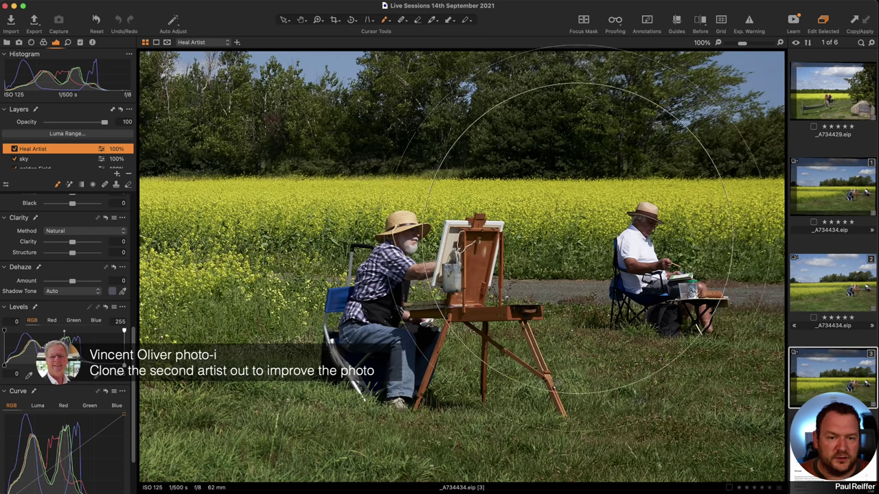
pyautogui.press('[')
pyautogui.press('[')
pyautogui.press('[')
pyautogui.press('[')
pyautogui.press('[')
pyautogui.press('[')
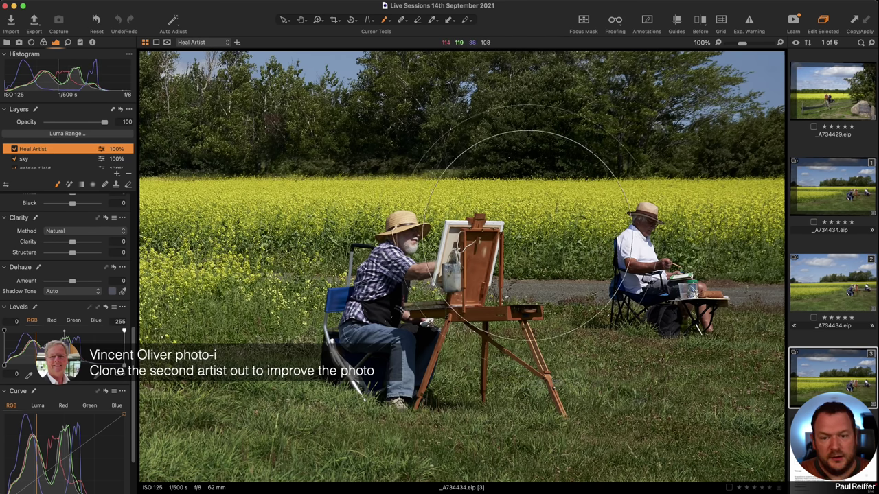
pyautogui.press('[')
pyautogui.press('[')
pyautogui.press('[')
pyautogui.press('[')
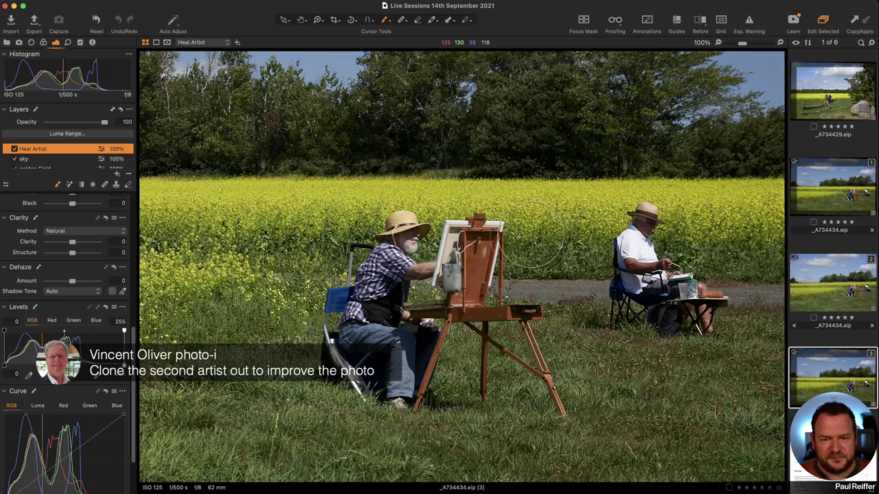
pyautogui.press('[')
pyautogui.press('[')
pyautogui.press('[')
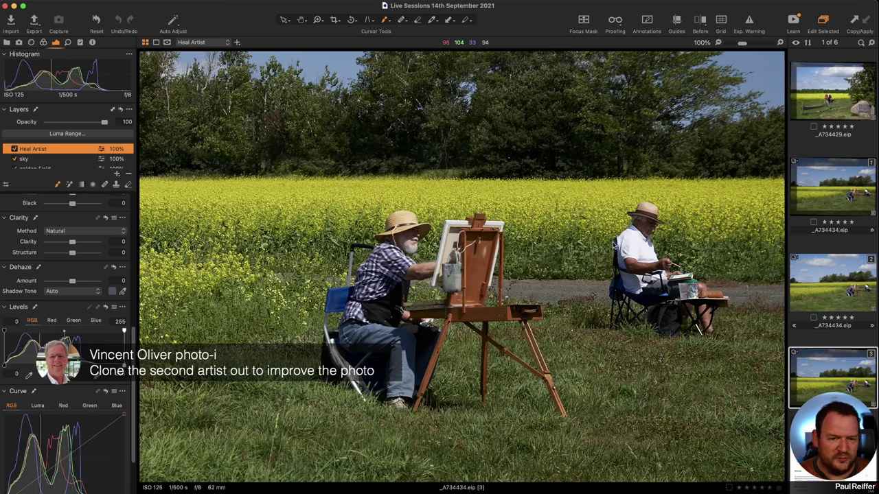
pyautogui.rightClick(622, 244)
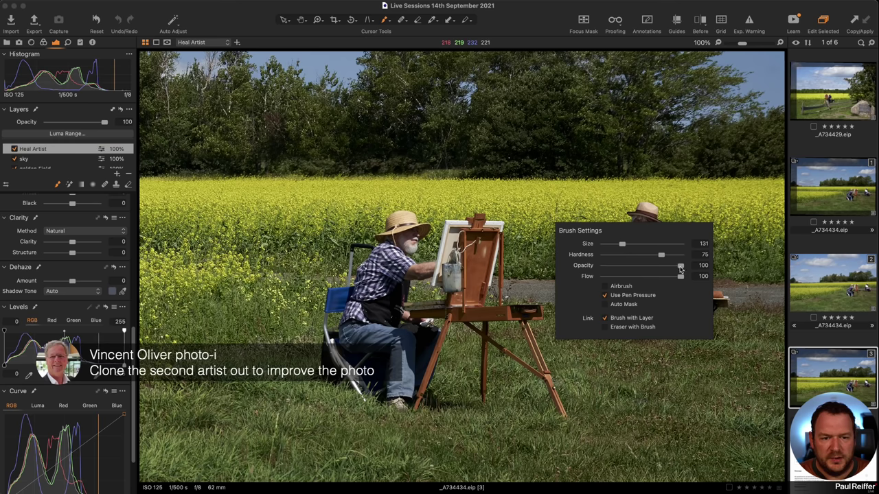
# - Paint a trial mask over the second artist, then delete the Heal Artist layer
pyautogui.moveTo(643, 208)
pyautogui.mouseDown()
pyautogui.moveTo(652, 220)
pyautogui.moveTo(617, 249)
pyautogui.moveTo(624, 290)
pyautogui.moveTo(659, 315)
pyautogui.moveTo(701, 324)
pyautogui.moveTo(723, 299)
pyautogui.moveTo(643, 233)
pyautogui.moveTo(659, 274)
pyautogui.moveTo(646, 226)
pyautogui.moveTo(619, 234)
pyautogui.mouseUp()
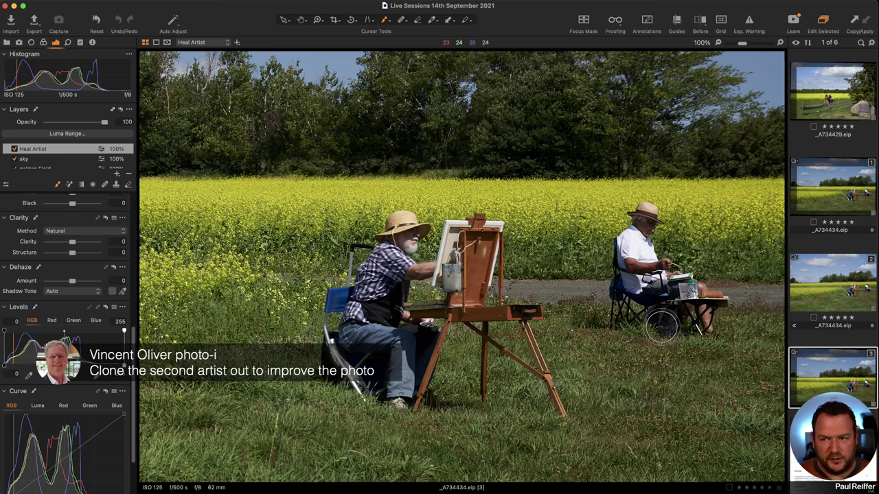
pyautogui.moveTo(662, 328); pyautogui.dragTo(683, 279)
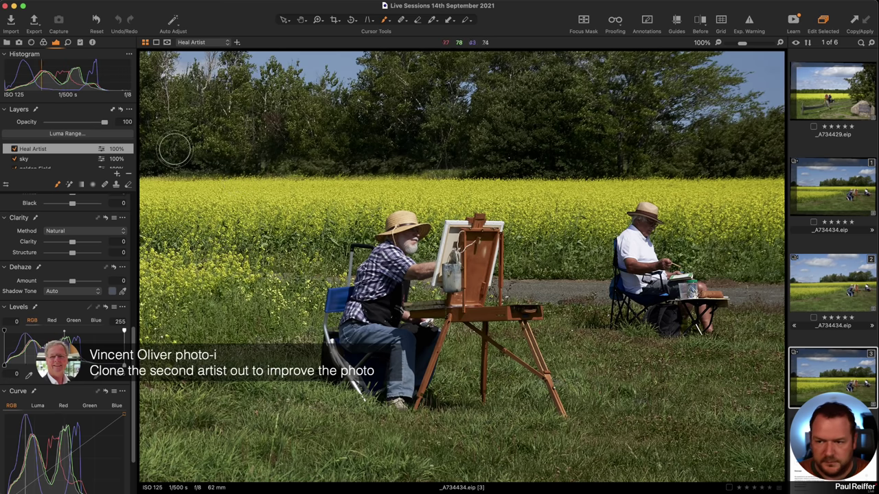
pyautogui.click(128, 174)
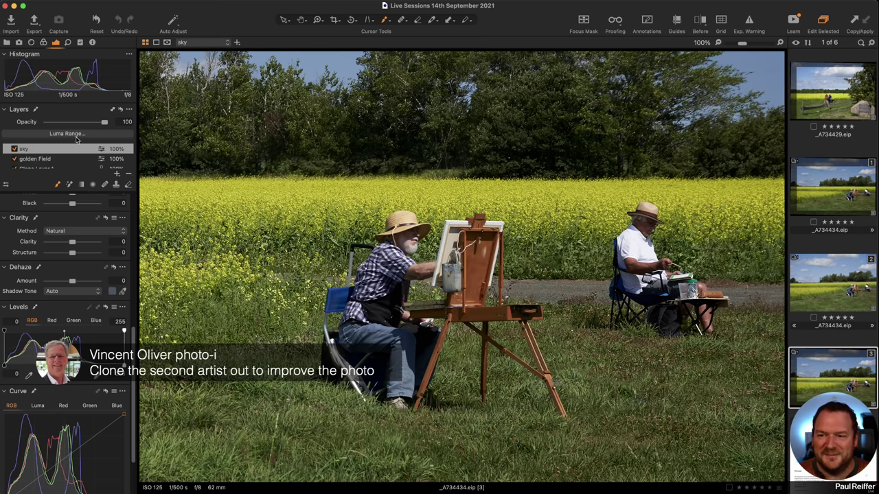
pyautogui.click(118, 174)
# - On a new Heal Layer 2, heal out the second artist using cleaner grass as source
pyautogui.click(184, 208)
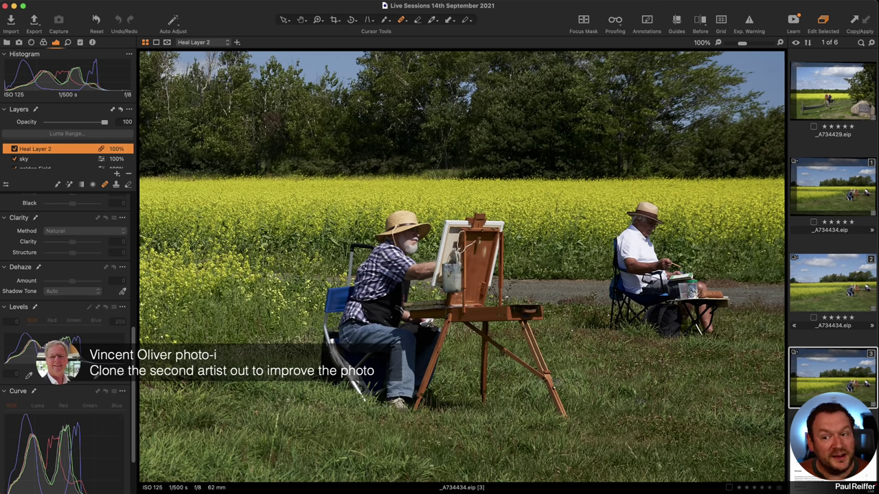
pyautogui.rightClick(640, 226)
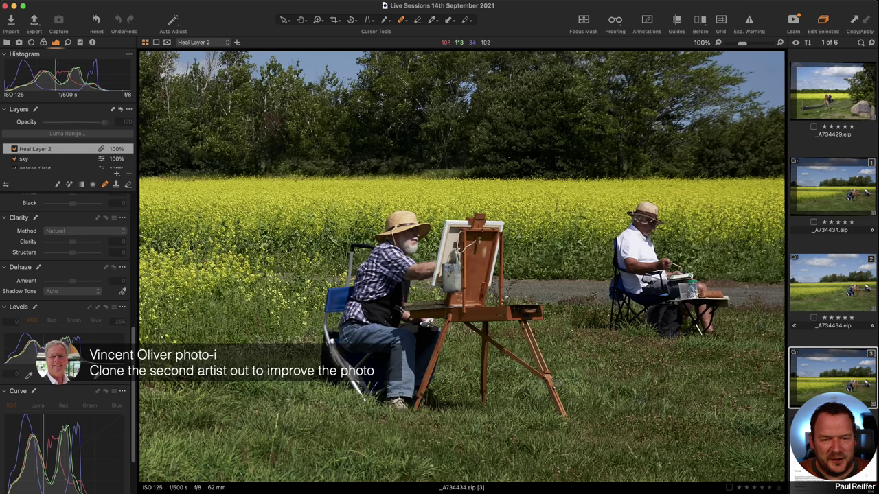
pyautogui.moveTo(642, 213)
pyautogui.mouseDown()
pyautogui.moveTo(612, 309)
pyautogui.moveTo(704, 327)
pyautogui.moveTo(721, 312)
pyautogui.moveTo(718, 299)
pyautogui.moveTo(641, 258)
pyautogui.moveTo(644, 213)
pyautogui.moveTo(649, 224)
pyautogui.moveTo(634, 297)
pyautogui.moveTo(670, 309)
pyautogui.mouseUp()
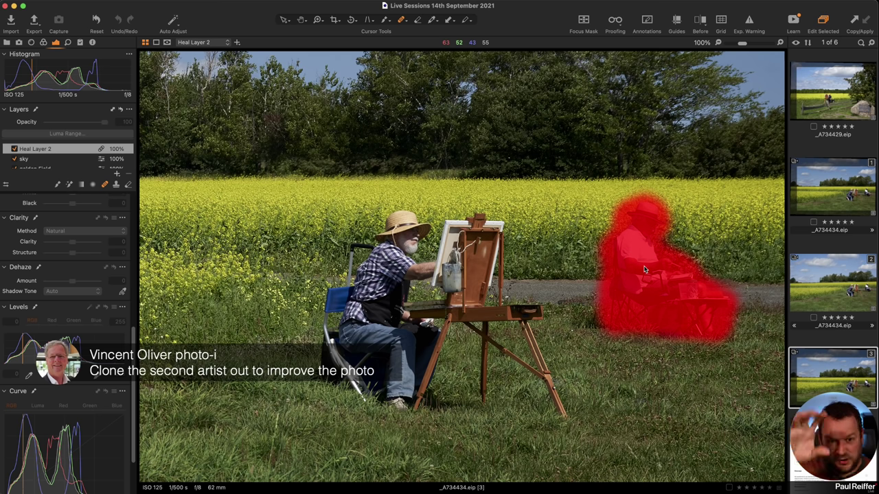
pyautogui.moveTo(644, 270); pyautogui.dragTo(646, 270)
pyautogui.moveTo(179, 340); pyautogui.dragTo(788, 273)
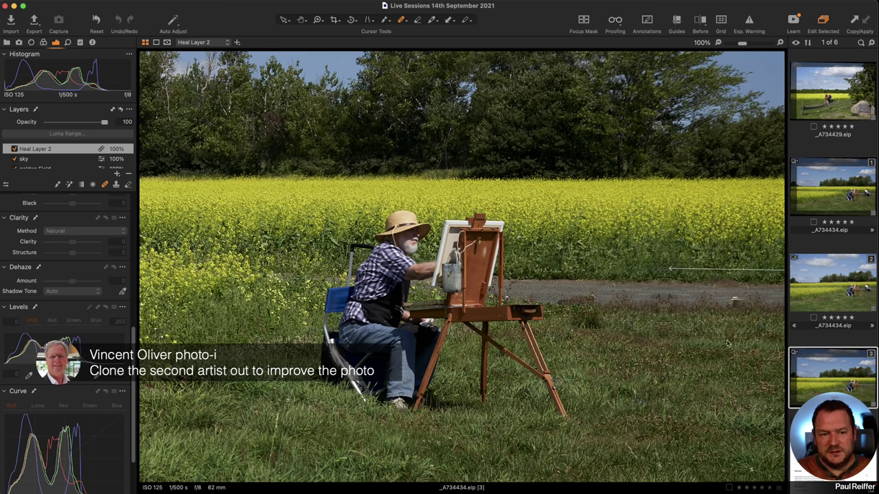
pyautogui.press('z')
pyautogui.click(510, 321)
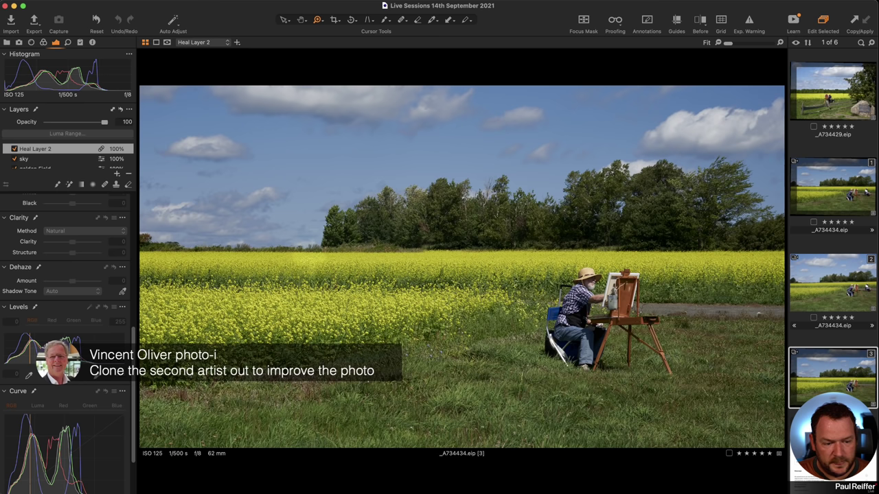
# - On Clone Layer 1, clone over the path remnant with brush opacity 96
pyautogui.click(759, 318)
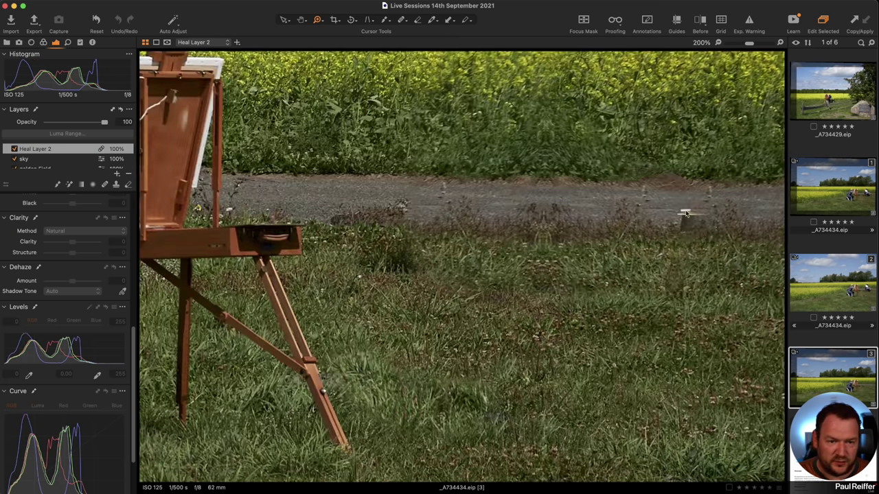
pyautogui.scroll(2, 588, 261)
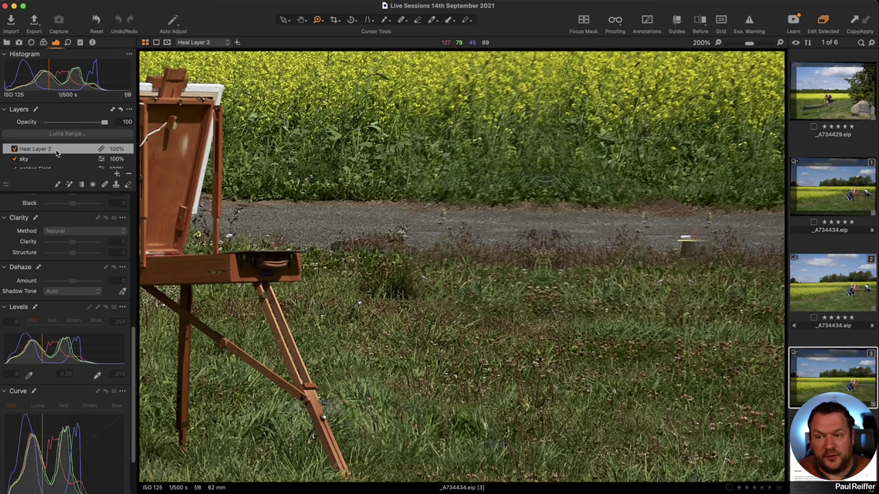
pyautogui.scroll(-3, 57, 152)
pyautogui.click(46, 148)
pyautogui.click(116, 186)
pyautogui.keyDown('alt'); pyautogui.click(769, 254); pyautogui.keyUp('alt')
pyautogui.moveTo(700, 251)
pyautogui.mouseDown()
pyautogui.moveTo(670, 247)
pyautogui.moveTo(694, 249)
pyautogui.mouseUp()
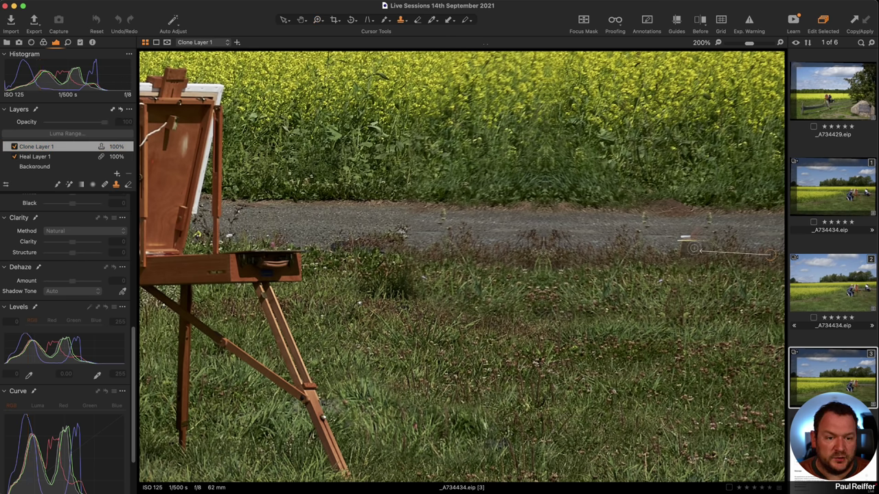
pyautogui.rightClick(694, 249)
pyautogui.moveTo(756, 270); pyautogui.dragTo(761, 270)
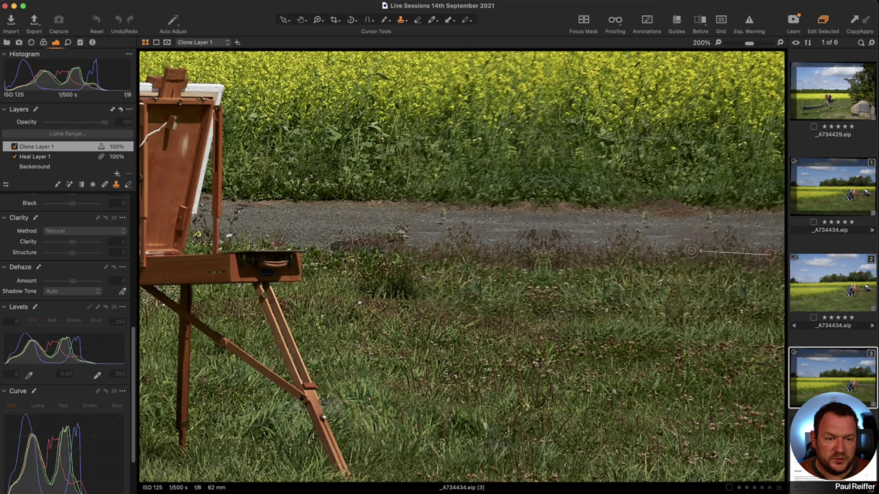
pyautogui.click(702, 246)
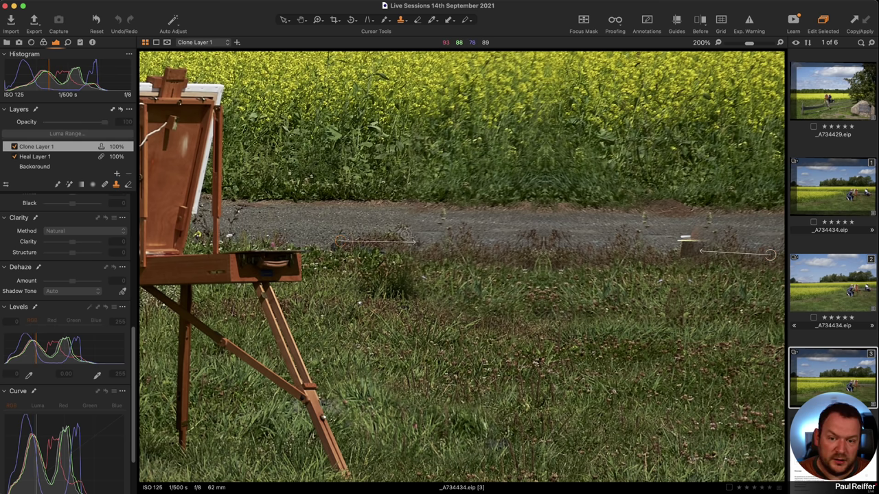
pyautogui.press('z')
pyautogui.press('super+0')
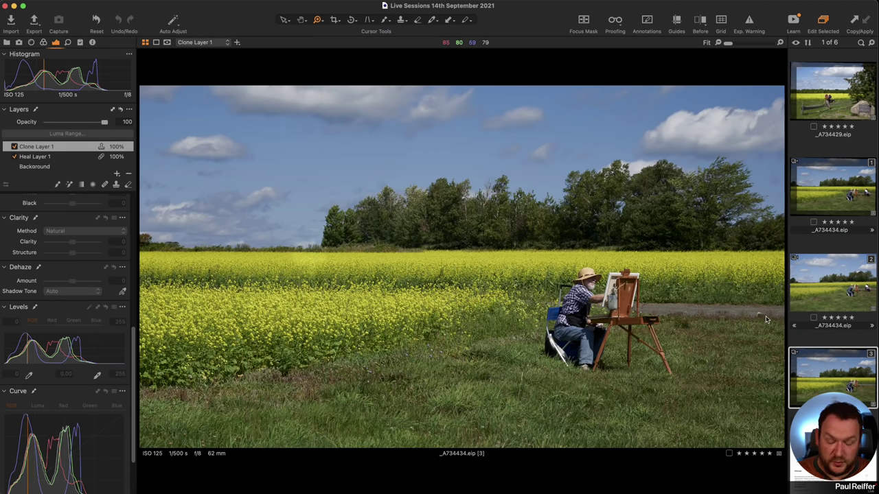
# - Clone away the white object on the path and move Clone Layer 1 to the top
pyautogui.click(753, 349)
pyautogui.click(735, 265)
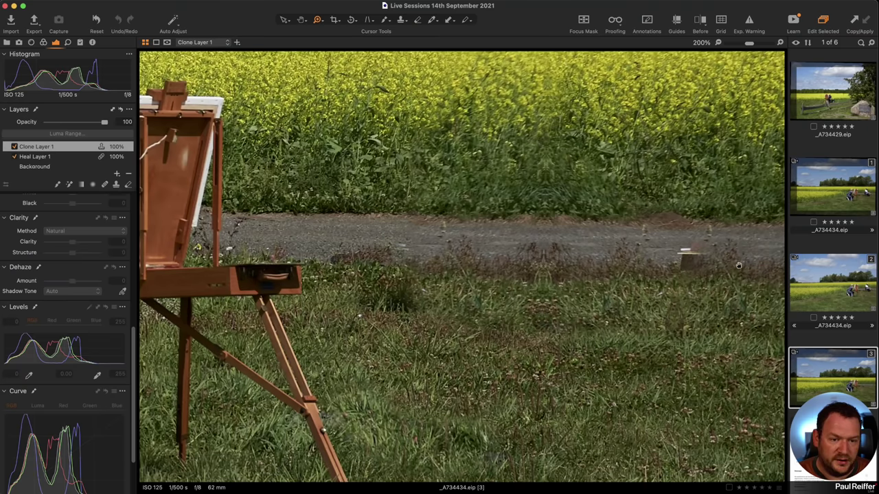
pyautogui.scroll(1, 738, 266)
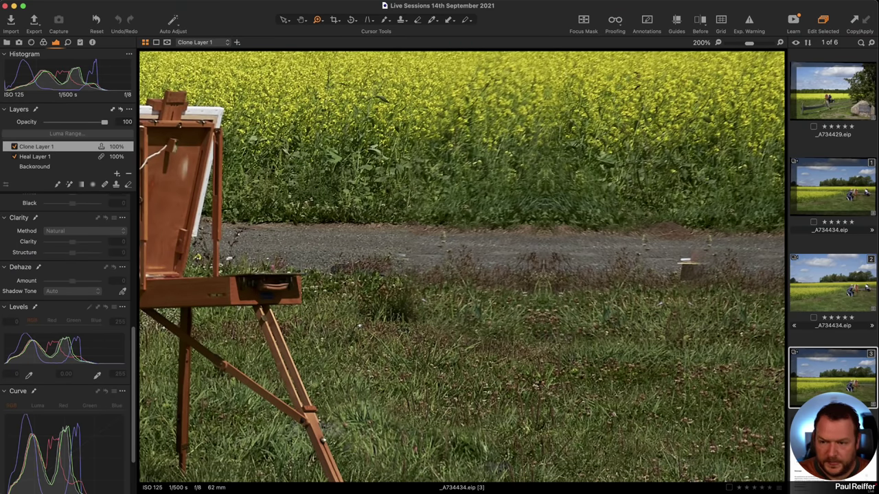
pyautogui.click(117, 185)
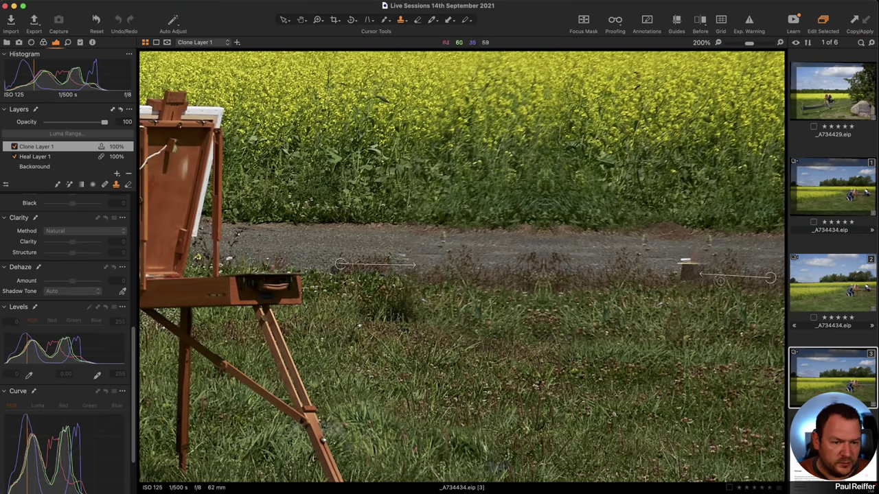
pyautogui.click(679, 266)
pyautogui.press('Return')
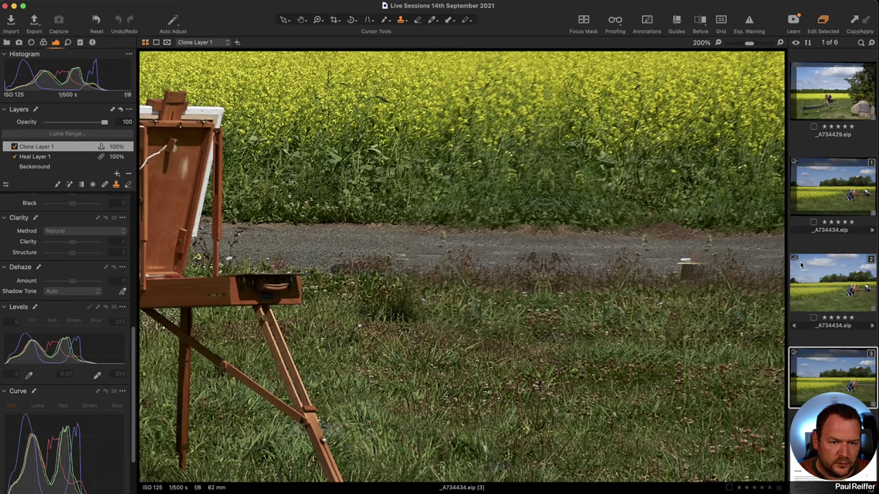
pyautogui.moveTo(719, 267); pyautogui.dragTo(684, 265)
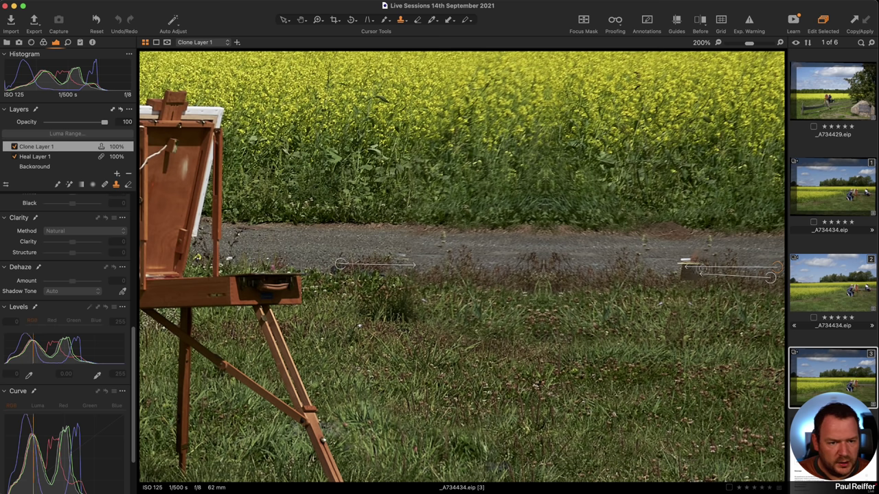
pyautogui.moveTo(31, 147)
pyautogui.mouseDown()
pyautogui.moveTo(40, 158)
pyautogui.moveTo(39, 139)
pyautogui.moveTo(41, 149)
pyautogui.mouseUp()
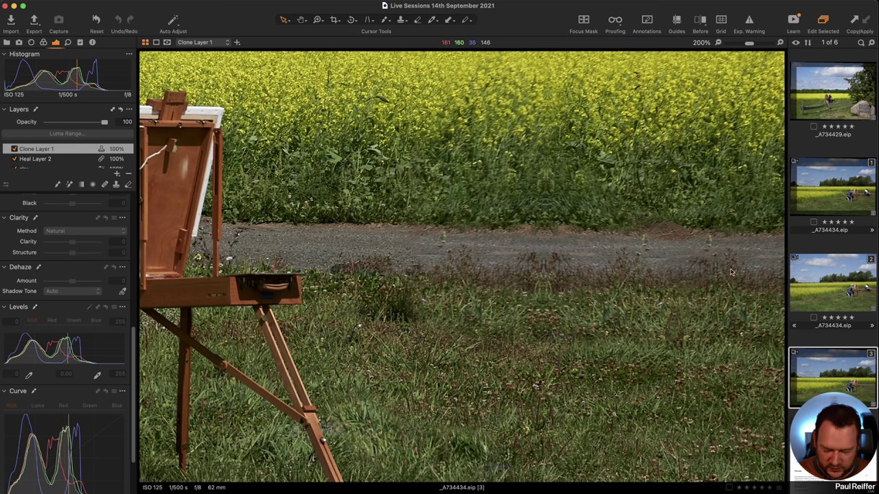
pyautogui.press('z')
pyautogui.press('super+0')
pyautogui.press('super+0')
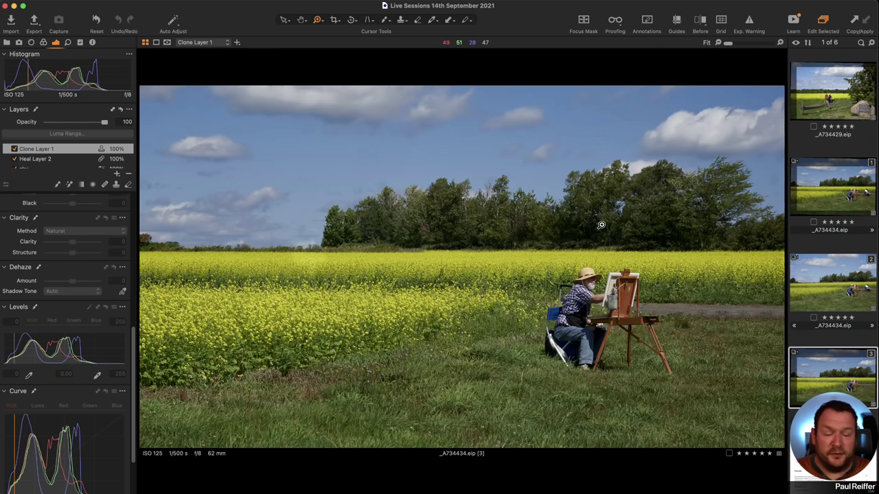
# - Compare variants 1 and 3 with and without the second painter, then open _A734429
pyautogui.click(838, 183)
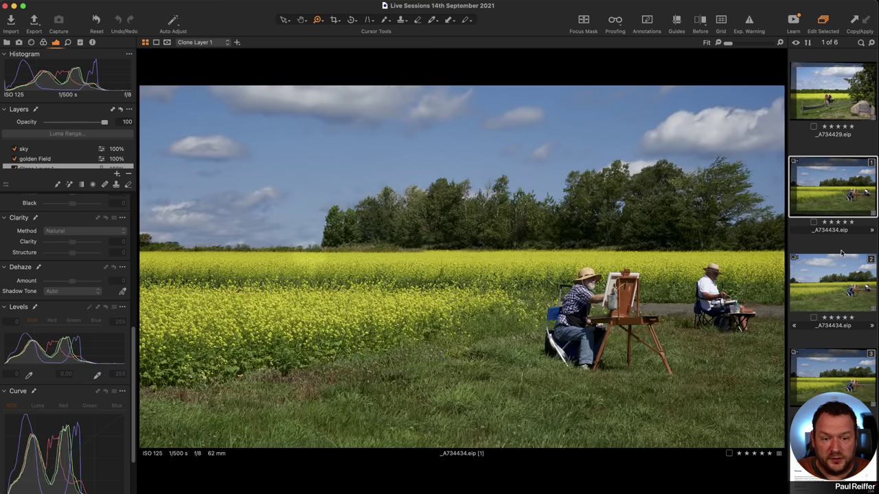
pyautogui.click(837, 367)
pyautogui.click(826, 186)
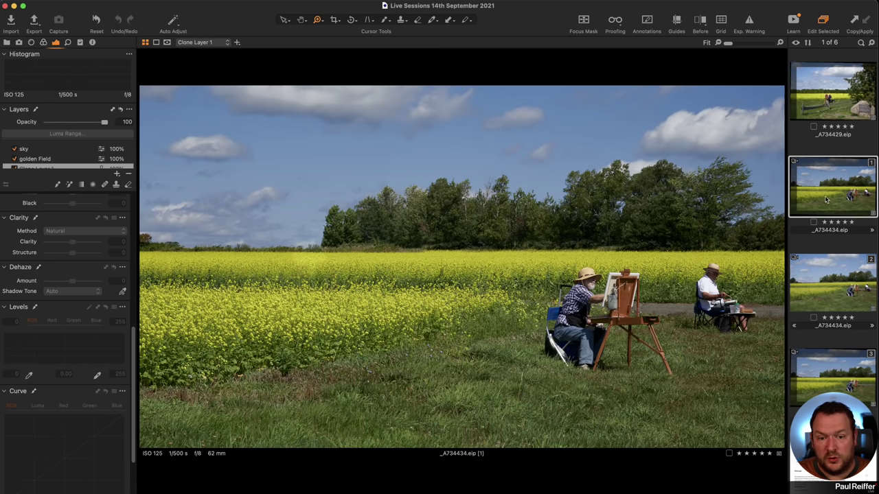
pyautogui.click(844, 368)
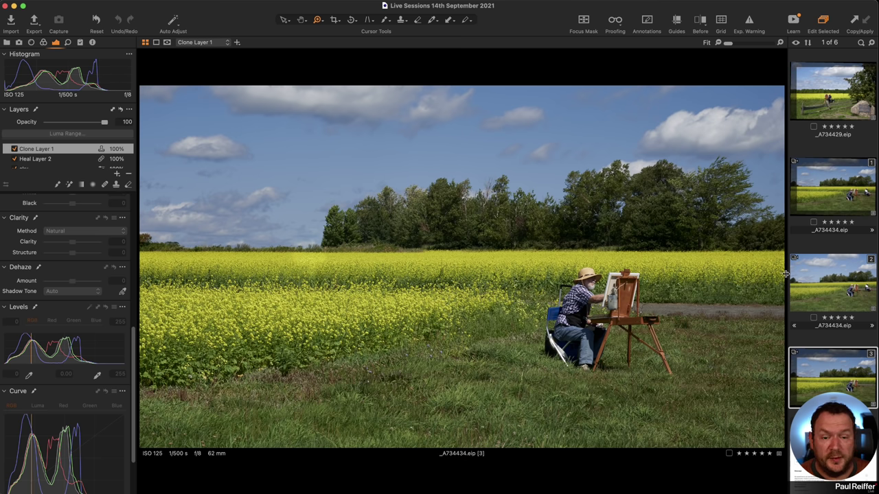
pyautogui.click(836, 101)
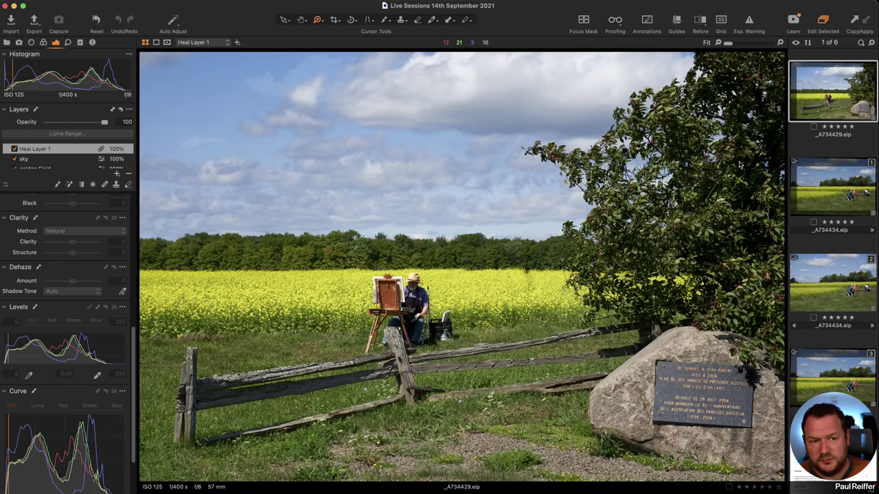
# - Clone a variant of _A734429 and crop it to the painter and fence, excluding the boulder
pyautogui.rightClick(846, 88)
pyautogui.click(864, 126)
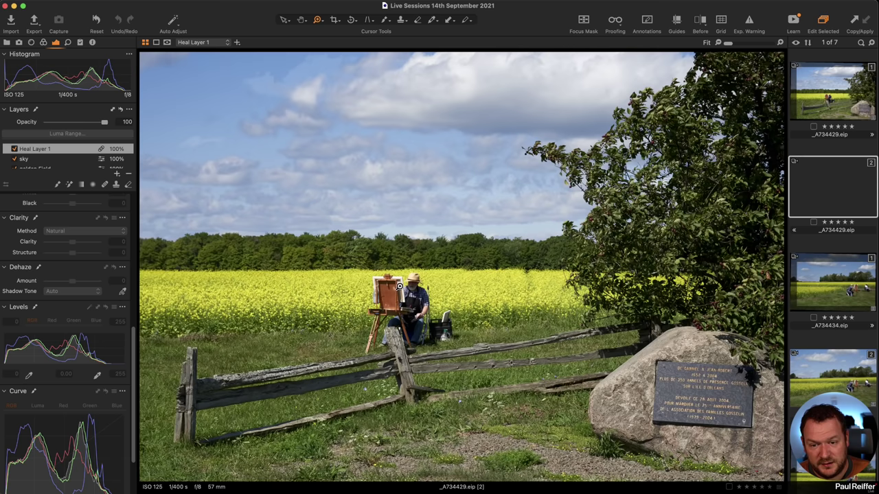
pyautogui.click(336, 20)
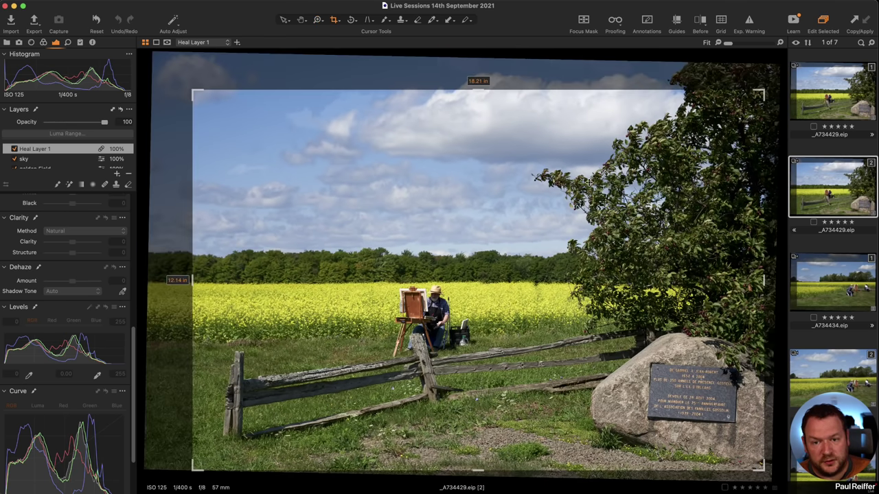
pyautogui.moveTo(769, 86); pyautogui.dragTo(599, 197)
pyautogui.moveTo(515, 244); pyautogui.dragTo(479, 239)
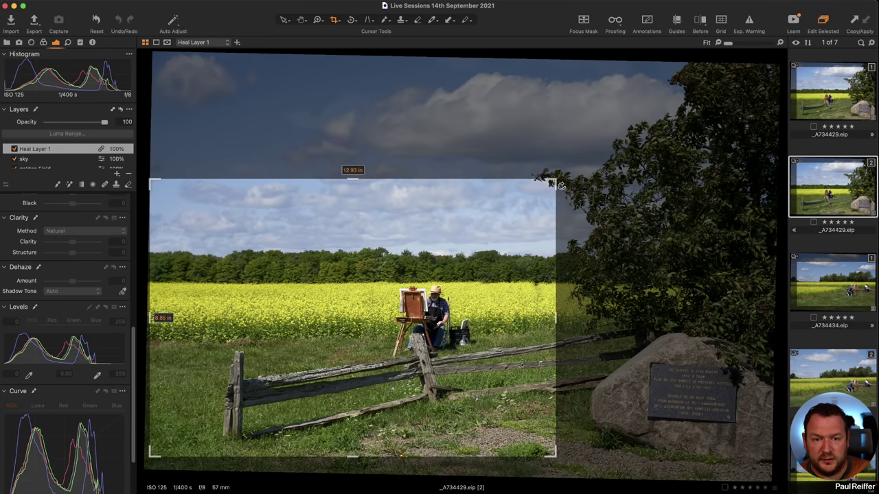
pyautogui.moveTo(555, 180); pyautogui.dragTo(557, 155)
pyautogui.moveTo(512, 202); pyautogui.dragTo(512, 184)
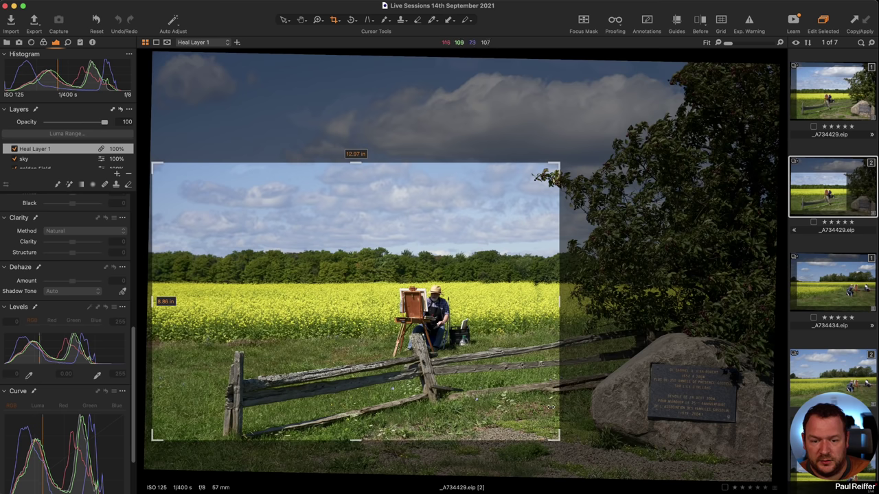
pyautogui.moveTo(559, 440); pyautogui.dragTo(570, 451)
pyautogui.press('v')
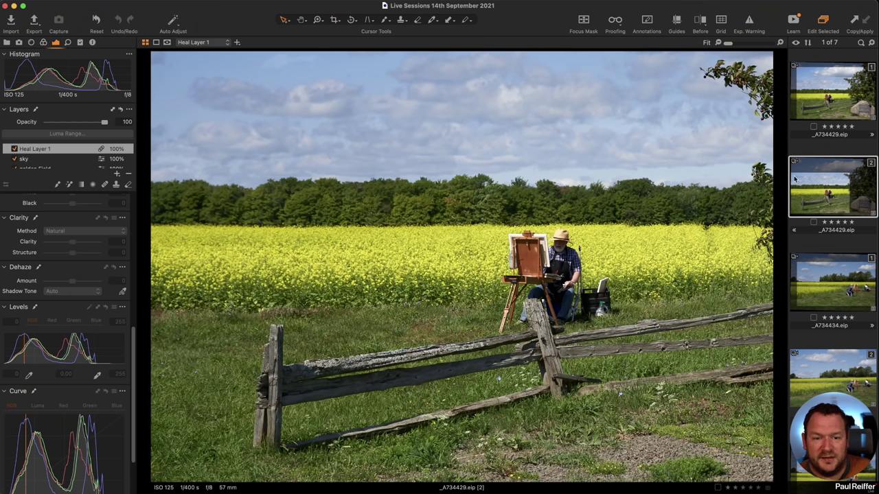
# - Compare the _A734434 variants with and without the second painter, then show the Library collections
pyautogui.keyDown('super'); pyautogui.click(833, 91); pyautogui.keyUp('super')
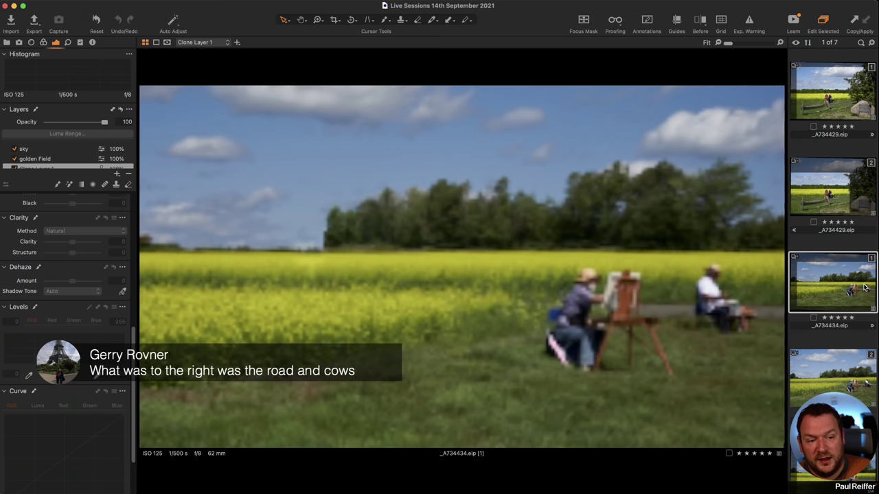
pyautogui.click(832, 302)
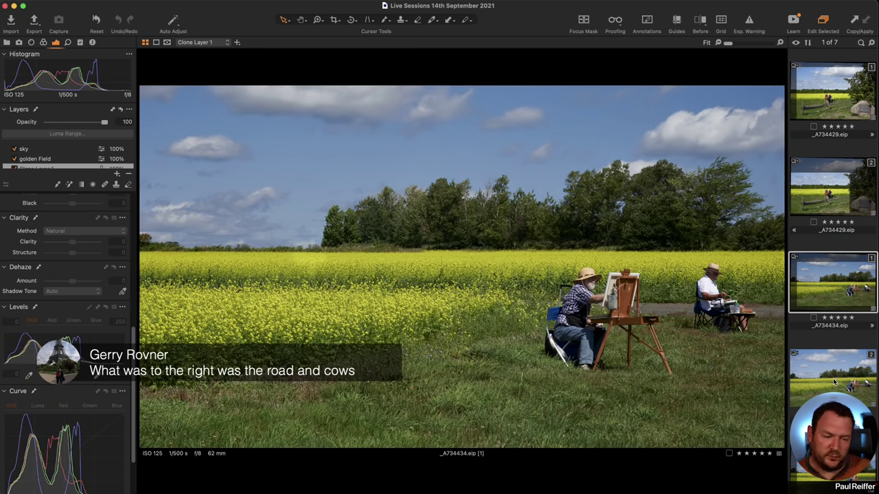
pyautogui.click(833, 453)
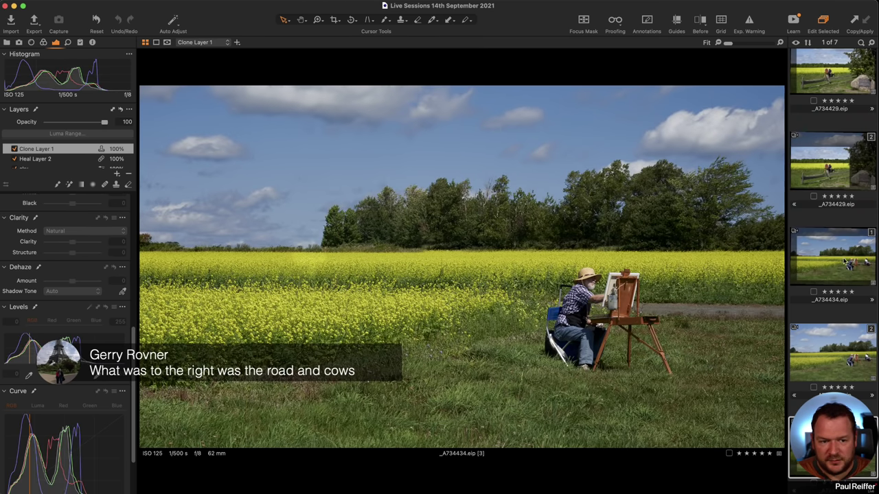
pyautogui.click(844, 267)
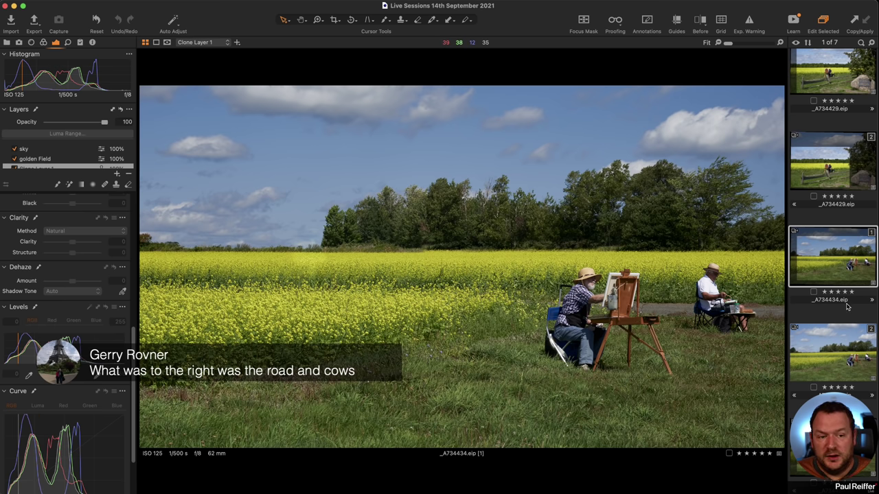
pyautogui.click(855, 358)
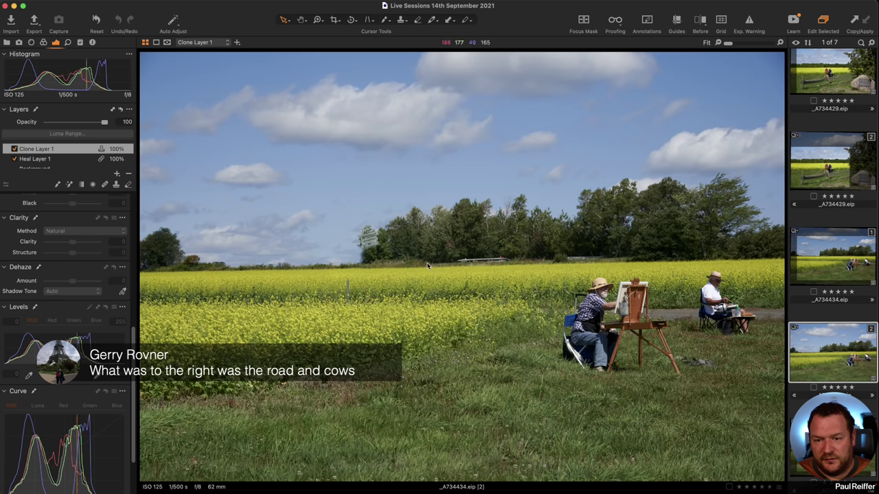
pyautogui.click(854, 270)
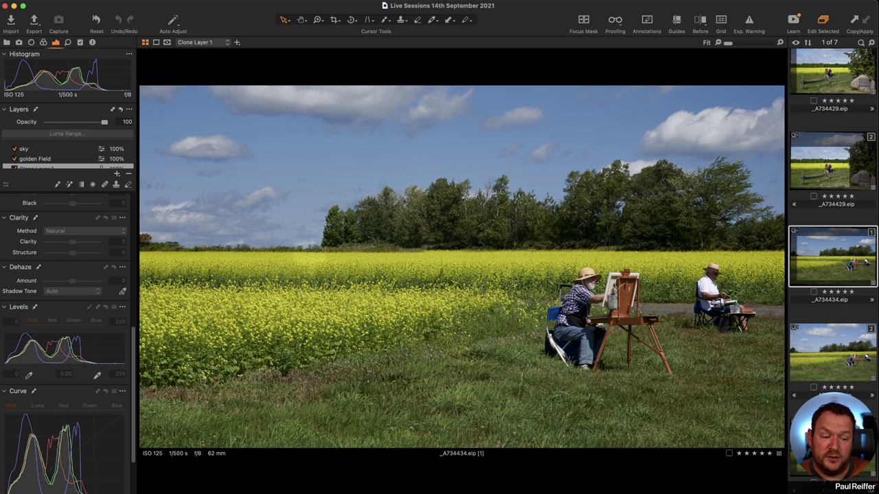
pyautogui.click(7, 43)
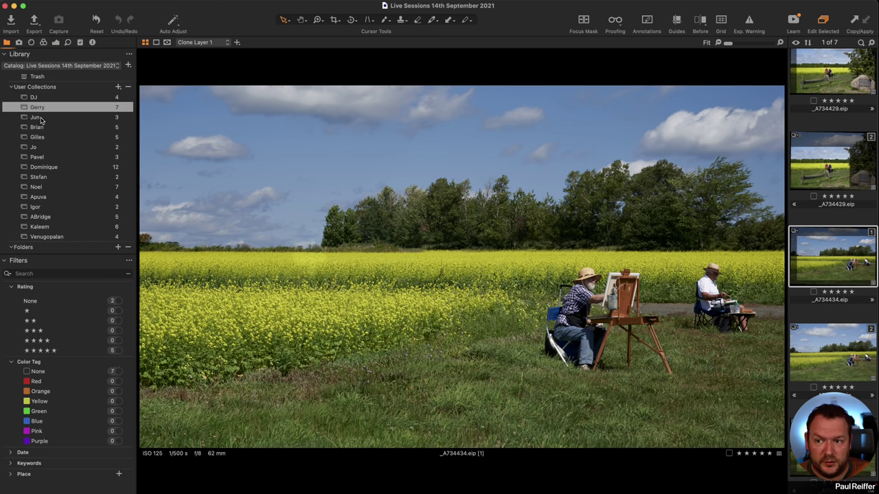
# - Open the three-night-photo user collection and view the landscape Milky Way shot with its adjustment layers
pyautogui.click(36, 118)
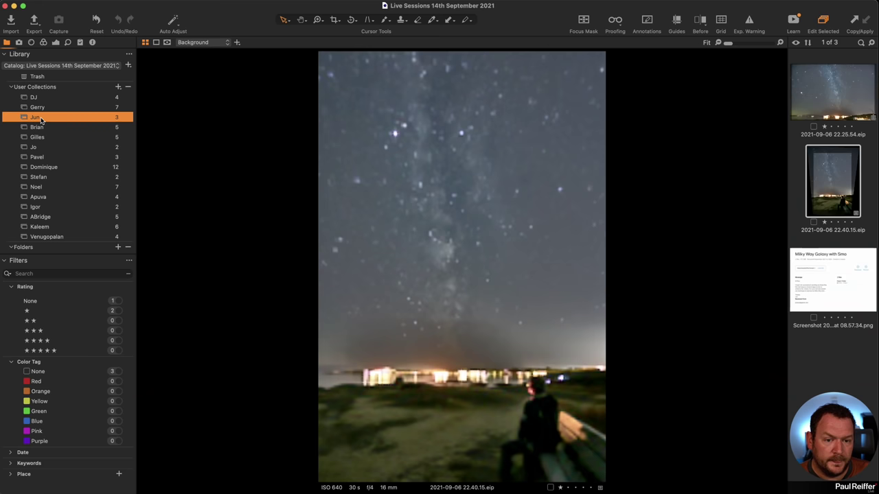
pyautogui.click(57, 43)
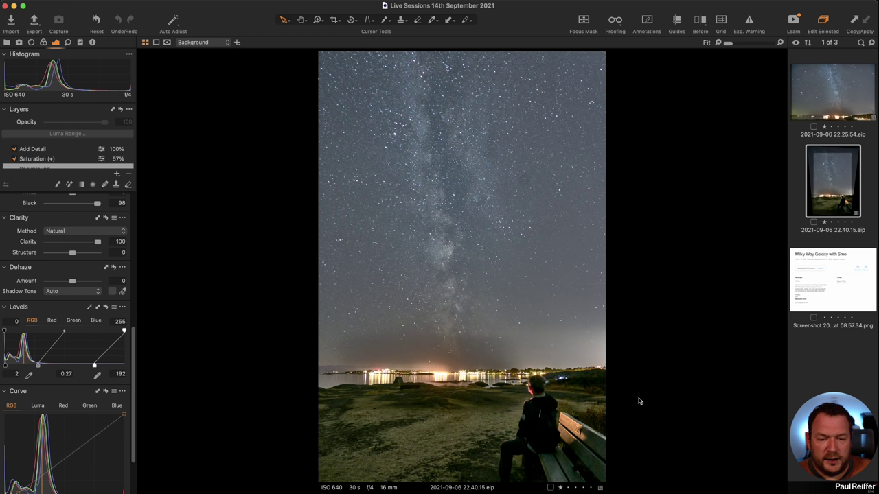
pyautogui.click(829, 105)
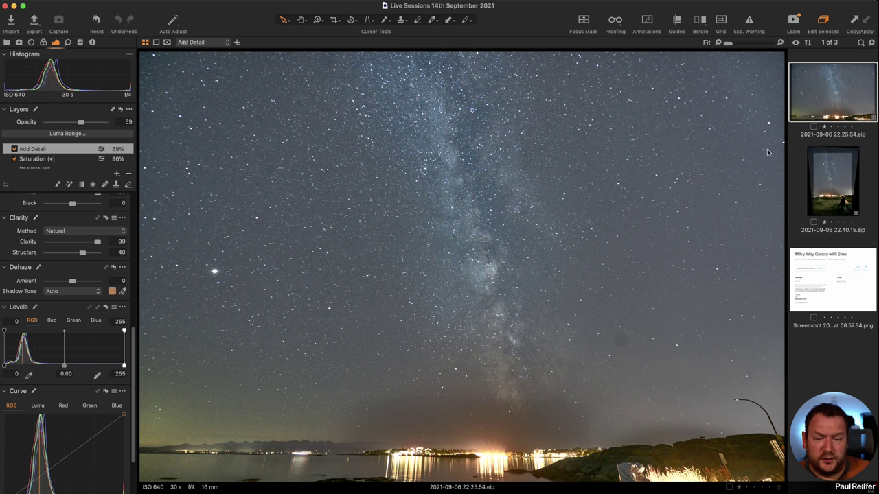
# - Compare the landscape and portrait Milky Way shots, then zoom the portrait to 100% on the seated man
pyautogui.click(844, 185)
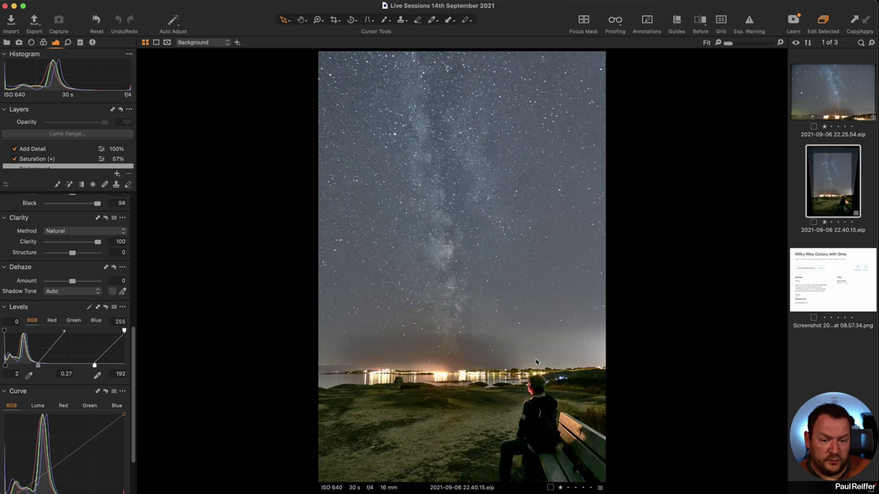
pyautogui.click(820, 110)
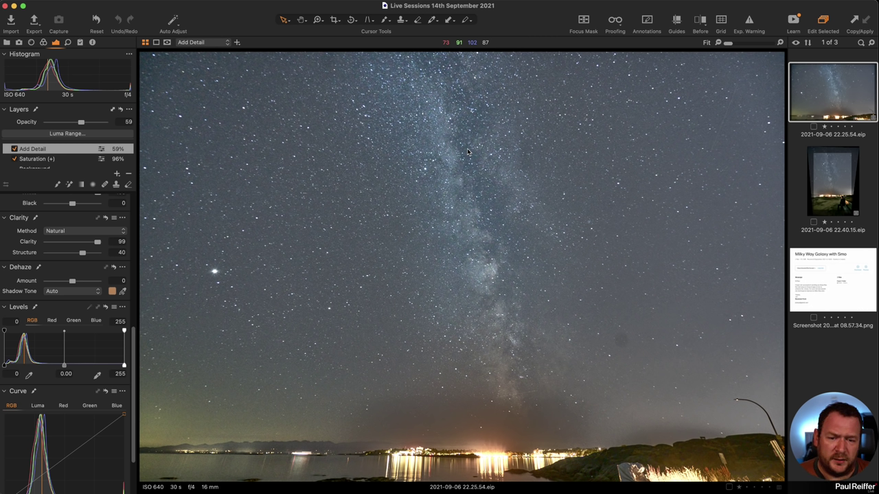
pyautogui.click(824, 182)
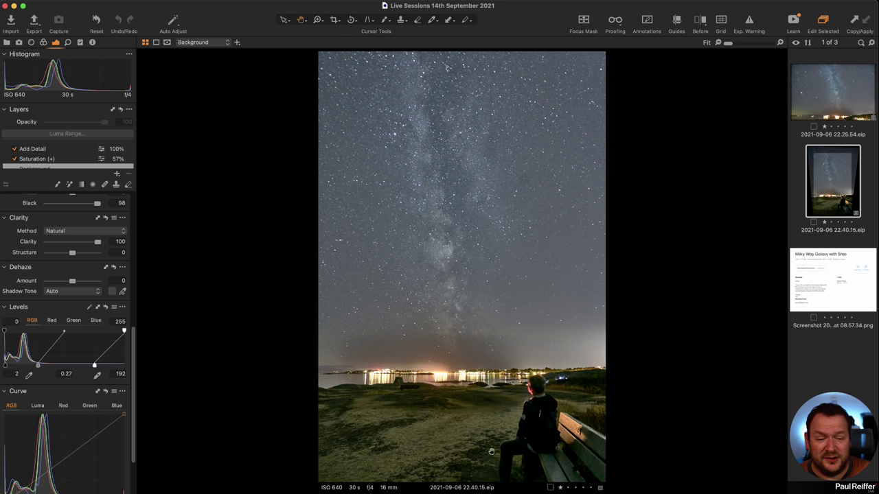
pyautogui.click(536, 403)
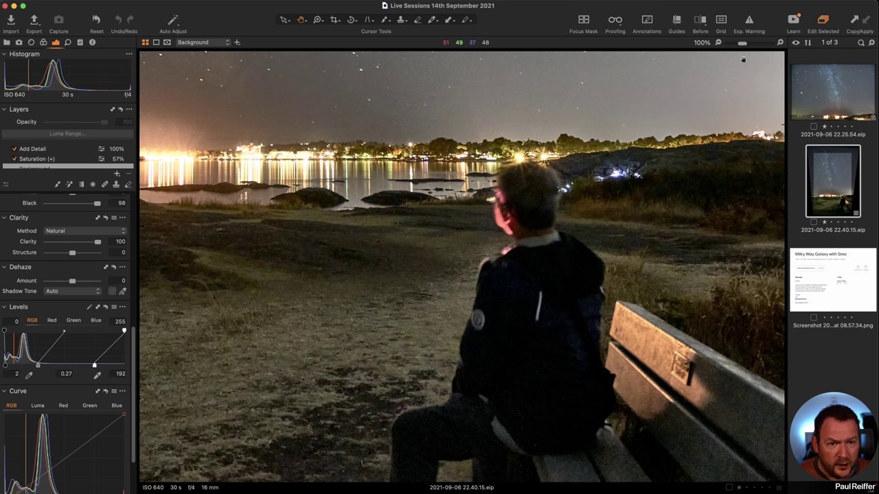
# - Zoom the portrait photo to 300% and pan onto the man's dark jacket
pyautogui.click(781, 43)
pyautogui.click(781, 42)
pyautogui.moveTo(568, 331); pyautogui.dragTo(580, 84)
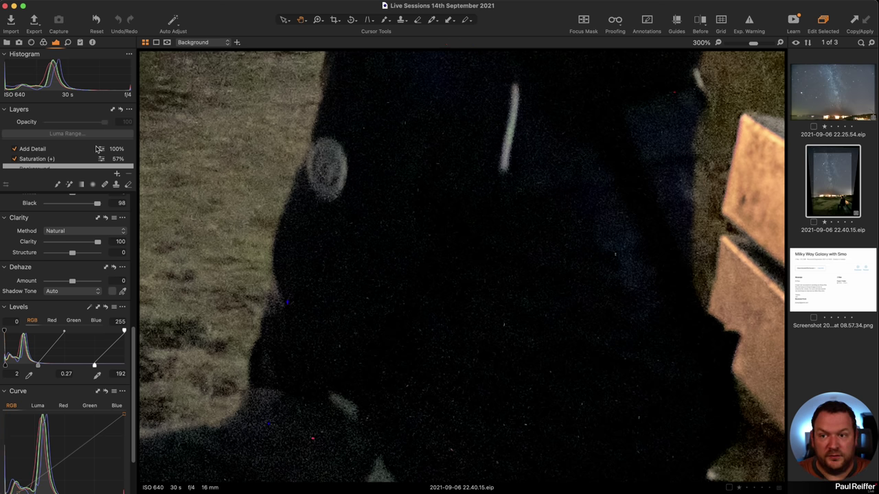
# - On the Background layer, try Single Pixel noise reduction at maximum and off, then settle on 57
pyautogui.click(68, 43)
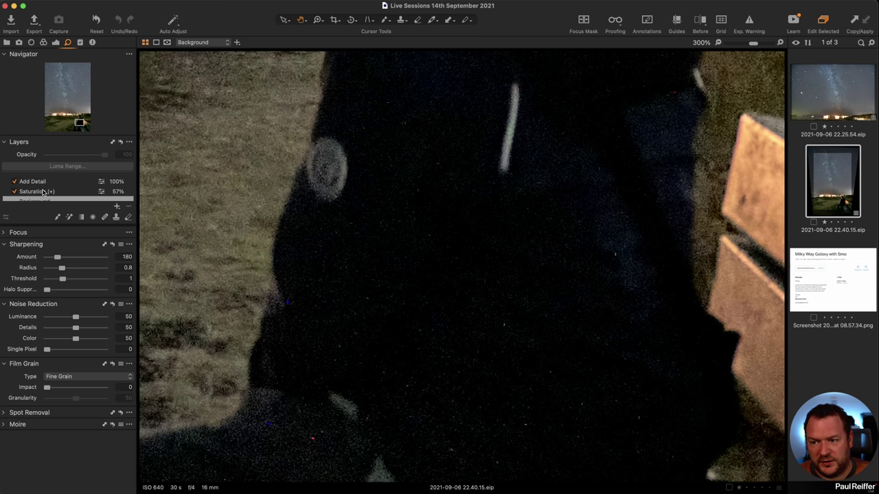
pyautogui.scroll(-1, 45, 193)
pyautogui.click(79, 193)
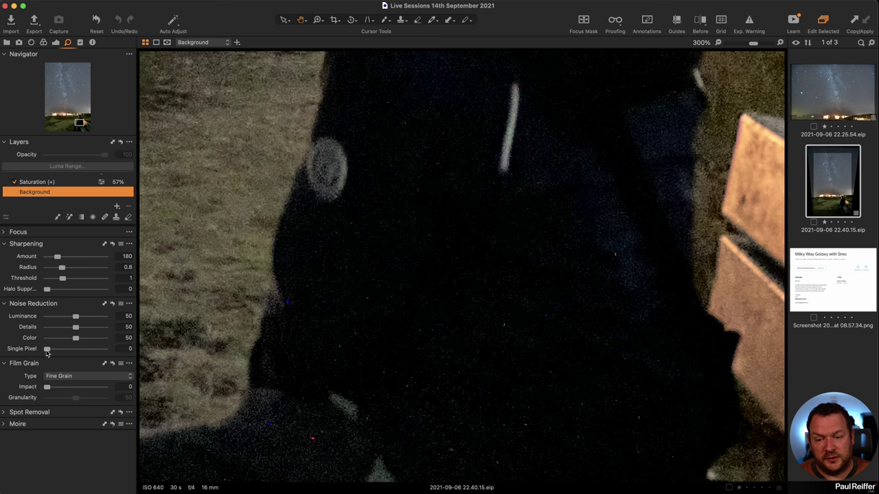
pyautogui.moveTo(46, 350); pyautogui.dragTo(238, 352)
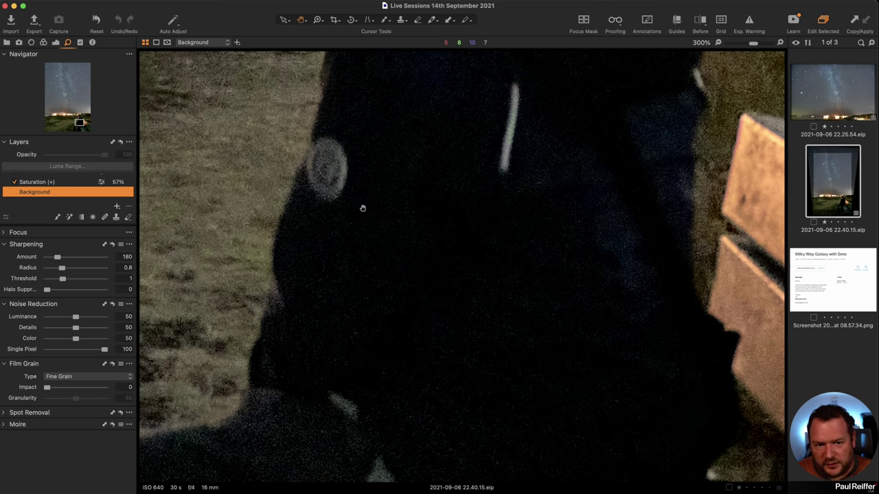
pyautogui.scroll(10, 382, 163)
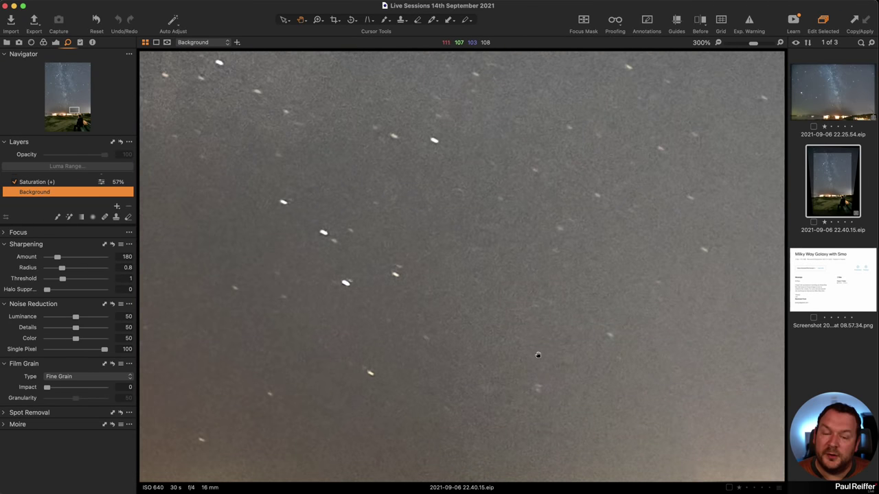
pyautogui.moveTo(104, 349); pyautogui.dragTo(47, 349)
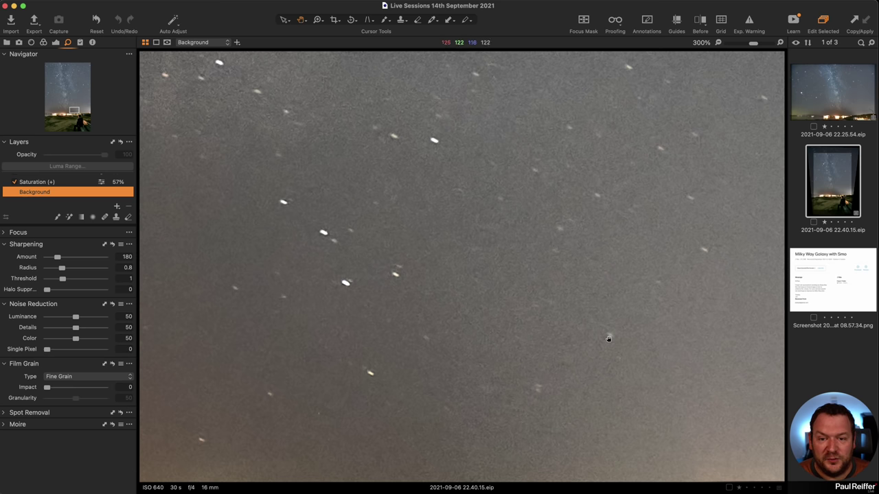
pyautogui.scroll(-10, 608, 364)
pyautogui.scroll(-15, 552, 273)
pyautogui.hscroll(2, 551, 272)
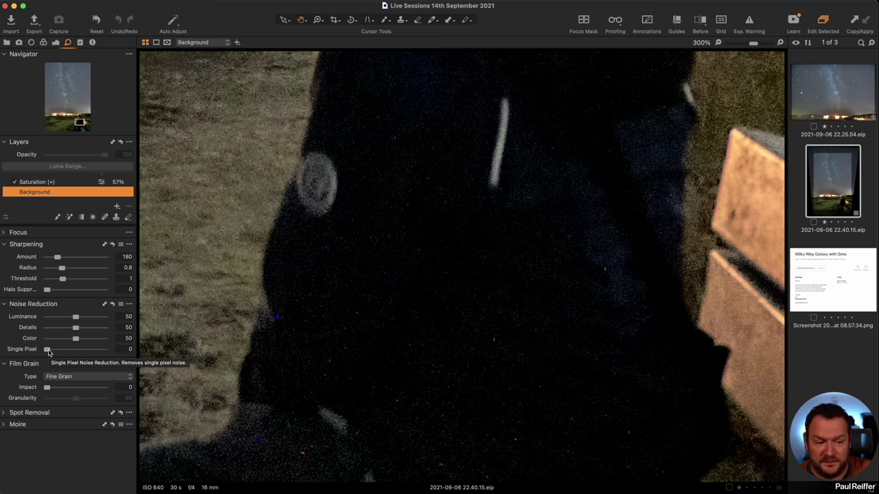
pyautogui.moveTo(48, 351); pyautogui.dragTo(69, 353)
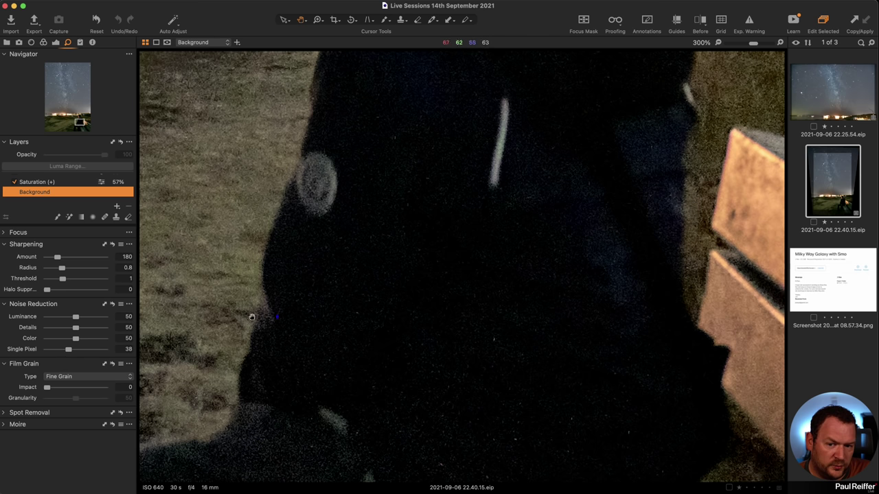
pyautogui.moveTo(71, 353)
pyautogui.mouseDown()
pyautogui.moveTo(104, 352)
pyautogui.moveTo(81, 352)
pyautogui.mouseUp()
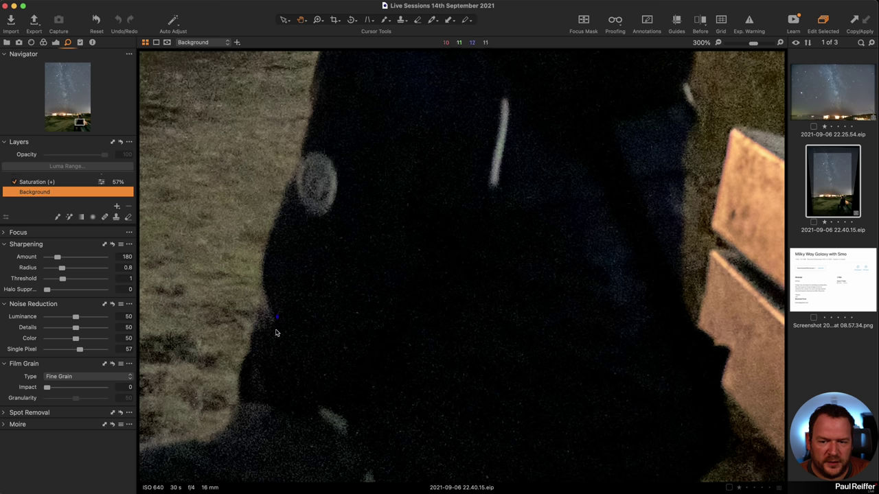
# - Heal two stray specks on the jacket with a tiny heal brush, then fit the whole photo
pyautogui.click(107, 217)
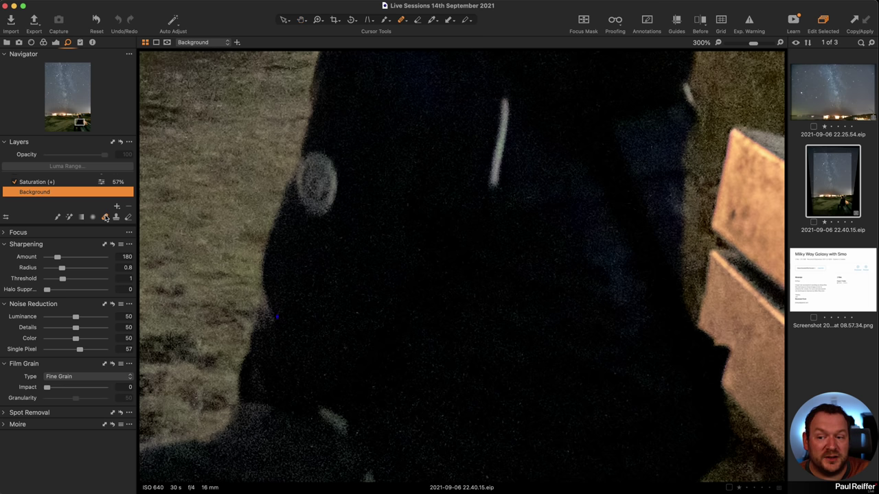
pyautogui.press('[')
pyautogui.press('[')
pyautogui.press('[')
pyautogui.press('[')
pyautogui.press('[')
pyautogui.press('[')
pyautogui.press('[')
pyautogui.press('[')
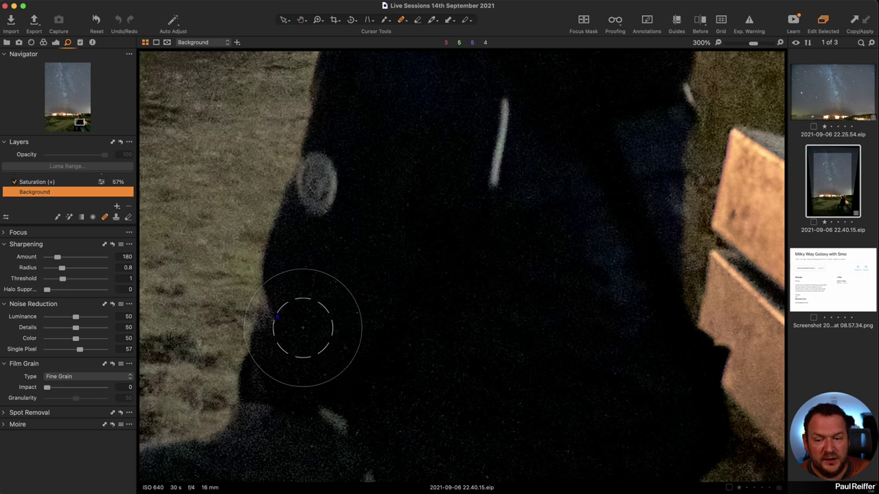
pyautogui.press('[')
pyautogui.press('[')
pyautogui.press('[')
pyautogui.press('[')
pyautogui.press('[')
pyautogui.press('[')
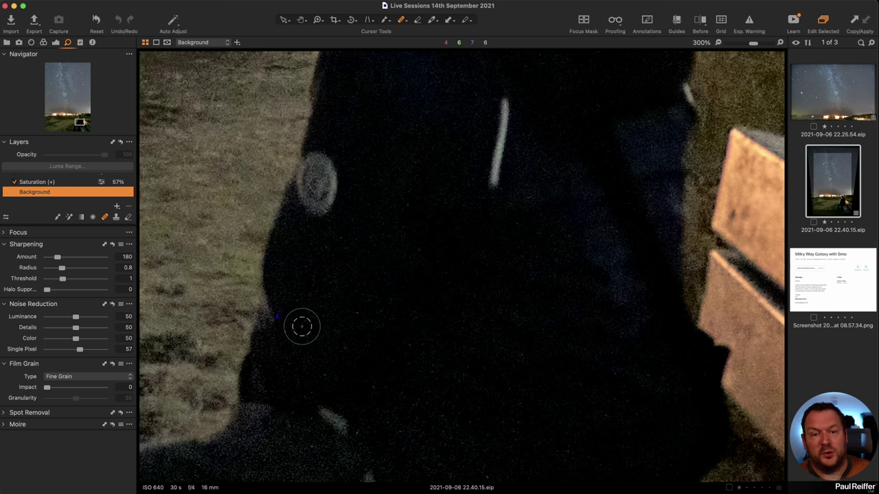
pyautogui.press('[')
pyautogui.press('[')
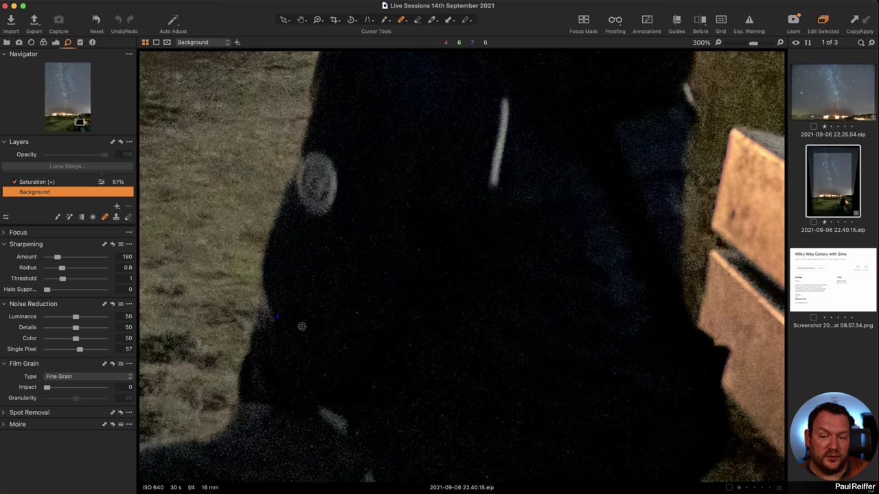
pyautogui.click(285, 308)
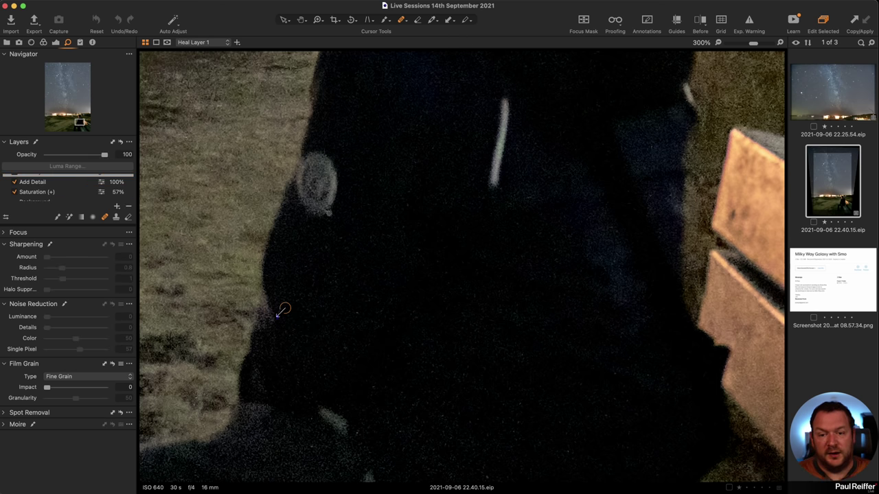
pyautogui.click(423, 250)
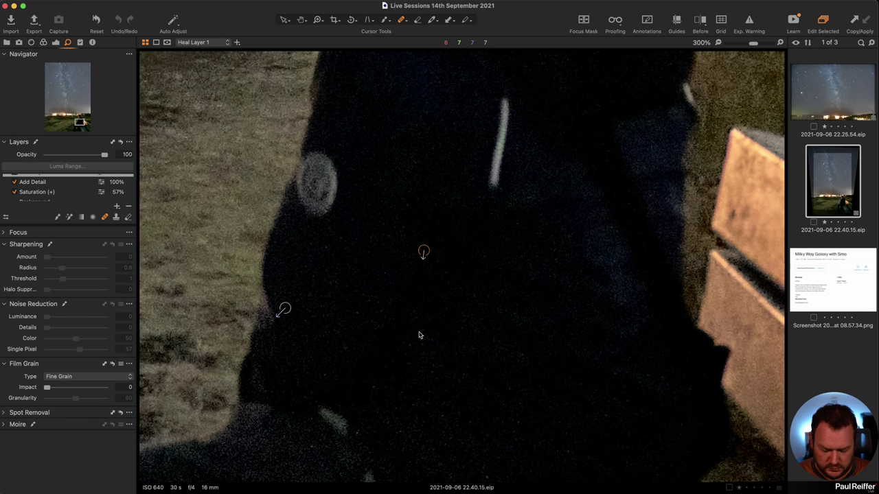
pyautogui.click(479, 227)
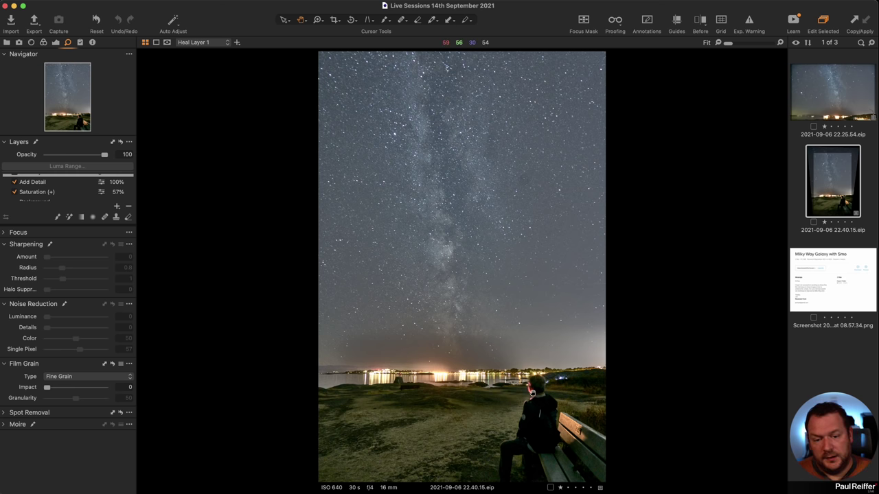
# - Inspect the seated man at 100% and fit view, selecting the Background and then the Add Detail layer
pyautogui.click(531, 392)
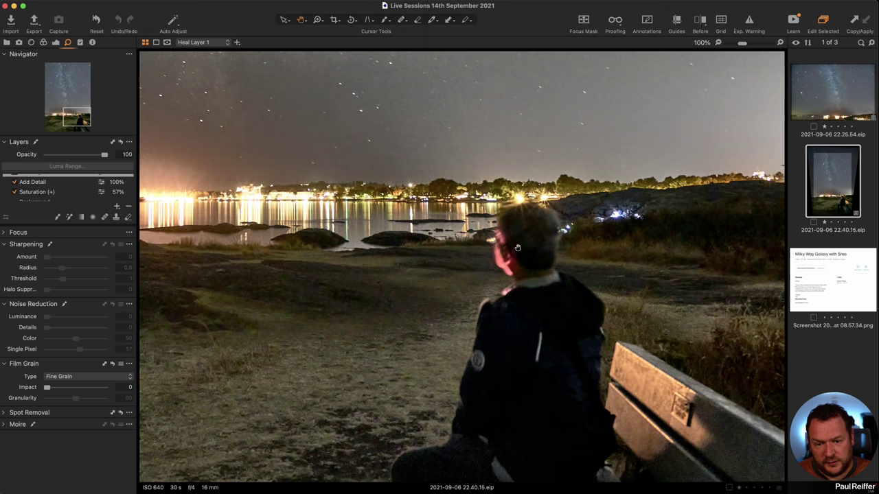
pyautogui.click(505, 396)
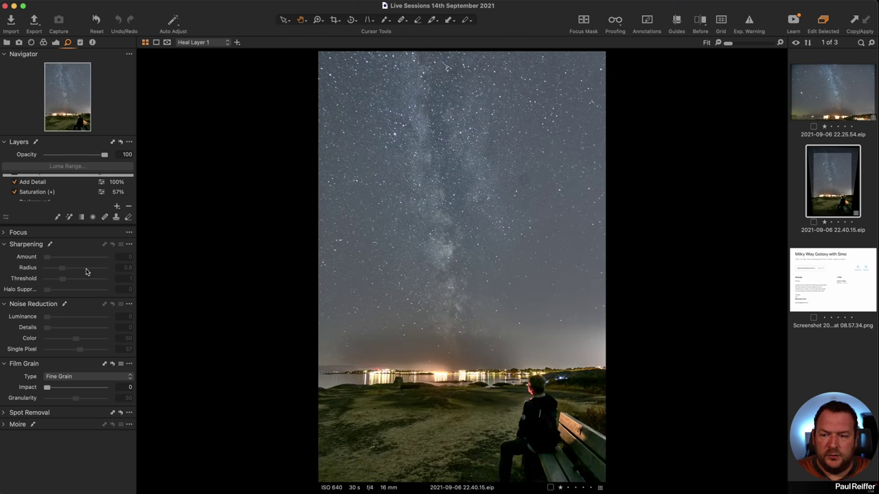
pyautogui.click(51, 199)
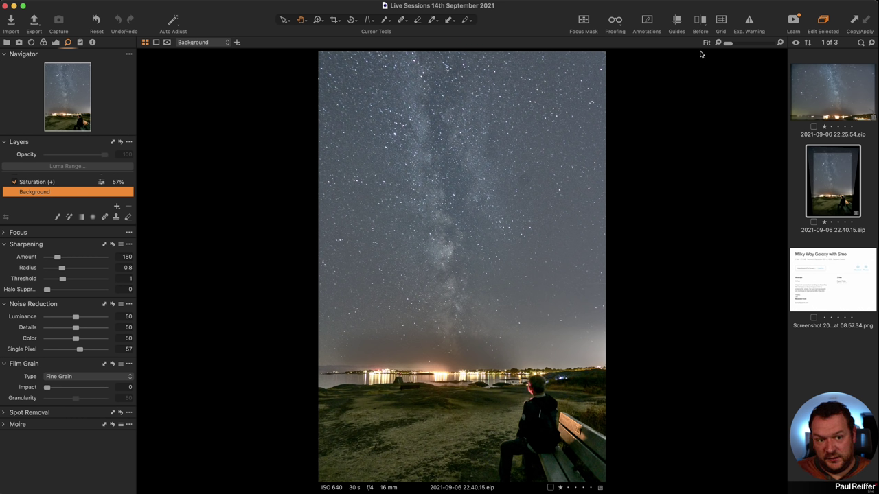
pyautogui.click(523, 452)
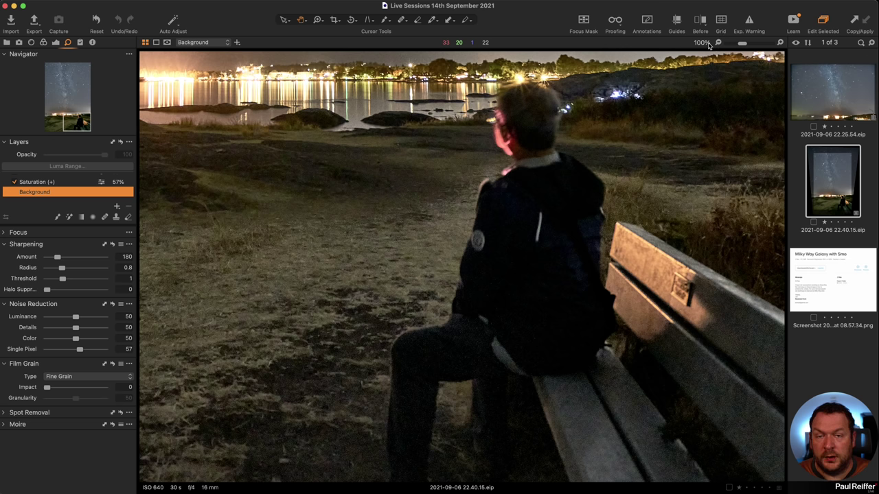
pyautogui.click(533, 270)
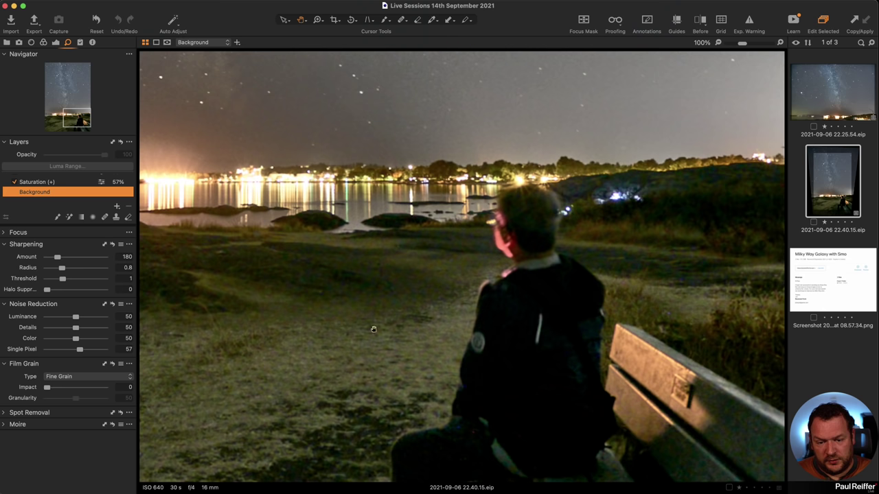
pyautogui.click(543, 395)
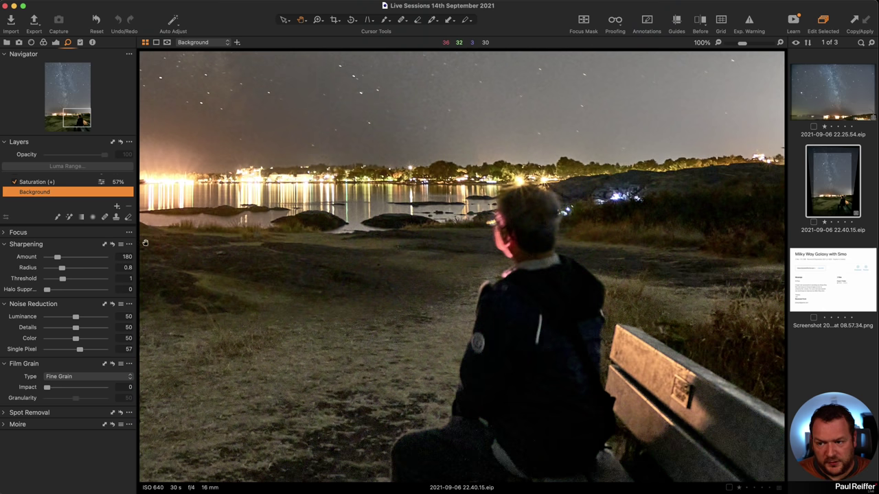
pyautogui.scroll(2, 41, 189)
pyautogui.click(44, 191)
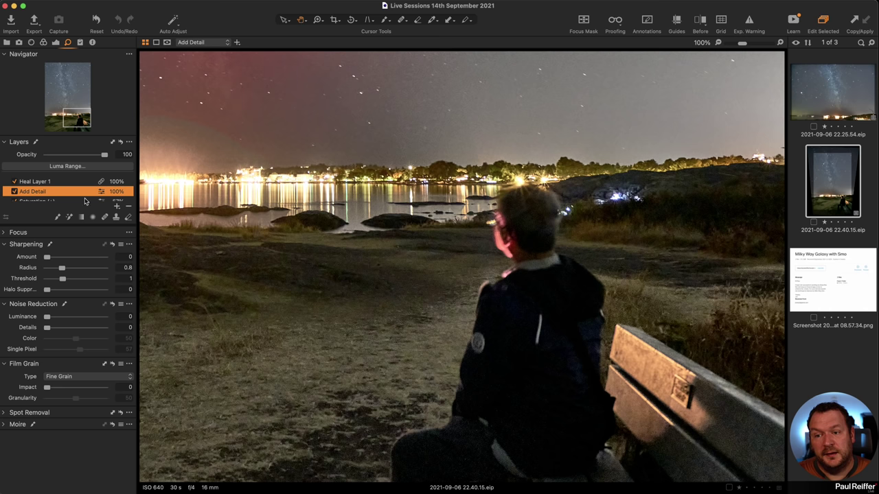
# - Add a new mask layer named 'Person Detail'
pyautogui.click(55, 217)
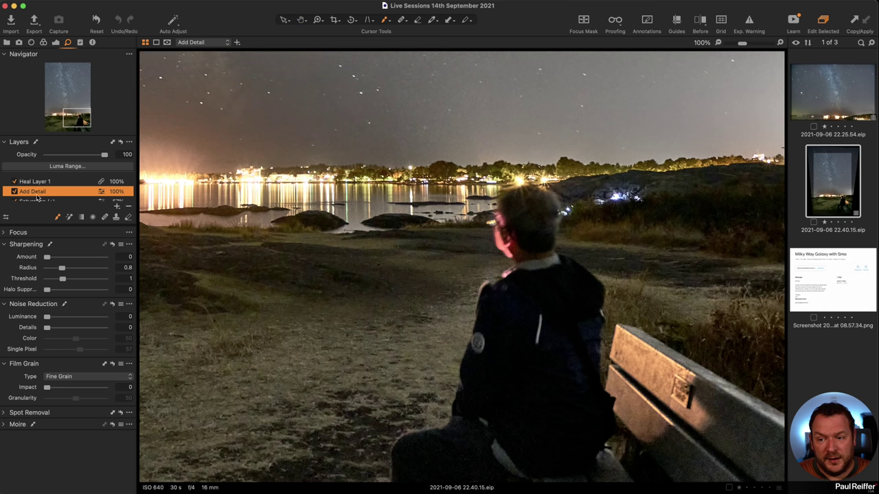
pyautogui.click(117, 207)
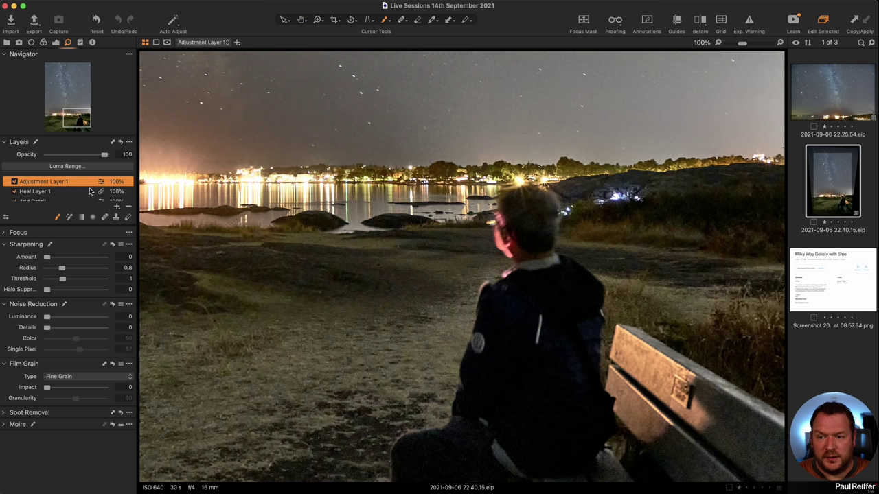
pyautogui.doubleClick(46, 182)
pyautogui.write('F')
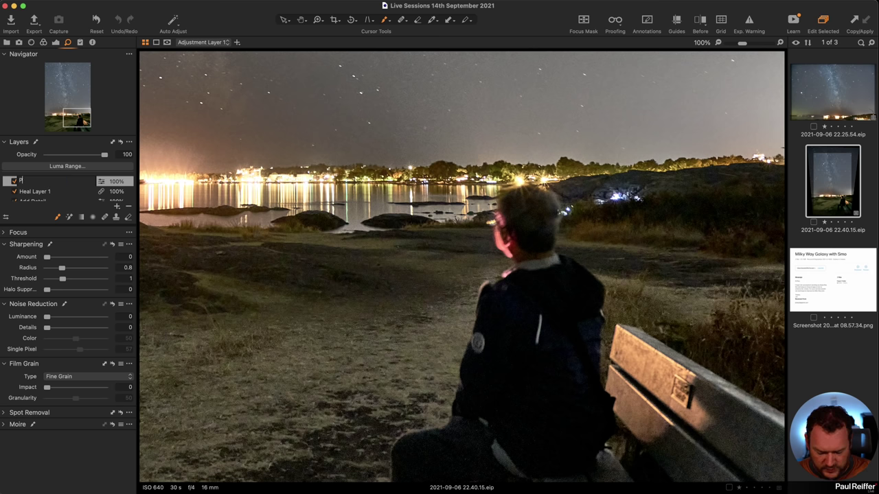
pyautogui.write('erson Detail')
pyautogui.press('Return')
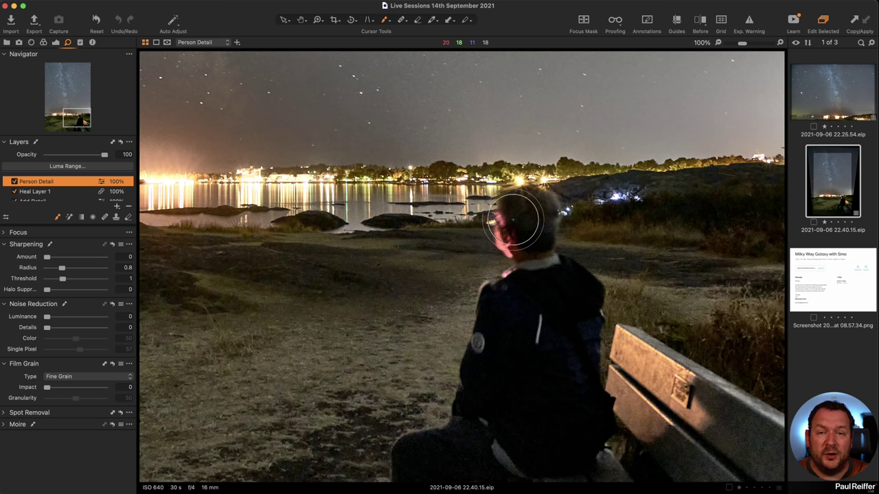
# - Set the brush to size 119 and flow 100, then paint the mask over the seated man
pyautogui.rightClick(495, 205)
pyautogui.moveTo(495, 204); pyautogui.dragTo(486, 203)
pyautogui.moveTo(473, 236); pyautogui.dragTo(567, 239)
pyautogui.moveTo(482, 203); pyautogui.dragTo(489, 227)
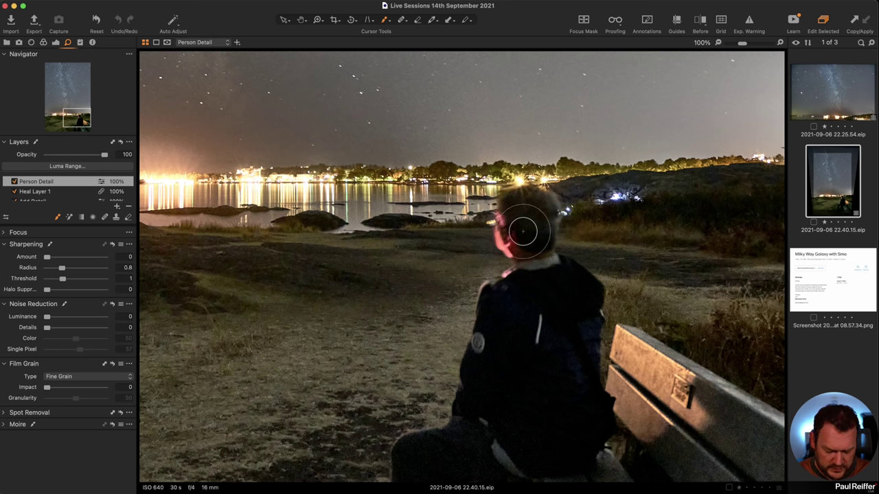
pyautogui.moveTo(529, 202)
pyautogui.mouseDown()
pyautogui.moveTo(530, 260)
pyautogui.moveTo(557, 244)
pyautogui.moveTo(593, 298)
pyautogui.moveTo(539, 274)
pyautogui.moveTo(483, 301)
pyautogui.moveTo(485, 327)
pyautogui.moveTo(516, 315)
pyautogui.moveTo(570, 329)
pyautogui.mouseUp()
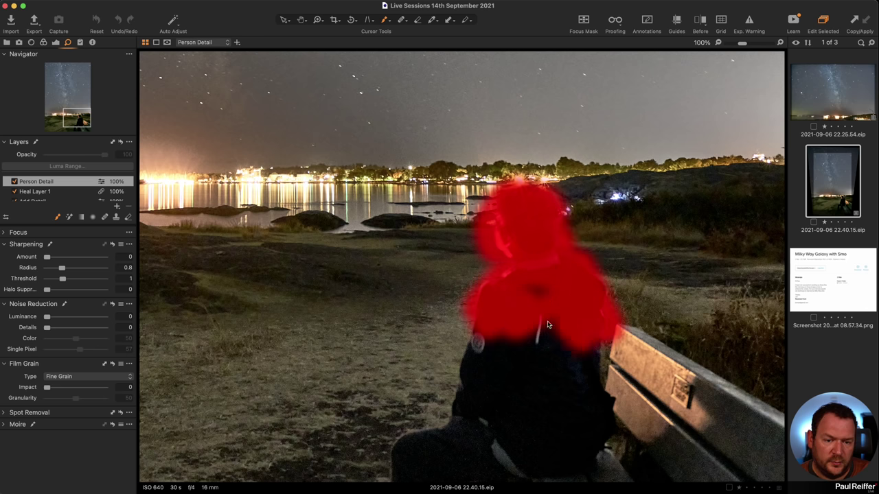
pyautogui.rightClick(547, 291)
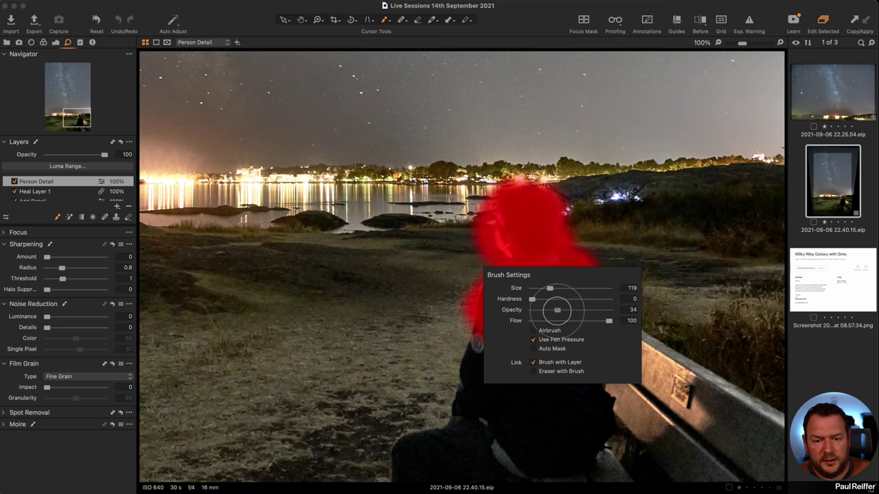
pyautogui.moveTo(494, 324)
pyautogui.mouseDown()
pyautogui.moveTo(579, 378)
pyautogui.moveTo(471, 360)
pyautogui.moveTo(599, 382)
pyautogui.moveTo(493, 359)
pyautogui.moveTo(581, 349)
pyautogui.moveTo(520, 337)
pyautogui.moveTo(483, 304)
pyautogui.moveTo(519, 357)
pyautogui.moveTo(600, 345)
pyautogui.mouseUp()
pyautogui.moveTo(537, 422)
pyautogui.mouseDown()
pyautogui.moveTo(465, 407)
pyautogui.moveTo(568, 432)
pyautogui.moveTo(458, 386)
pyautogui.moveTo(573, 447)
pyautogui.moveTo(601, 431)
pyautogui.moveTo(493, 426)
pyautogui.mouseUp()
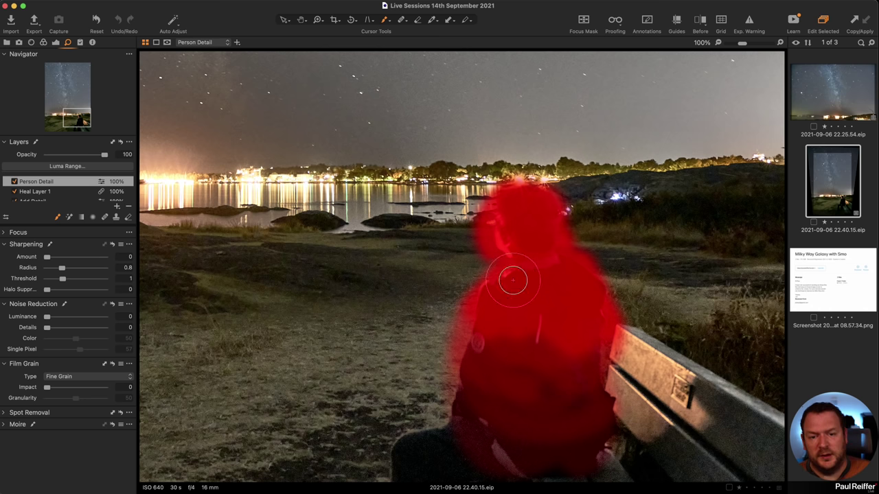
pyautogui.press('m')
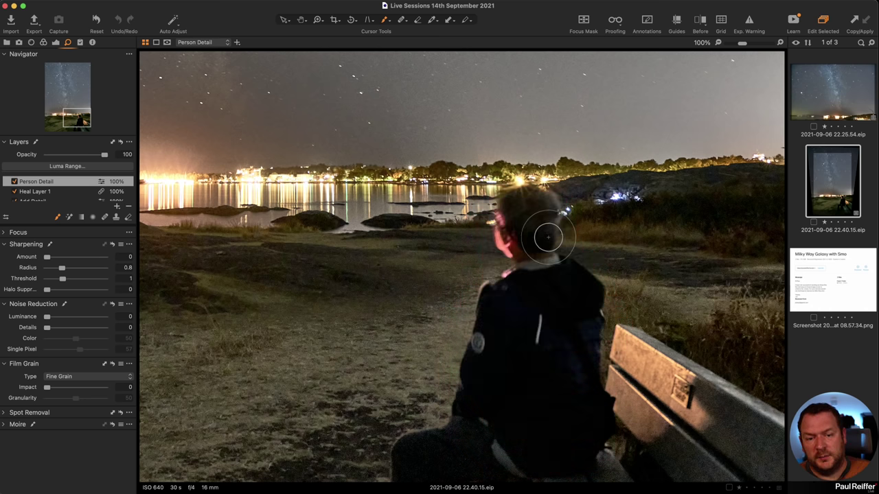
pyautogui.click(56, 42)
# - Set Person Detail's Clarity to 76 and Structure to 10, compare it on and off, then fit the photo
pyautogui.scroll(5, 69, 370)
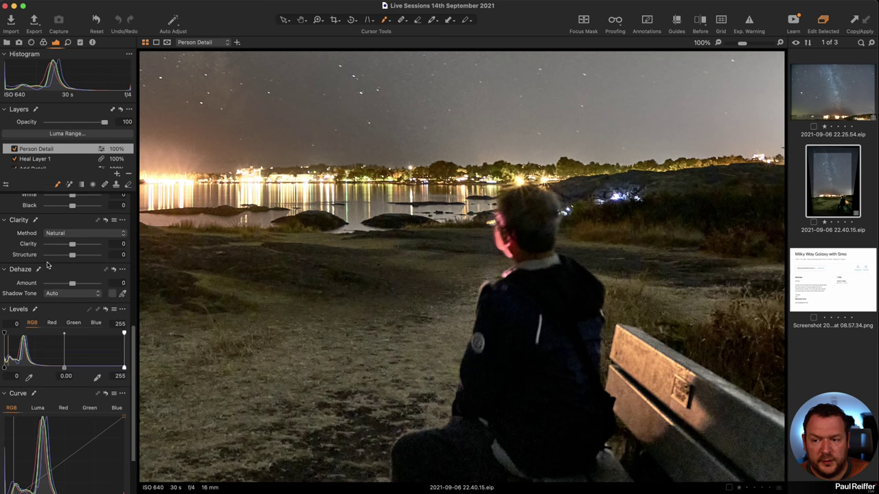
pyautogui.moveTo(72, 324)
pyautogui.mouseDown()
pyautogui.moveTo(84, 324)
pyautogui.moveTo(80, 313)
pyautogui.moveTo(75, 328)
pyautogui.mouseUp()
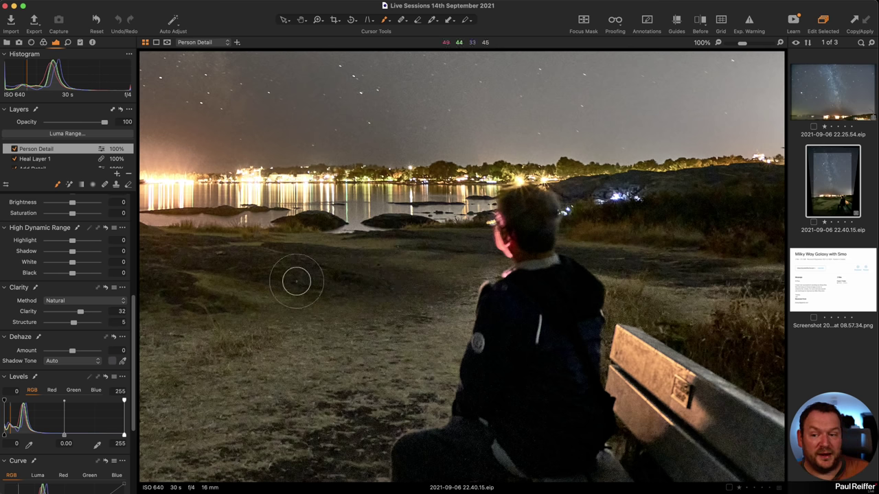
pyautogui.moveTo(74, 323); pyautogui.dragTo(128, 329)
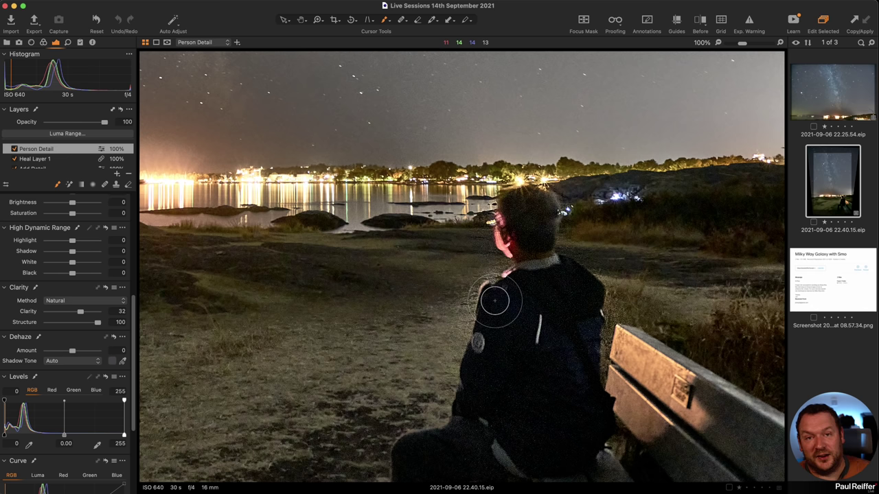
pyautogui.moveTo(99, 323); pyautogui.dragTo(73, 323)
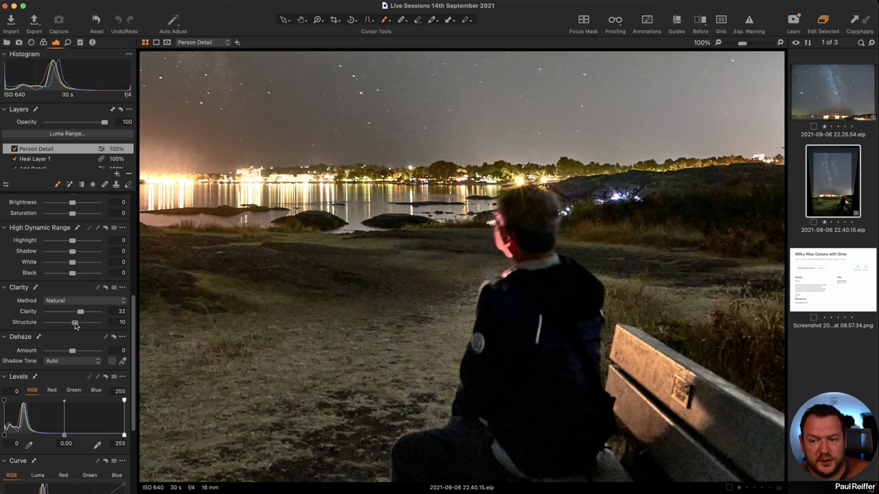
pyautogui.moveTo(81, 314); pyautogui.dragTo(92, 315)
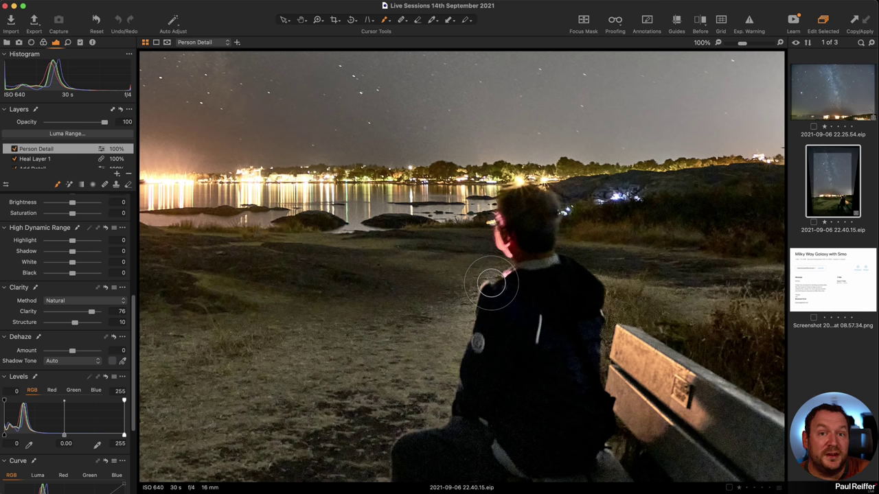
pyautogui.click(14, 149)
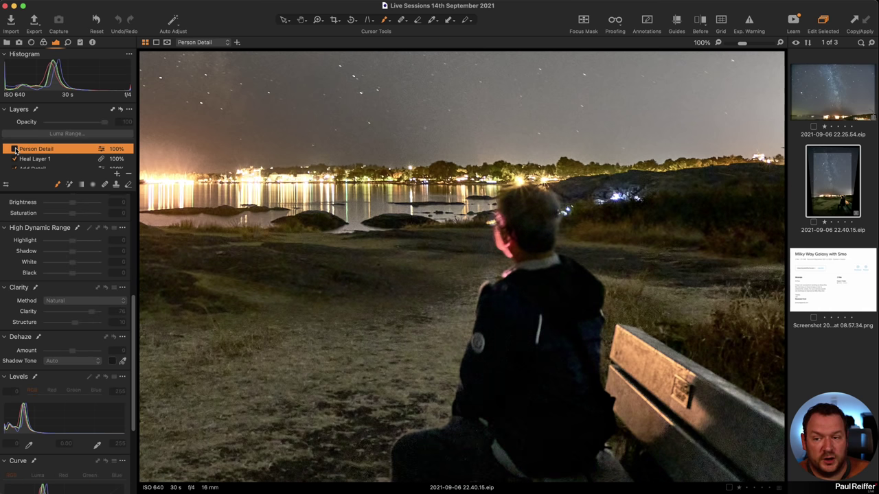
pyautogui.click(15, 149)
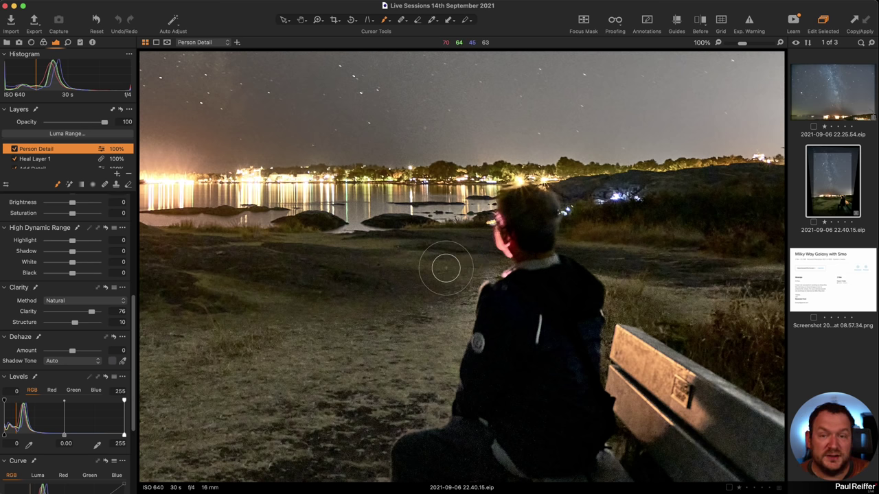
pyautogui.press('h')
pyautogui.press('super+0')
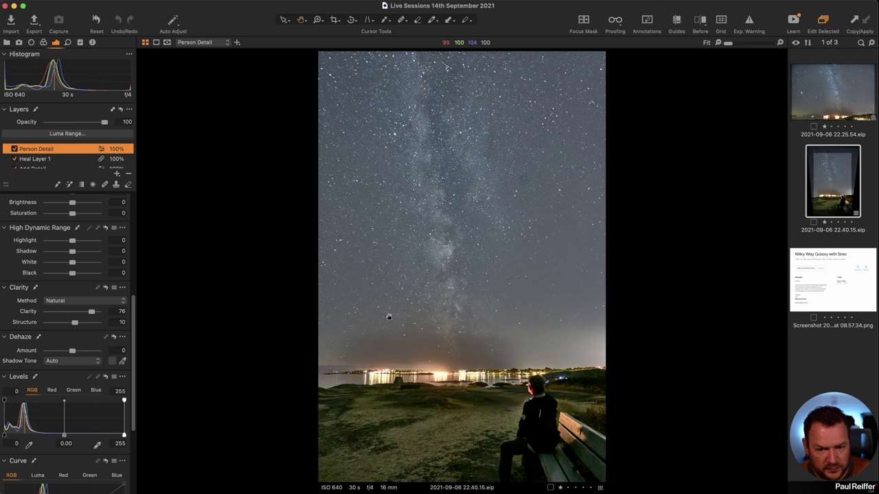
# - Select the Add Detail layer and show, then hide, its mask overlay
pyautogui.scroll(-1, 65, 162)
pyautogui.scroll(-1, 64, 162)
pyautogui.click(42, 157)
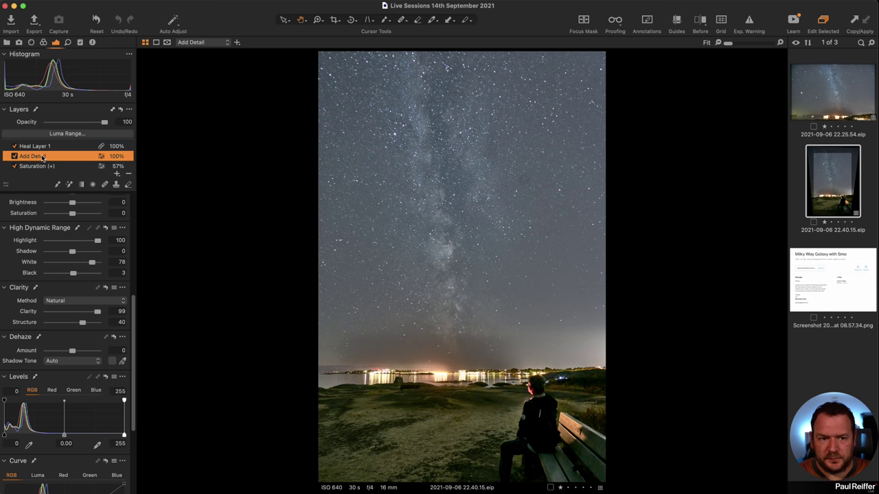
pyautogui.press('m')
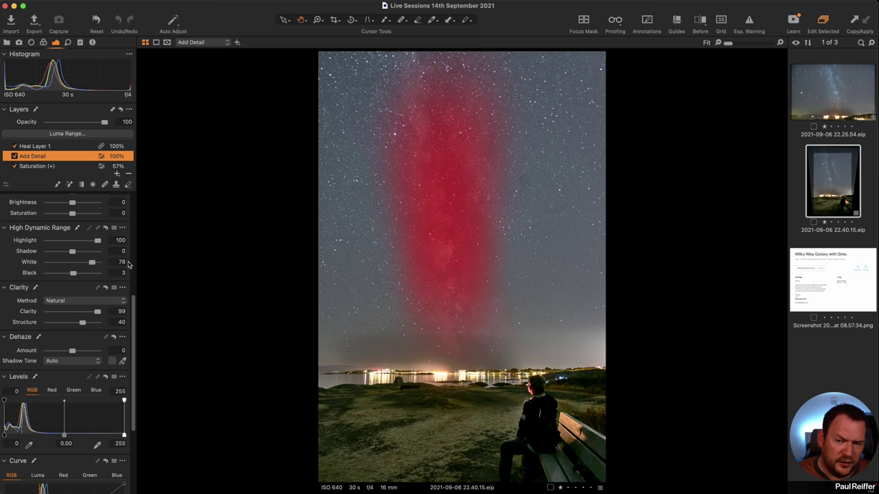
pyautogui.press('m')
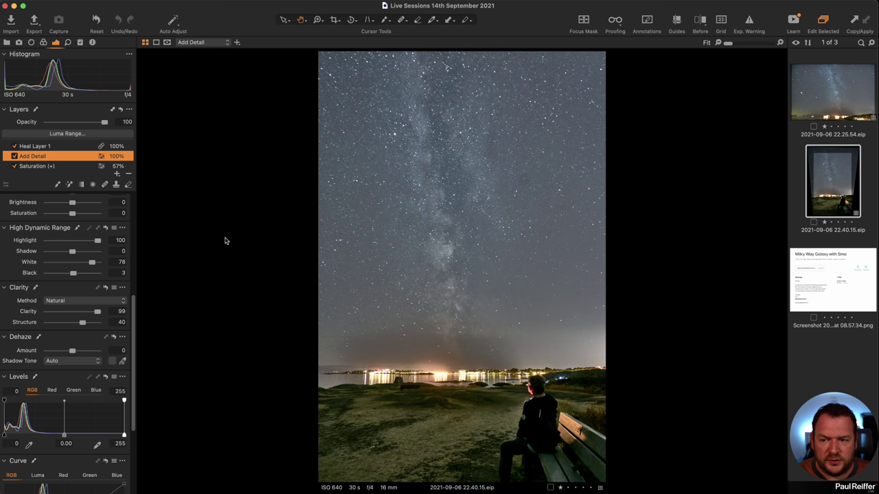
# - Step through the Saturation (+), Background and Add Detail layers, hiding the mask overlay
pyautogui.scroll(-1, 47, 162)
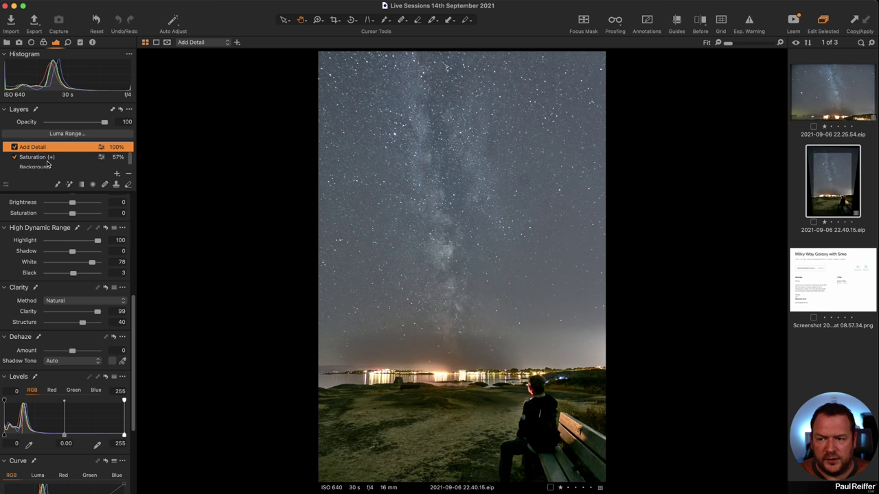
pyautogui.click(48, 157)
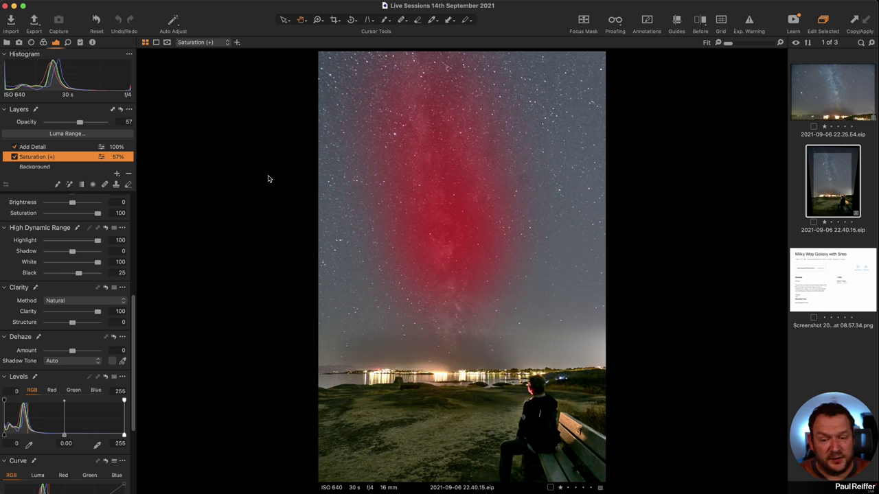
pyautogui.click(34, 167)
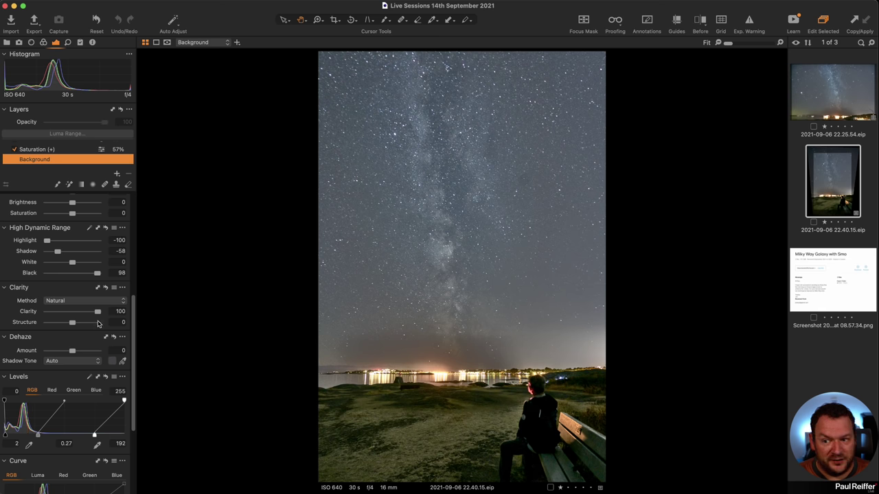
pyautogui.scroll(2, 73, 172)
pyautogui.click(46, 154)
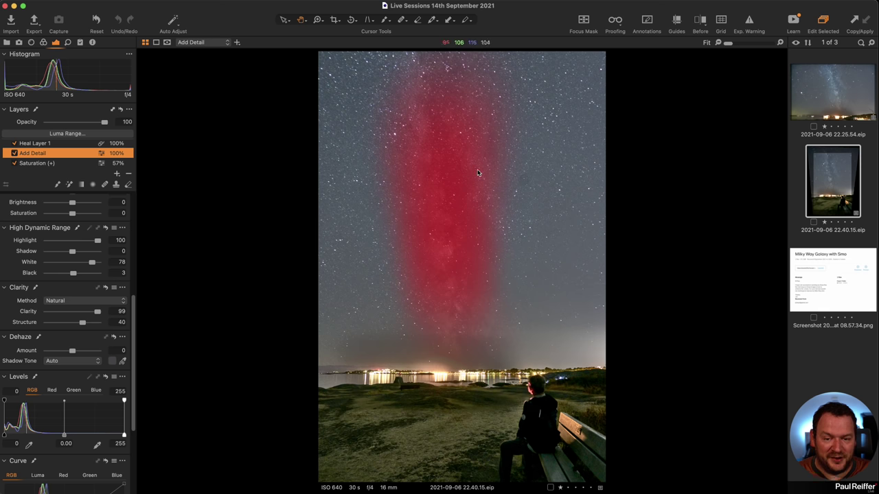
pyautogui.press('m')
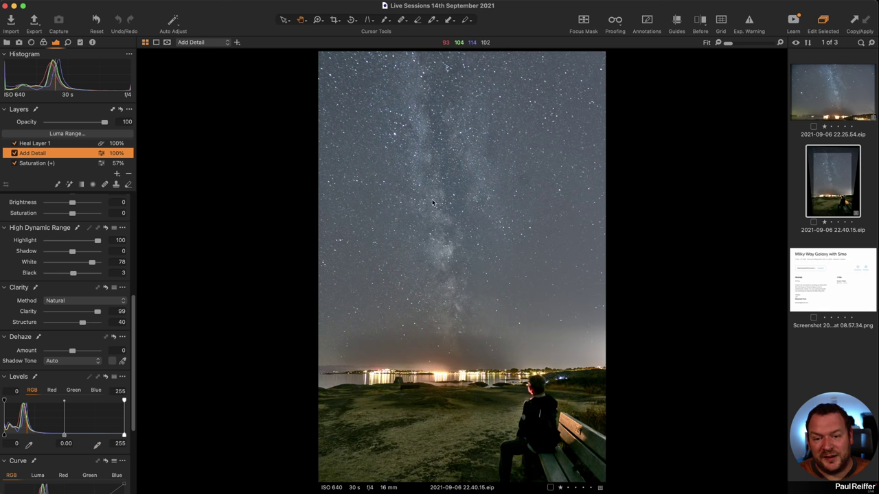
# - Compare before and after on the shoreline lights at 100%, then clone the bench photo as a new variant
pyautogui.press('y')
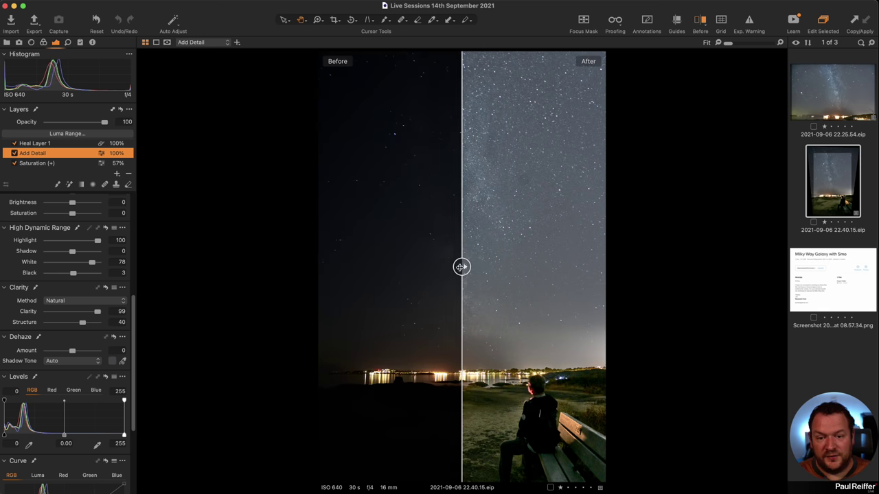
pyautogui.moveTo(462, 266); pyautogui.dragTo(619, 294)
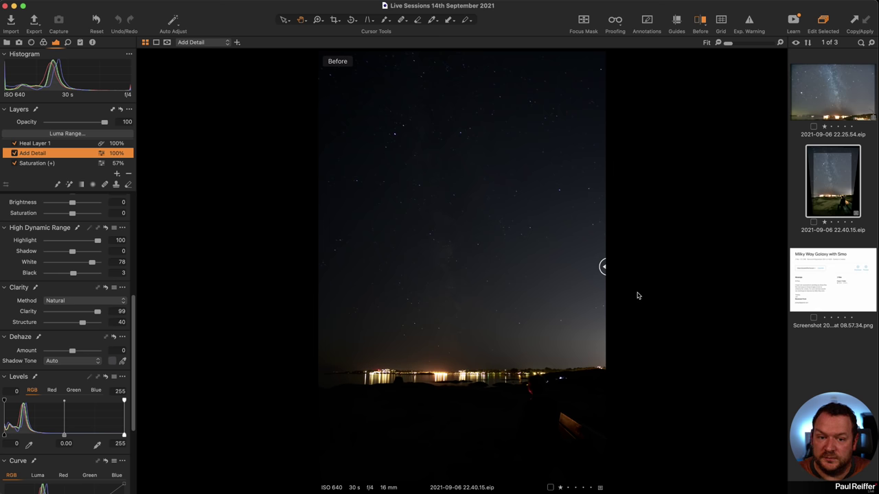
pyautogui.moveTo(604, 294); pyautogui.dragTo(391, 347)
pyautogui.click(477, 313)
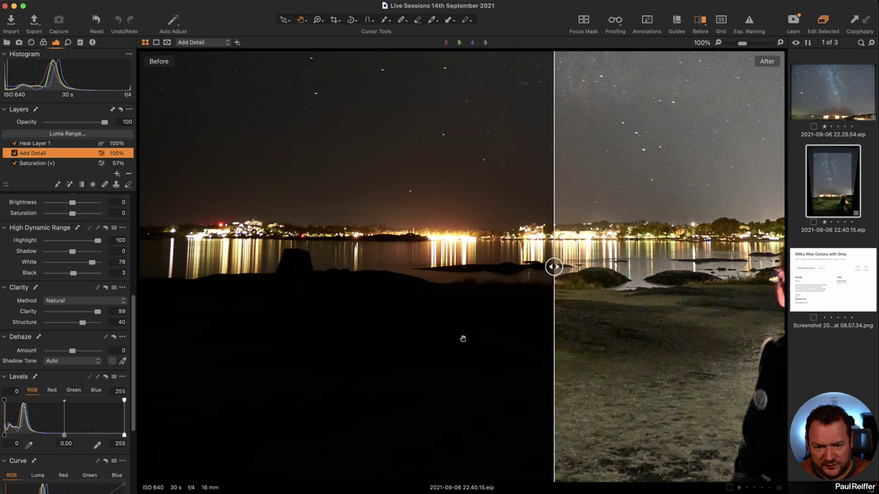
pyautogui.moveTo(553, 268); pyautogui.dragTo(397, 267)
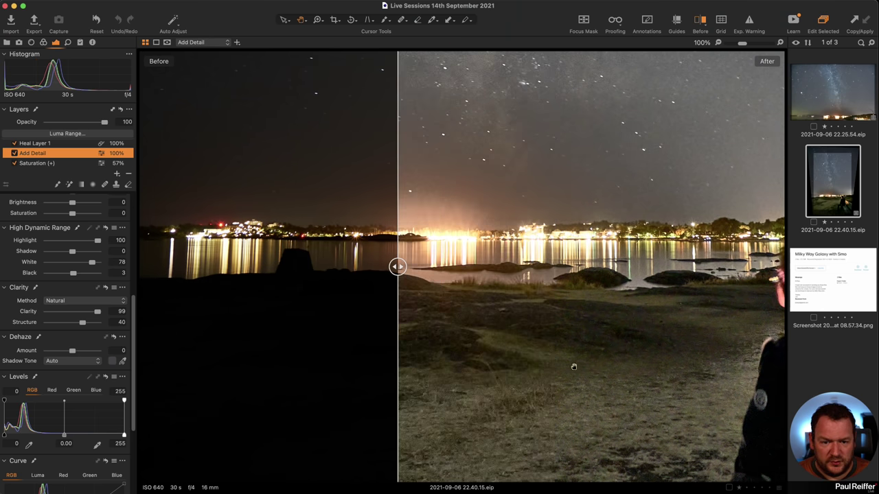
pyautogui.rightClick(841, 180)
pyautogui.click(874, 219)
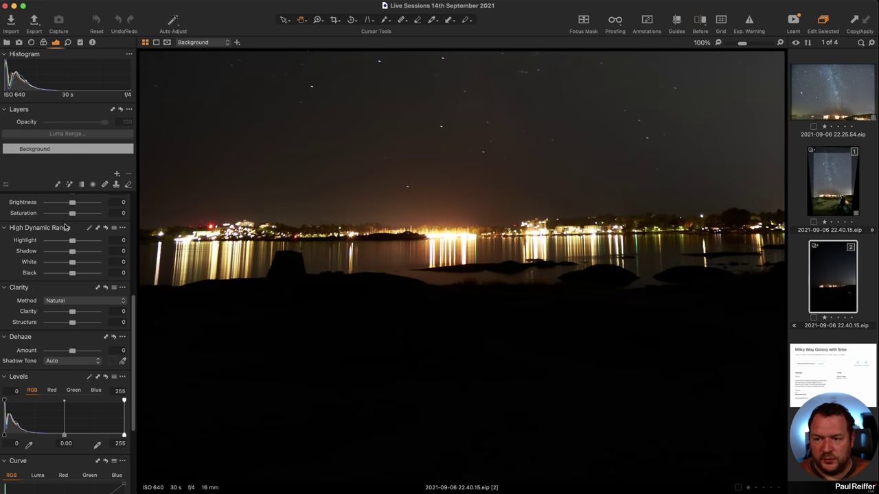
# - View edited variant 1, then untouched variant 2, and fit all of variant 2 in view
pyautogui.scroll(2, 65, 228)
pyautogui.moveTo(72, 215); pyautogui.dragTo(87, 218)
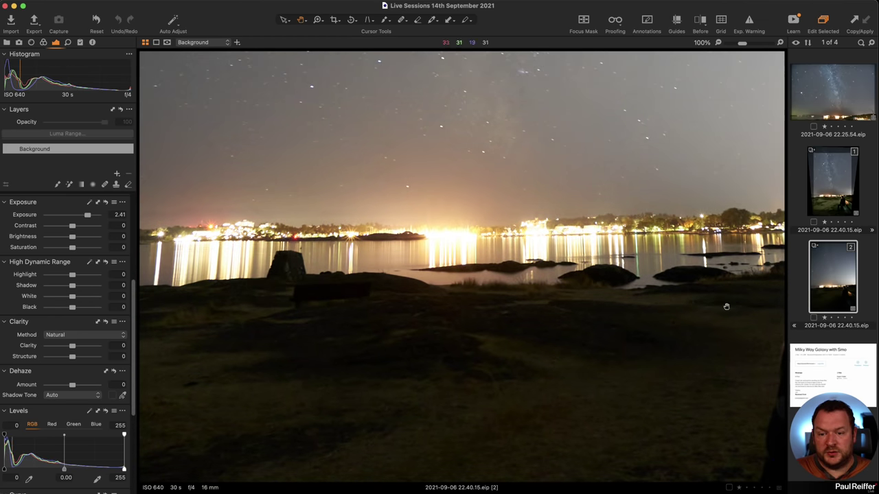
pyautogui.click(829, 184)
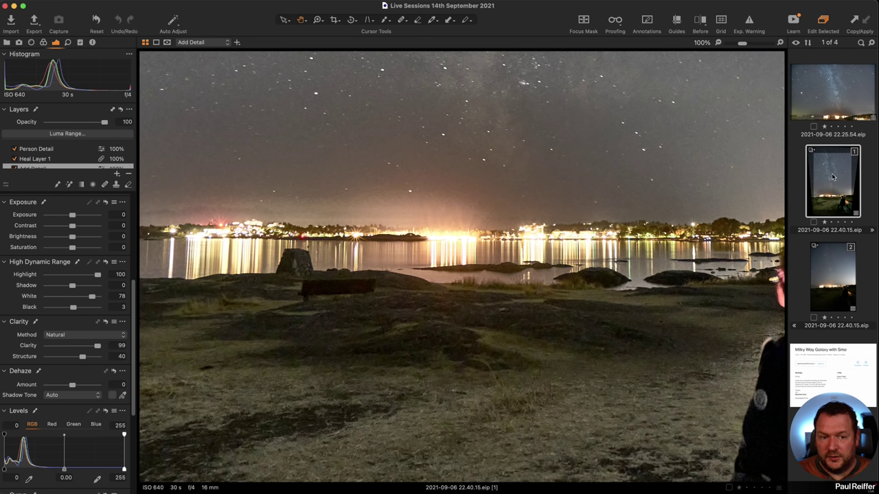
pyautogui.click(828, 258)
pyautogui.press('z')
pyautogui.click(562, 250)
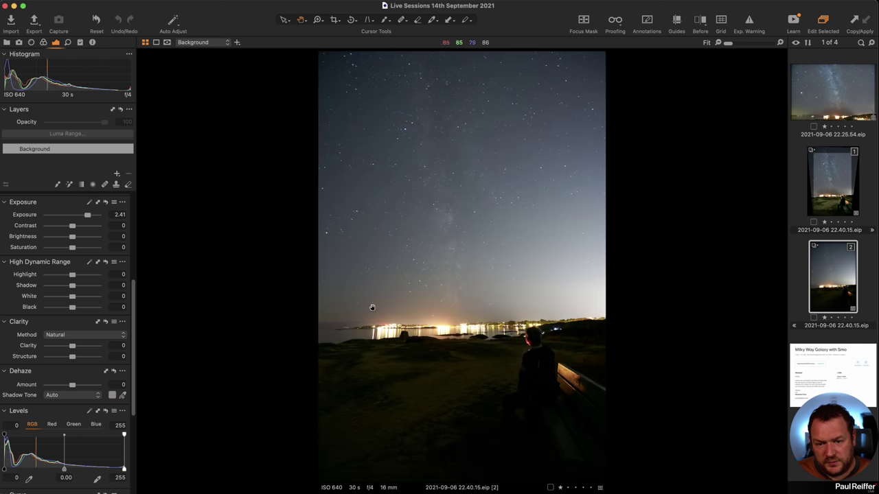
# - Select variant 1, toggle the Add Detail layer off and on, then select the Background layer
pyautogui.press('Up')
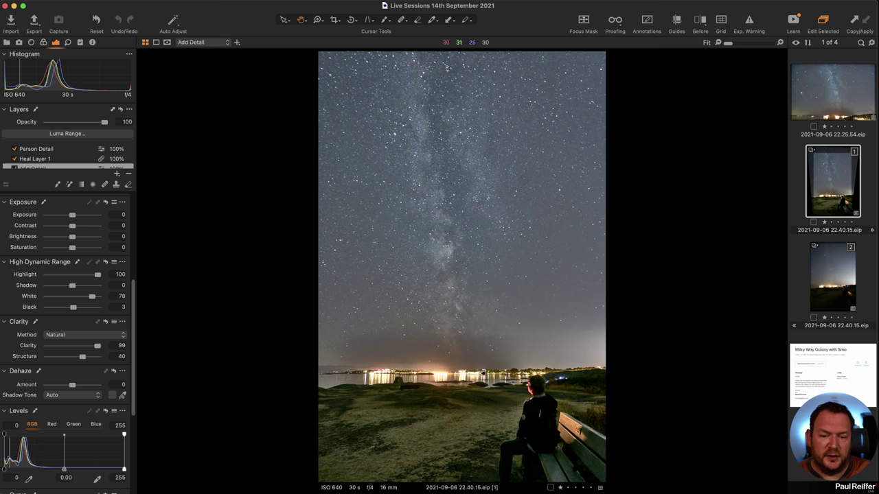
pyautogui.scroll(-3, 48, 151)
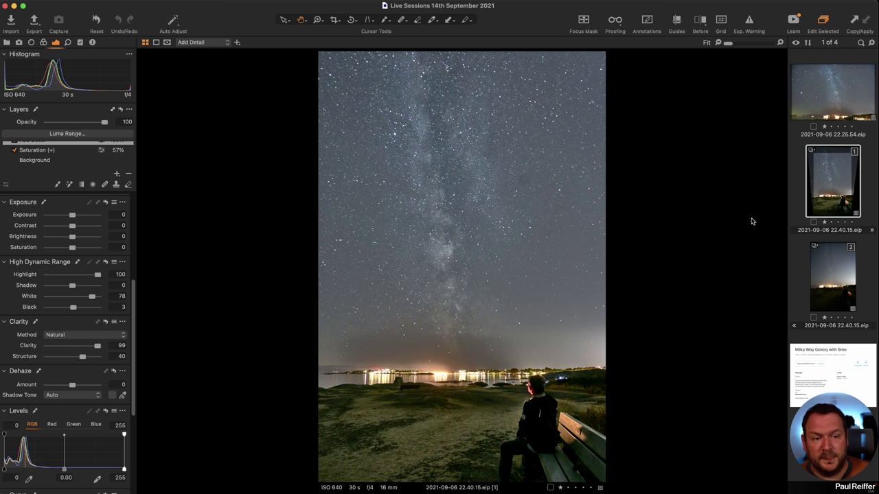
pyautogui.scroll(1, 39, 157)
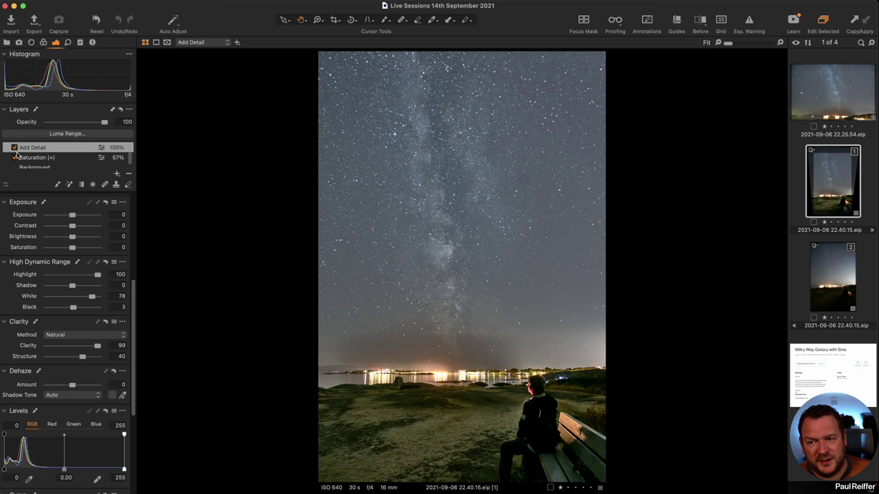
pyautogui.click(14, 148)
pyautogui.click(14, 147)
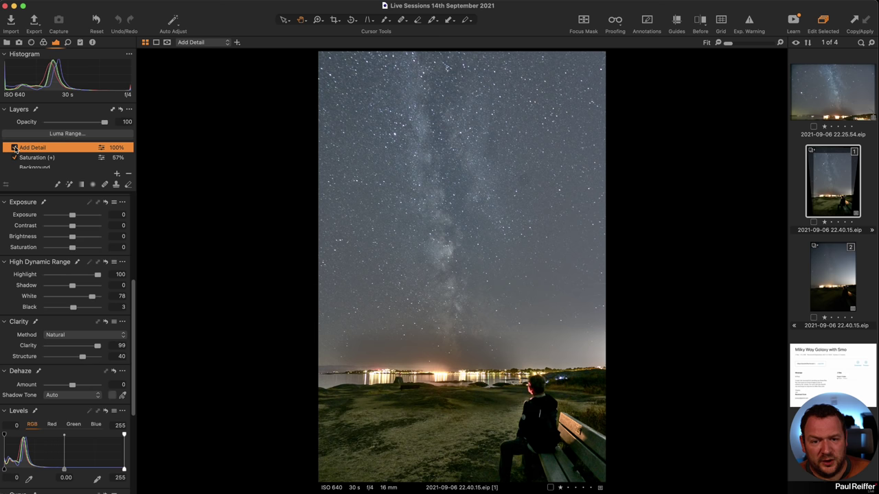
pyautogui.click(46, 168)
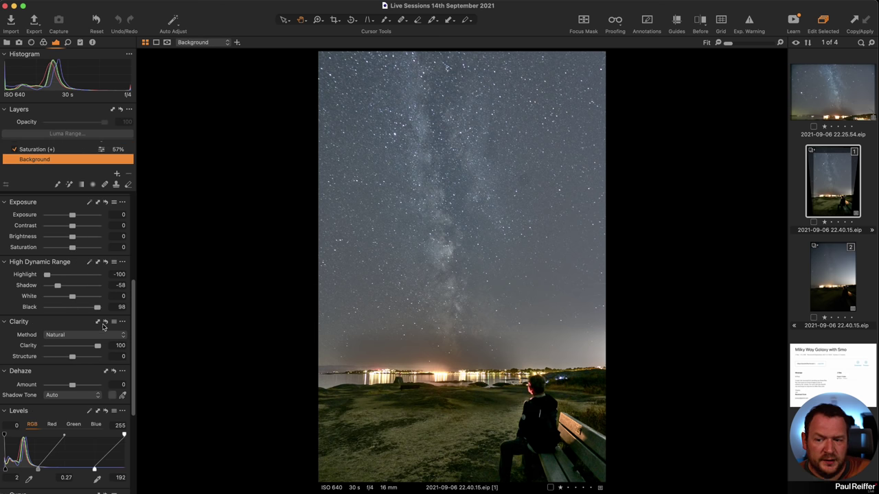
# - Compare the Background layer's Clarity reset against its value of 100, keeping 100
pyautogui.click(105, 322)
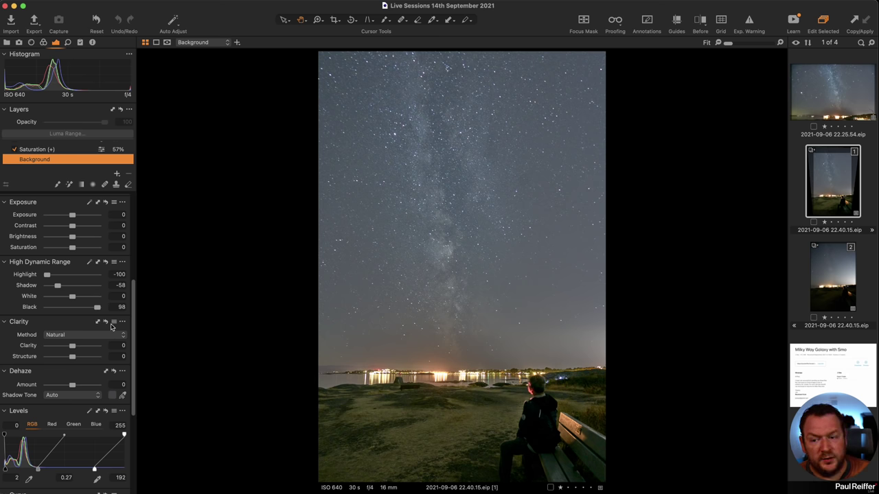
pyautogui.press('super+z')
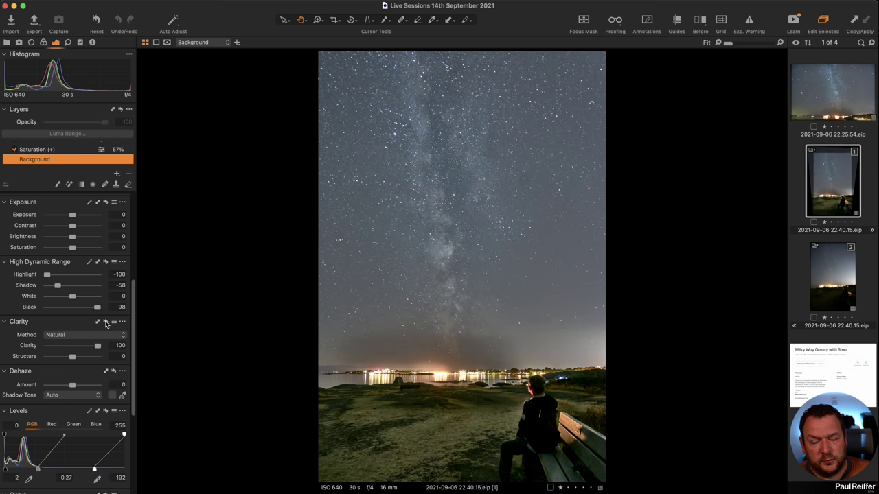
pyautogui.click(106, 322)
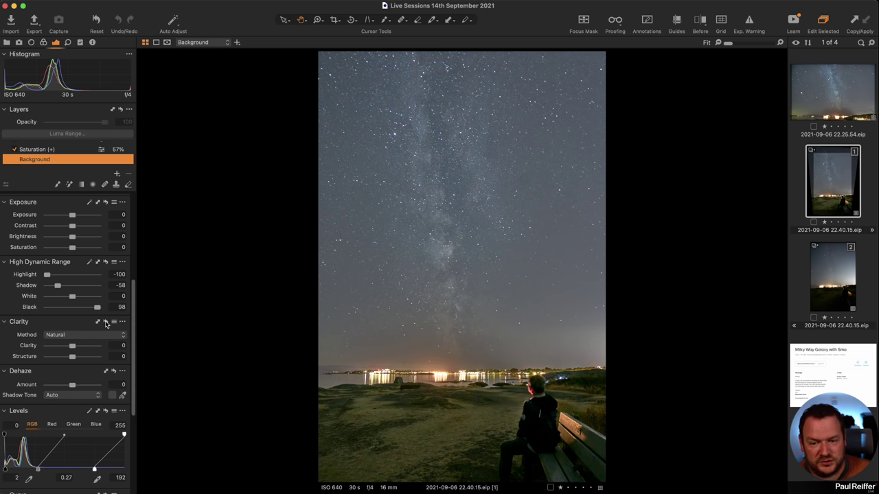
pyautogui.click(106, 323)
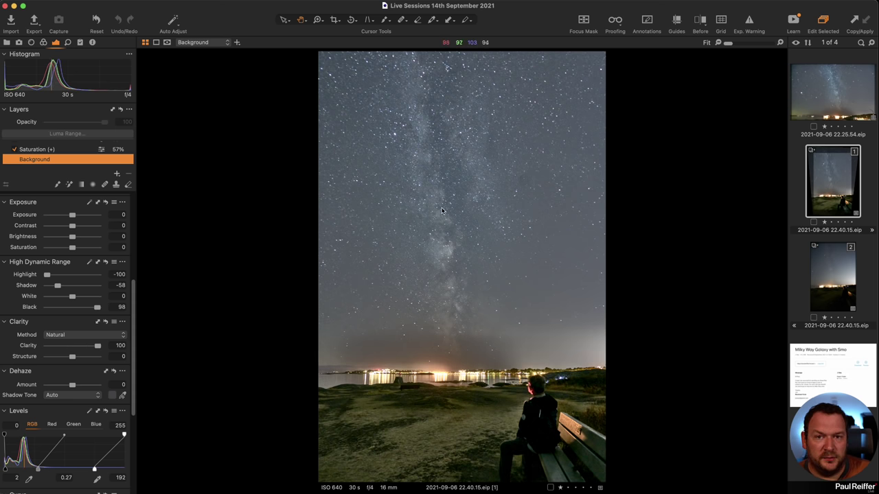
# - At 100% zoom, set Background Clarity to 1 and Saturation to 13, then fit the photo
pyautogui.click(454, 382)
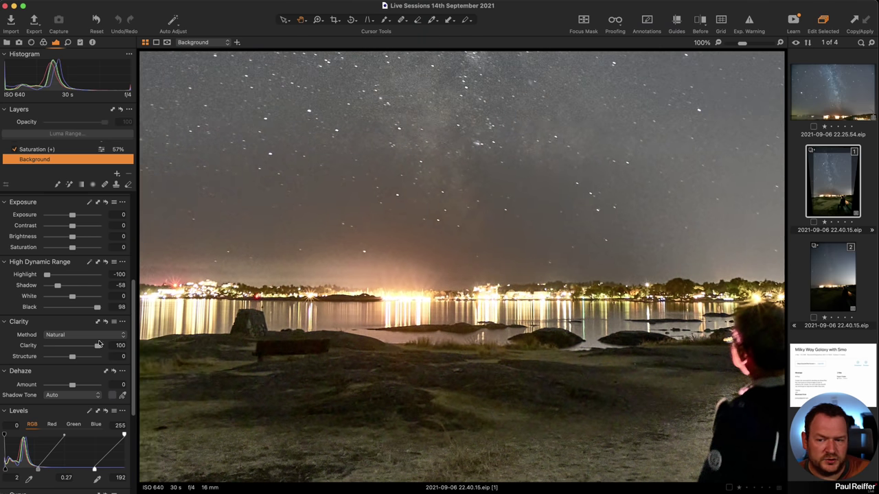
pyautogui.moveTo(97, 349); pyautogui.dragTo(73, 350)
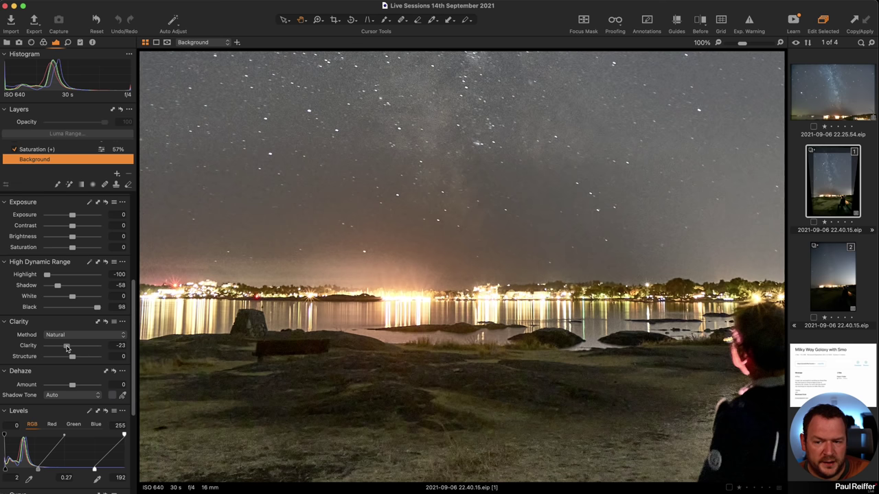
pyautogui.moveTo(493, 384); pyautogui.dragTo(591, 206)
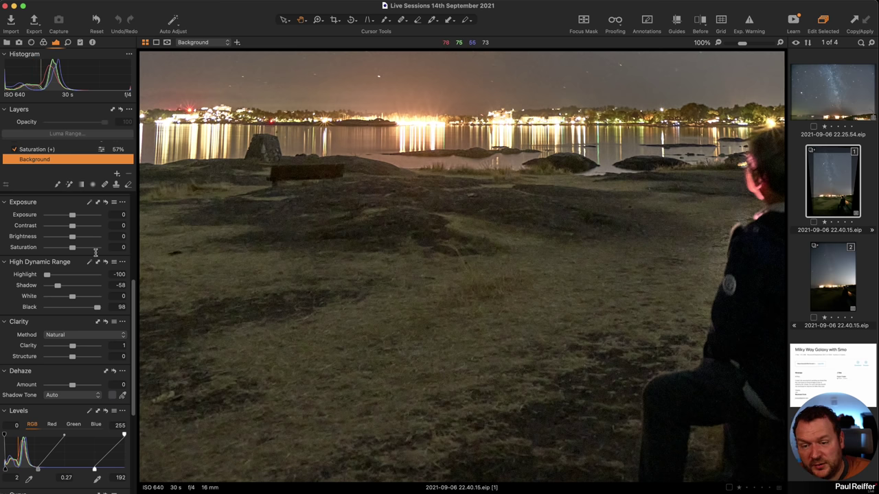
pyautogui.scroll(1, 76, 278)
pyautogui.scroll(3, 76, 278)
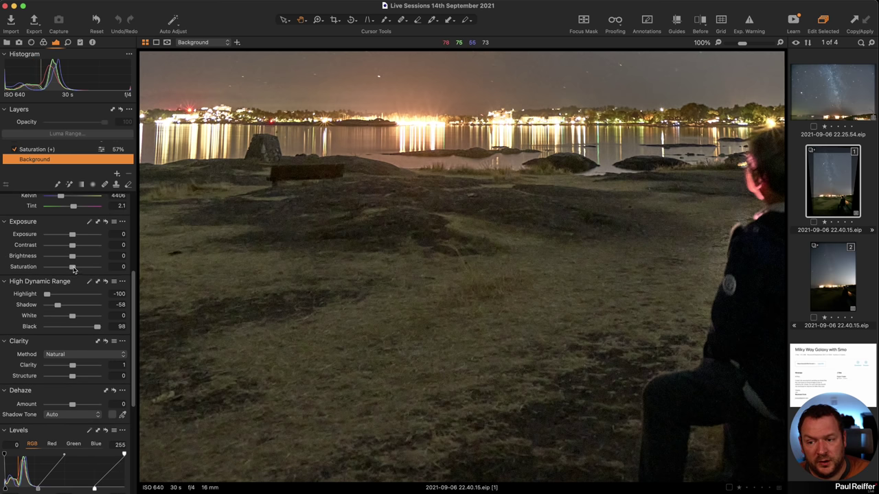
pyautogui.moveTo(76, 268); pyautogui.dragTo(76, 268)
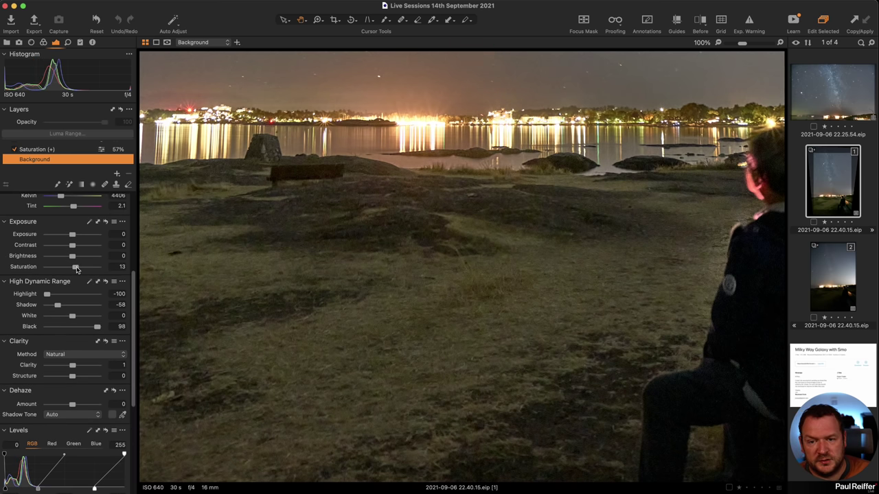
pyautogui.click(453, 227)
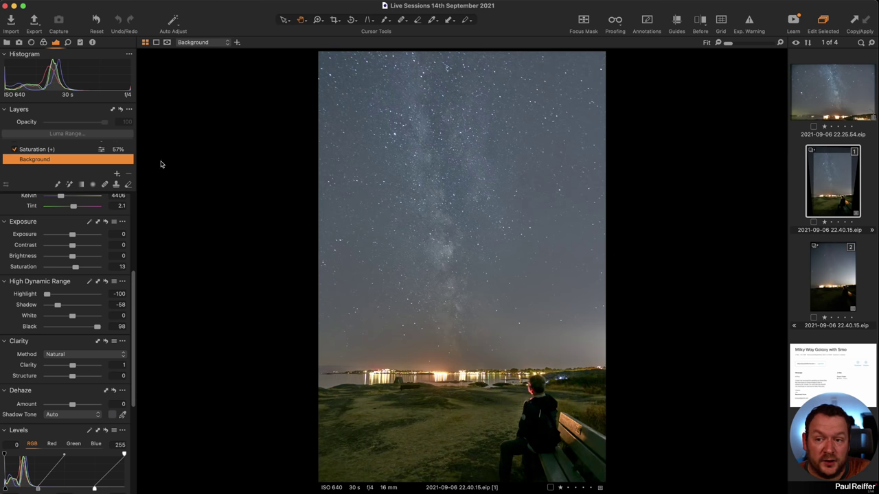
pyautogui.scroll(2, 62, 158)
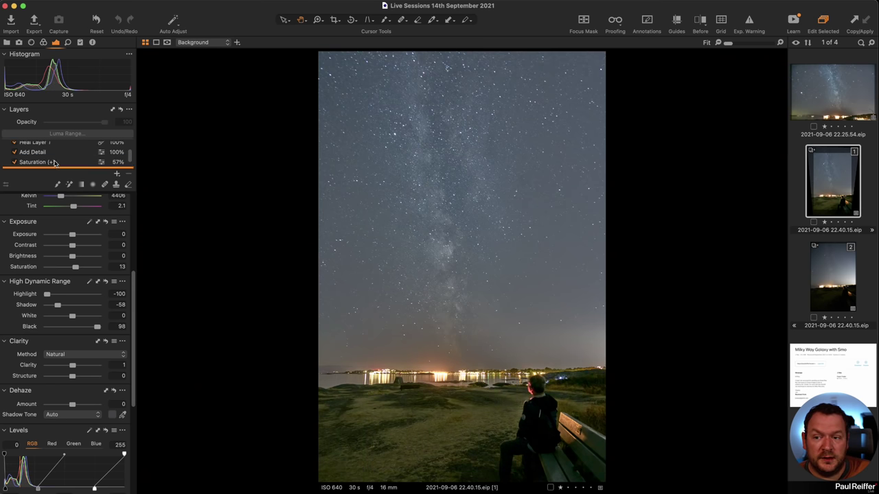
# - Add a new adjustment layer named 'Sky Clarity'
pyautogui.click(117, 174)
pyautogui.doubleClick(60, 149)
pyautogui.write('Sky Clarity')
pyautogui.press('Return')
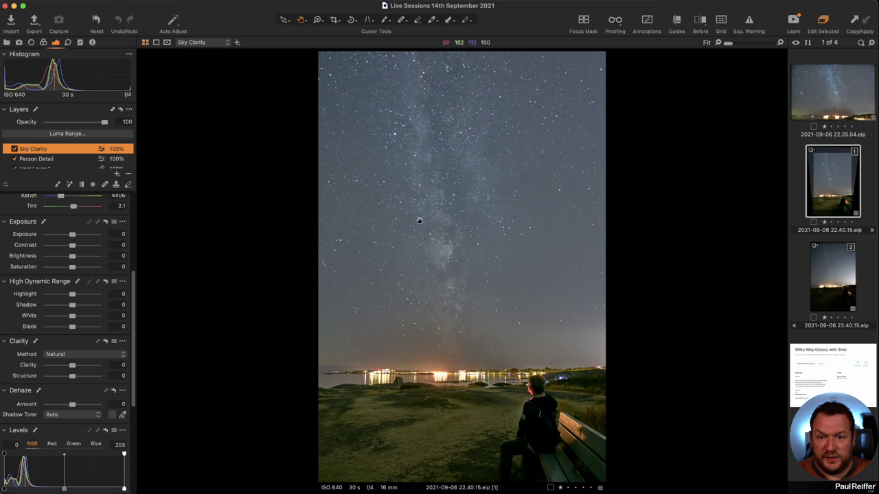
# - Draw a linear gradient mask over the sky and adjust it with the mask overlay shown
pyautogui.click(82, 184)
pyautogui.moveTo(453, 114); pyautogui.dragTo(455, 399)
pyautogui.press('m')
pyautogui.moveTo(461, 111); pyautogui.dragTo(473, 223)
pyautogui.moveTo(487, 291); pyautogui.dragTo(489, 298)
pyautogui.press('m')
# - Set the Sky Clarity layer's Clarity to 100 and reposition the gradient edges above the horizon
pyautogui.moveTo(81, 371); pyautogui.dragTo(123, 372)
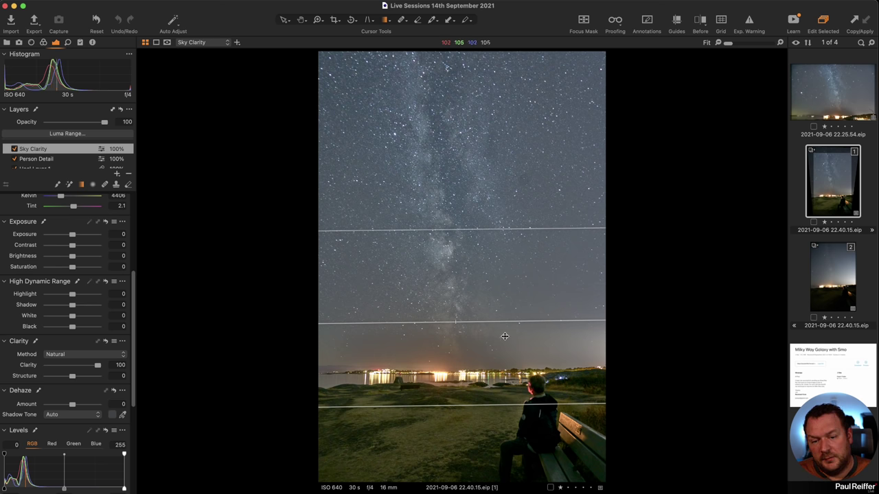
pyautogui.moveTo(473, 405); pyautogui.dragTo(473, 338)
pyautogui.moveTo(459, 231); pyautogui.dragTo(459, 167)
pyautogui.press('m')
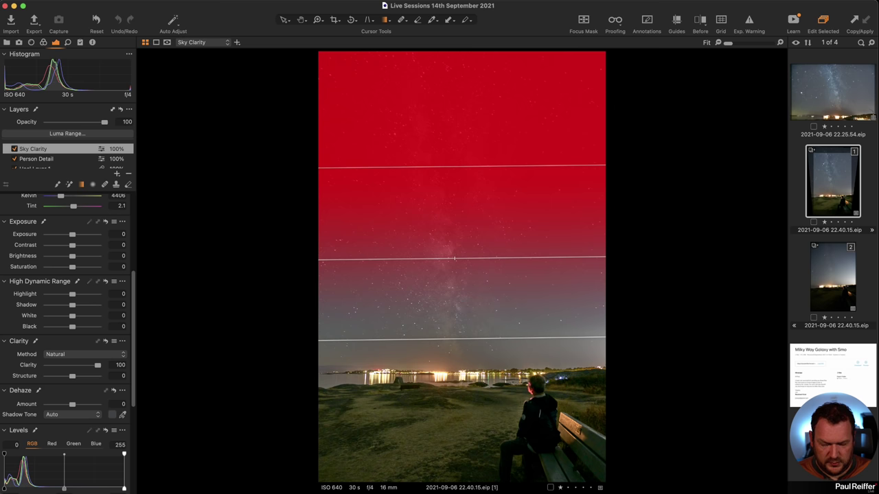
pyautogui.press('m')
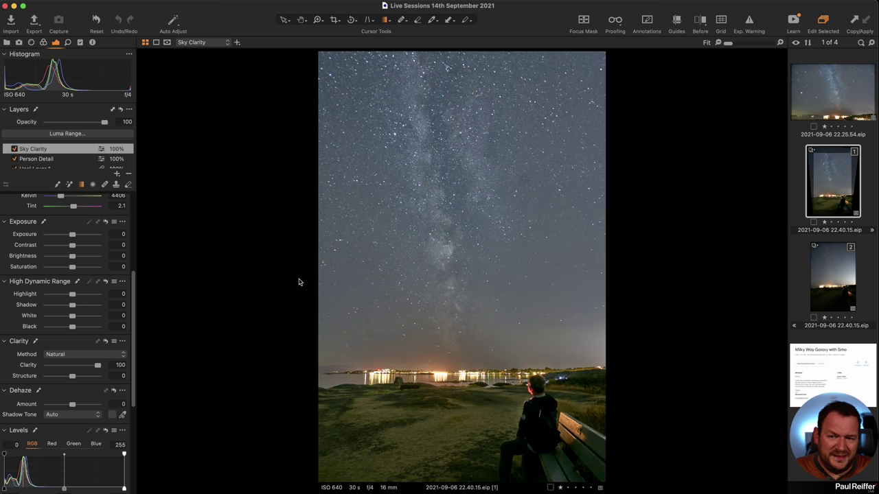
pyautogui.click(14, 149)
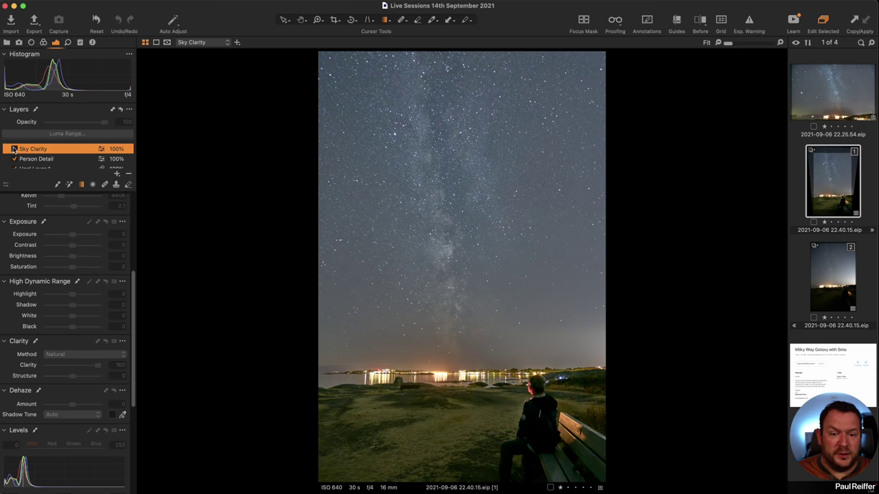
pyautogui.click(14, 149)
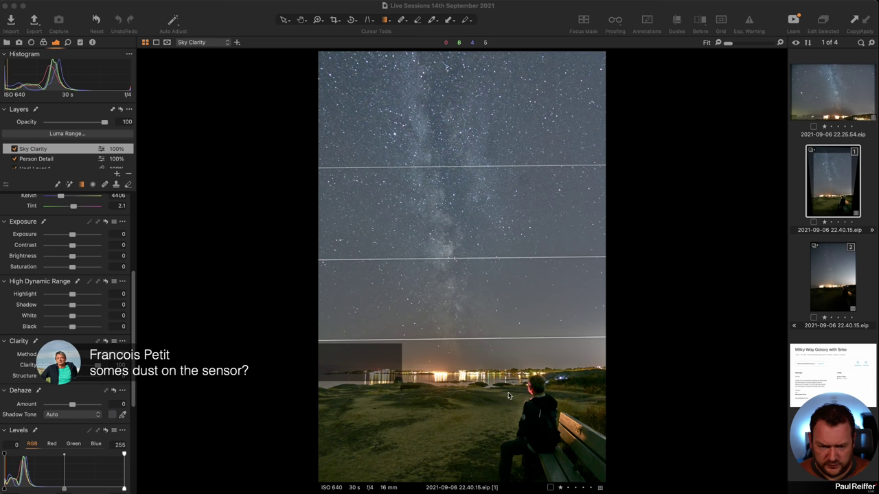
pyautogui.click(493, 355)
pyautogui.moveTo(493, 355); pyautogui.dragTo(592, 288)
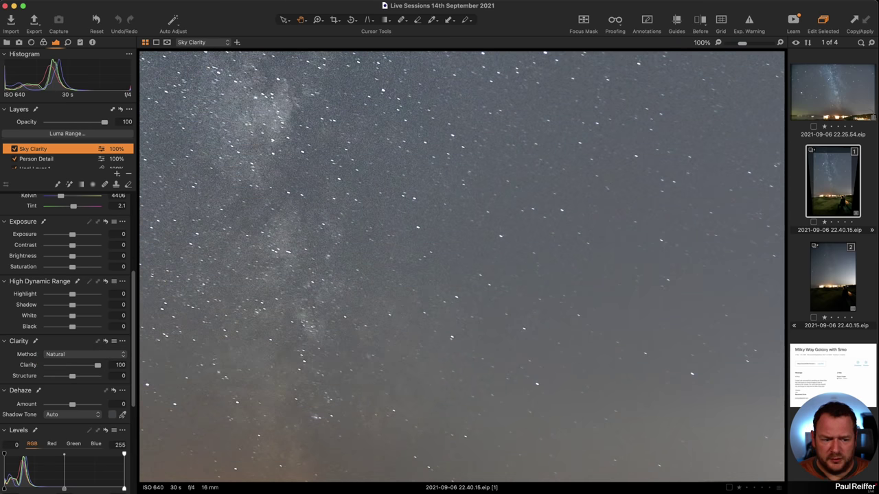
# - Fit the photo and clone the edited variant as variant 3
pyautogui.click(471, 334)
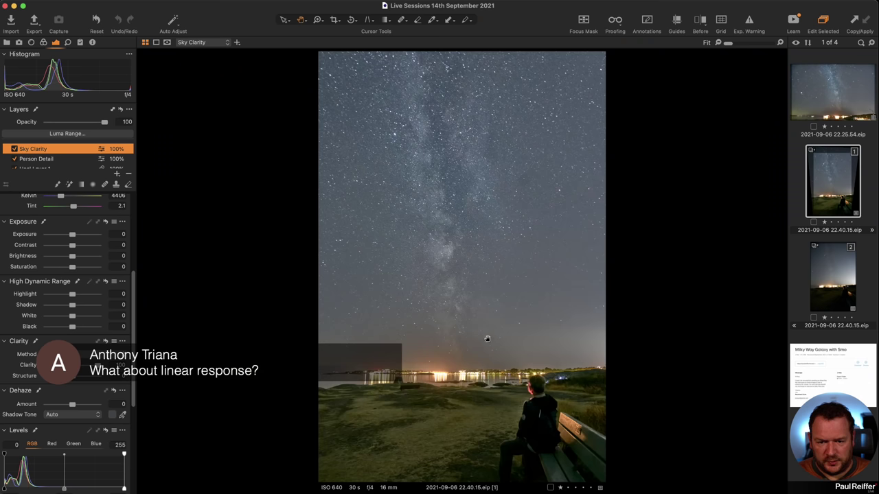
pyautogui.rightClick(846, 190)
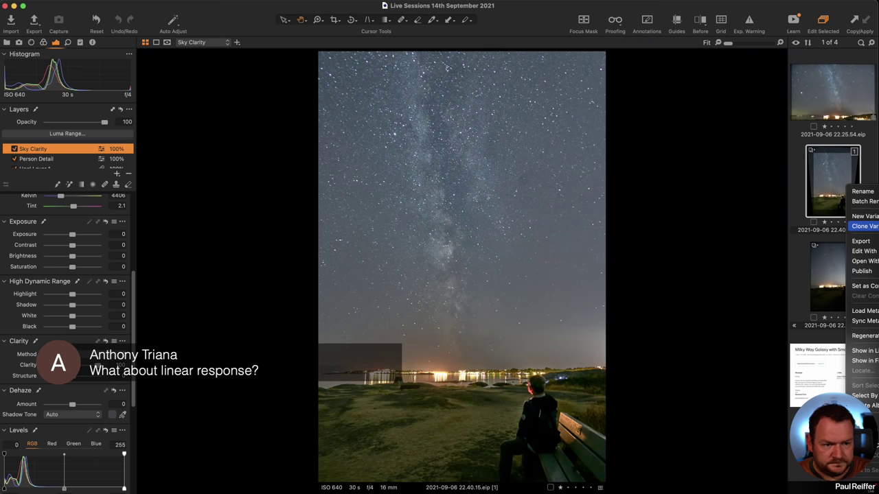
pyautogui.click(864, 226)
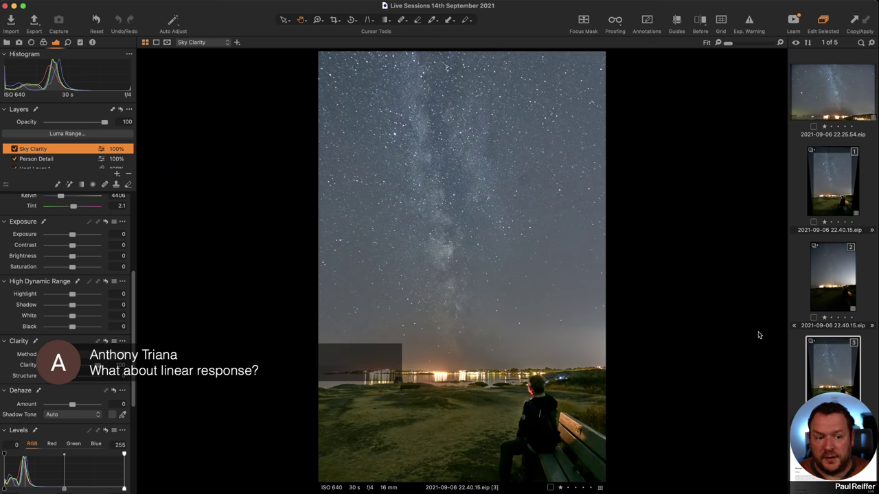
# - Set variant 2's base curve to Linear Response, then view variant 1 with the Auto curve
pyautogui.click(855, 267)
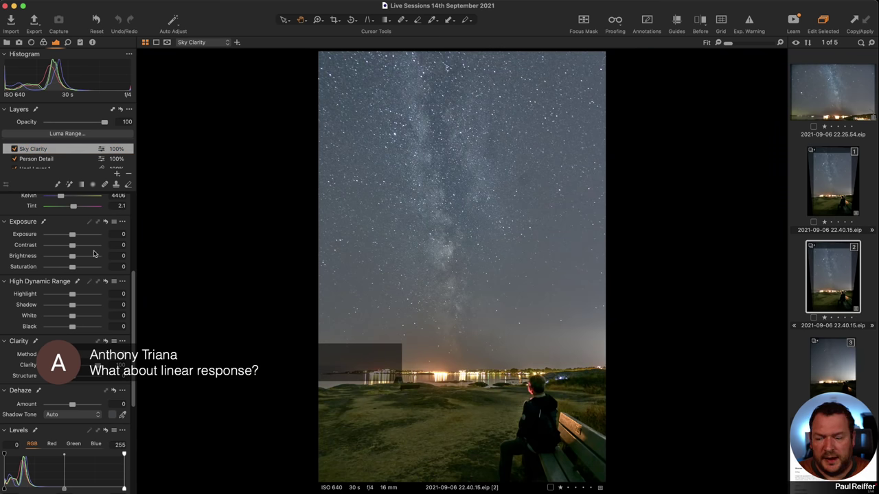
pyautogui.click(43, 42)
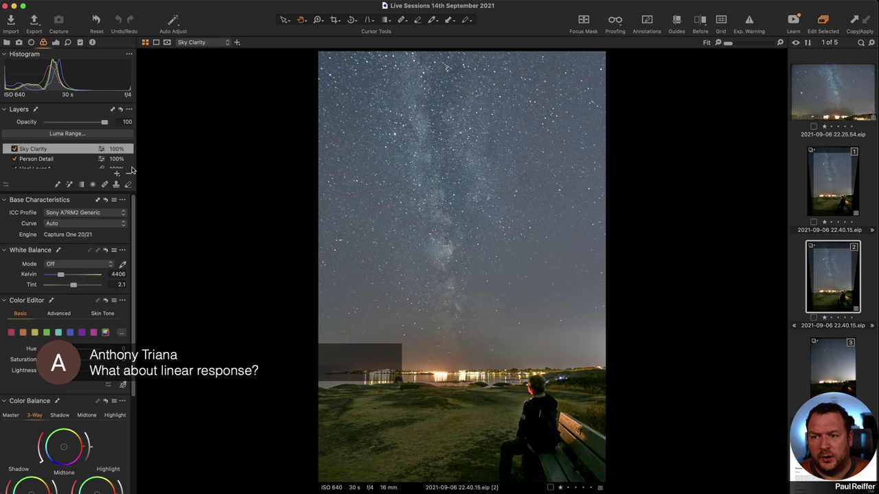
pyautogui.click(65, 227)
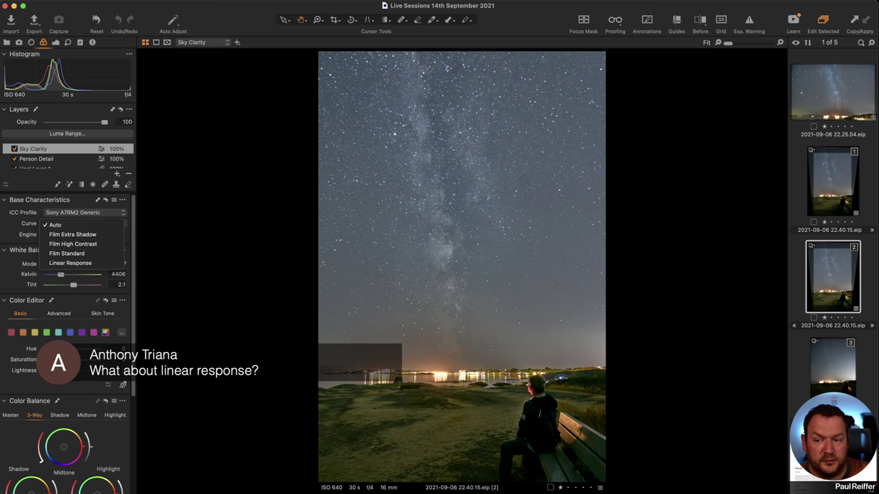
pyautogui.click(75, 265)
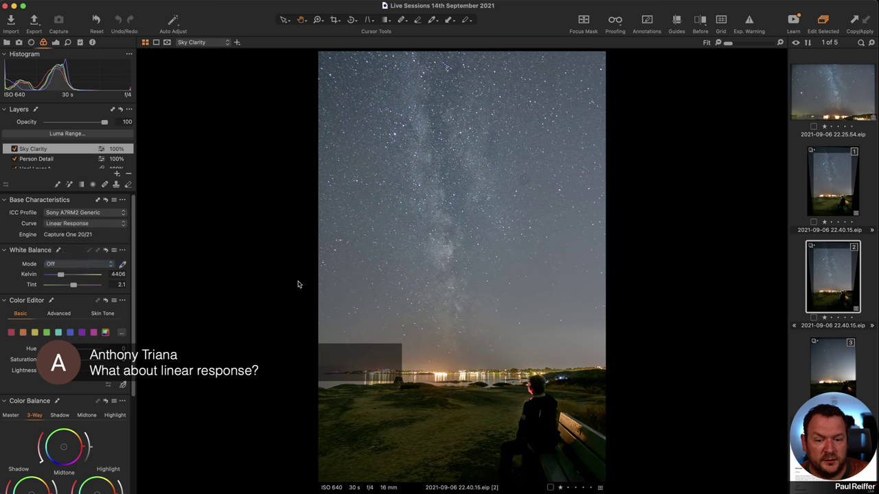
pyautogui.click(837, 186)
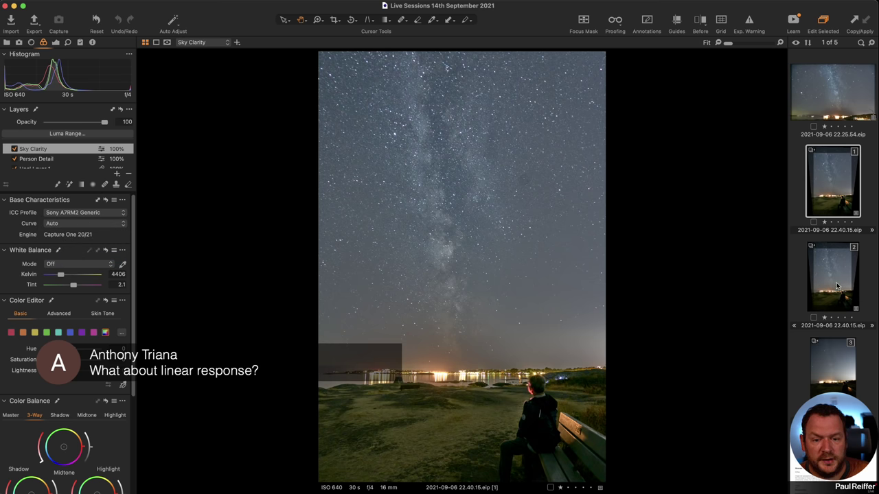
# - Flip between the Linear Response and Auto variants at 100% on the horizon lights
pyautogui.click(837, 285)
pyautogui.click(826, 199)
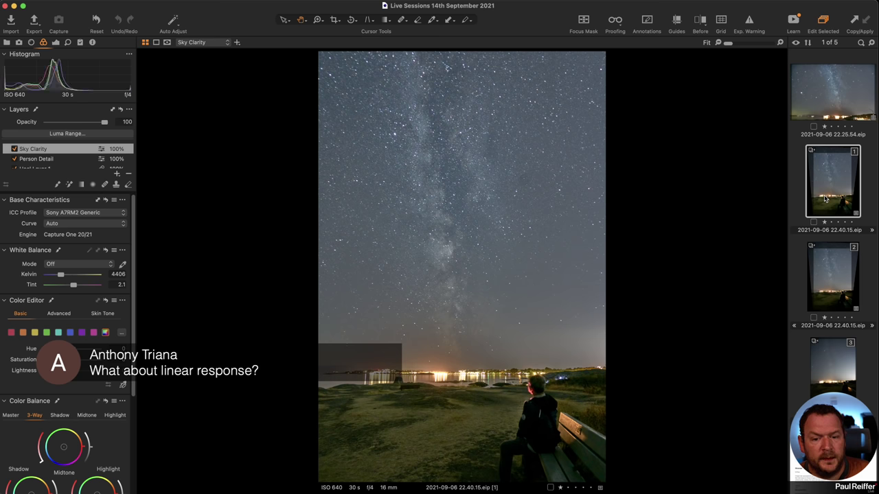
pyautogui.click(823, 277)
pyautogui.click(435, 378)
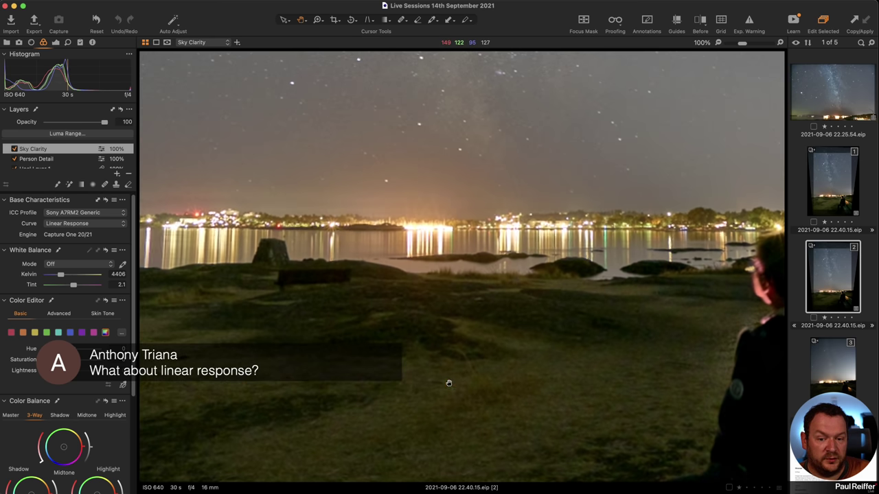
pyautogui.click(831, 179)
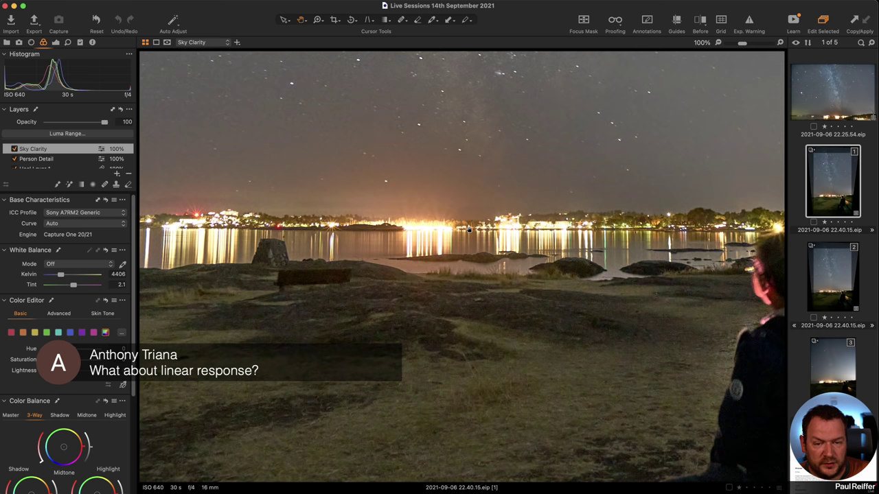
# - Compare both variants side by side at 100% and 200%, then show only variant 2
pyautogui.keyDown('super'); pyautogui.click(833, 274); pyautogui.keyUp('super')
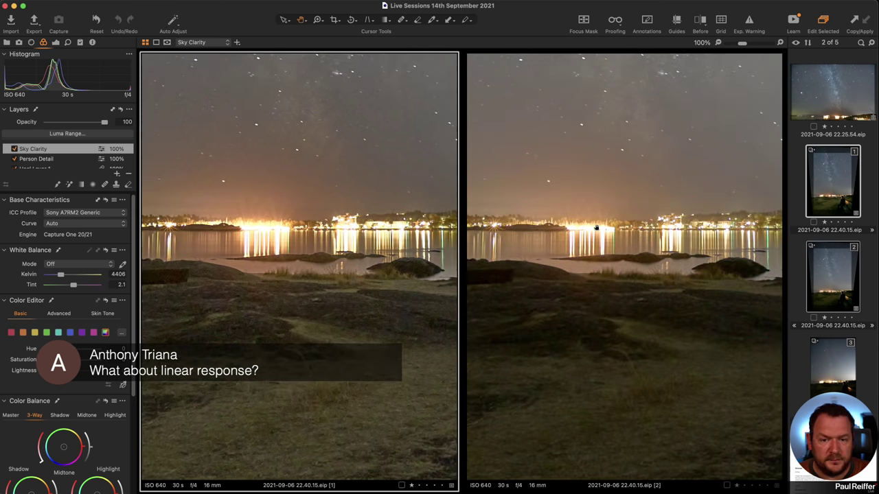
pyautogui.click(596, 228)
pyautogui.click(608, 370)
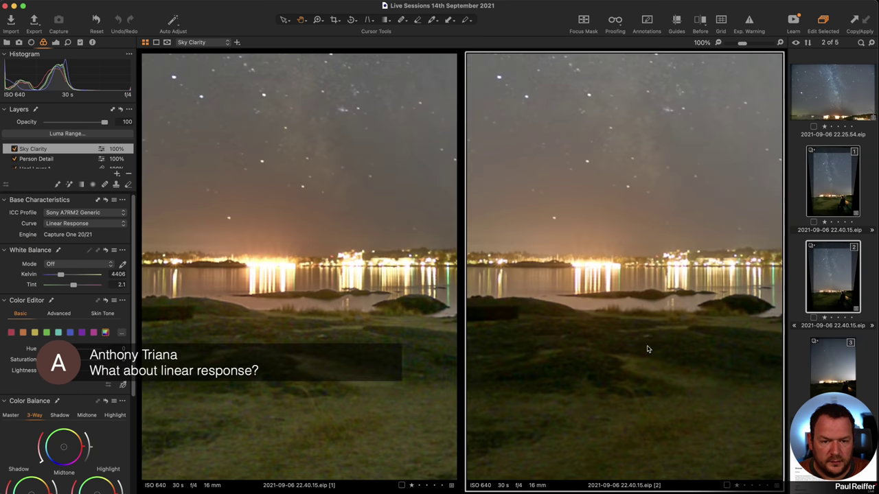
pyautogui.press('z')
pyautogui.click(658, 292)
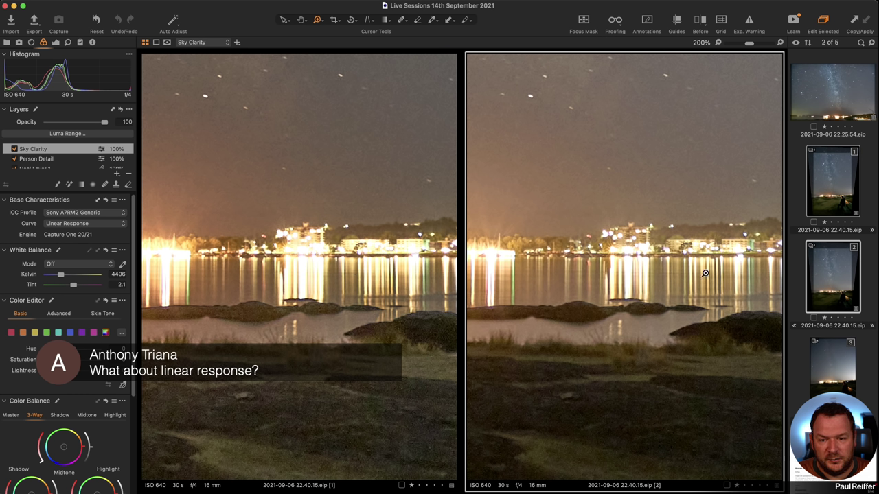
pyautogui.click(653, 218)
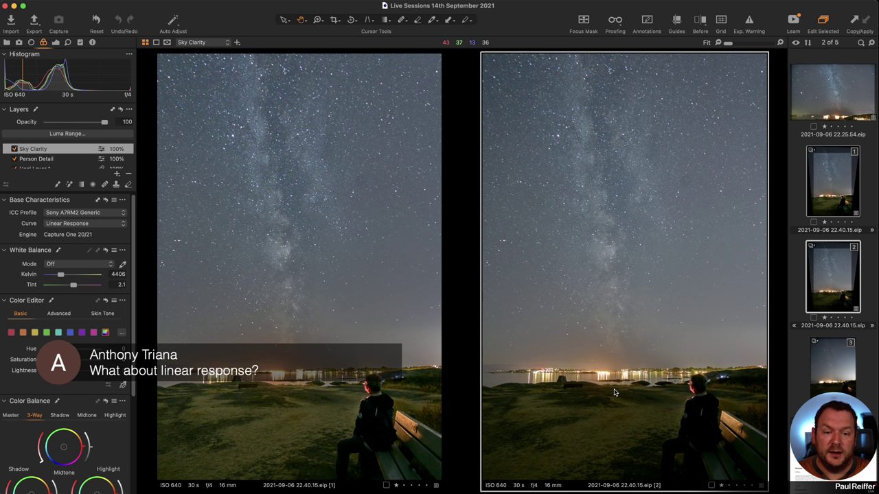
pyautogui.click(804, 270)
pyautogui.click(829, 273)
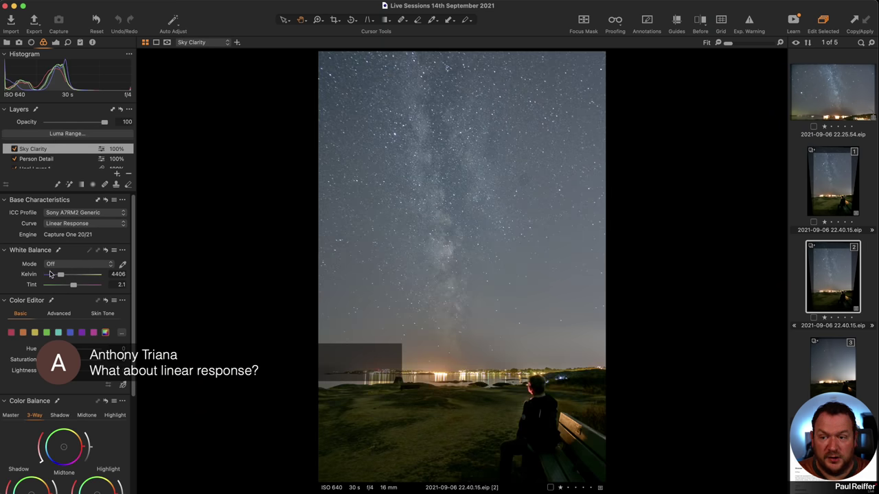
# - Draw a linear gradient mask on the Sky Clarity layer fading from upper sky to horizon
pyautogui.click(55, 42)
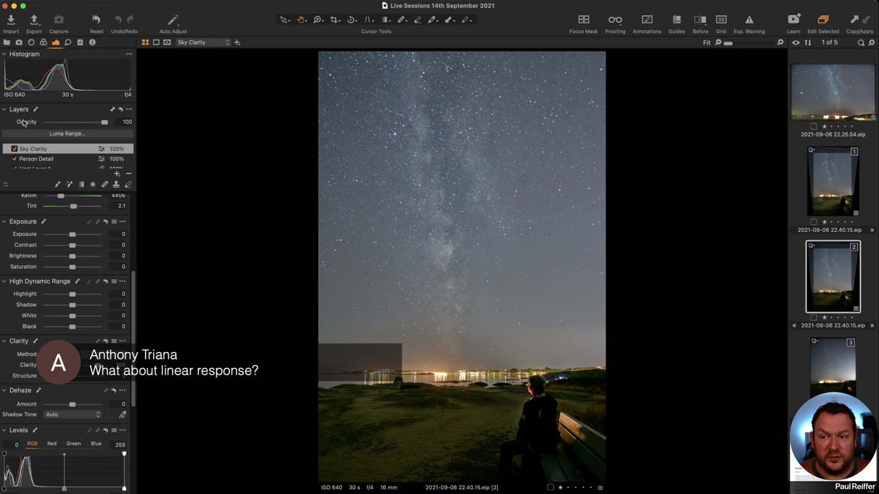
pyautogui.click(39, 150)
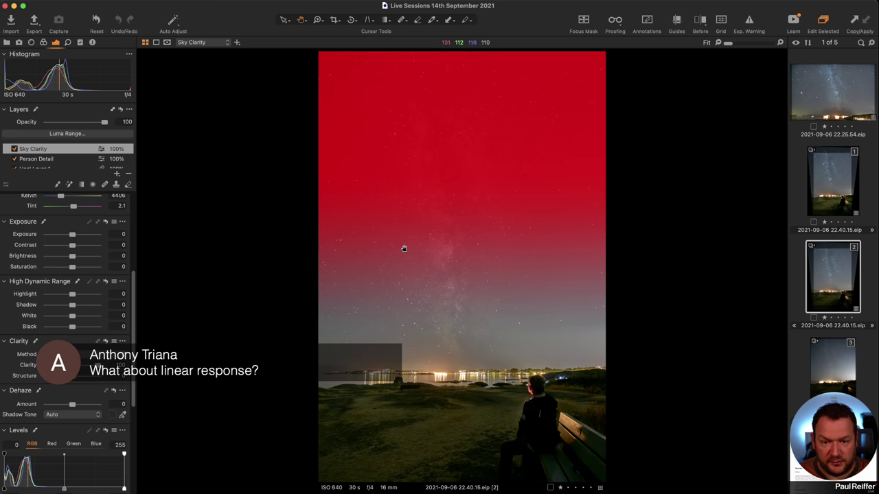
pyautogui.scroll(1, 86, 203)
pyautogui.press('m')
pyautogui.click(83, 185)
pyautogui.moveTo(450, 166); pyautogui.dragTo(460, 365)
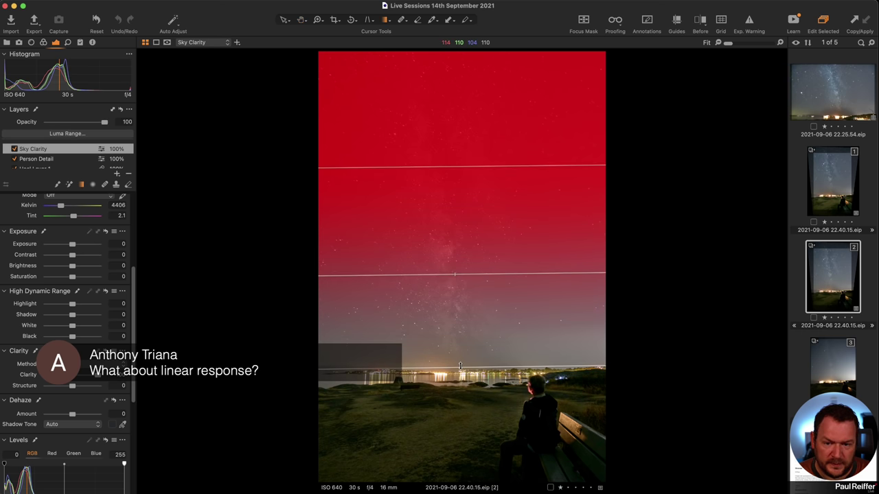
# - Set the sky layer's Contrast 18, Highlight and White 100, Shadow -14, then view variant 3
pyautogui.moveTo(72, 258); pyautogui.dragTo(81, 258)
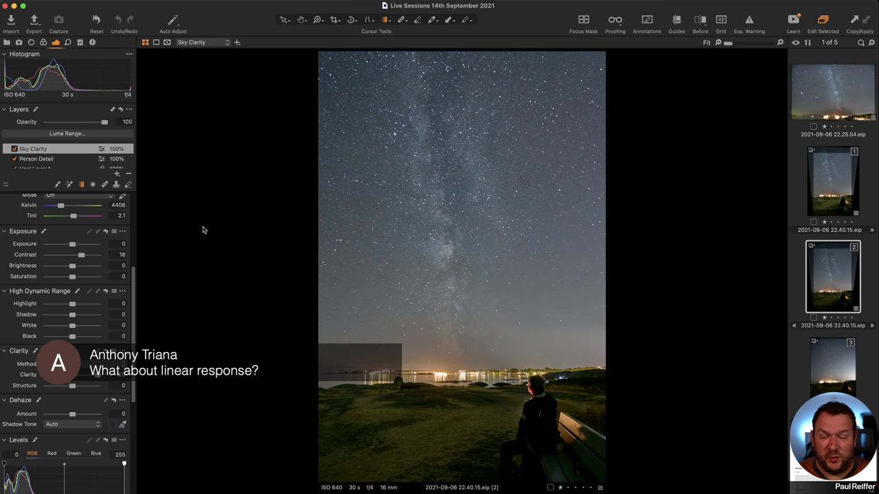
pyautogui.moveTo(72, 303); pyautogui.dragTo(97, 333)
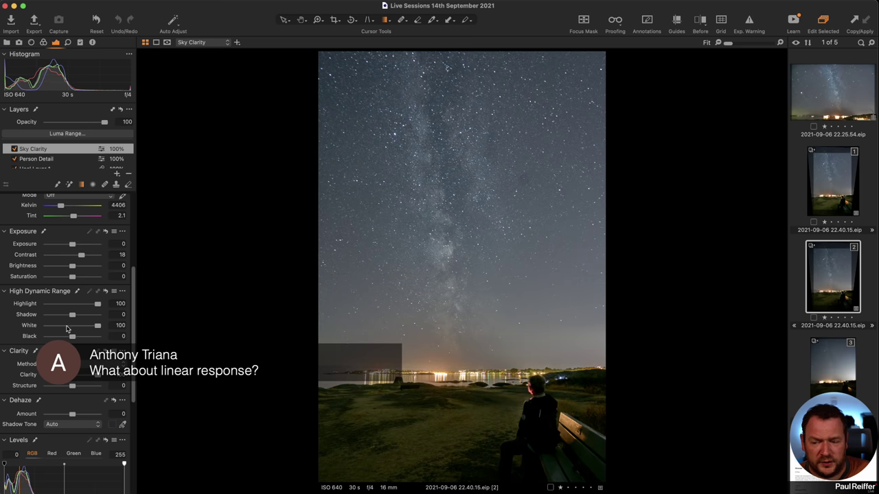
pyautogui.moveTo(73, 316); pyautogui.dragTo(70, 316)
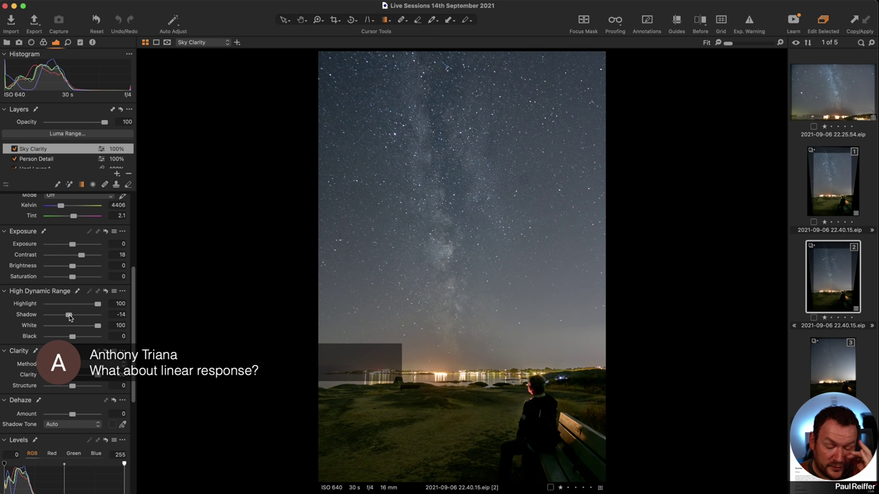
pyautogui.click(837, 377)
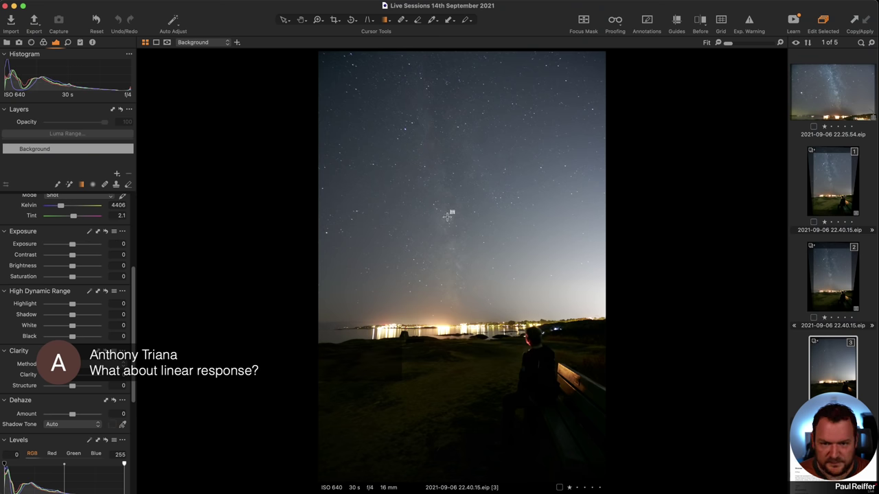
pyautogui.click(445, 169)
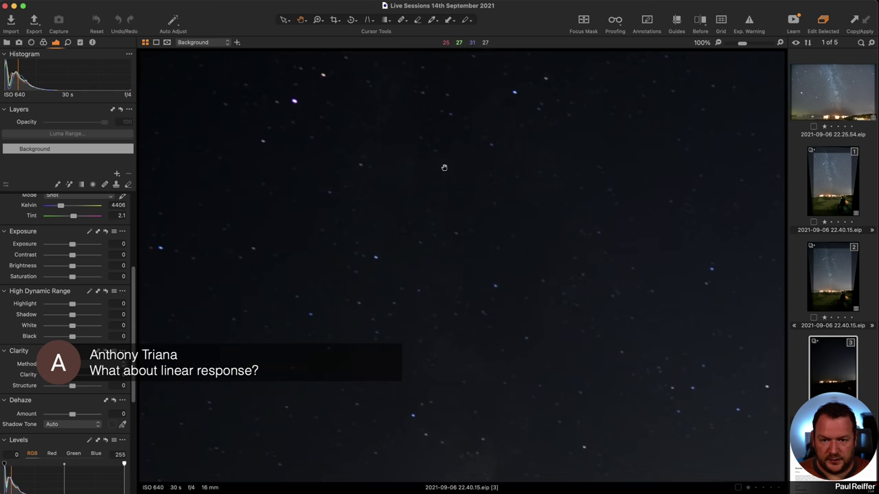
pyautogui.press('q')
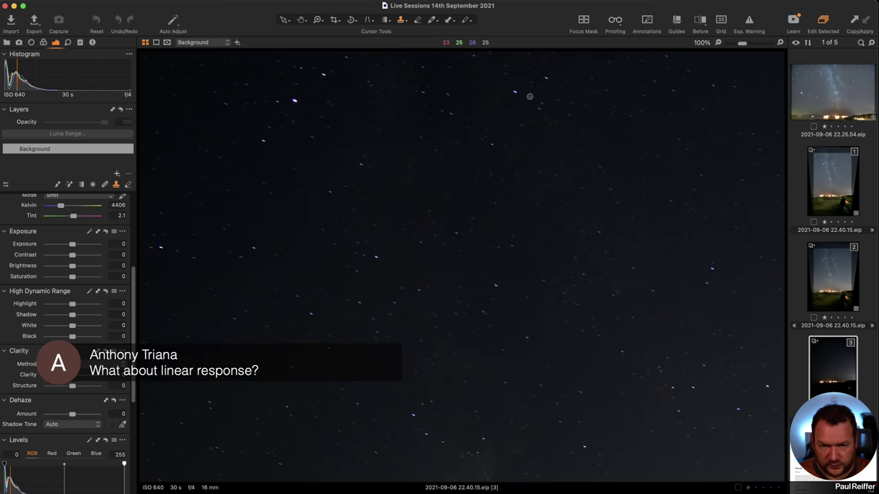
pyautogui.press('z')
pyautogui.moveTo(505, 84); pyautogui.dragTo(527, 100)
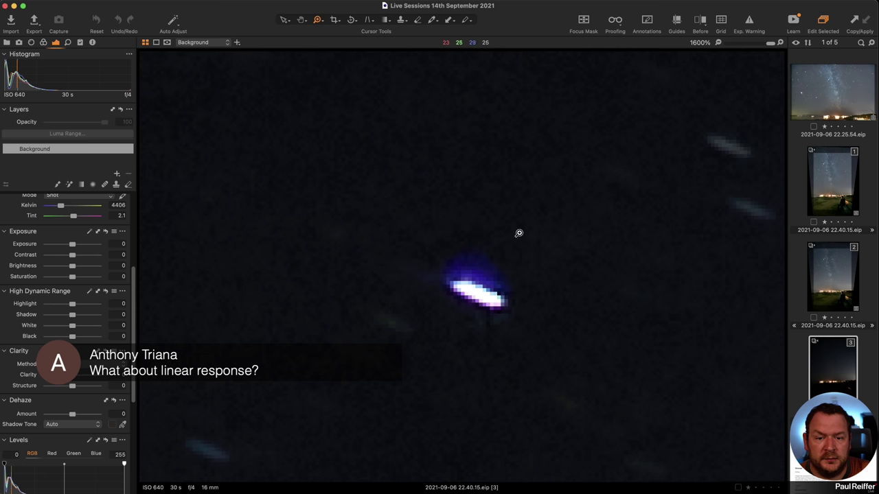
pyautogui.press('v')
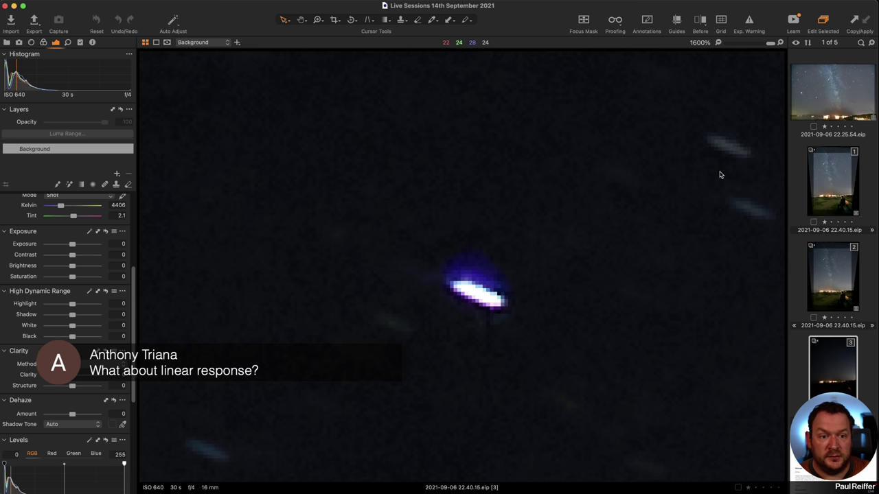
pyautogui.moveTo(720, 172); pyautogui.dragTo(526, 165)
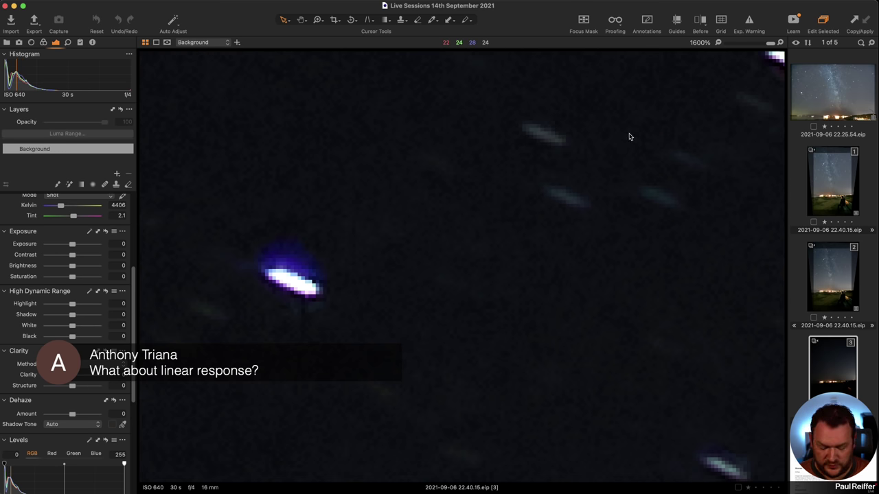
pyautogui.hscroll(-5, 412, 172)
pyautogui.hscroll(2, 471, 138)
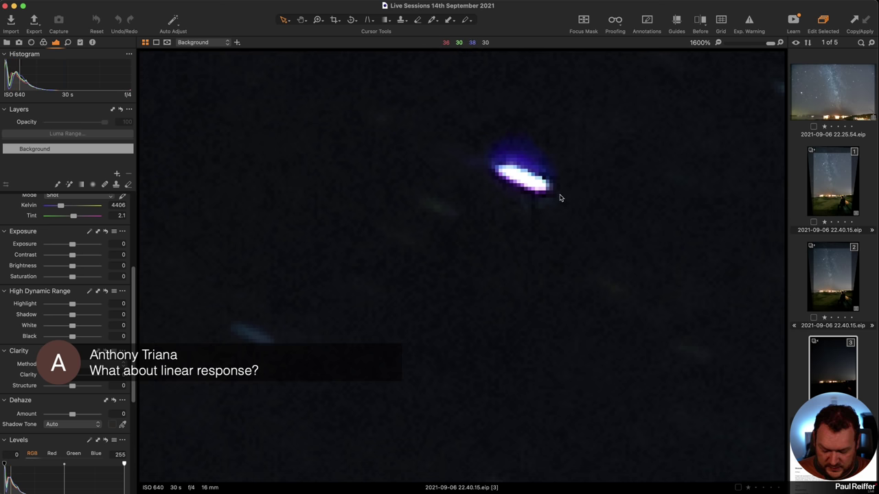
pyautogui.press('super+0')
pyautogui.press('super+alt+0')
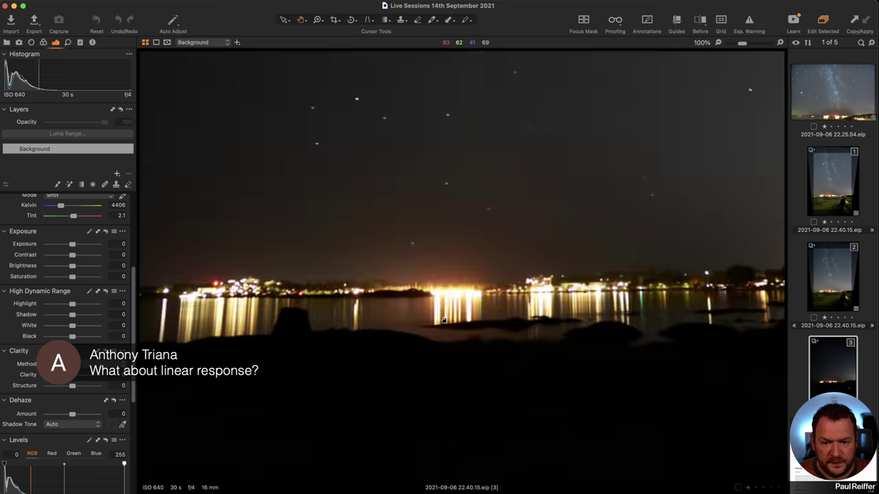
pyautogui.press('v')
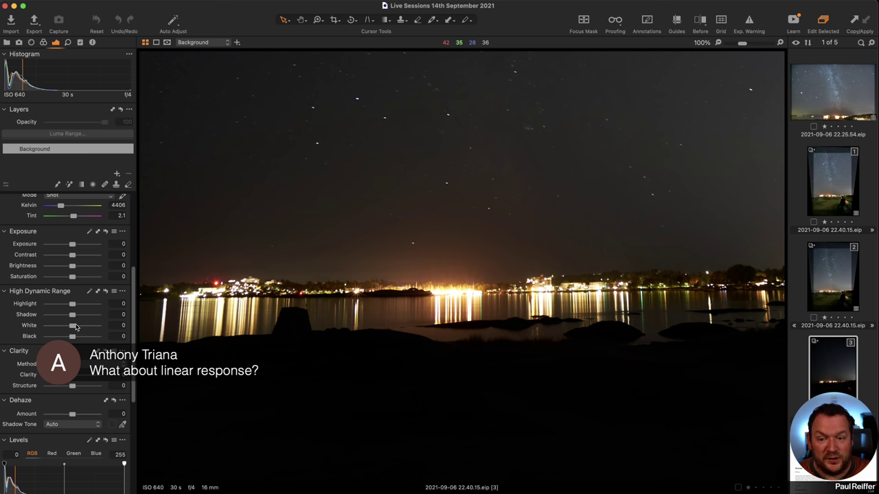
pyautogui.click(824, 263)
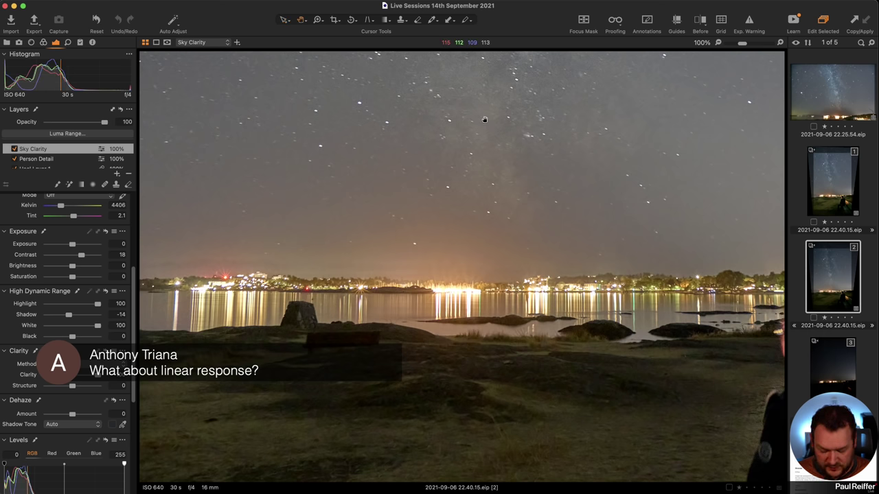
# - Fit the image and check the Sky Clarity layer's mask overlay
pyautogui.click(484, 124)
pyautogui.press('m')
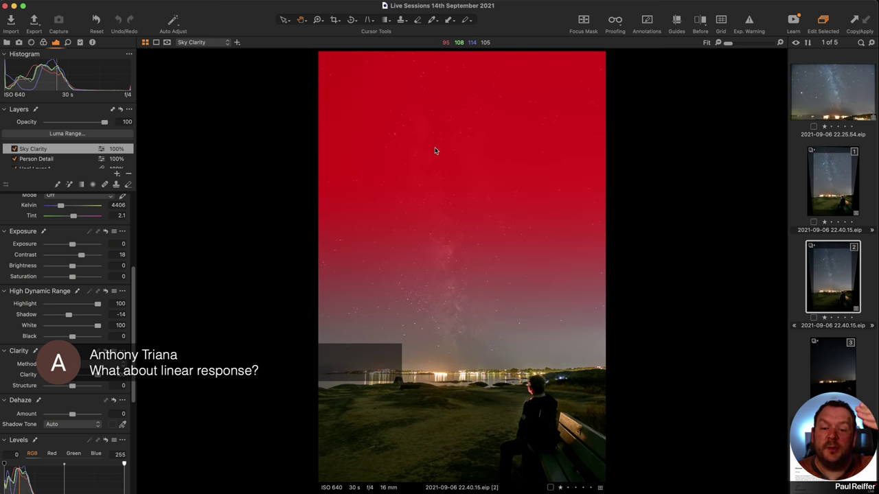
pyautogui.press('m')
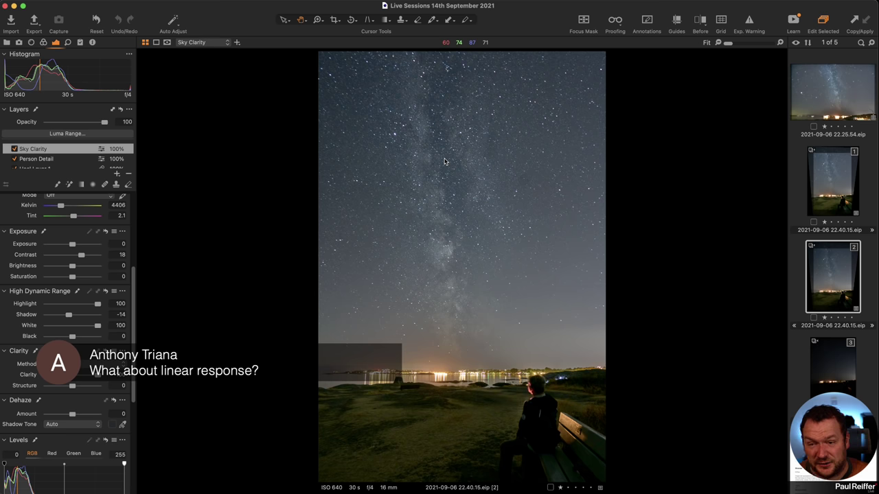
# - On Sky Clarity, set Shadow -10, Contrast 23, Brightness 7, and white balance 4132 K, tint 4.2
pyautogui.moveTo(69, 317); pyautogui.dragTo(70, 317)
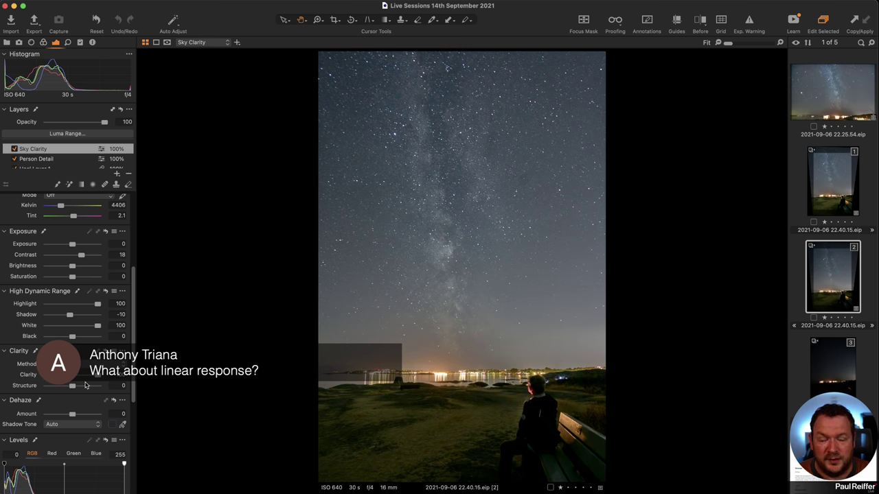
pyautogui.moveTo(81, 257); pyautogui.dragTo(84, 257)
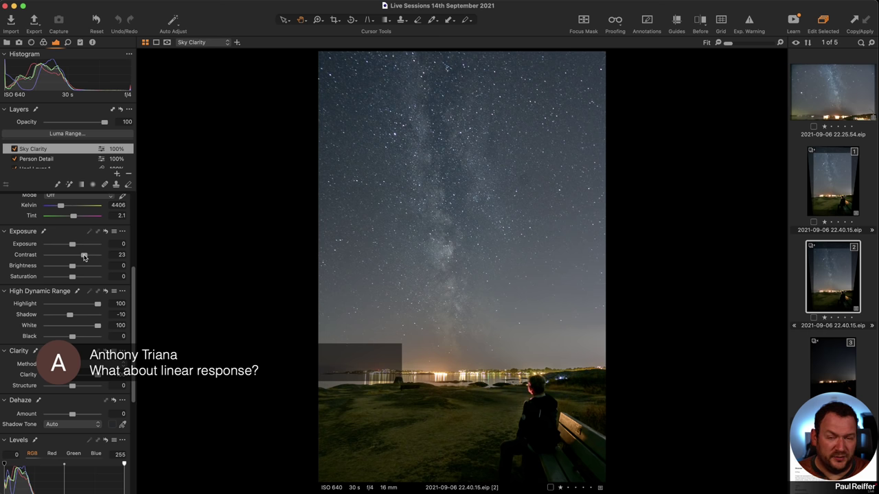
pyautogui.moveTo(72, 268); pyautogui.dragTo(76, 267)
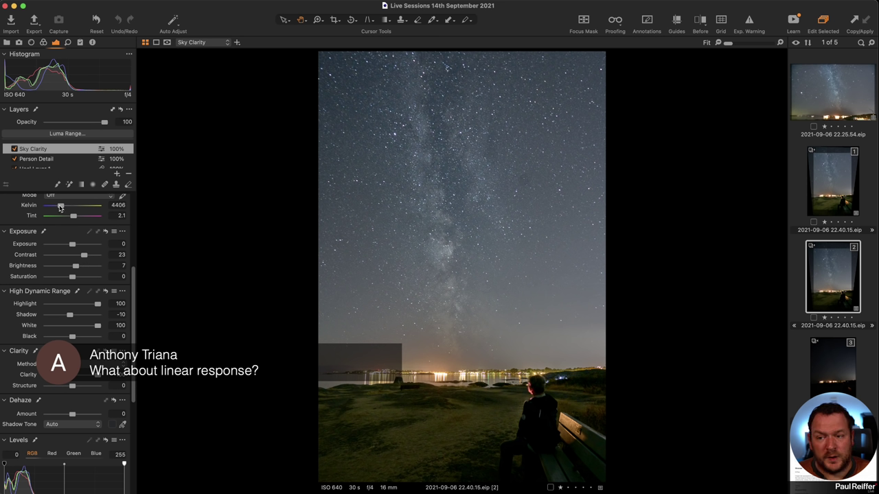
pyautogui.moveTo(61, 208); pyautogui.dragTo(75, 217)
pyautogui.click(74, 217)
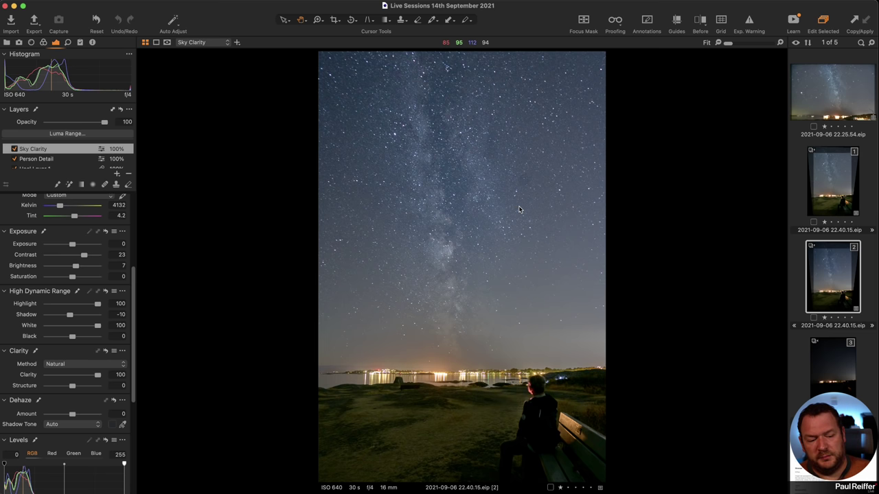
# - Check the edit against the original in split view, then set Vignetting Amount to -0.59
pyautogui.press('y')
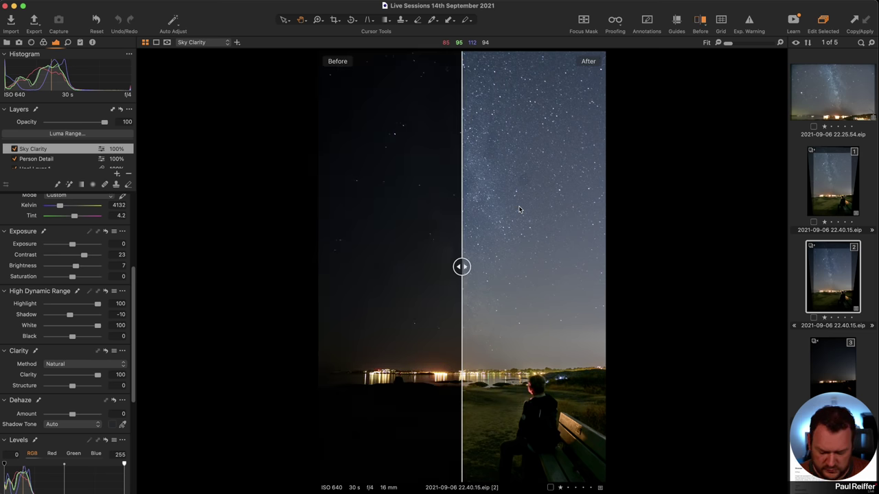
pyautogui.moveTo(469, 269); pyautogui.dragTo(229, 324)
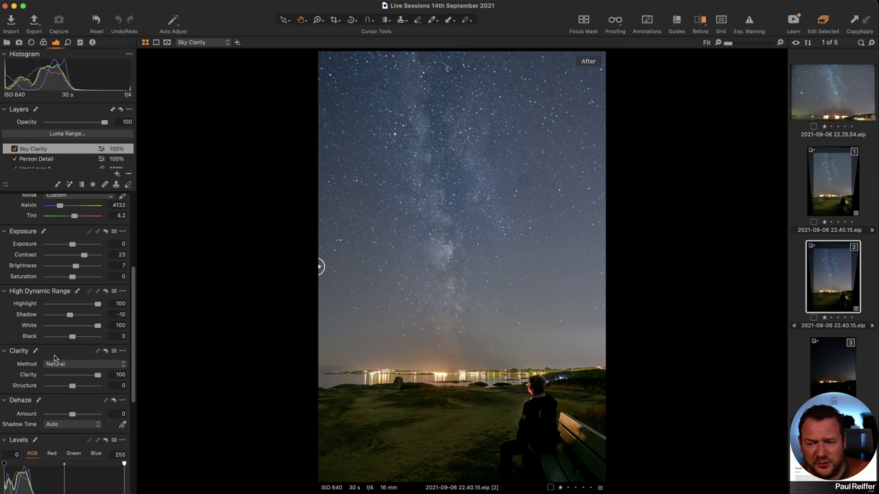
pyautogui.scroll(-10, 76, 474)
pyautogui.moveTo(75, 478); pyautogui.dragTo(72, 478)
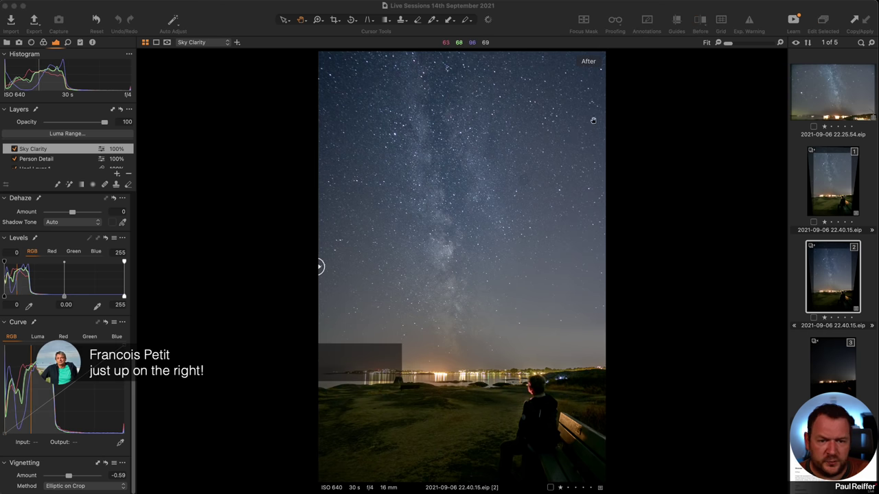
# - Zoom to 100% on the upper sky, pan around, then re-zoom to check star crispness
pyautogui.click(568, 112)
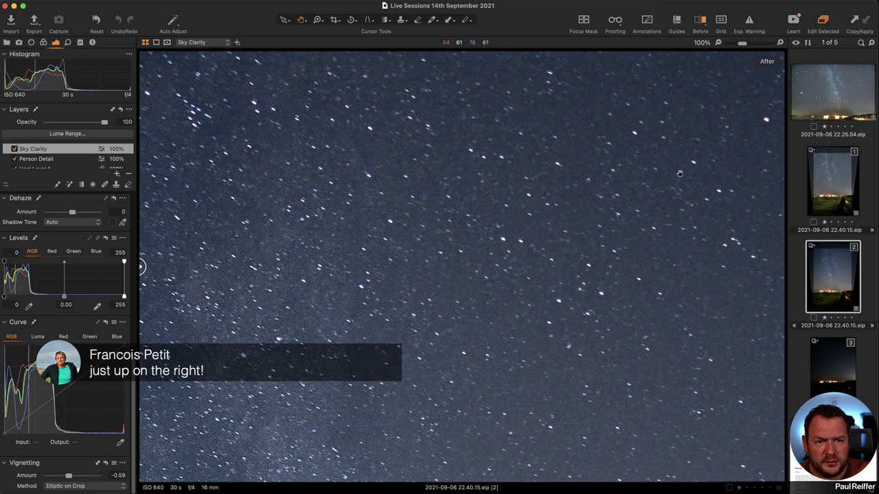
pyautogui.moveTo(586, 317); pyautogui.dragTo(534, 204)
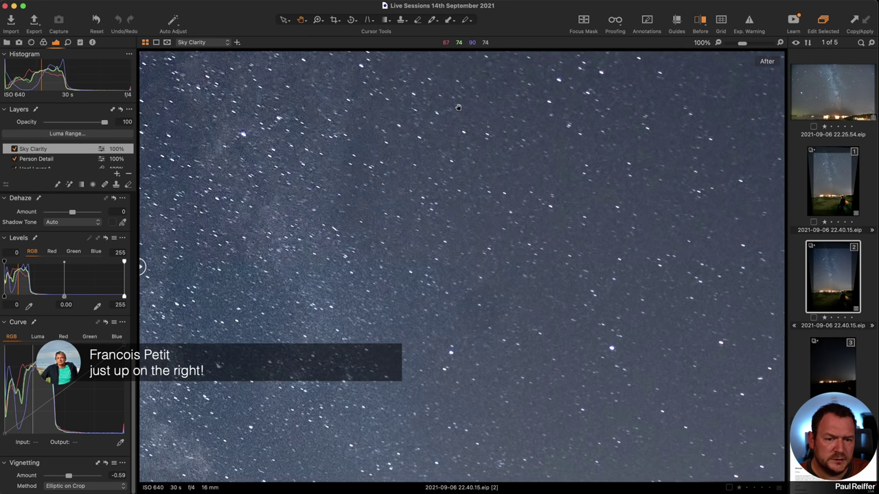
pyautogui.click(495, 301)
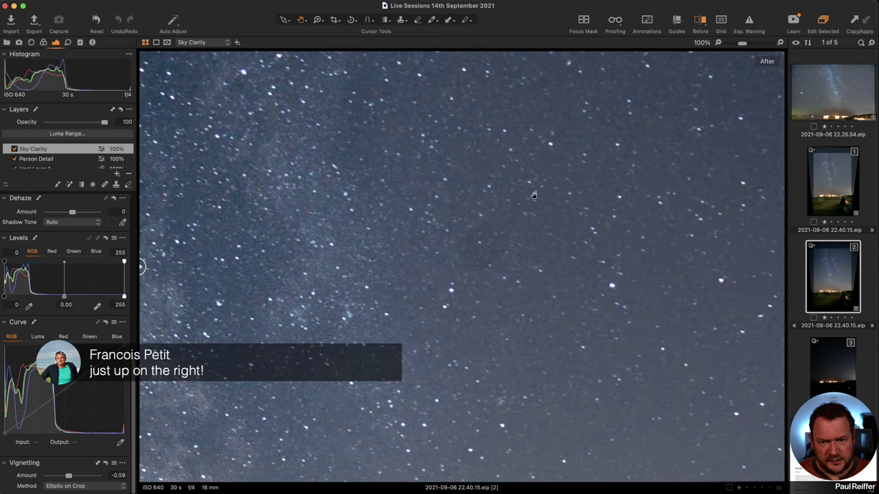
pyautogui.click(534, 196)
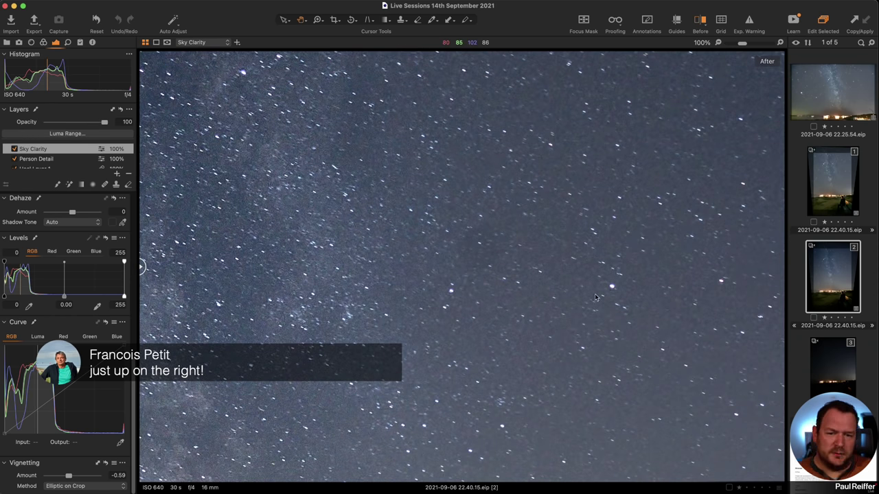
pyautogui.scroll(1, 520, 272)
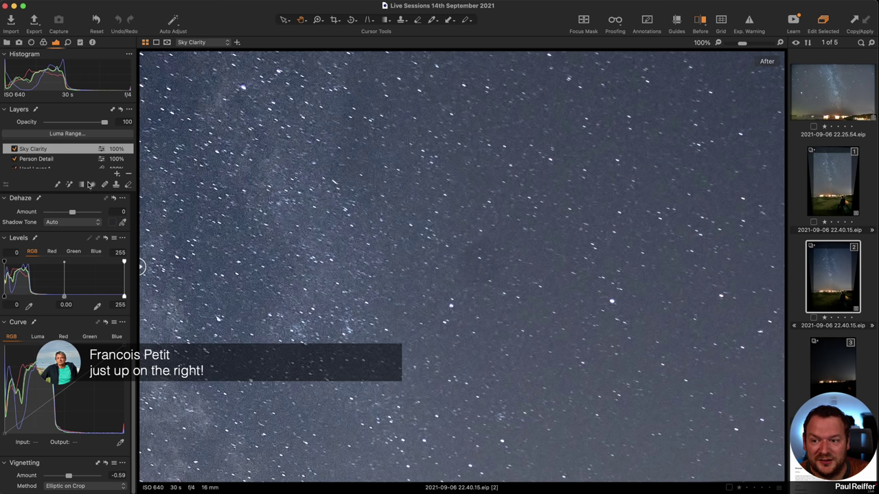
pyautogui.scroll(-1, 60, 163)
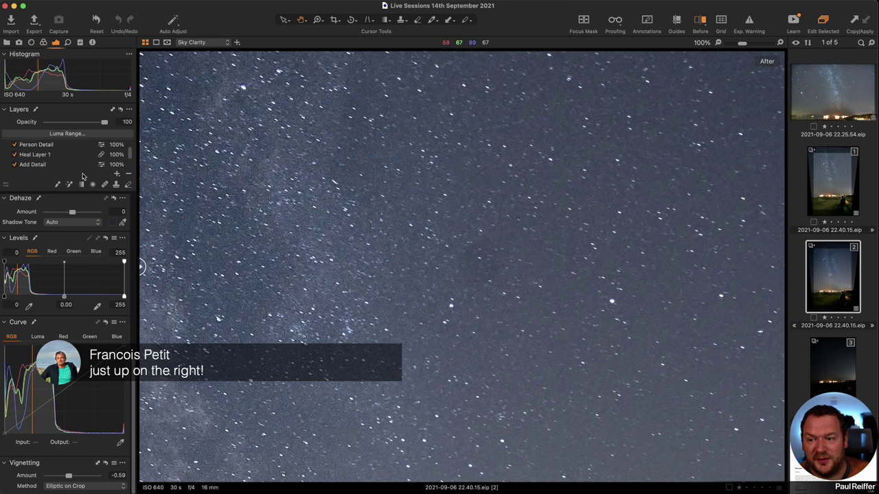
pyautogui.click(117, 176)
pyautogui.click(136, 209)
pyautogui.click(104, 185)
pyautogui.rightClick(347, 205)
pyautogui.moveTo(350, 205); pyautogui.dragTo(358, 203)
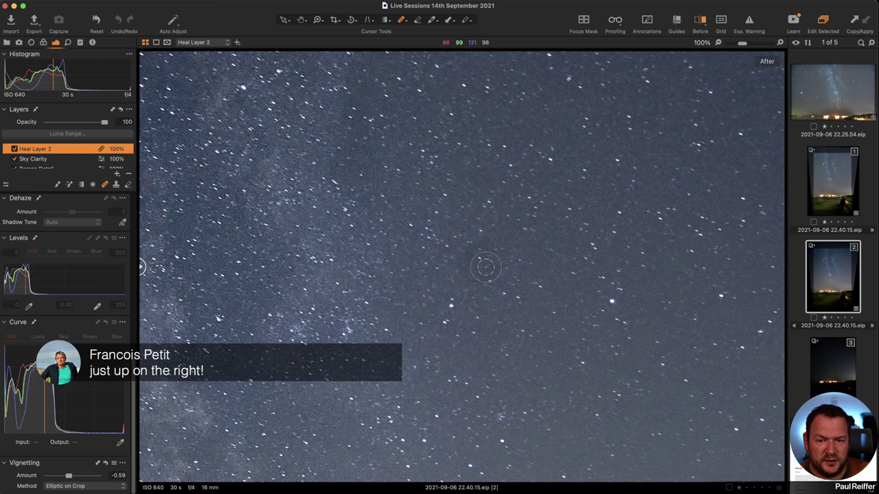
pyautogui.click(492, 250)
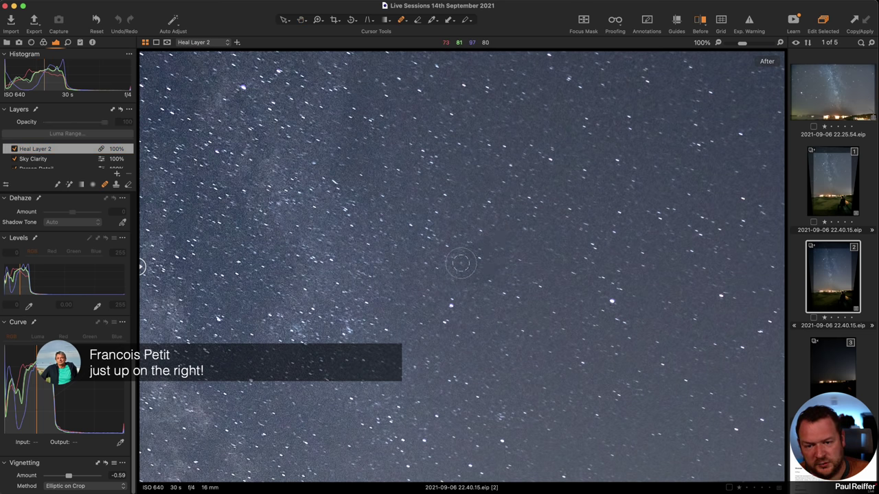
pyautogui.click(477, 262)
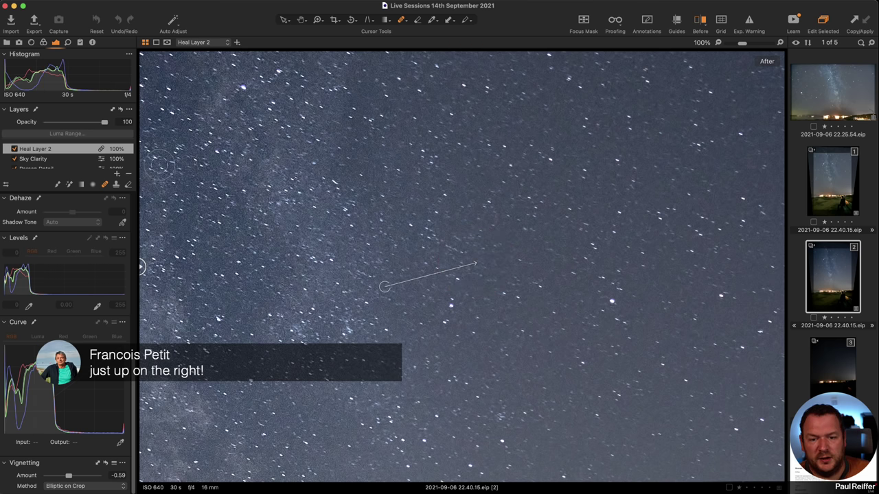
pyautogui.click(14, 149)
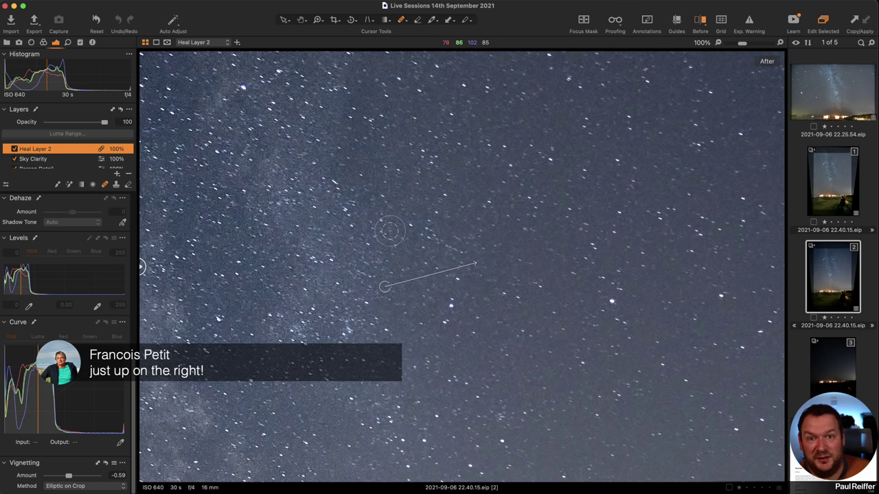
pyautogui.click(128, 174)
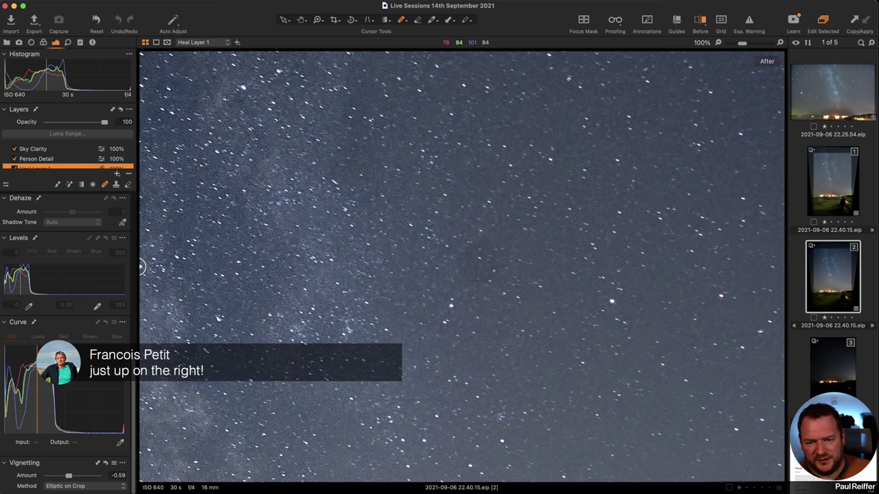
# - Add Adjustment Layer 1 in Draw Mask mode with brush opacity 8 and size 94
pyautogui.press('b')
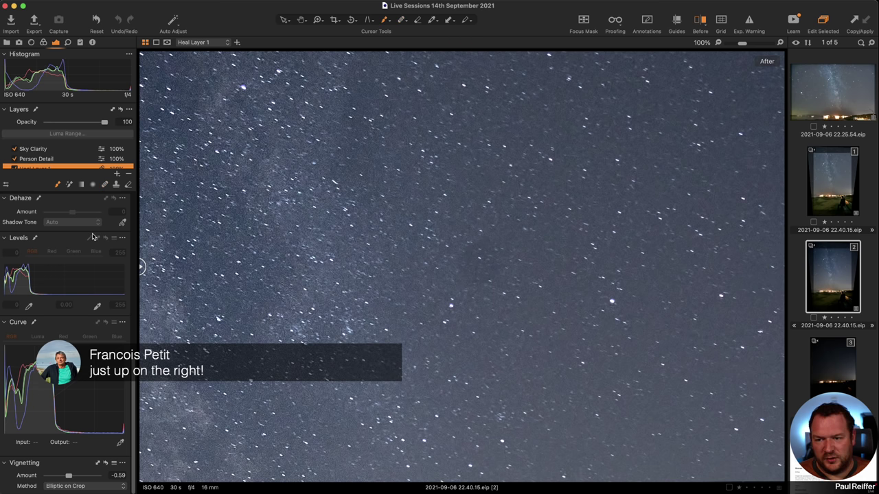
pyautogui.click(117, 174)
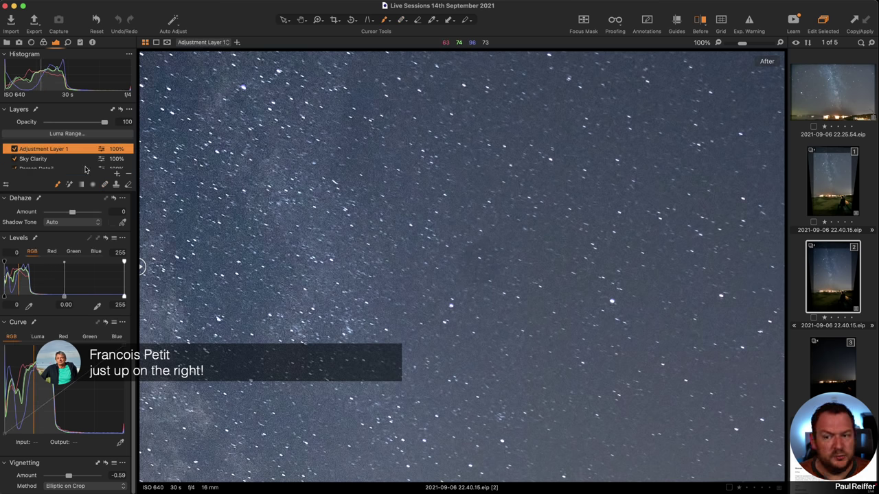
pyautogui.rightClick(483, 262)
pyautogui.moveTo(456, 269); pyautogui.dragTo(460, 250)
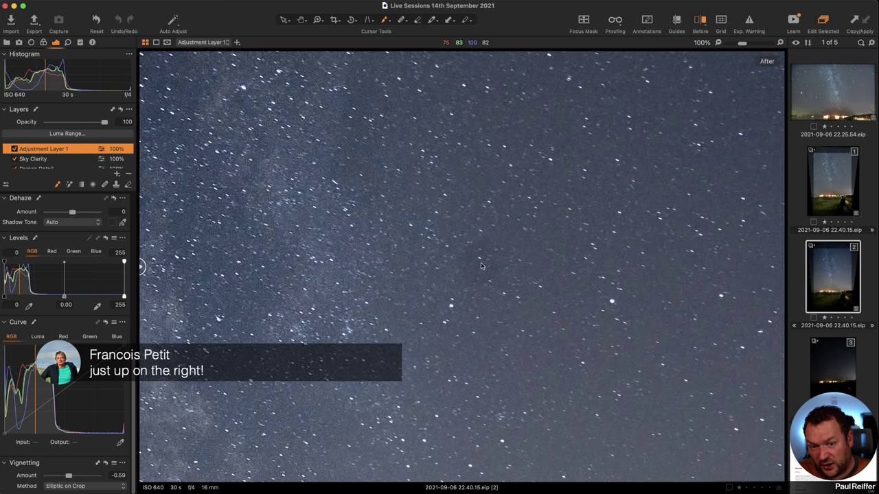
# - Paint a soft mask dab on the sky and toggle Adjustment Layer 1 off and on to compare
pyautogui.scroll(10, 71, 341)
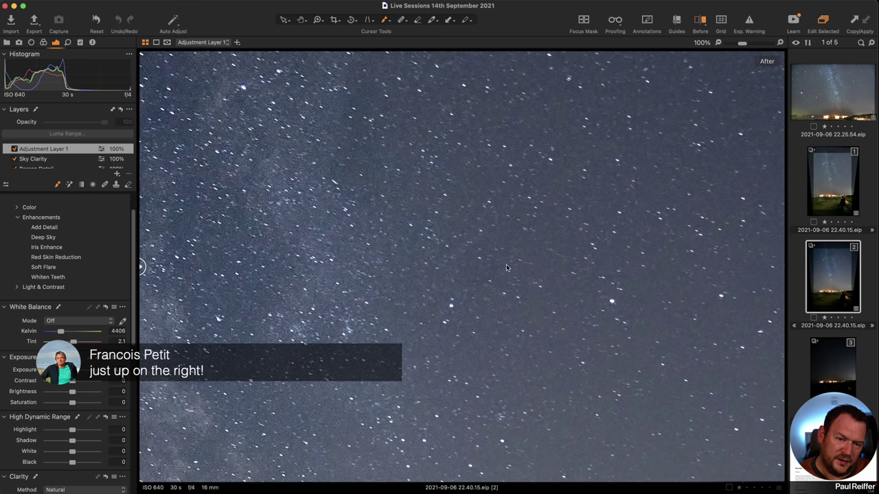
pyautogui.click(477, 257)
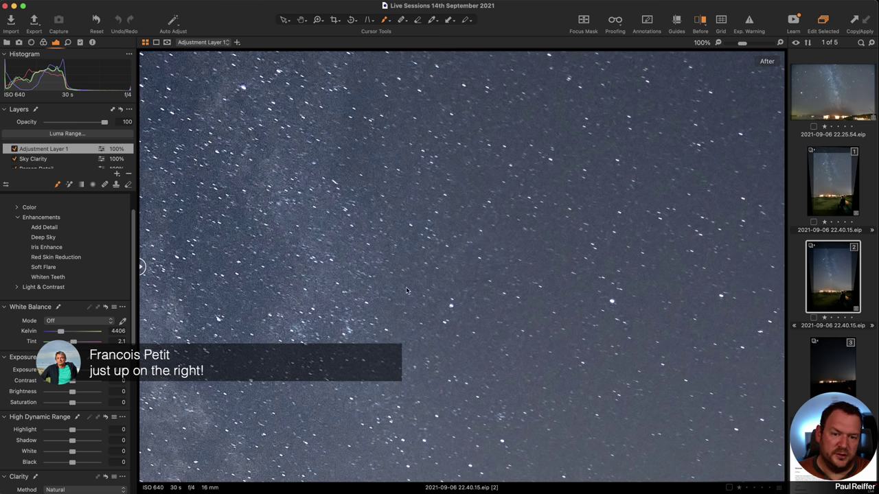
pyautogui.click(14, 149)
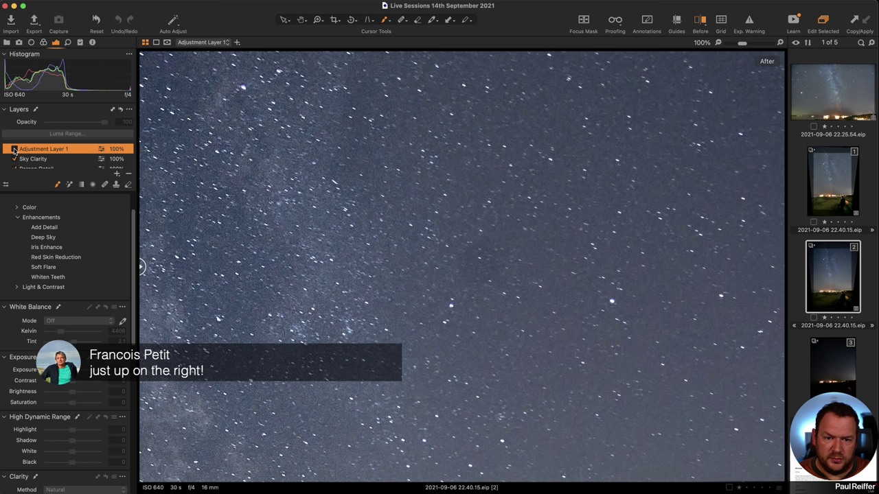
pyautogui.click(13, 149)
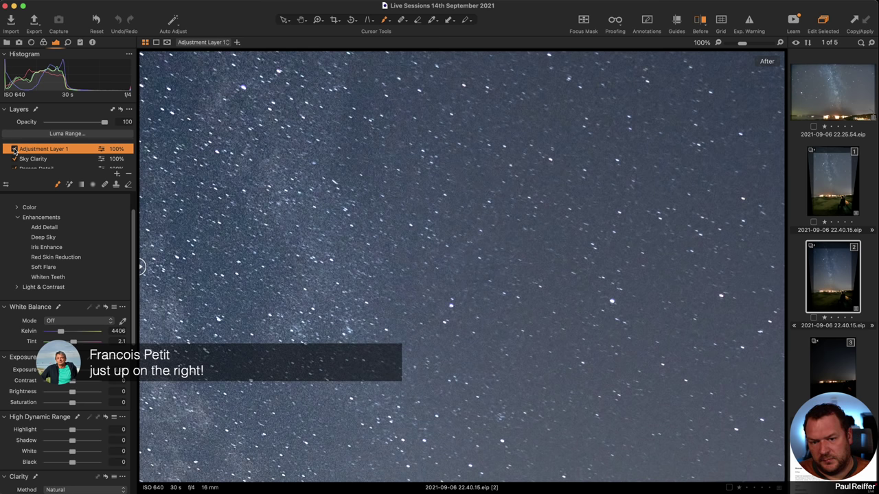
# - Zoom the viewer back to Fit and scroll through the Layers list and tool panel
pyautogui.press('z')
pyautogui.click(530, 270)
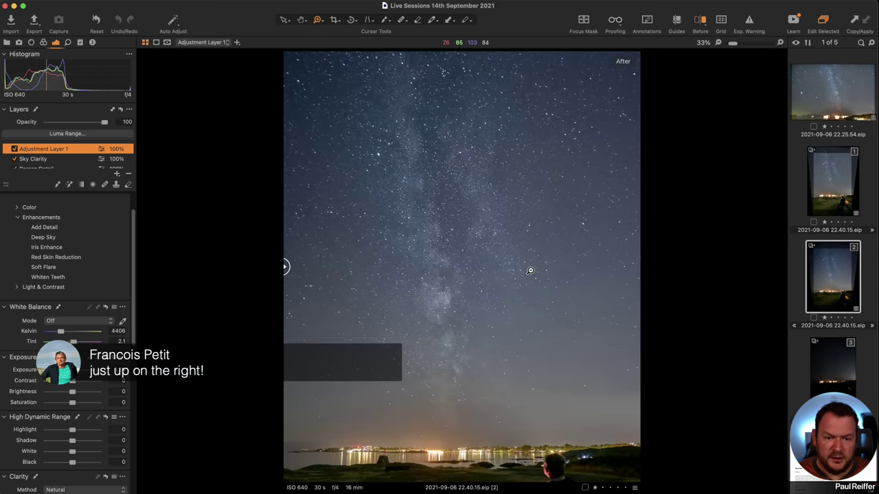
pyautogui.keyDown('alt'); pyautogui.click(531, 271); pyautogui.keyUp('alt')
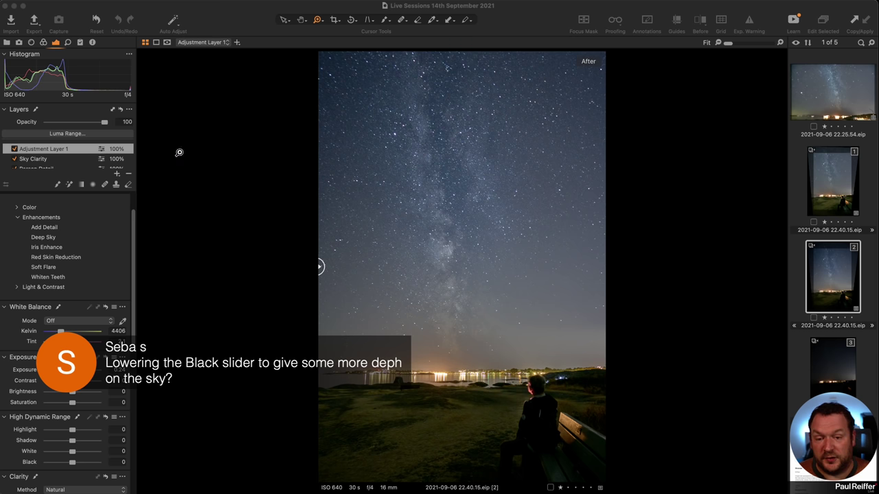
pyautogui.scroll(-3, 59, 163)
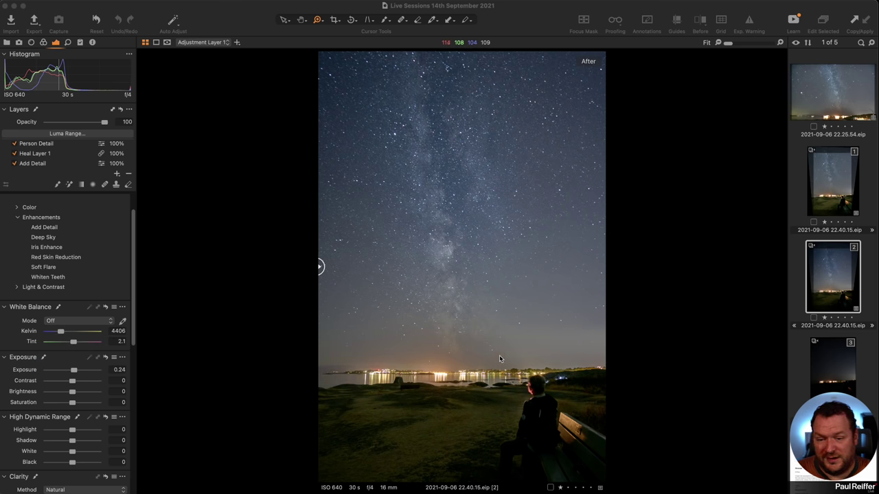
pyautogui.scroll(-5, 38, 257)
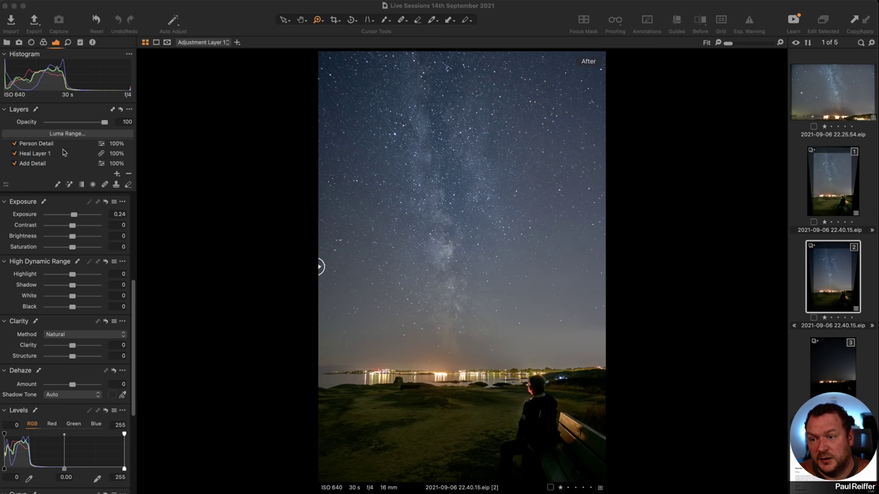
pyautogui.scroll(3, 66, 152)
# - Set the Sky Clarity layer's HDR Black to -30 and add Adjustment Layer 2 above it
pyautogui.click(43, 158)
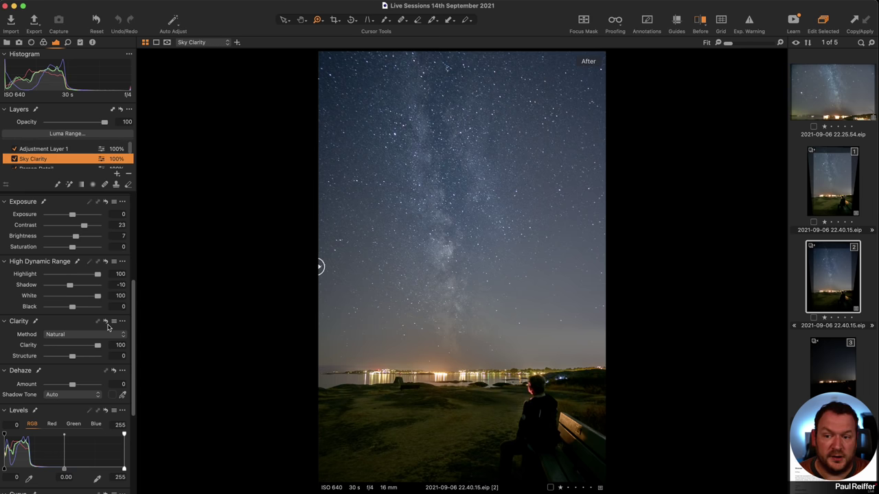
pyautogui.moveTo(73, 310); pyautogui.dragTo(65, 308)
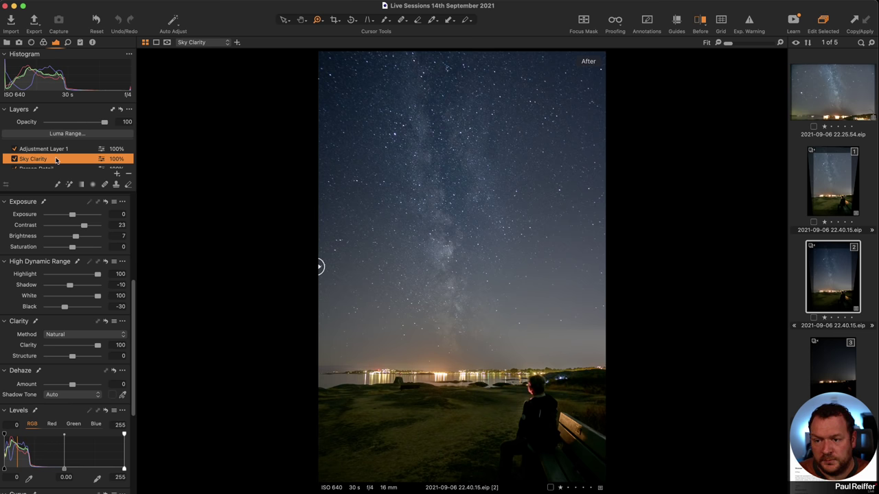
pyautogui.click(117, 174)
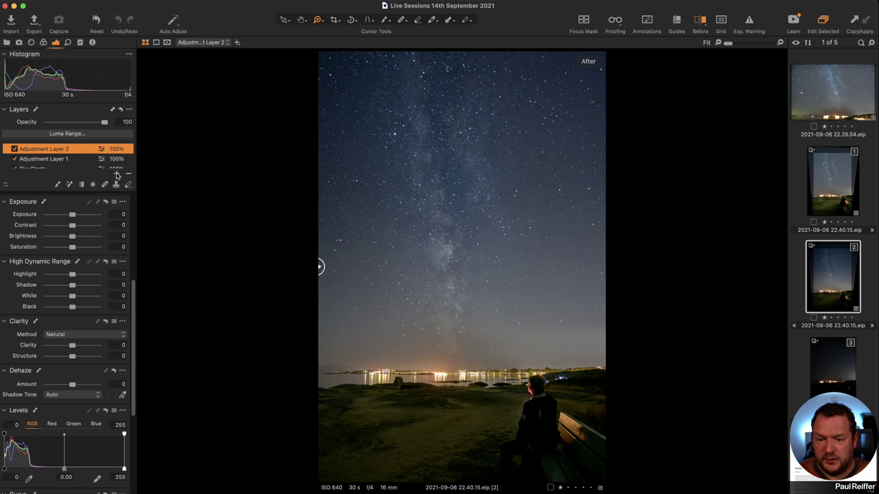
# - Rename Adjustment Layer 2 to 'Sky Normalise'
pyautogui.doubleClick(45, 151)
pyautogui.write('Sky ')
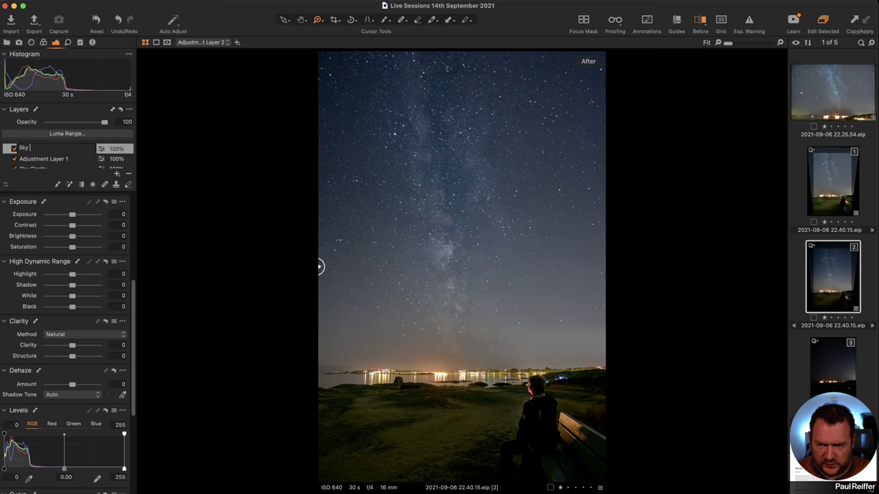
pyautogui.write('Normalise')
pyautogui.press('Return')
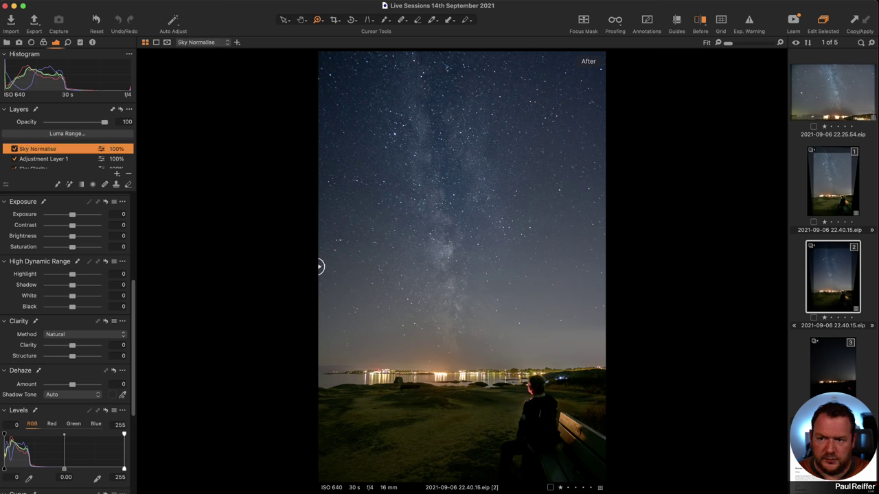
# - Paint the Sky Normalise mask across the lower sky band just above the horizon lights
pyautogui.click(44, 43)
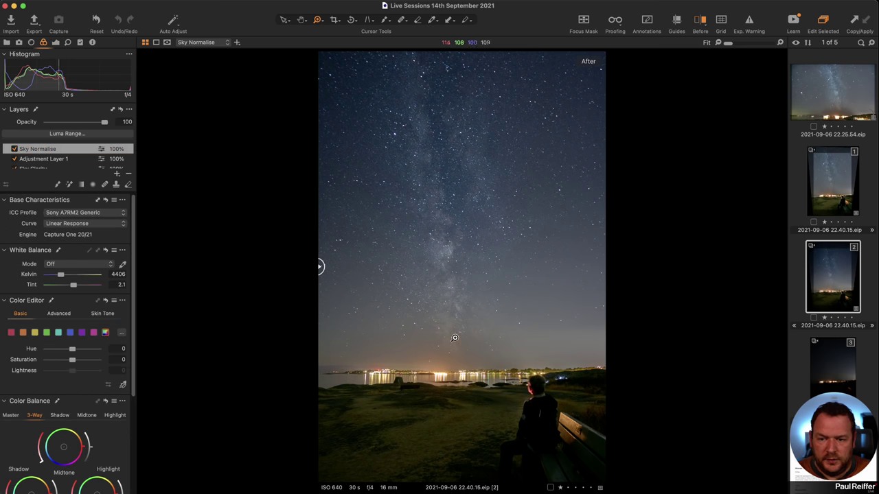
pyautogui.click(60, 185)
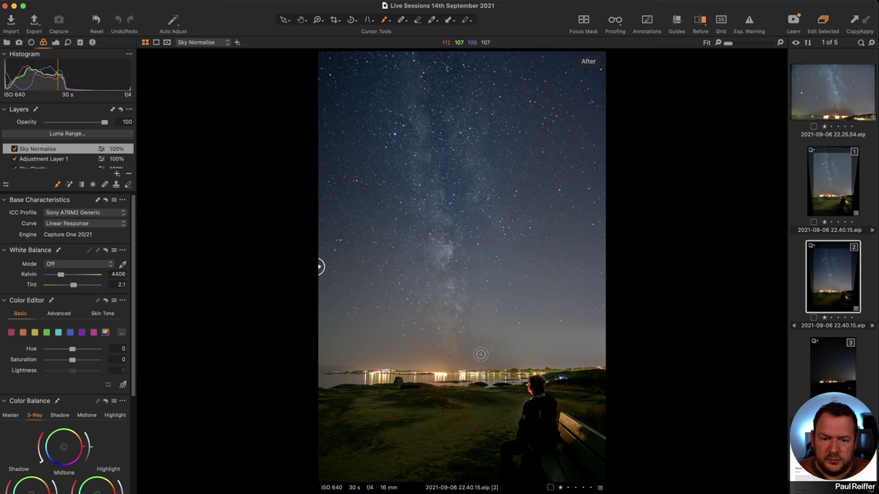
pyautogui.rightClick(459, 337)
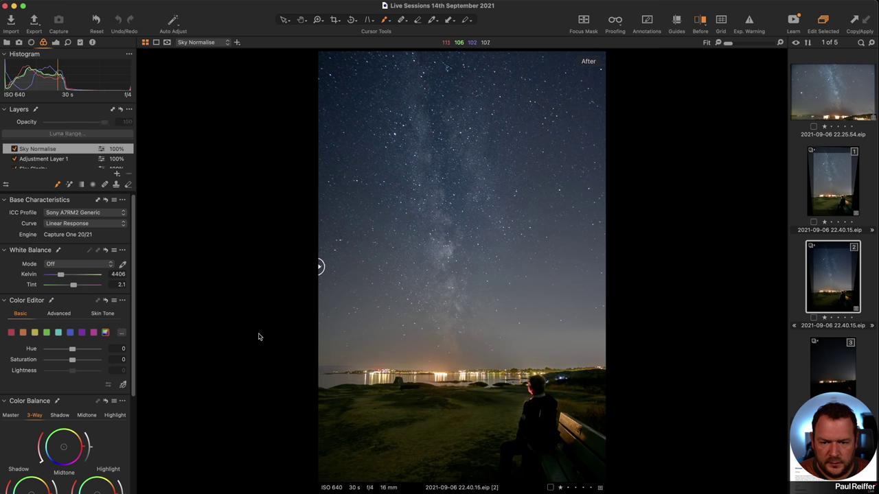
pyautogui.moveTo(457, 350)
pyautogui.mouseDown()
pyautogui.moveTo(714, 346)
pyautogui.moveTo(584, 357)
pyautogui.moveTo(577, 345)
pyautogui.moveTo(435, 327)
pyautogui.moveTo(682, 304)
pyautogui.moveTo(628, 287)
pyautogui.moveTo(668, 269)
pyautogui.mouseUp()
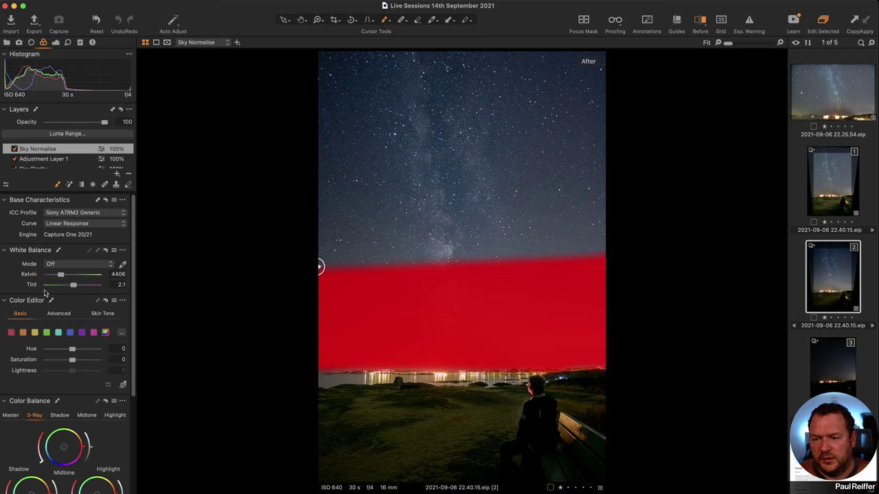
# - In Color Editor Skin Tone, sample the orange horizon glow and widen the selected range
pyautogui.click(100, 314)
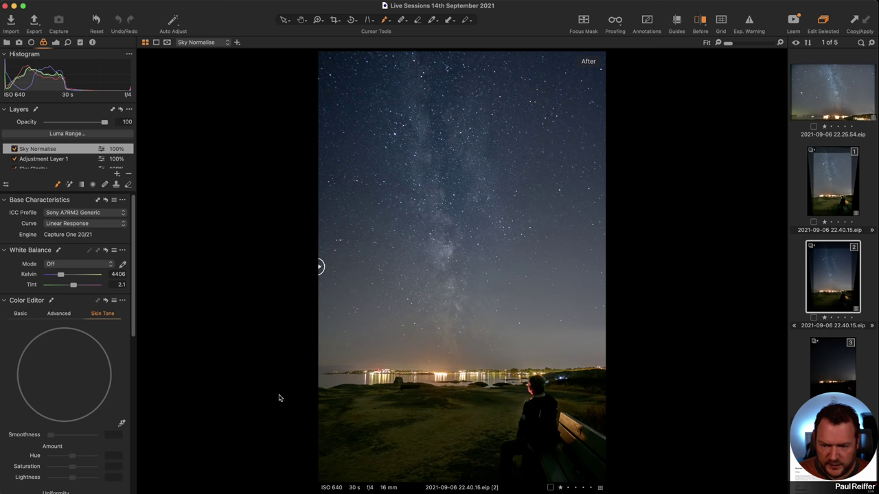
pyautogui.click(122, 425)
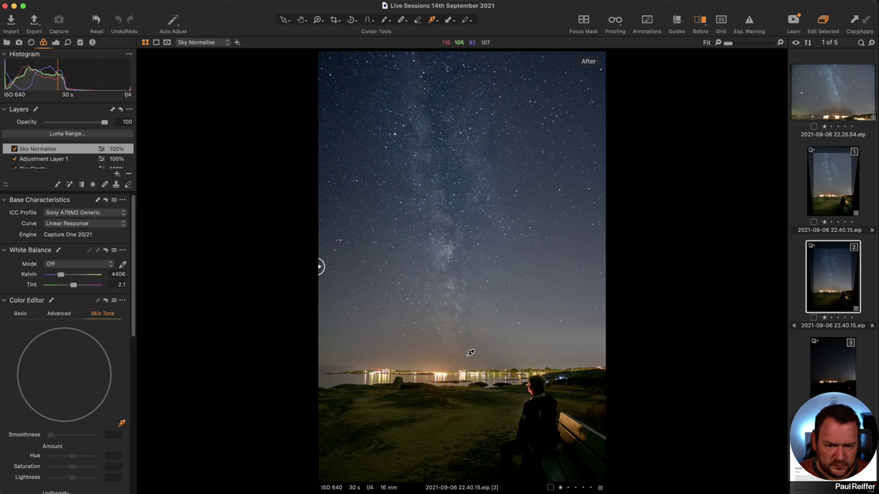
pyautogui.click(469, 355)
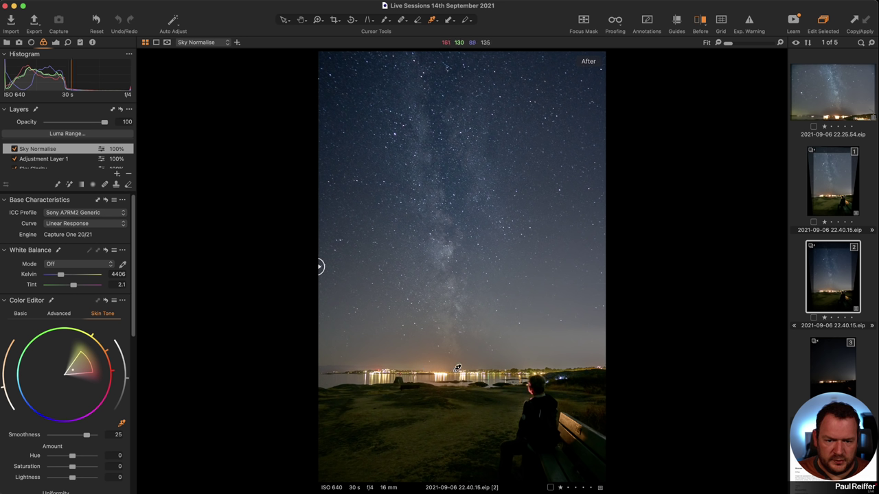
pyautogui.moveTo(88, 359); pyautogui.dragTo(70, 345)
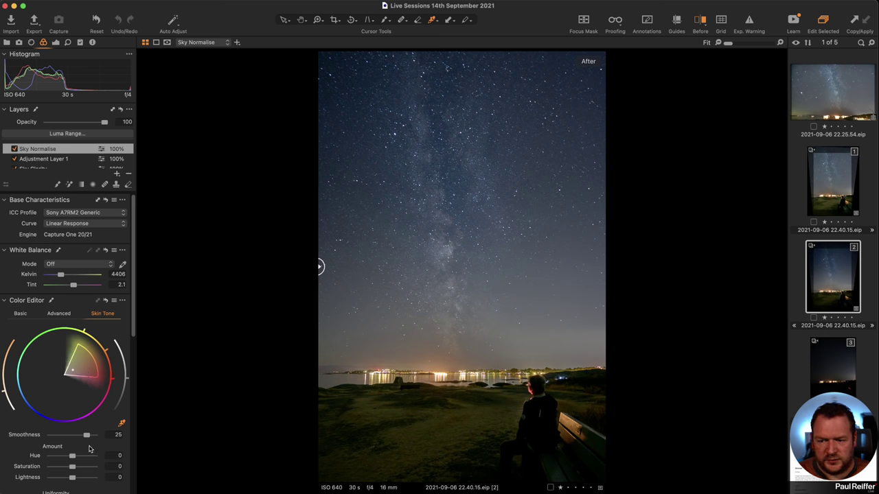
pyautogui.scroll(-3, 87, 438)
pyautogui.moveTo(51, 442); pyautogui.dragTo(70, 467)
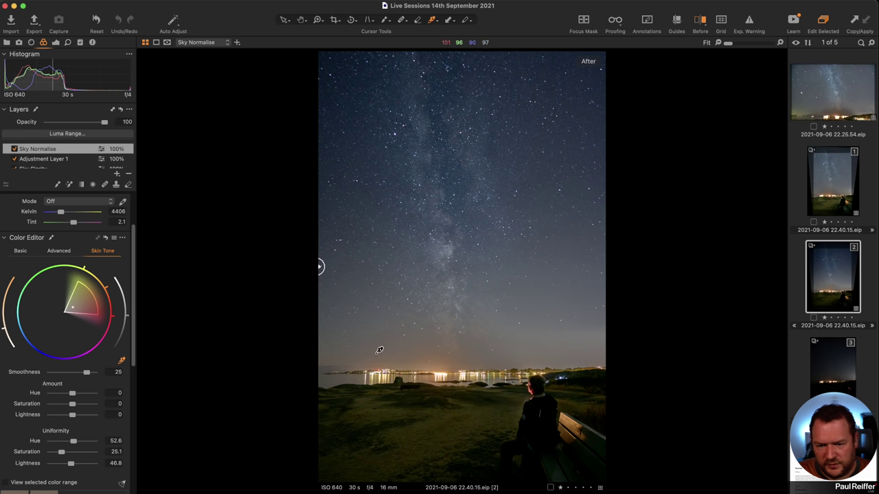
# - Extend the hue toward orange, set Smoothness 27.2 and Lightness 4.1, then add a new layer
pyautogui.click(13, 149)
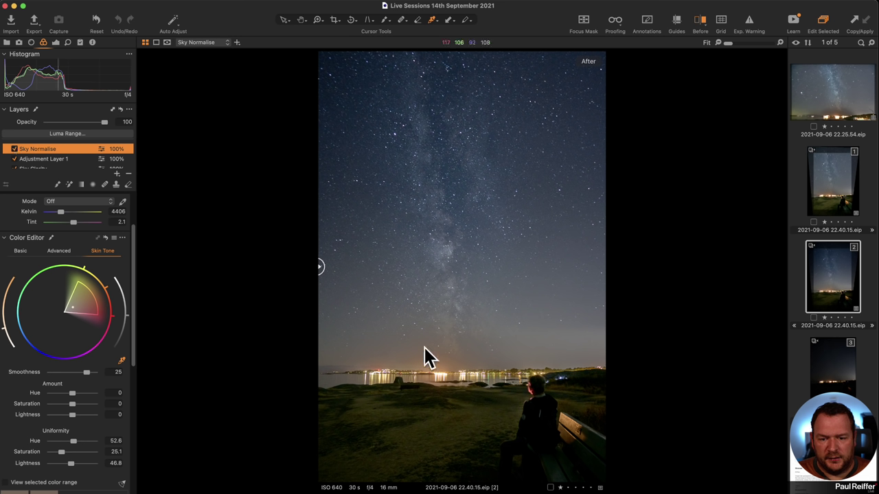
pyautogui.moveTo(91, 292); pyautogui.dragTo(101, 285)
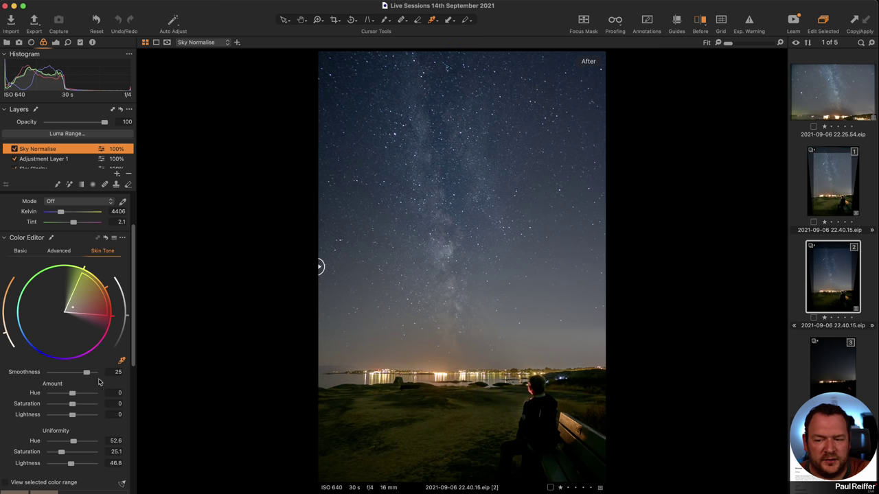
pyautogui.moveTo(86, 377); pyautogui.dragTo(90, 376)
pyautogui.moveTo(72, 416); pyautogui.dragTo(81, 417)
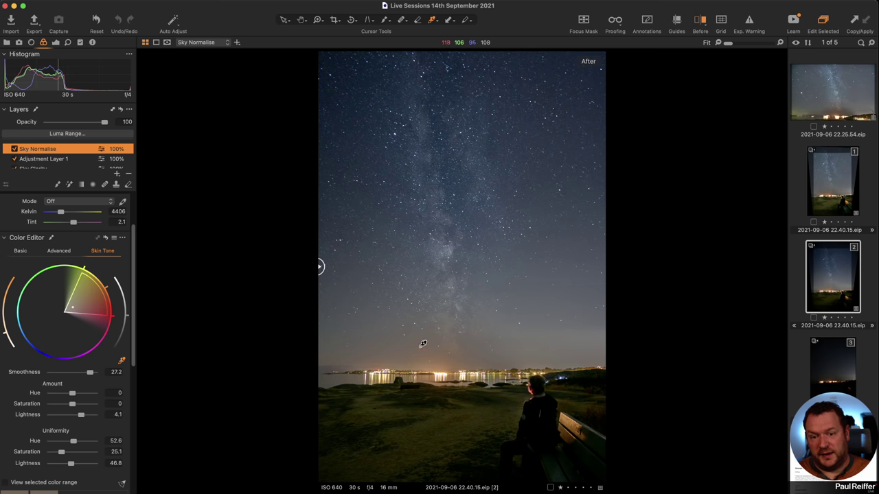
pyautogui.click(14, 149)
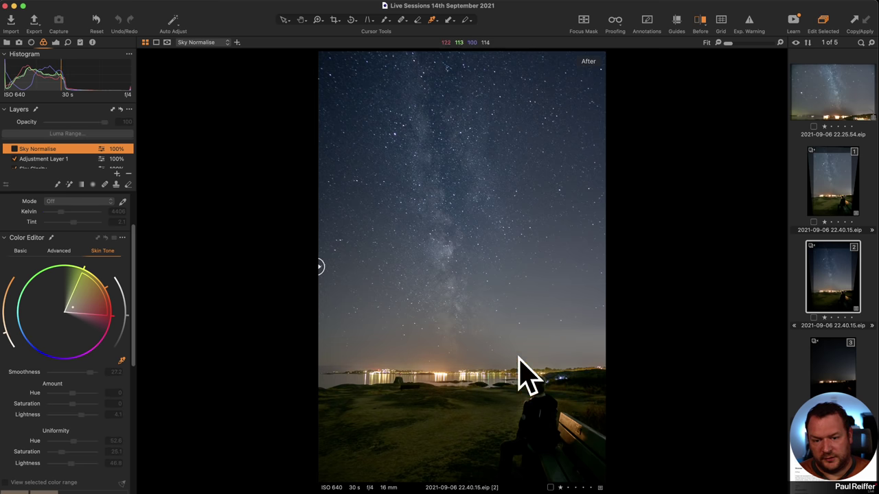
pyautogui.click(15, 149)
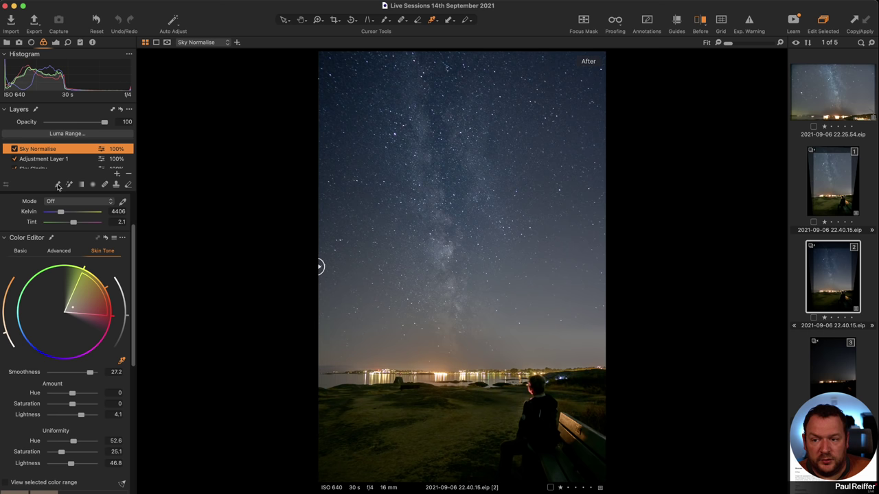
pyautogui.click(116, 174)
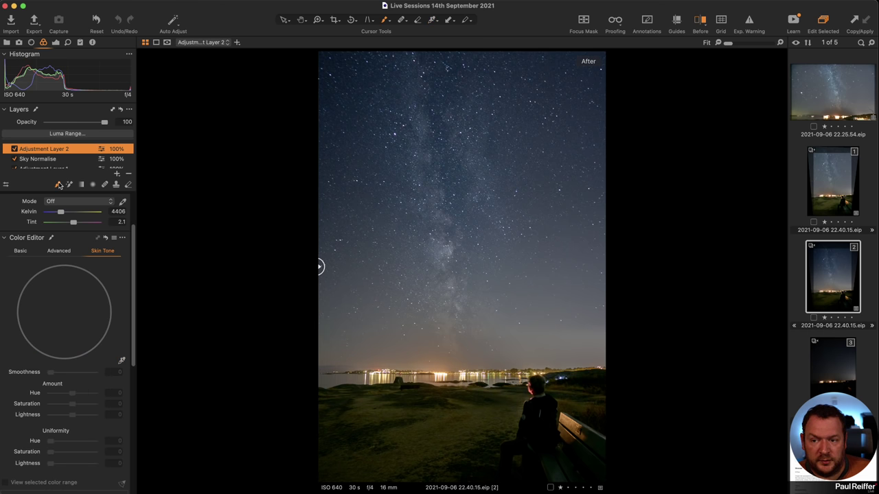
# - Rename the new adjustment layer to 'Sky'
pyautogui.doubleClick(47, 149)
pyautogui.write('Sky')
pyautogui.press('Return')
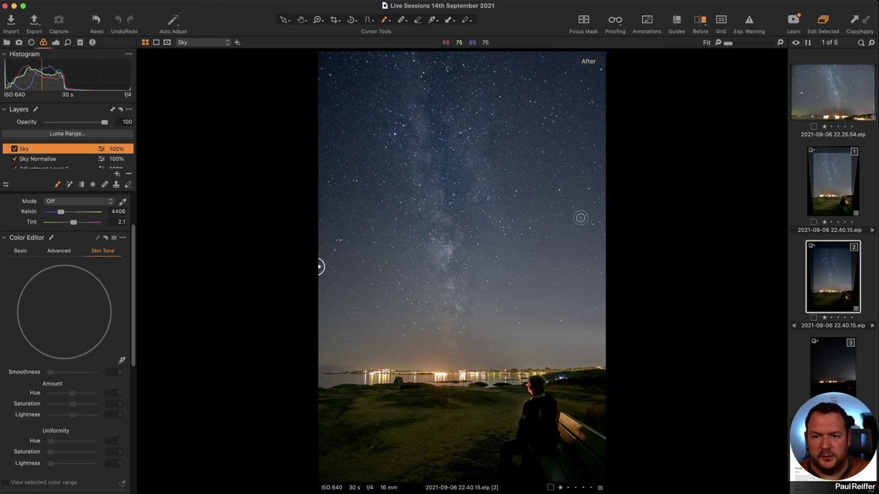
# - With a larger brush, paint the Sky mask over the whole sky to the shoreline, then hide the overlay
pyautogui.rightClick(490, 211)
pyautogui.moveTo(486, 206); pyautogui.dragTo(499, 199)
pyautogui.moveTo(387, 80)
pyautogui.mouseDown()
pyautogui.moveTo(530, 70)
pyautogui.moveTo(568, 89)
pyautogui.moveTo(511, 129)
pyautogui.moveTo(293, 169)
pyautogui.moveTo(516, 186)
pyautogui.moveTo(535, 292)
pyautogui.moveTo(305, 313)
pyautogui.moveTo(238, 330)
pyautogui.moveTo(288, 319)
pyautogui.moveTo(623, 326)
pyautogui.mouseUp()
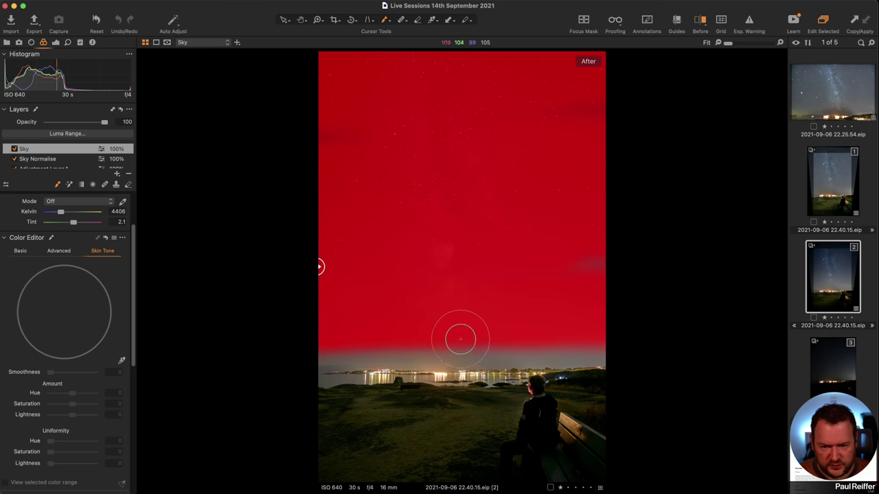
pyautogui.moveTo(365, 348)
pyautogui.mouseDown()
pyautogui.moveTo(342, 347)
pyautogui.moveTo(407, 347)
pyautogui.moveTo(337, 359)
pyautogui.moveTo(500, 354)
pyautogui.moveTo(504, 363)
pyautogui.moveTo(357, 368)
pyautogui.moveTo(393, 363)
pyautogui.mouseUp()
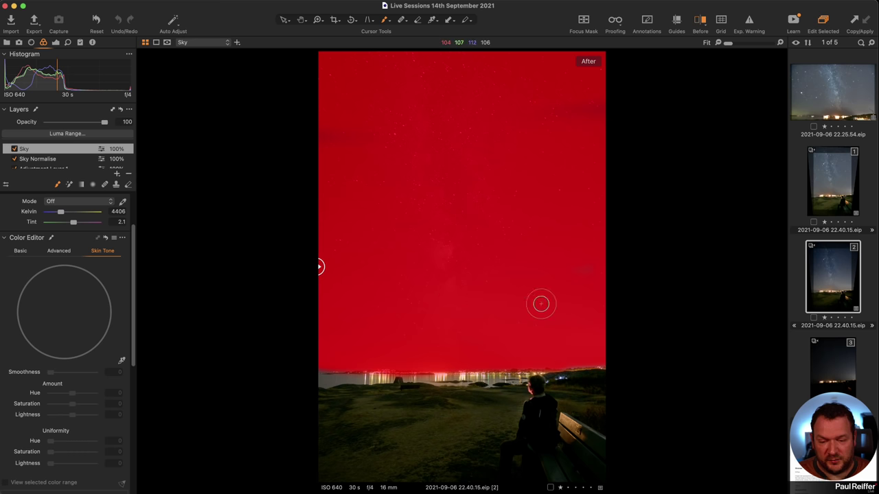
pyautogui.press('m')
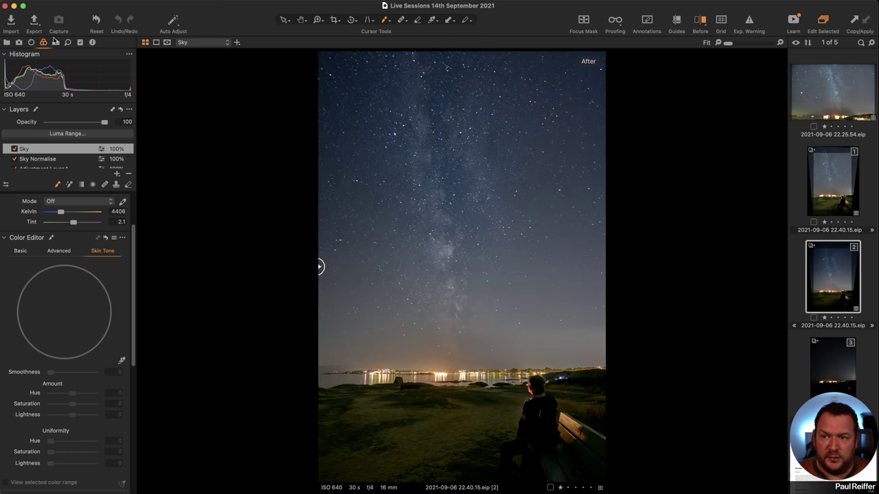
# - Set the Sky layer's High Dynamic Range Black to -40, then ease it back to -23
pyautogui.press('super+alt+e')
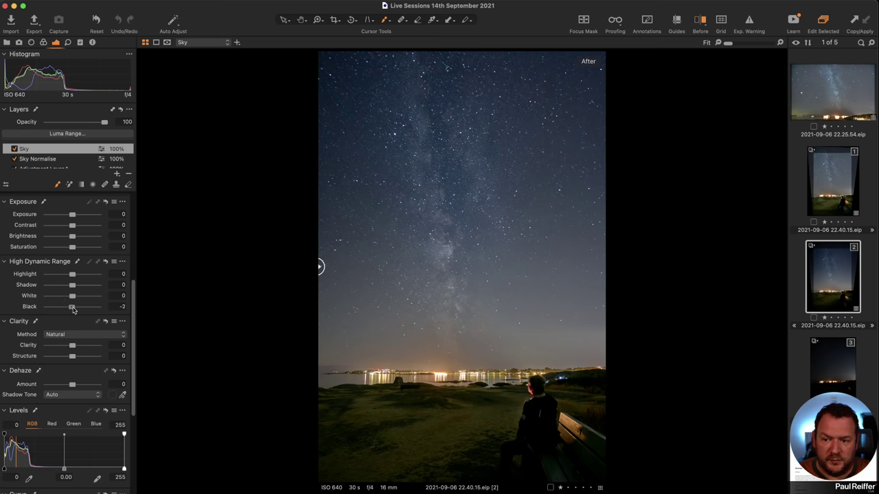
pyautogui.moveTo(73, 310); pyautogui.dragTo(62, 307)
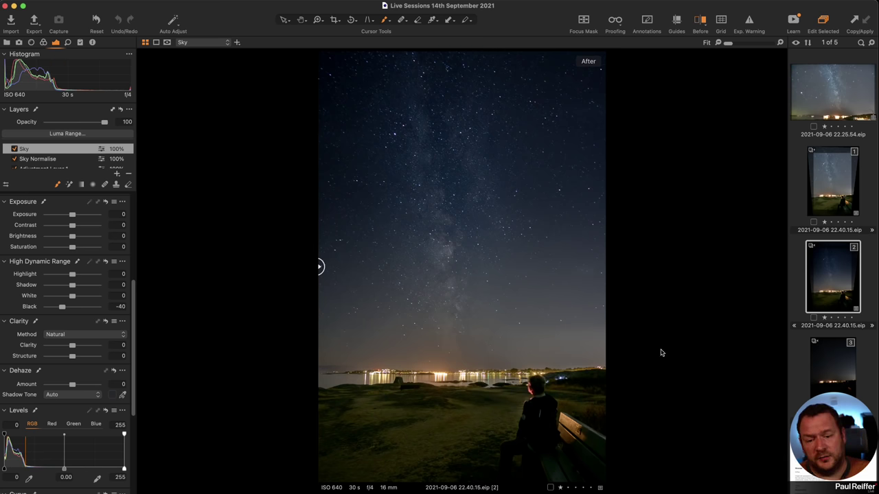
pyautogui.press('Right')
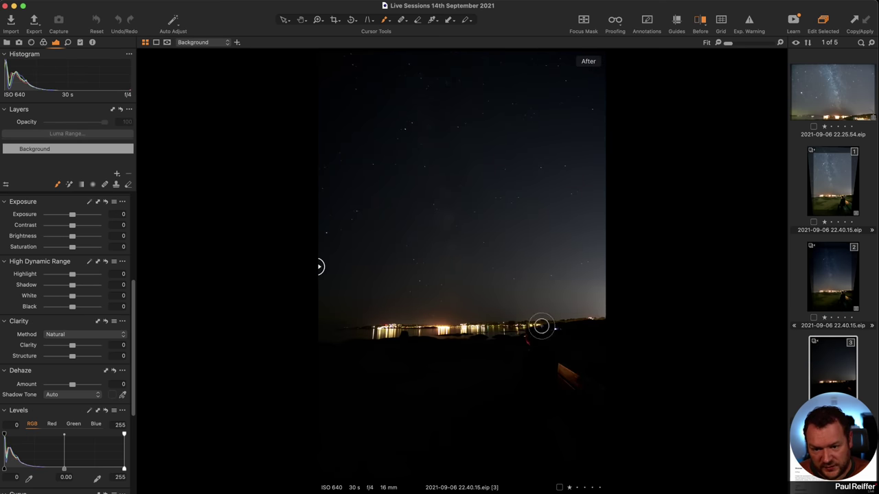
pyautogui.click(836, 277)
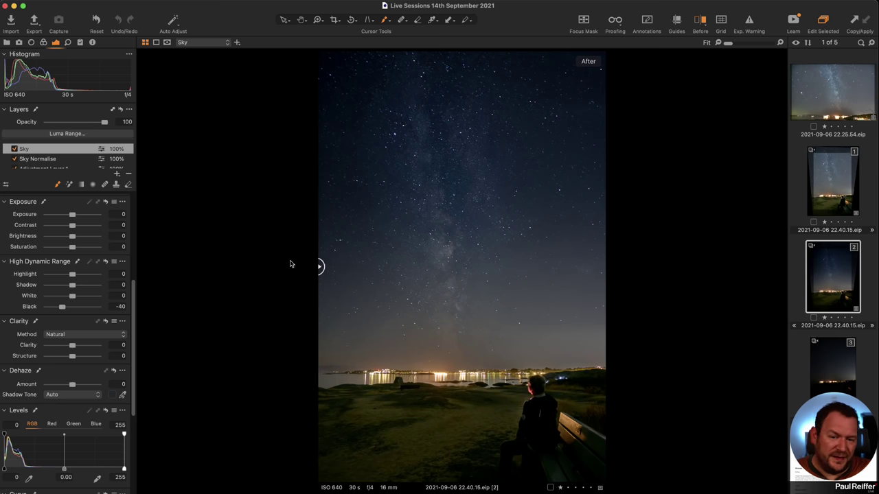
pyautogui.click(66, 308)
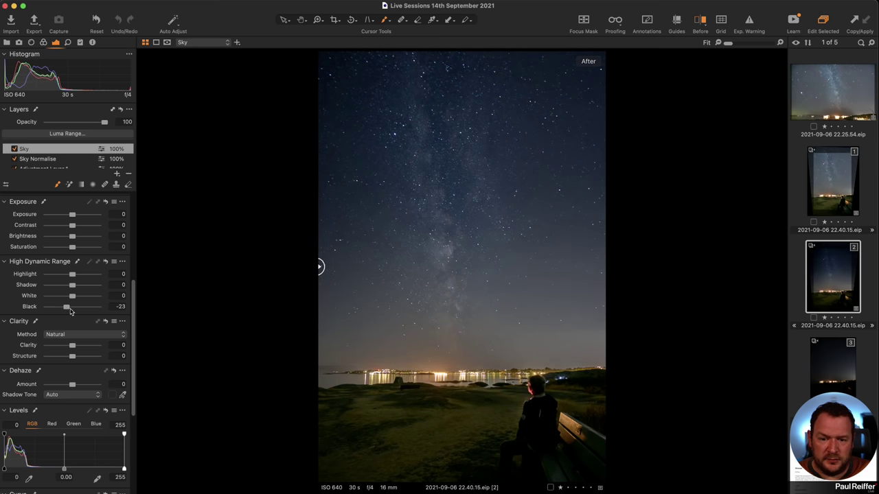
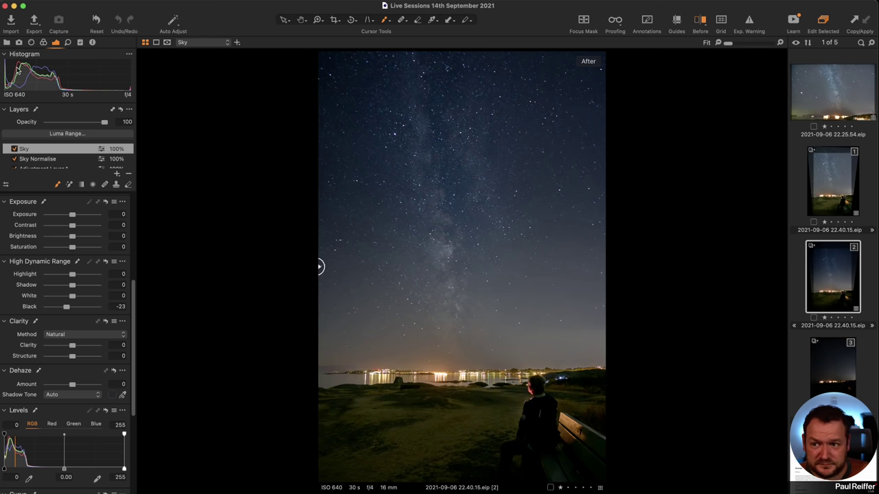
# - Open the next user collection's wading bird photo and return to the Adjustments tools
pyautogui.click(7, 42)
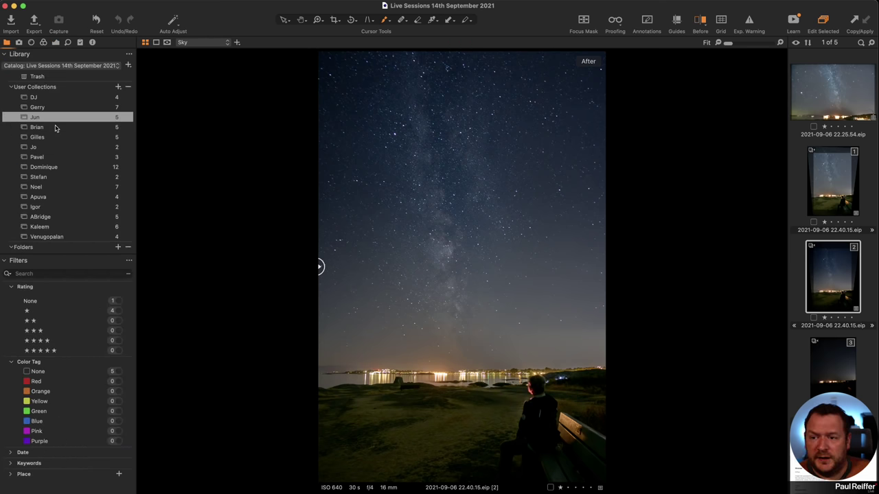
pyautogui.click(55, 128)
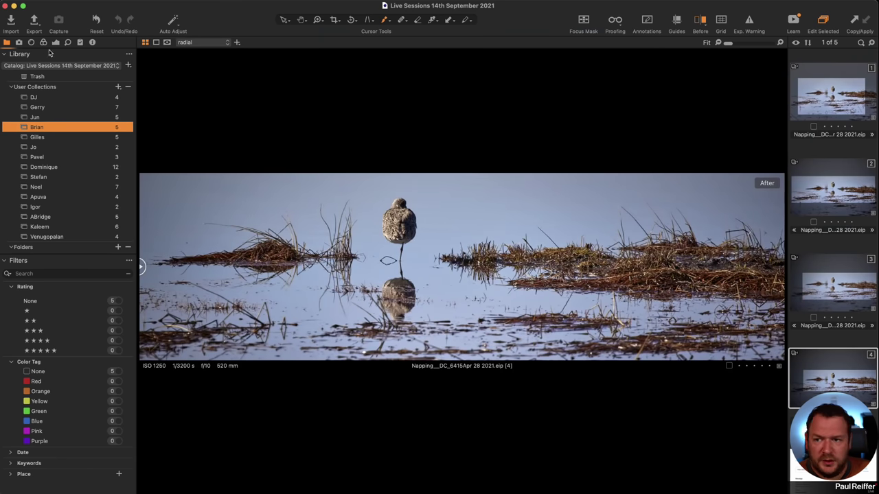
pyautogui.click(57, 42)
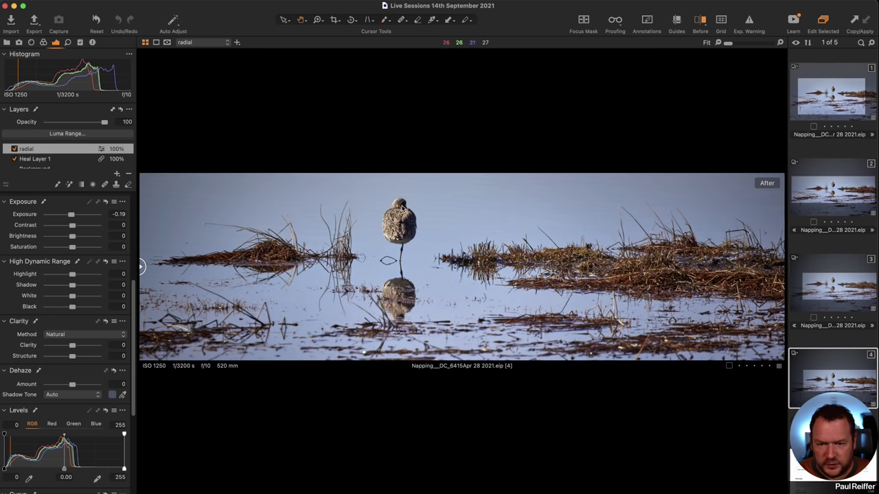
# - View the bird at 100% and drag the Before/After split to the centre
pyautogui.click(402, 204)
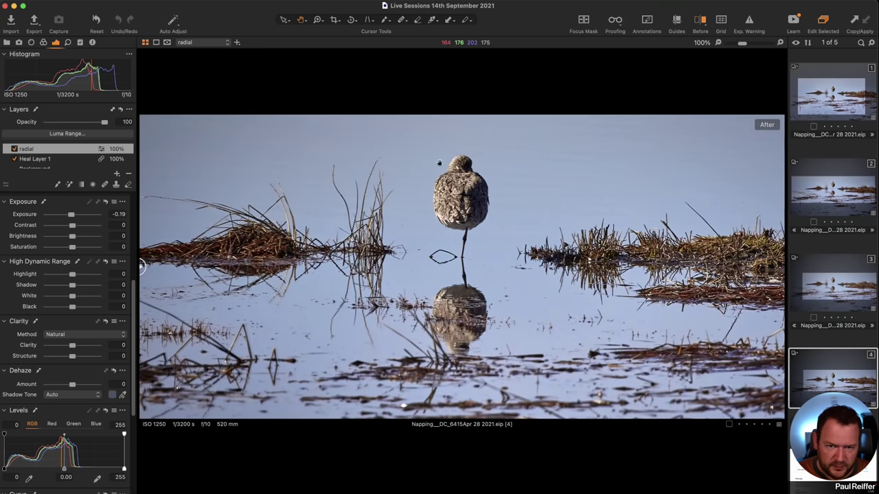
pyautogui.press('z')
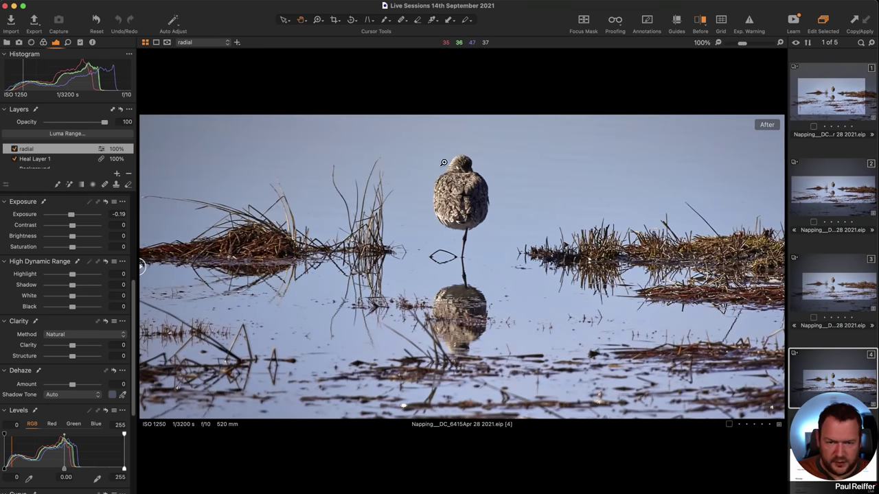
pyautogui.moveTo(430, 145); pyautogui.dragTo(510, 197)
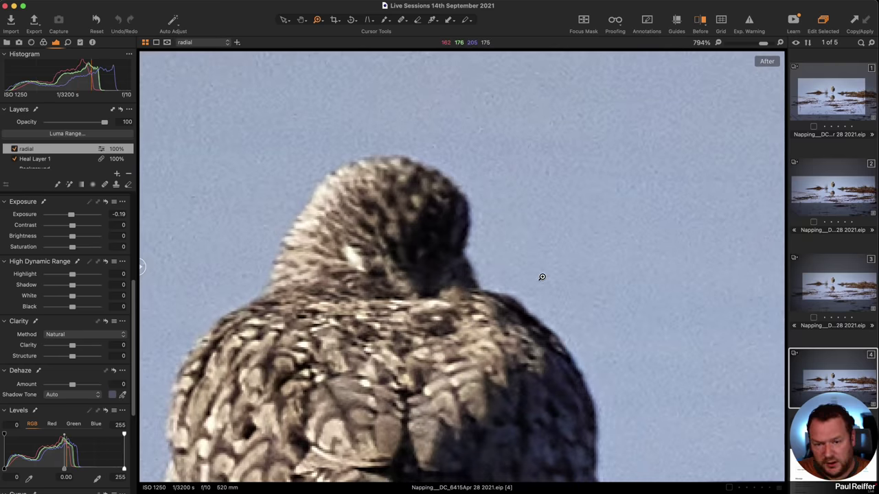
pyautogui.press('h')
pyautogui.press('super+0')
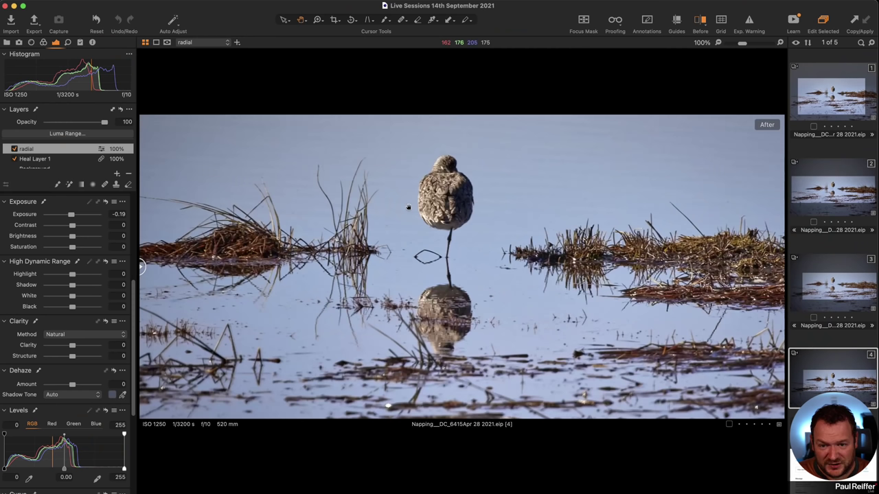
pyautogui.click(416, 212)
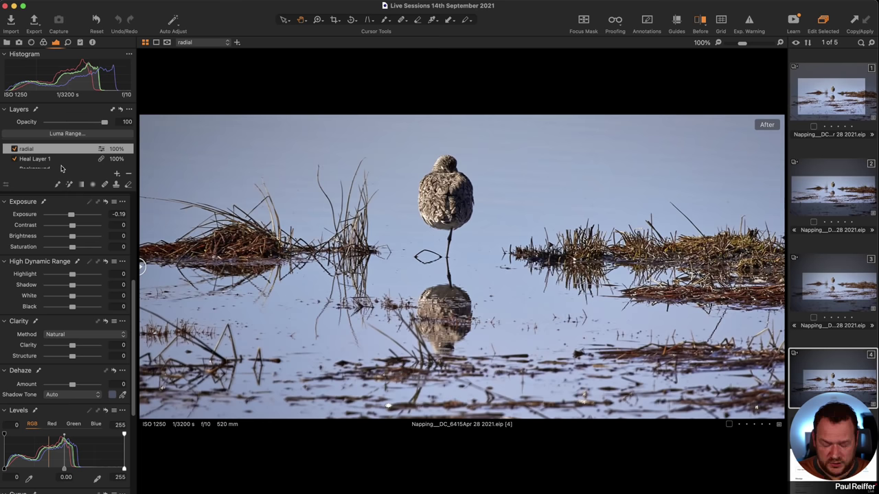
pyautogui.moveTo(141, 267); pyautogui.dragTo(485, 268)
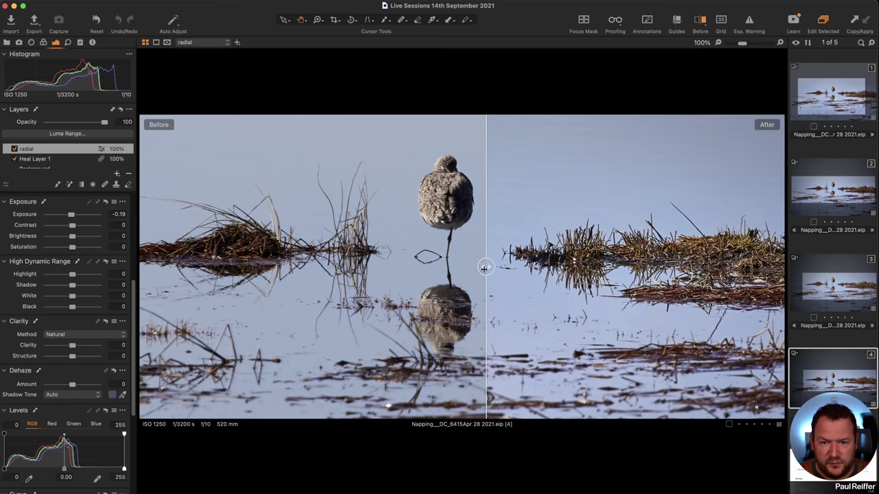
pyautogui.press('z')
pyautogui.moveTo(411, 132); pyautogui.dragTo(479, 197)
pyautogui.moveTo(489, 268); pyautogui.dragTo(322, 317)
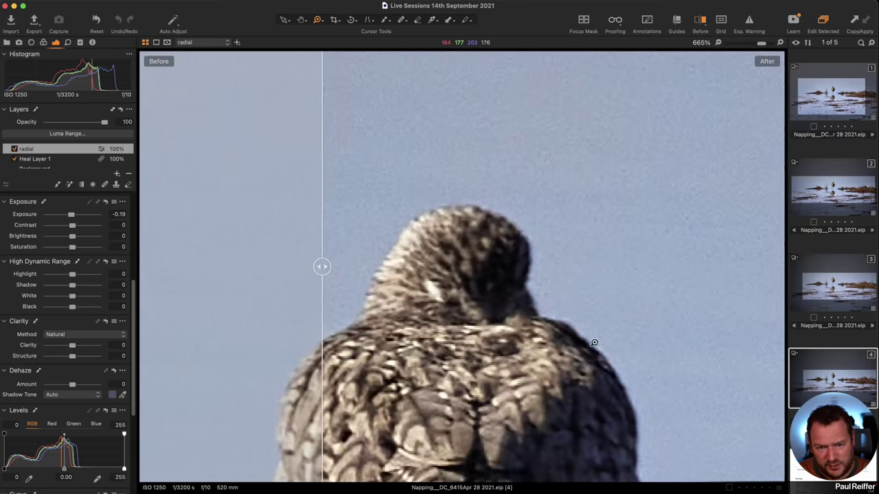
pyautogui.scroll(-1, 41, 165)
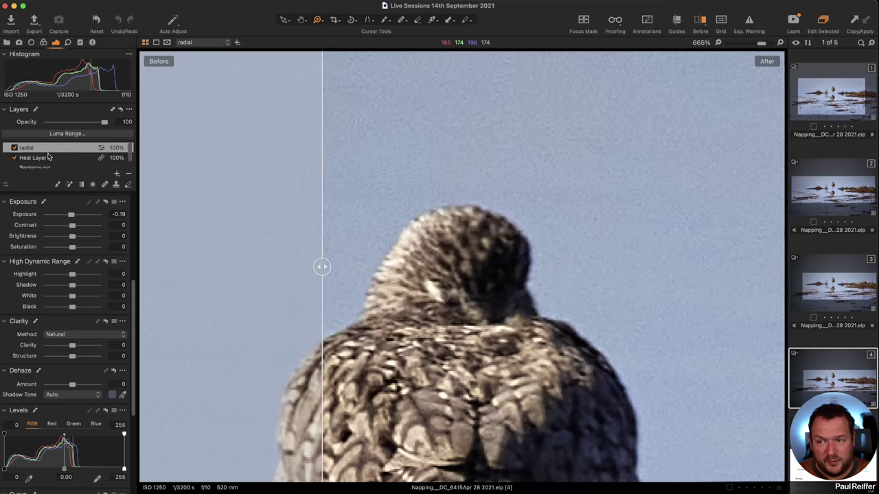
pyautogui.click(41, 163)
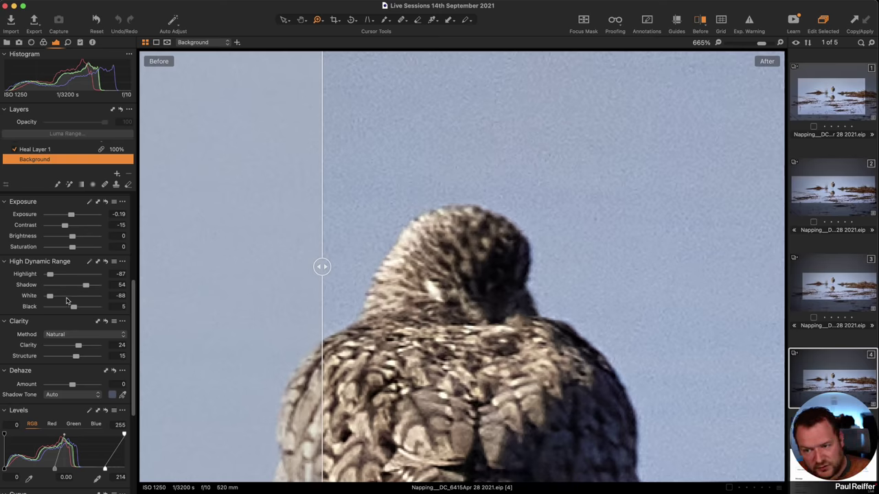
pyautogui.moveTo(322, 266); pyautogui.dragTo(327, 287)
pyautogui.scroll(2, 565, 281)
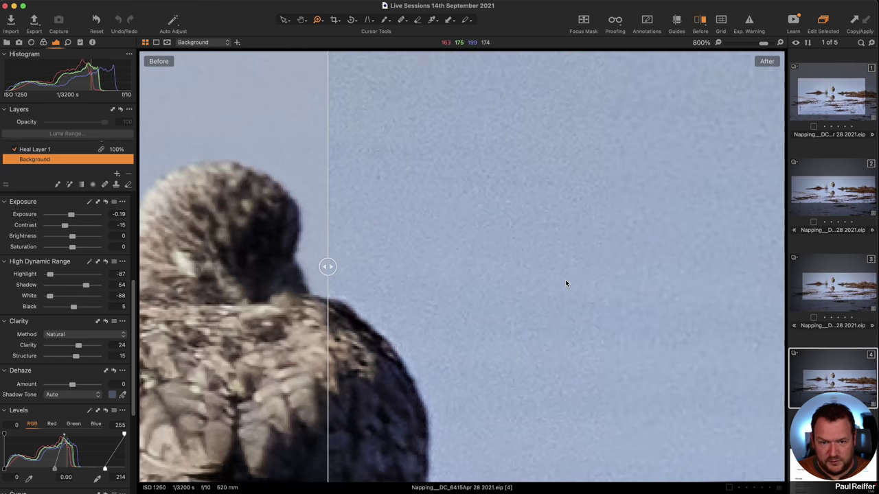
pyautogui.press('super+0')
pyautogui.moveTo(781, 267); pyautogui.dragTo(470, 315)
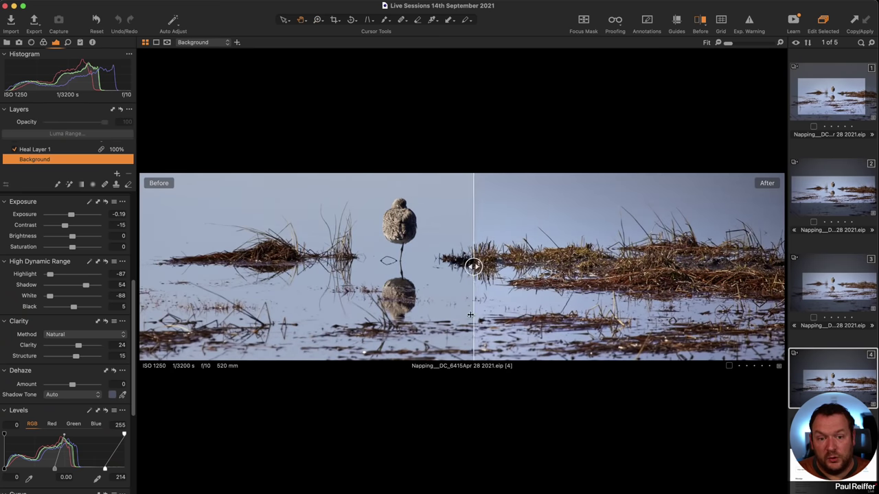
pyautogui.moveTo(472, 267); pyautogui.dragTo(330, 267)
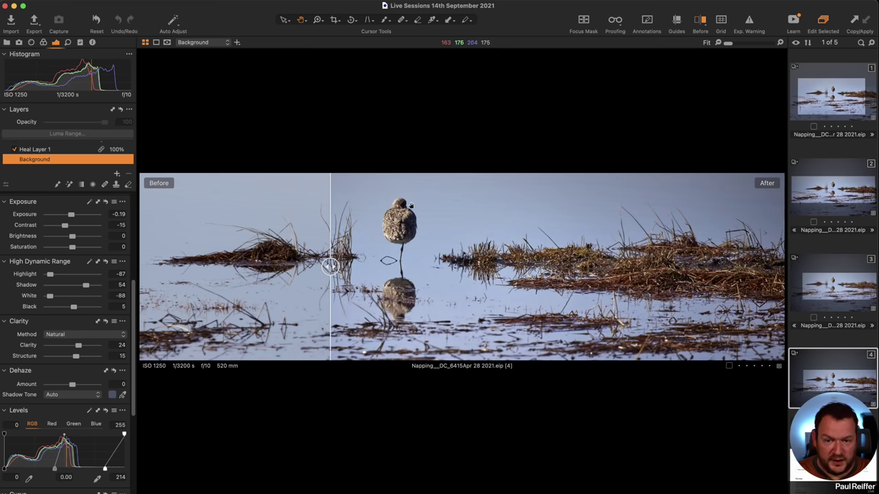
pyautogui.click(411, 206)
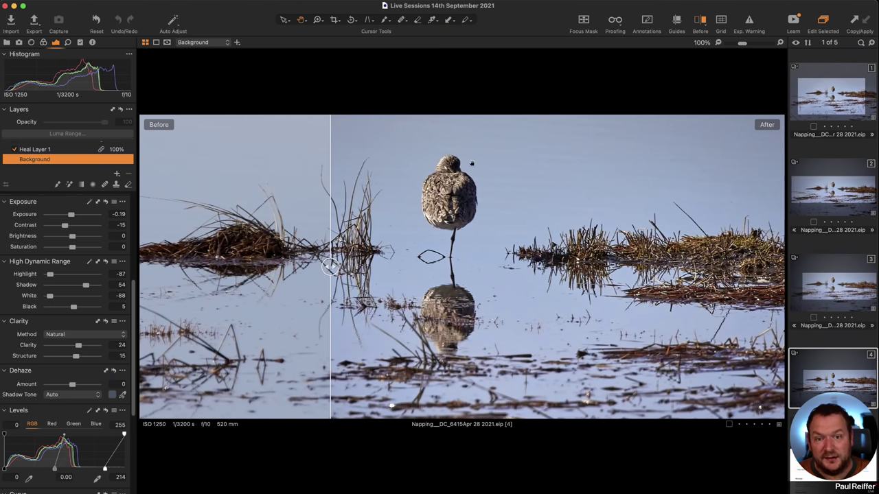
pyautogui.click(780, 42)
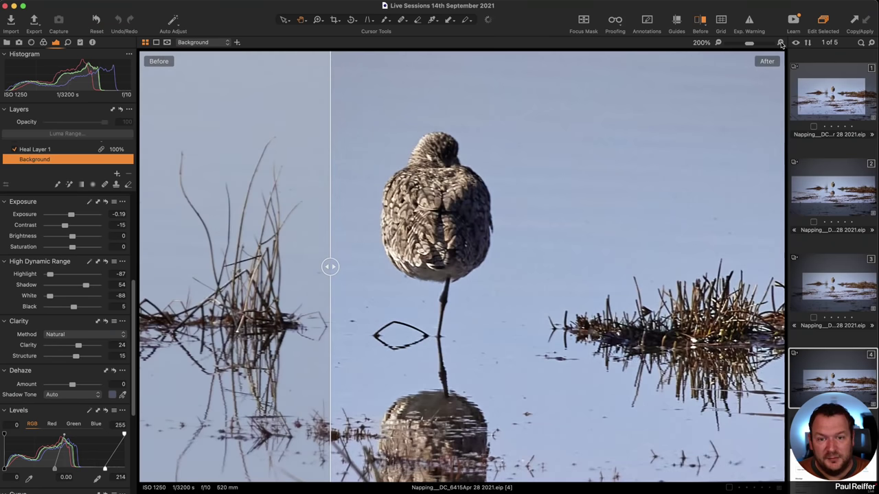
pyautogui.click(780, 42)
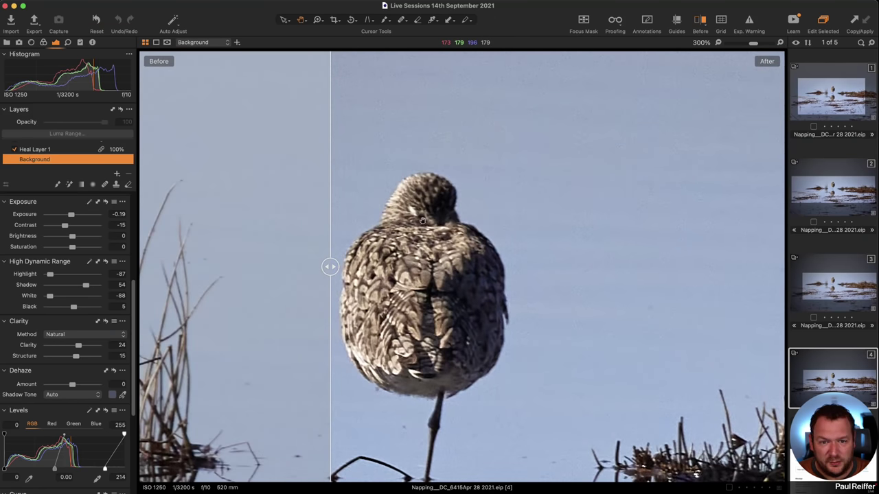
pyautogui.click(780, 43)
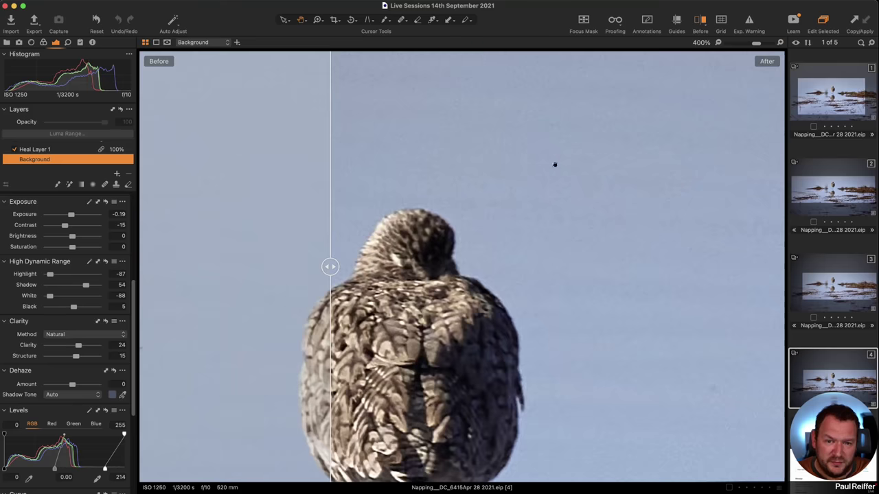
pyautogui.moveTo(328, 266); pyautogui.dragTo(237, 267)
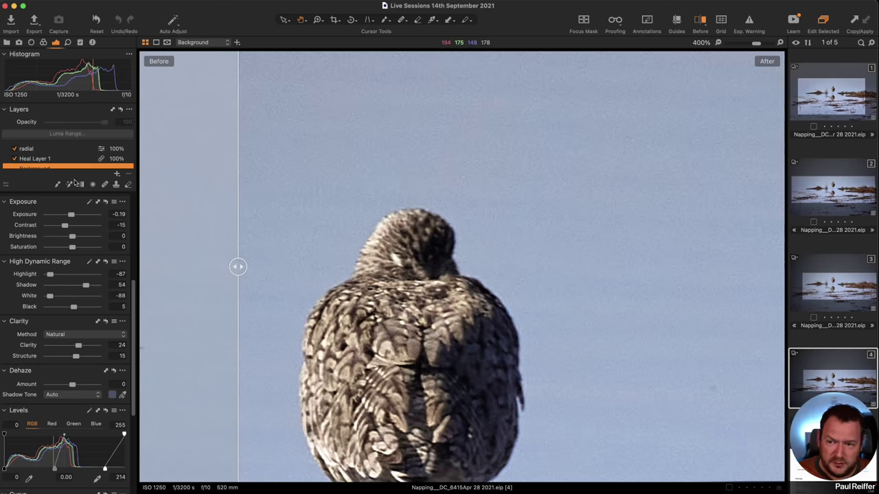
# - Add a new adjustment layer named 'Sharpen Edge'
pyautogui.click(117, 175)
pyautogui.doubleClick(22, 149)
pyautogui.write('Sharpen Edge')
pyautogui.press('Return')
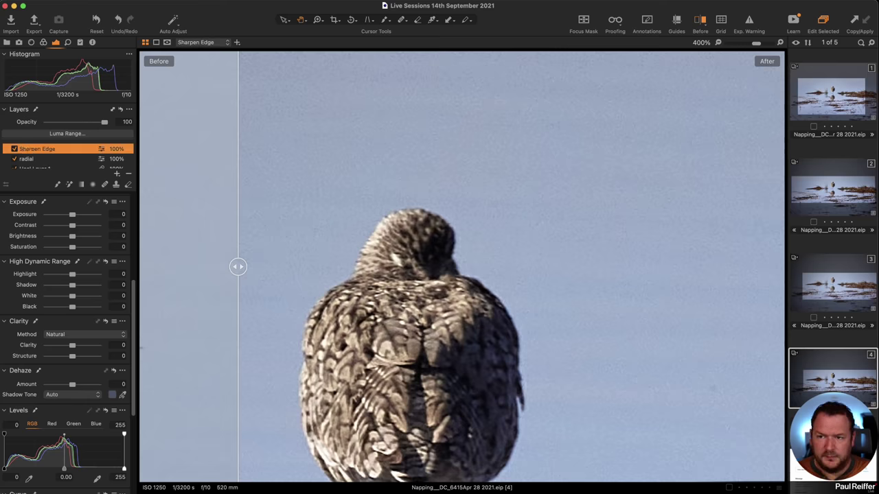
# - Paint the mask over the bird's head and right side with a smaller brush, and raise Clarity to 36
pyautogui.click(59, 186)
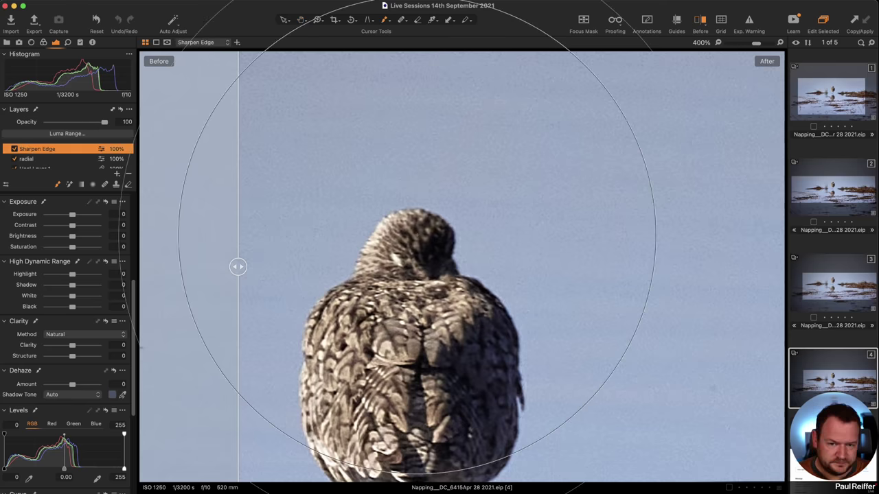
pyautogui.press('[')
pyautogui.press('[')
pyautogui.press('[')
pyautogui.press('[')
pyautogui.press('[')
pyautogui.press('[')
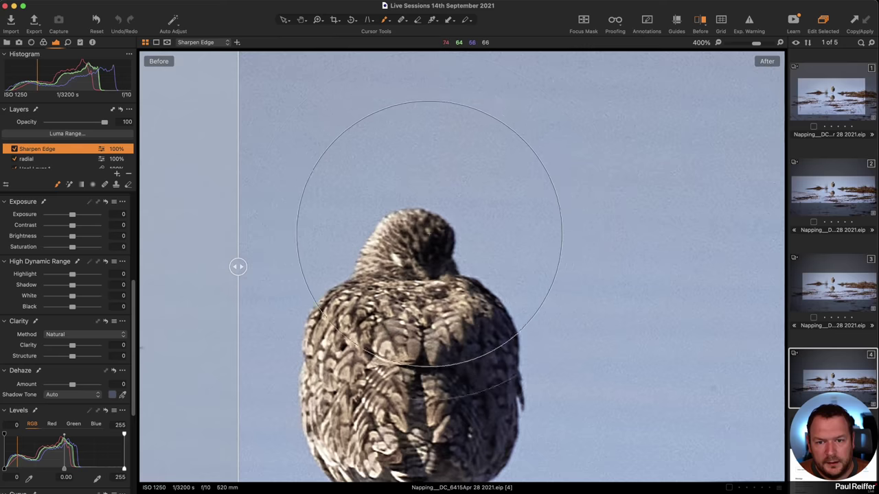
pyautogui.press('[')
pyautogui.press('[')
pyautogui.press('[')
pyautogui.press('[')
pyautogui.press('[')
pyautogui.press('[')
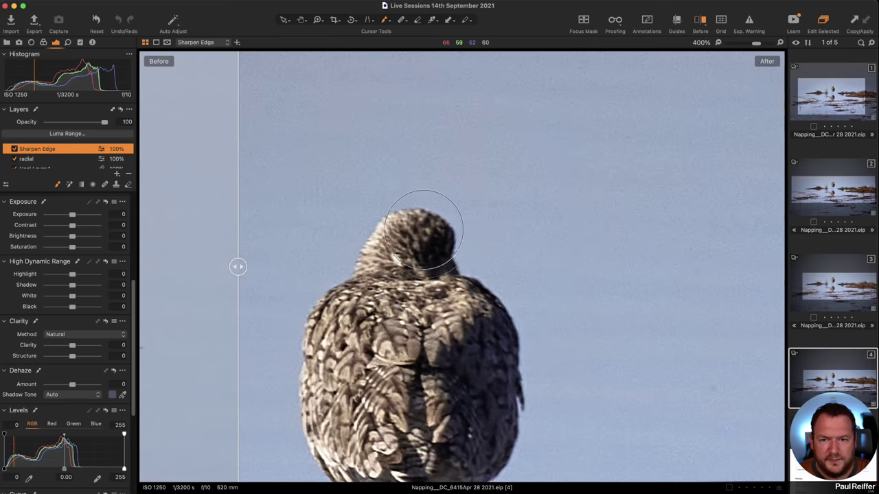
pyautogui.rightClick(415, 226)
pyautogui.rightClick(420, 240)
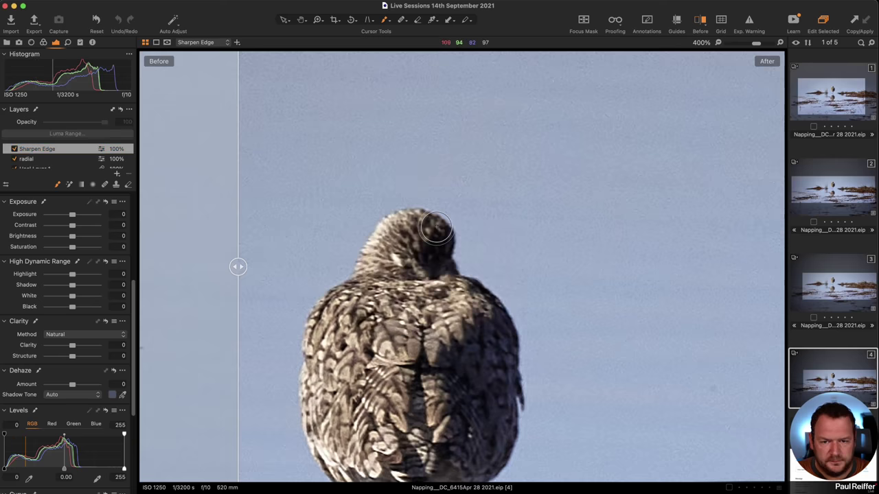
pyautogui.moveTo(417, 226)
pyautogui.mouseDown()
pyautogui.moveTo(451, 252)
pyautogui.moveTo(447, 263)
pyautogui.moveTo(438, 241)
pyautogui.moveTo(418, 252)
pyautogui.moveTo(441, 288)
pyautogui.moveTo(445, 270)
pyautogui.moveTo(475, 299)
pyautogui.moveTo(471, 285)
pyautogui.moveTo(516, 338)
pyautogui.moveTo(520, 404)
pyautogui.mouseUp()
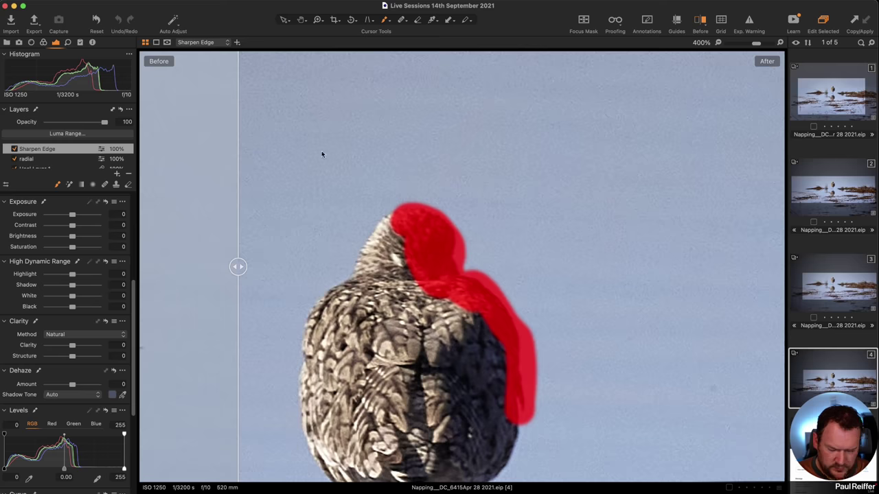
pyautogui.moveTo(73, 346); pyautogui.dragTo(81, 349)
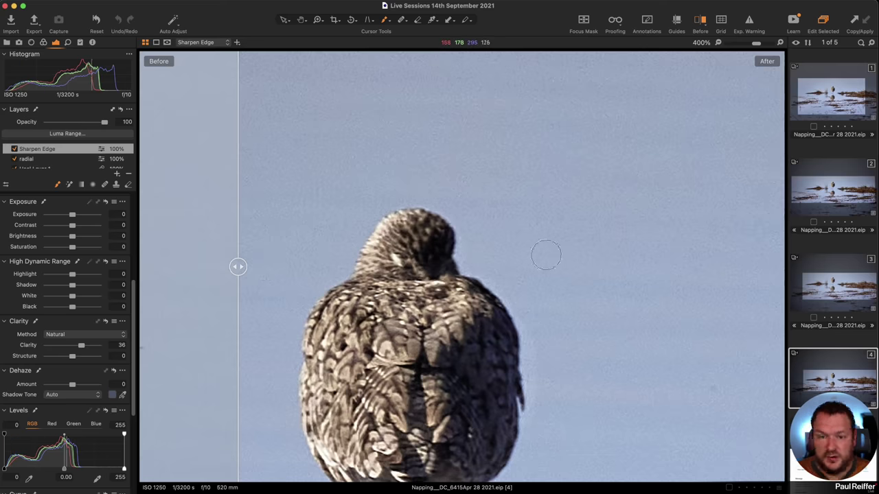
# - Restrict the Sharpen Edge mask to a 0–137 luma range with radius 0.6, previewing the mask
pyautogui.click(85, 135)
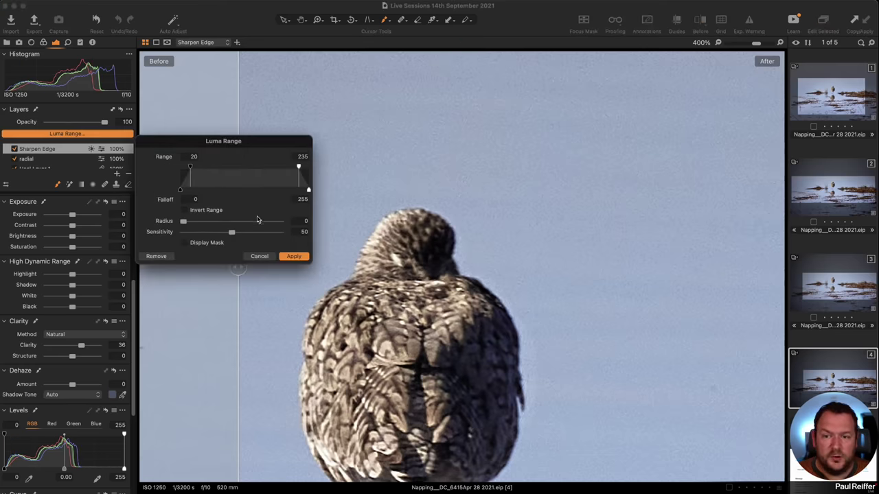
pyautogui.click(203, 244)
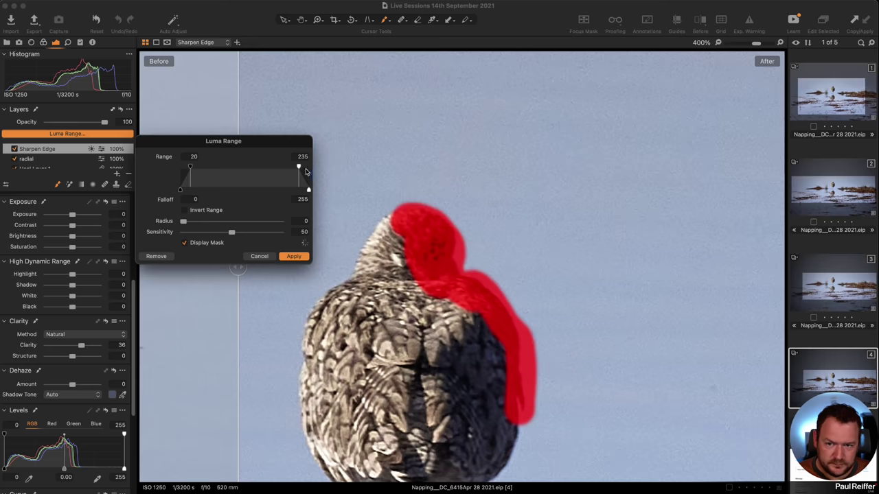
pyautogui.moveTo(193, 170); pyautogui.dragTo(180, 169)
pyautogui.moveTo(299, 168); pyautogui.dragTo(251, 193)
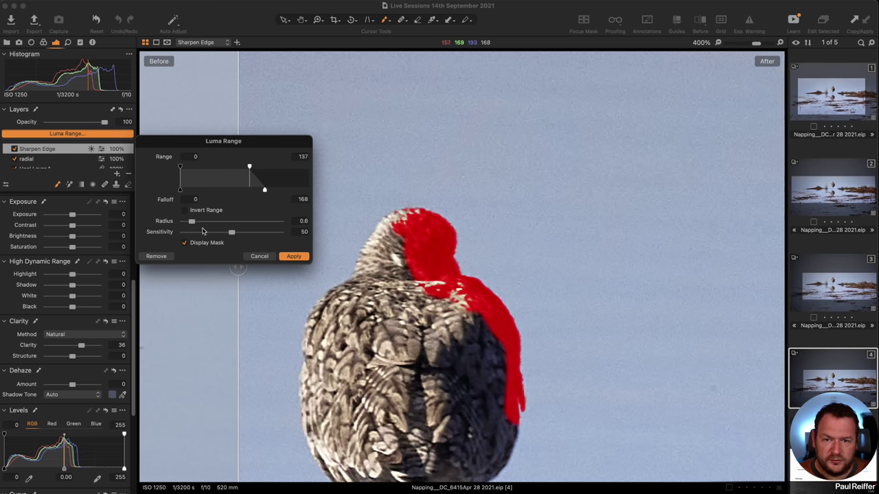
pyautogui.click(293, 257)
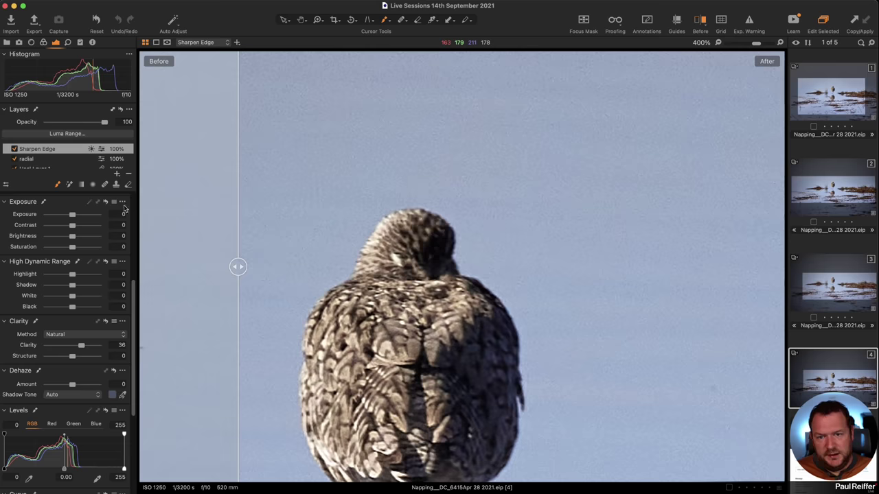
# - Select the Sharpen Edge layer, remove the Before/After split, and fit the photo to the window
pyautogui.click(14, 149)
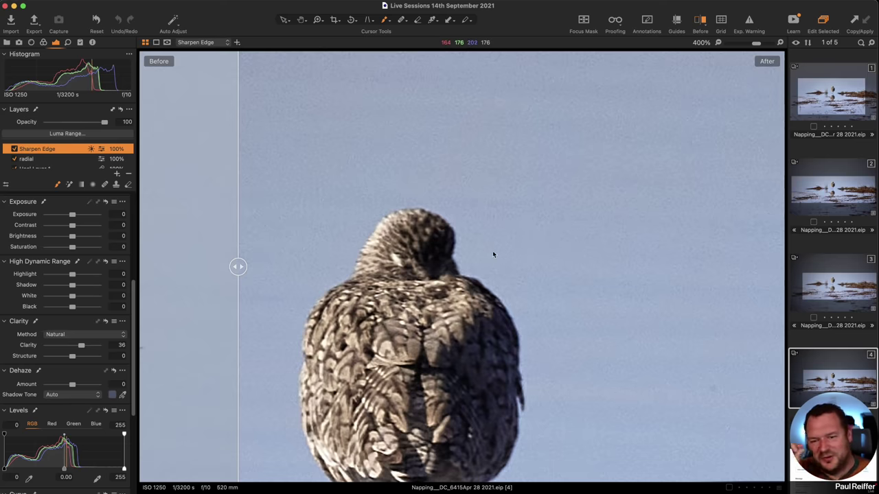
pyautogui.press('super+0')
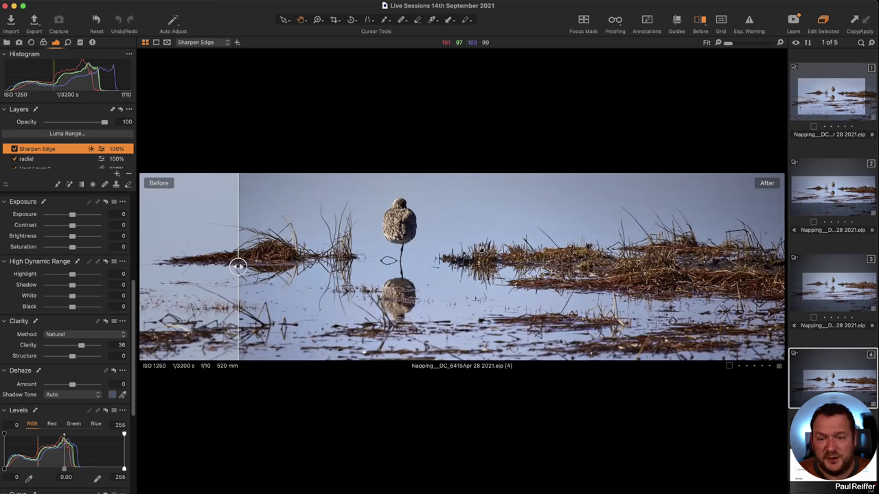
pyautogui.press('super+alt+0')
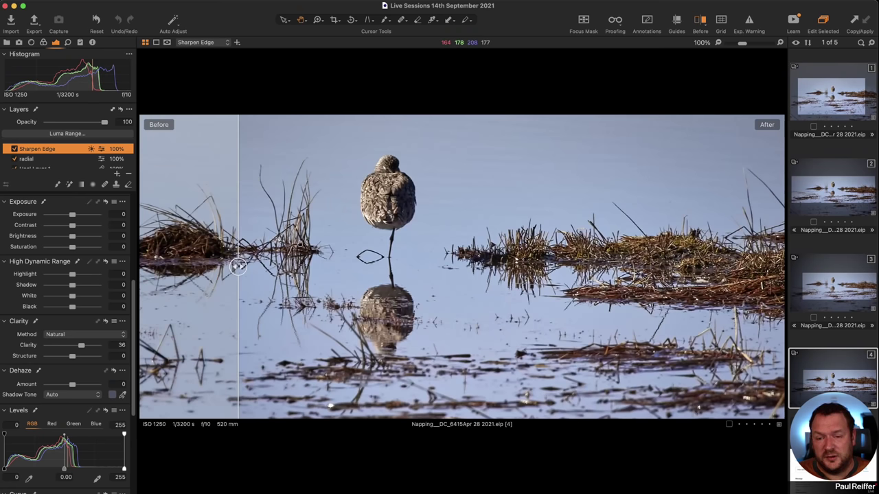
pyautogui.moveTo(238, 267); pyautogui.dragTo(142, 267)
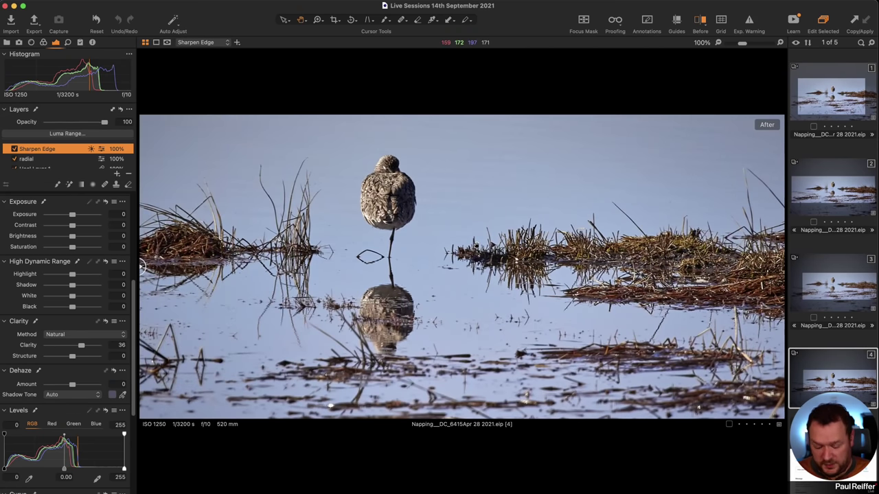
pyautogui.press('super+0')
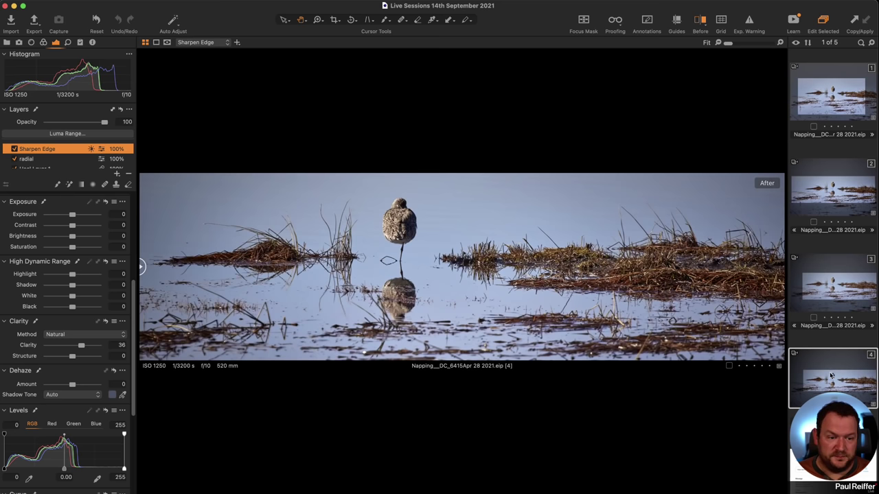
# - Clone variant 4 and crop the copy to a taller 14.68 × 8.26 in frame, then reselect variant 4
pyautogui.rightClick(810, 370)
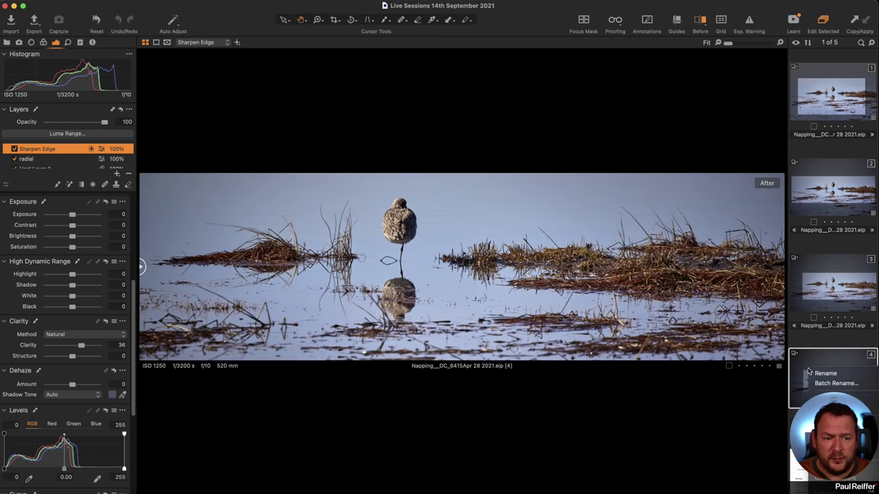
pyautogui.click(824, 408)
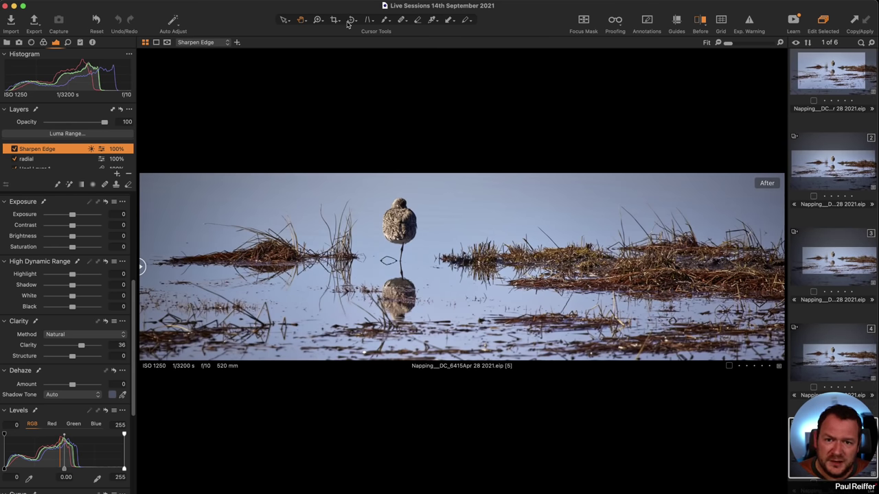
pyautogui.press('c')
pyautogui.moveTo(795, 212); pyautogui.dragTo(793, 82)
pyautogui.moveTo(241, 364); pyautogui.dragTo(264, 366)
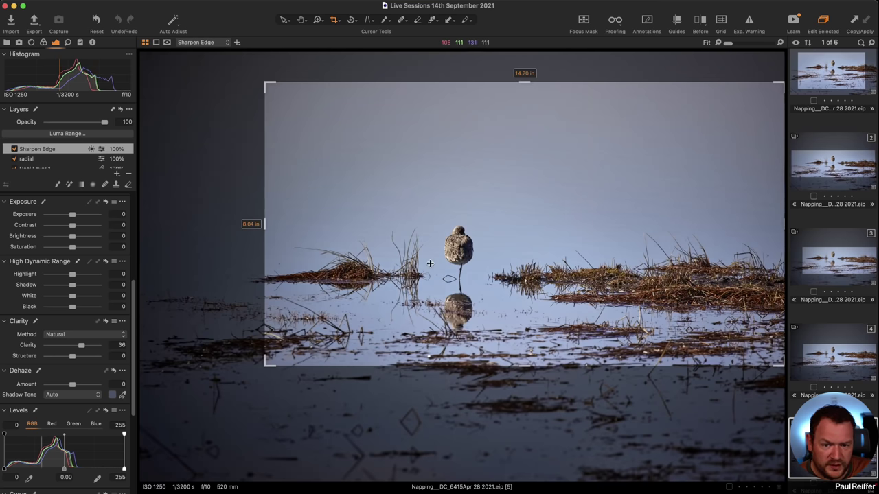
pyautogui.moveTo(265, 365); pyautogui.dragTo(268, 371)
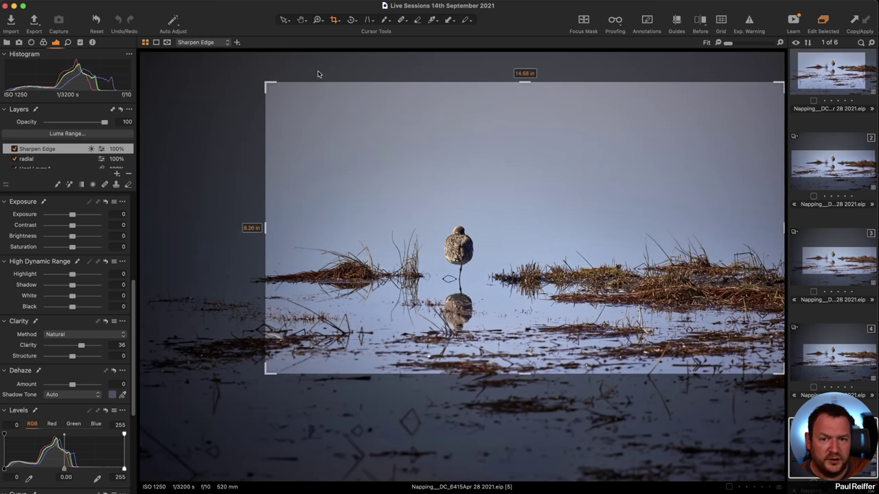
pyautogui.click(284, 20)
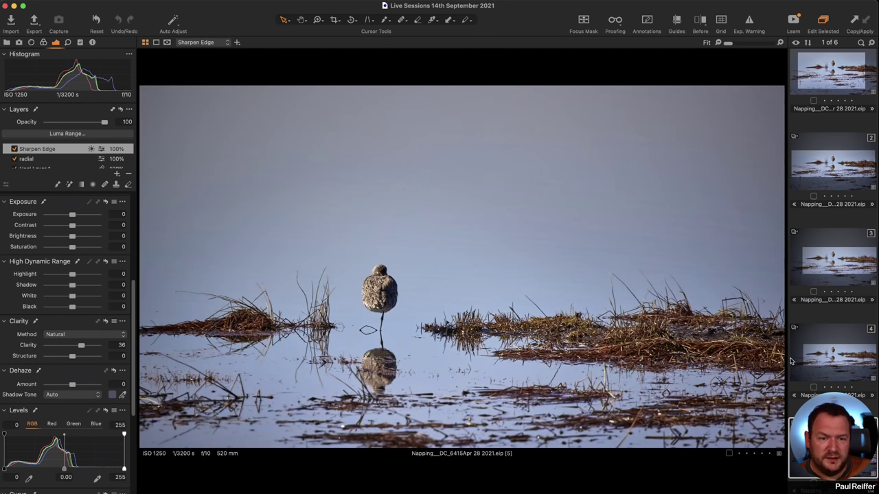
pyautogui.click(843, 366)
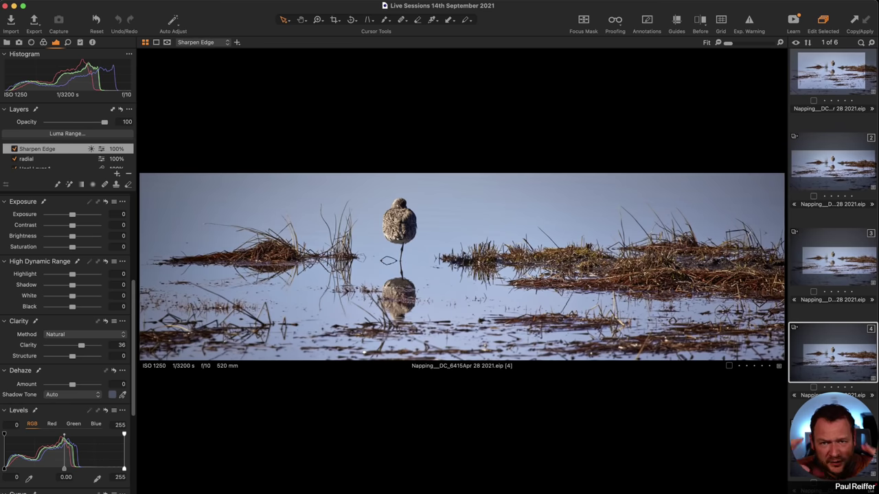
# - On variant 5, add a new adjustment layer named 'Top Blue'
pyautogui.press('Right')
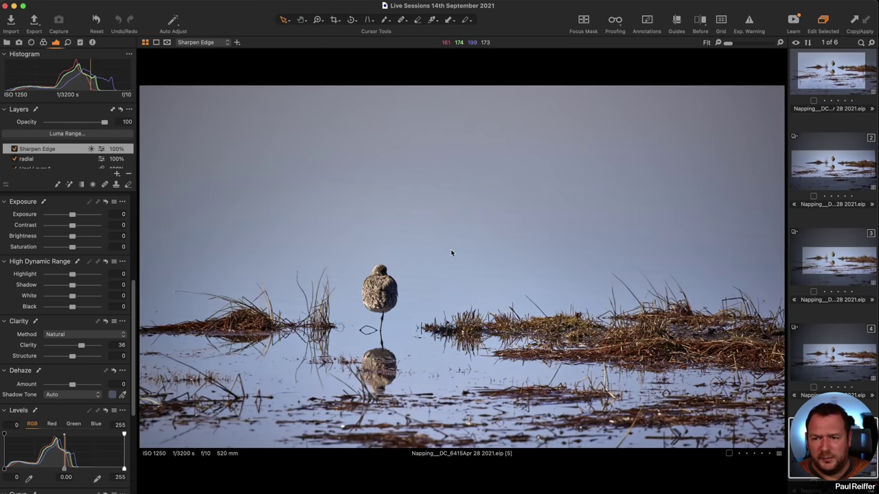
pyautogui.click(116, 173)
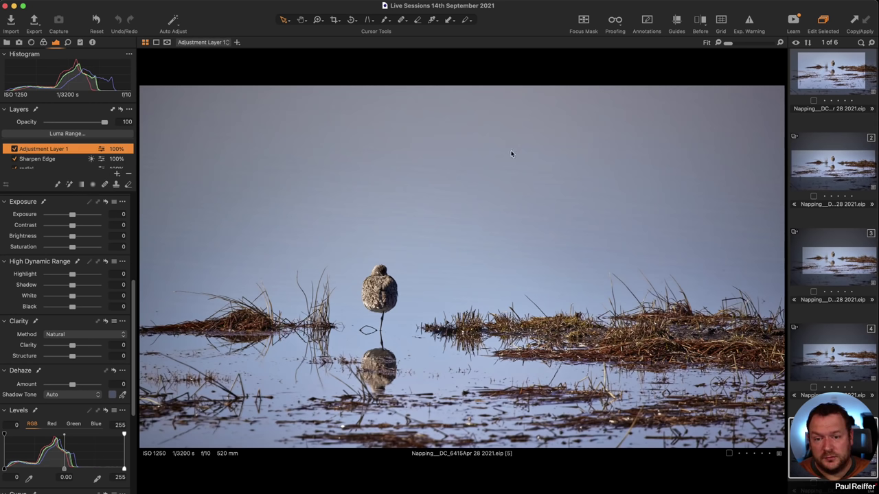
pyautogui.doubleClick(55, 154)
pyautogui.write('Top Blue')
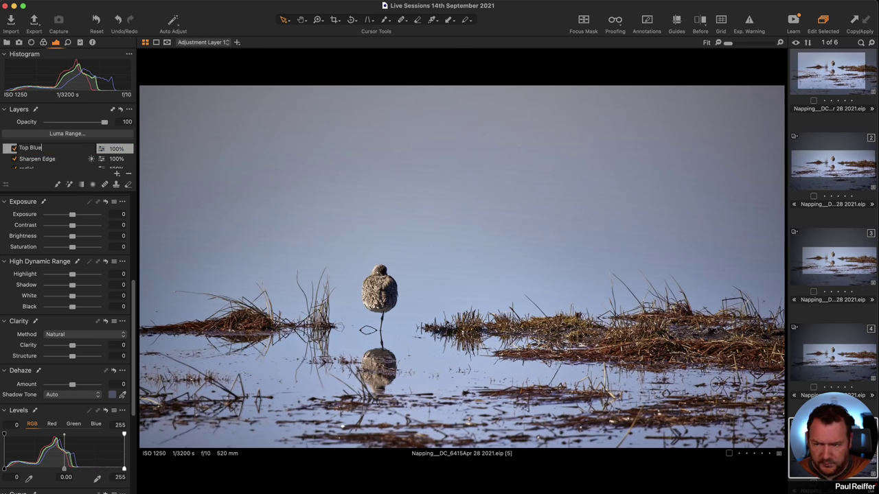
pyautogui.press('Return')
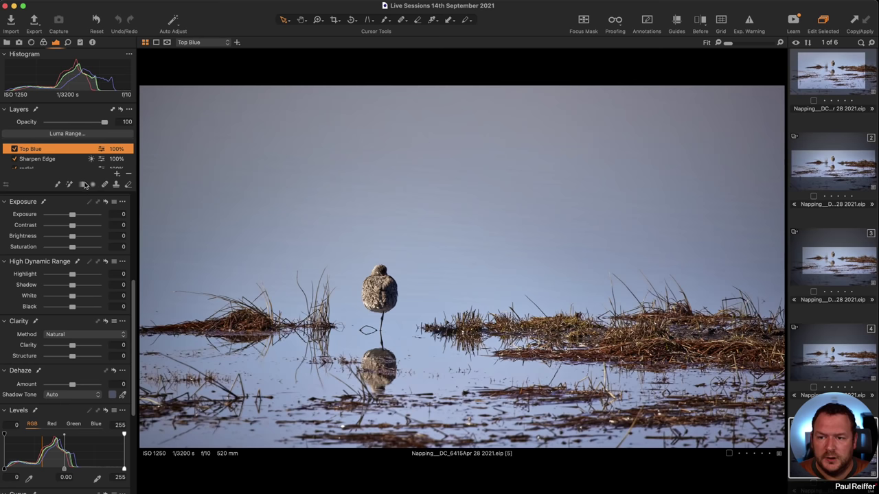
# - Draw a linear gradient down from the sky, with Clarity −64 and white balance cooled to 5546 K
pyautogui.click(128, 184)
pyautogui.moveTo(419, 91)
pyautogui.mouseDown()
pyautogui.moveTo(420, 360)
pyautogui.moveTo(419, 307)
pyautogui.moveTo(419, 318)
pyautogui.mouseUp()
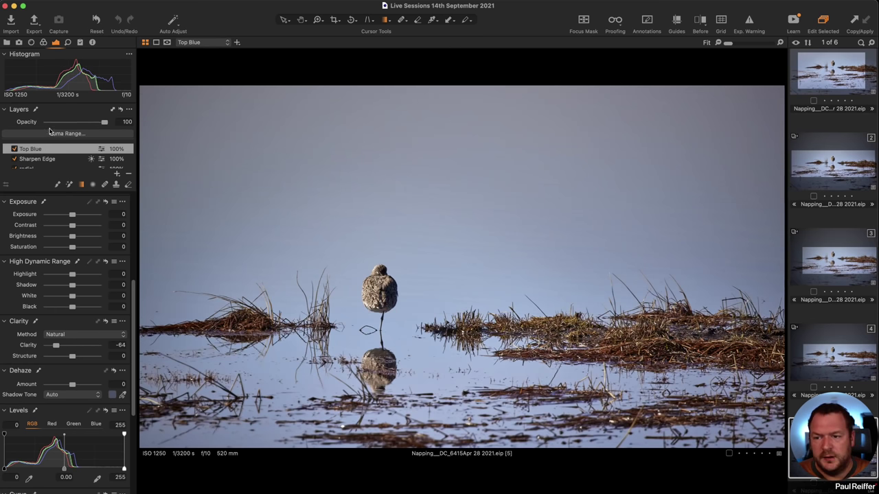
pyautogui.scroll(5, 72, 235)
pyautogui.moveTo(68, 367)
pyautogui.mouseDown()
pyautogui.moveTo(39, 369)
pyautogui.moveTo(67, 370)
pyautogui.mouseUp()
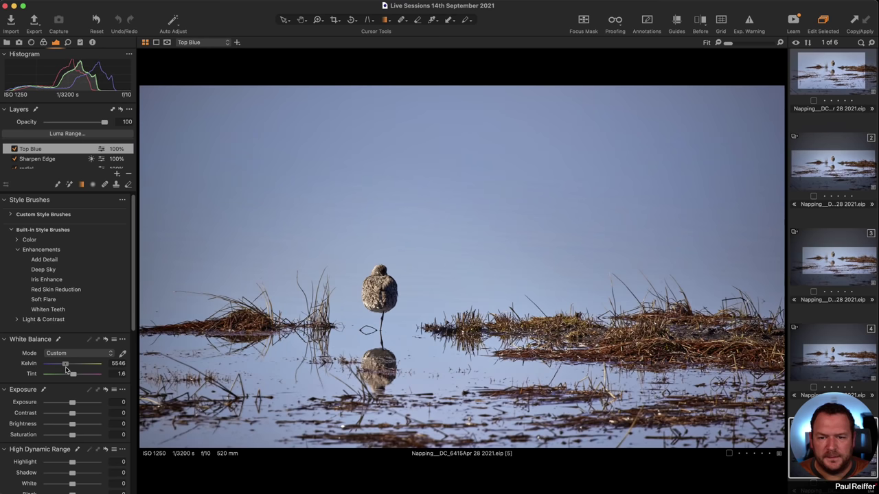
pyautogui.scroll(-3, 65, 371)
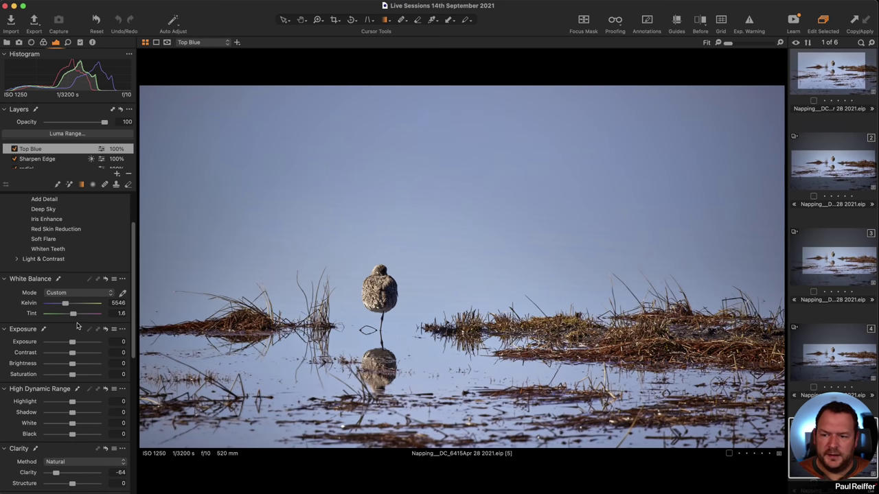
pyautogui.moveTo(71, 376); pyautogui.dragTo(67, 376)
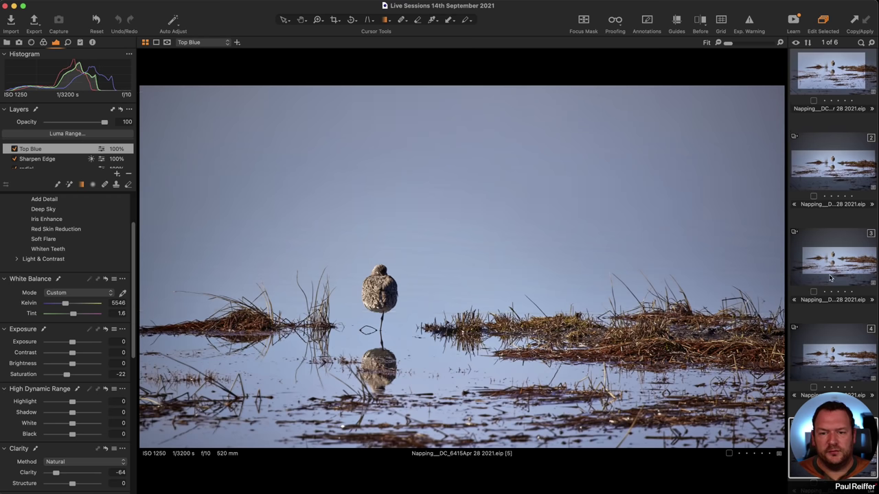
pyautogui.click(14, 149)
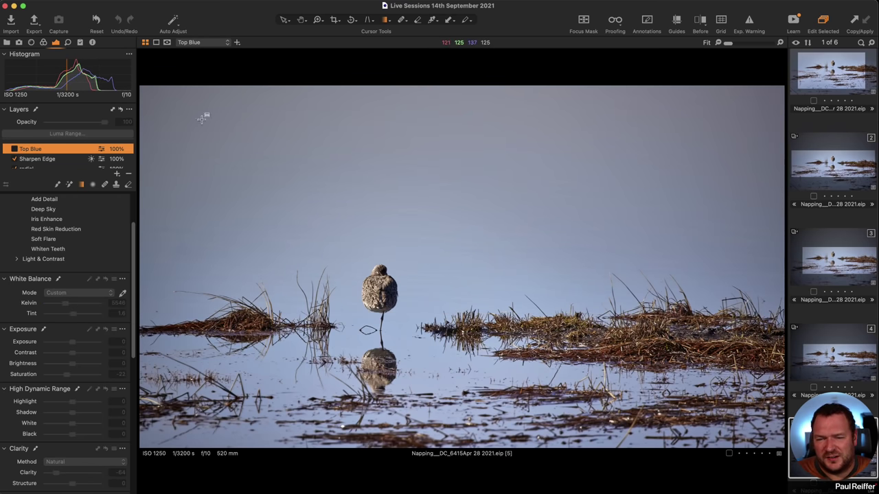
pyautogui.click(15, 149)
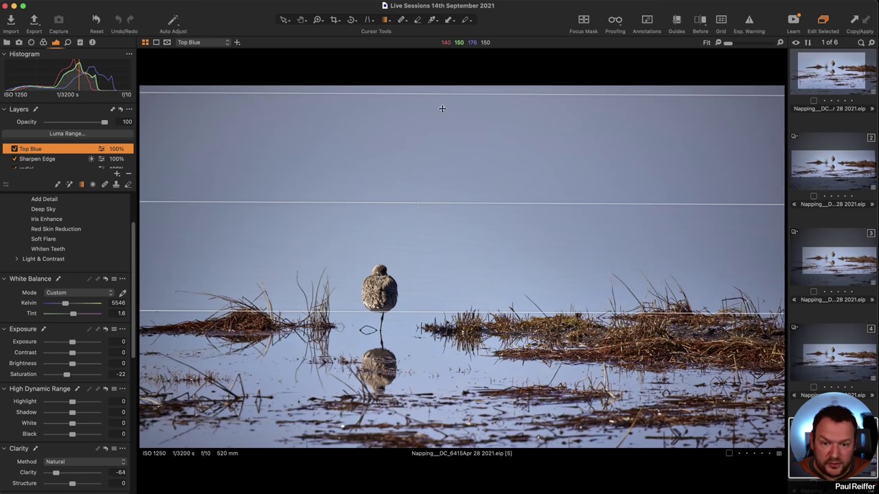
# - Select variant 5 and clone it with F2, keeping its adjustments
pyautogui.click(844, 359)
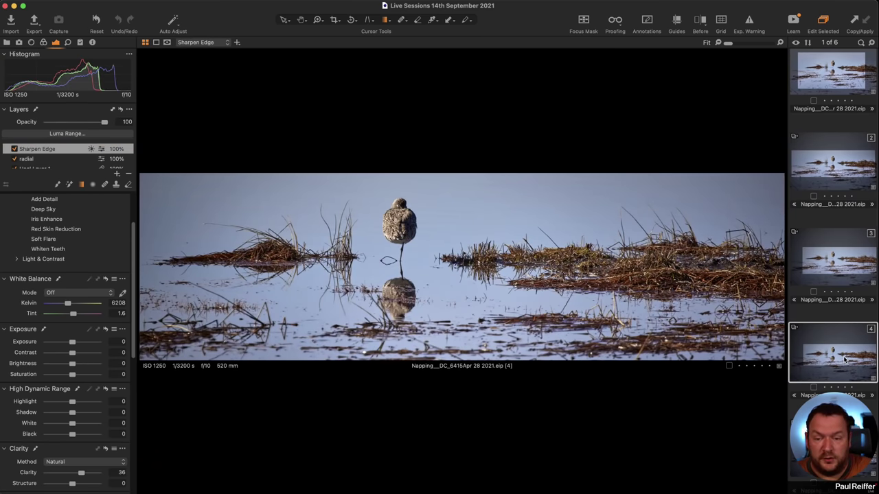
pyautogui.press('Down')
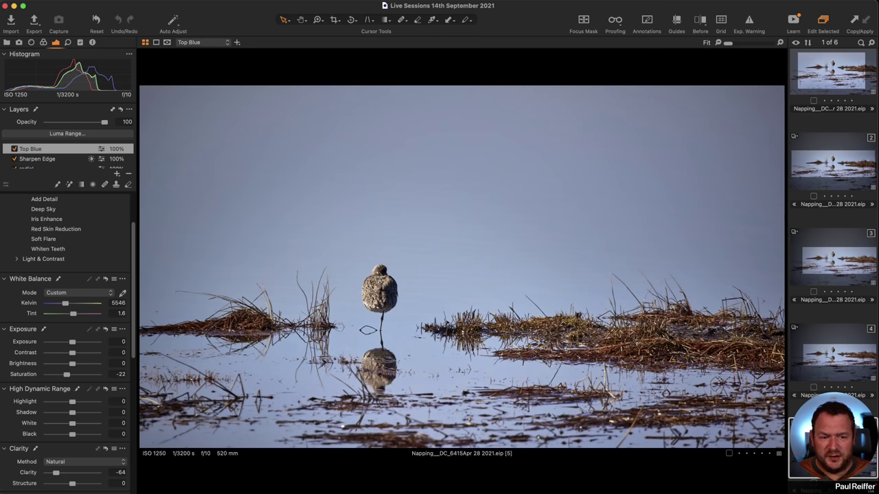
pyautogui.press('F2')
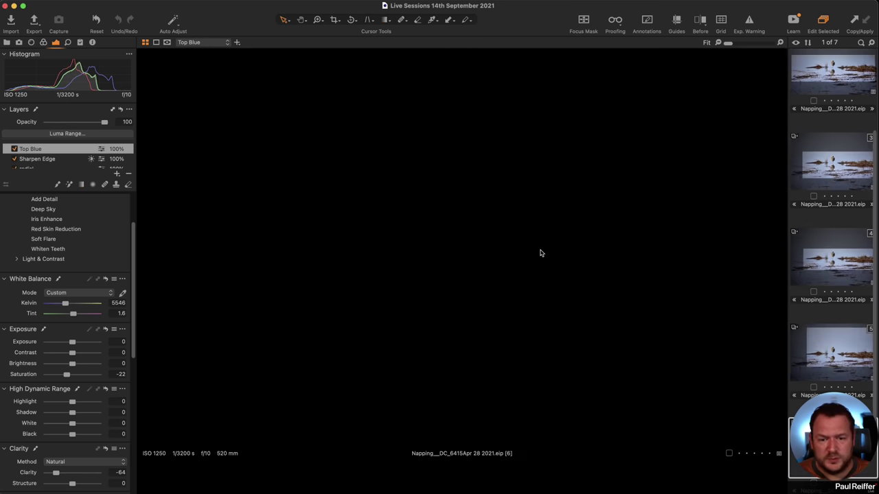
# - Crop the new variant to a tall portrait frame centred on the bird, then reselect variant 5
pyautogui.click(335, 20)
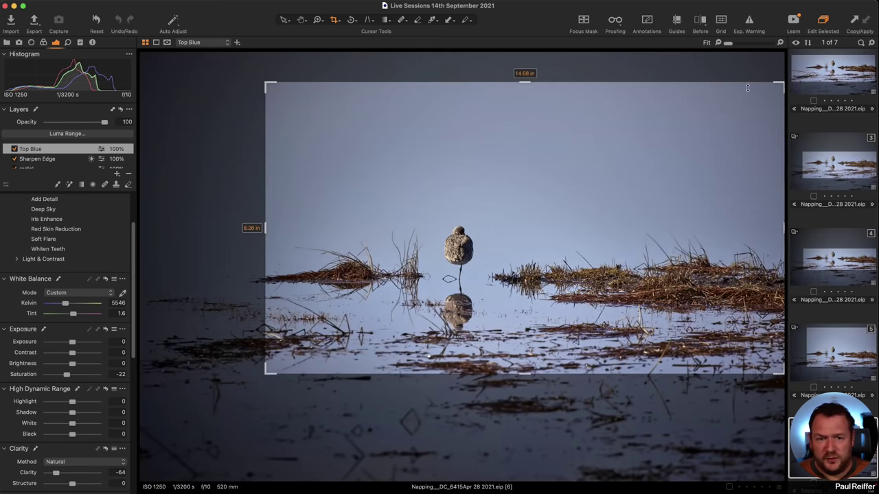
pyautogui.moveTo(785, 84); pyautogui.dragTo(585, 58)
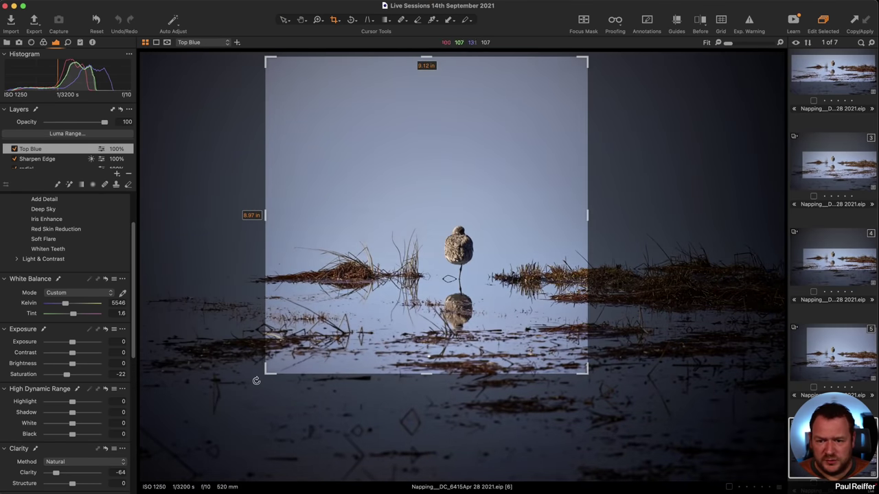
pyautogui.moveTo(266, 374); pyautogui.dragTo(383, 399)
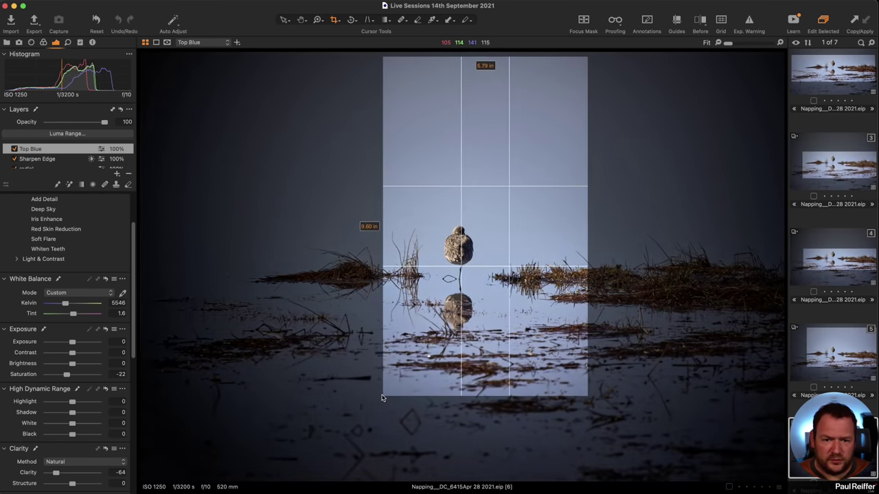
pyautogui.moveTo(586, 57); pyautogui.dragTo(618, 63)
pyautogui.moveTo(524, 139); pyautogui.dragTo(510, 137)
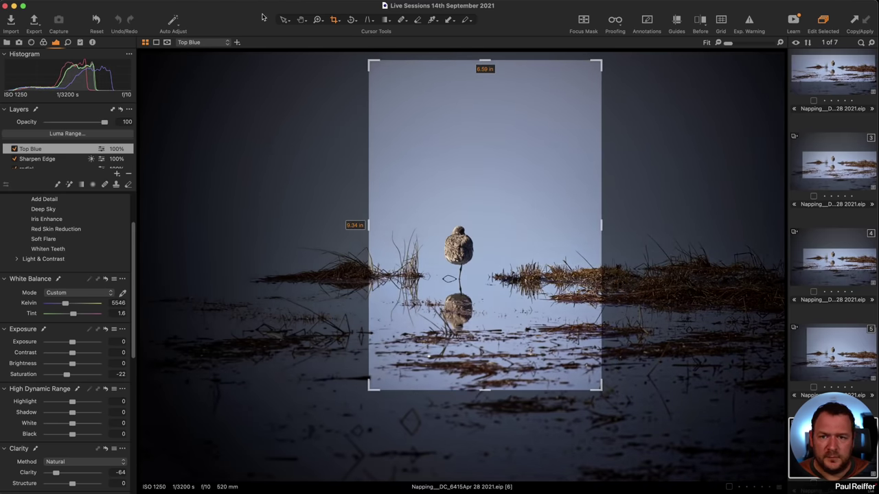
pyautogui.click(284, 20)
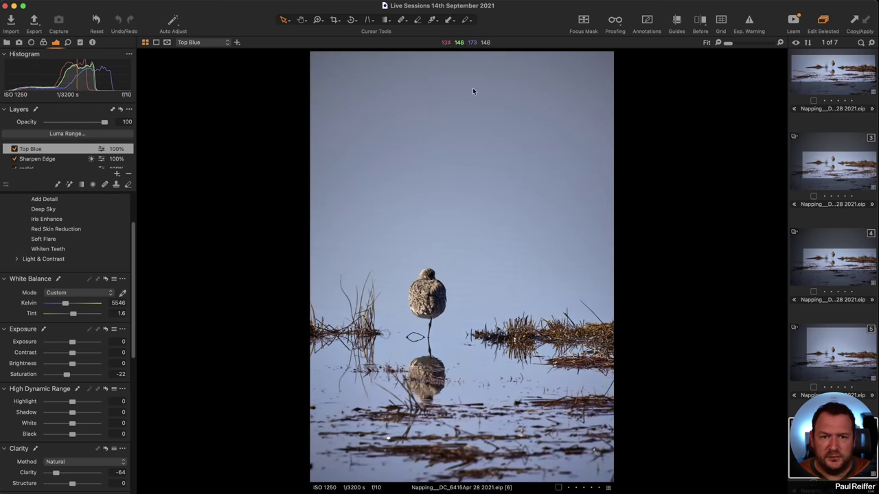
pyautogui.click(848, 354)
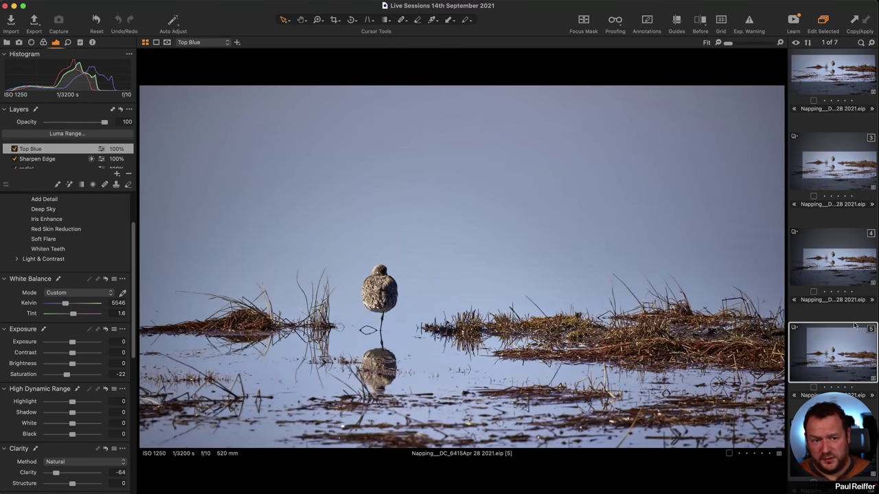
pyautogui.click(843, 270)
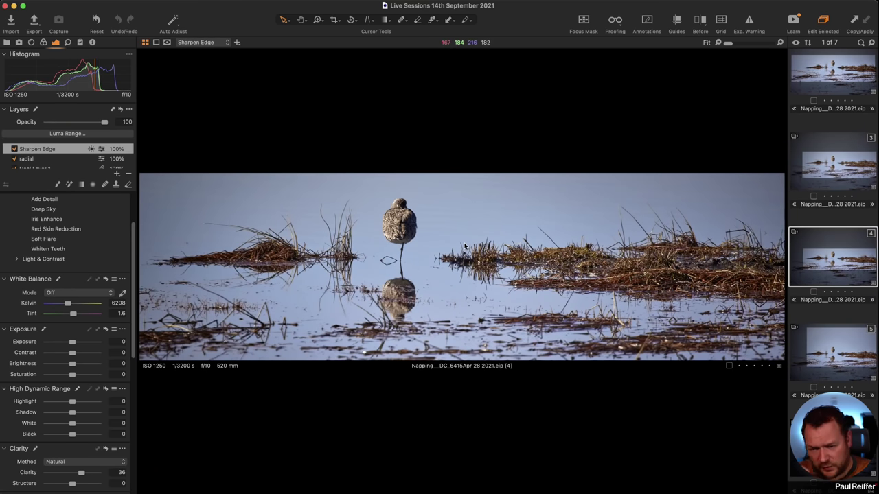
pyautogui.click(852, 350)
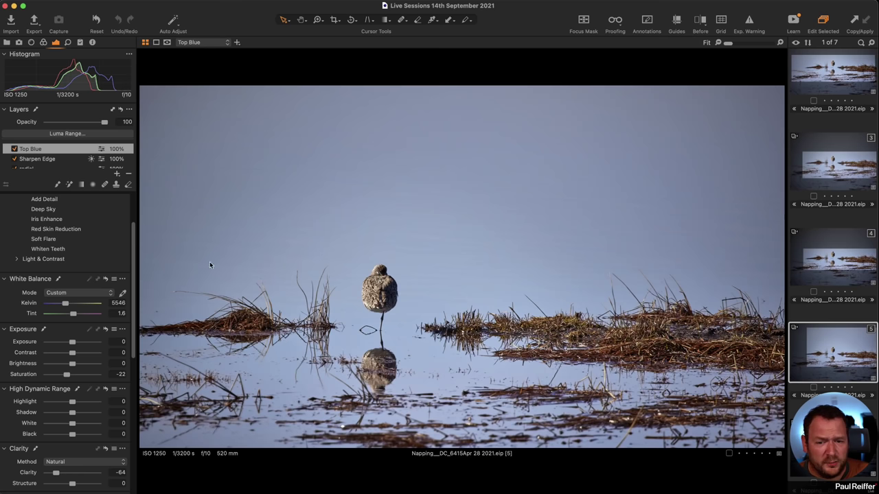
# - Open the Jun collection's Milky Way photo and inspect its Saturation (+) and Background layers
pyautogui.click(8, 42)
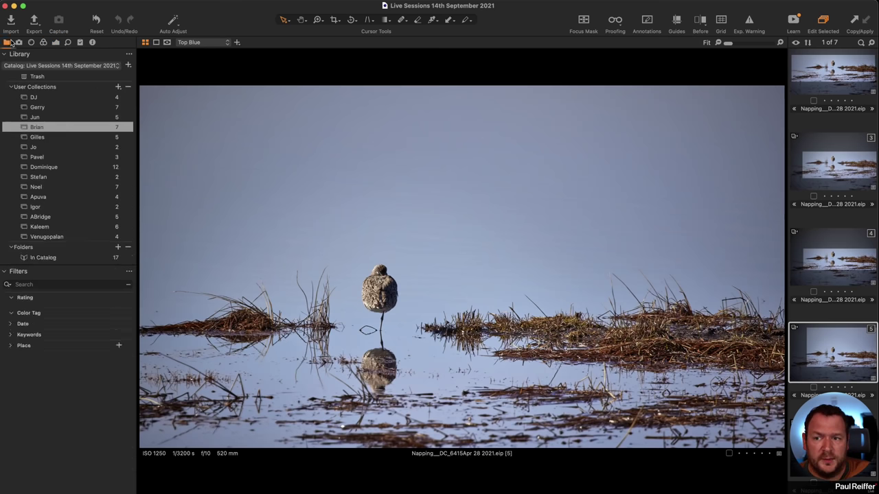
pyautogui.click(56, 118)
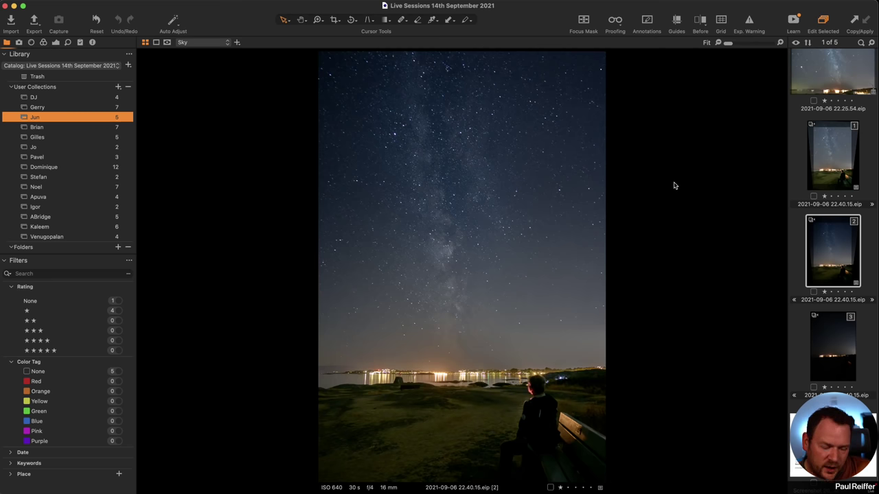
pyautogui.click(68, 43)
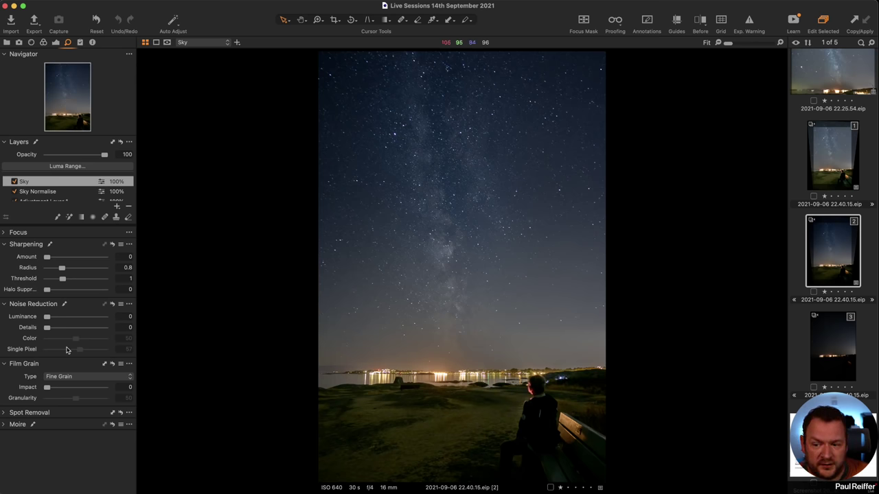
pyautogui.scroll(-3, 42, 189)
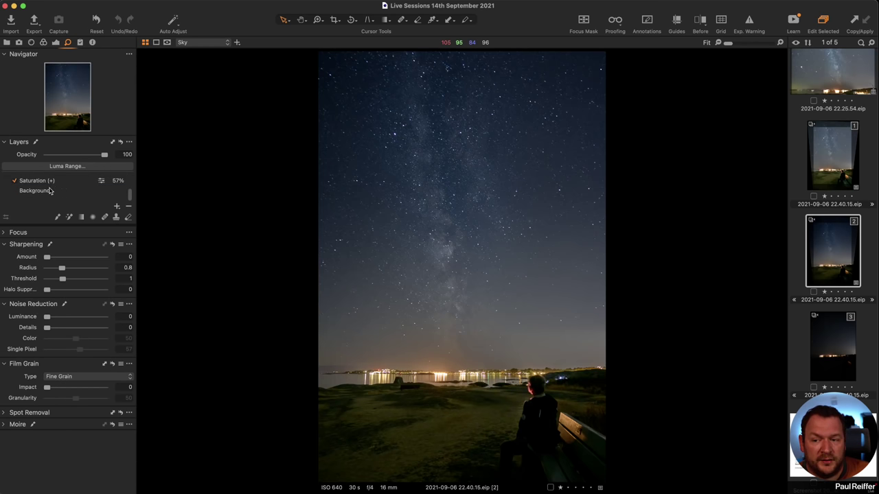
pyautogui.click(35, 192)
pyautogui.click(41, 182)
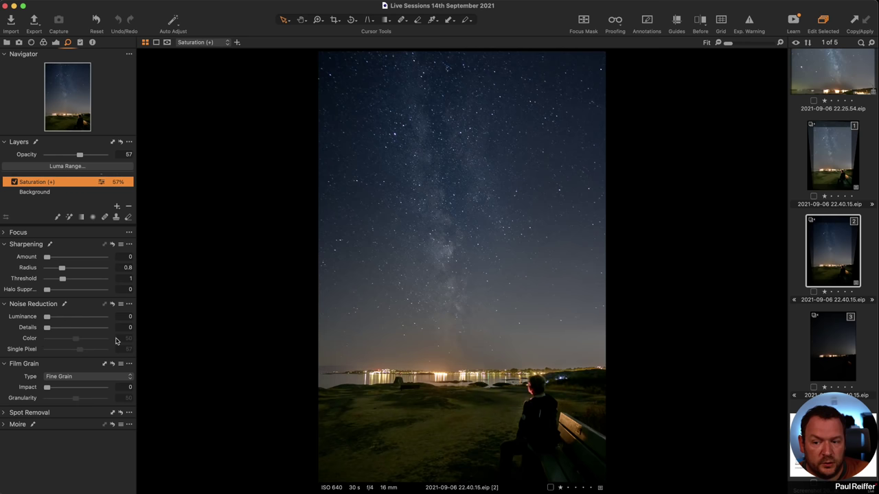
pyautogui.click(71, 193)
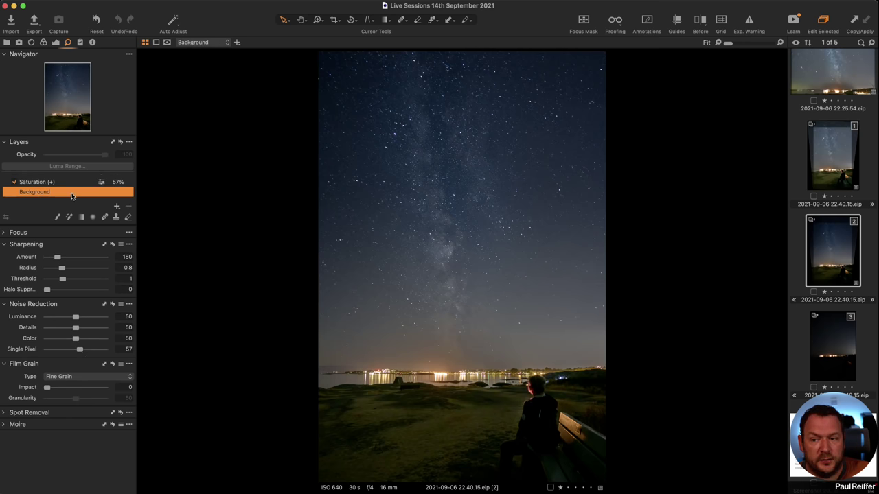
# - Compare Gerry collection variants [3] and [1] of the painters, then open the DJ collection
pyautogui.click(8, 43)
pyautogui.click(42, 108)
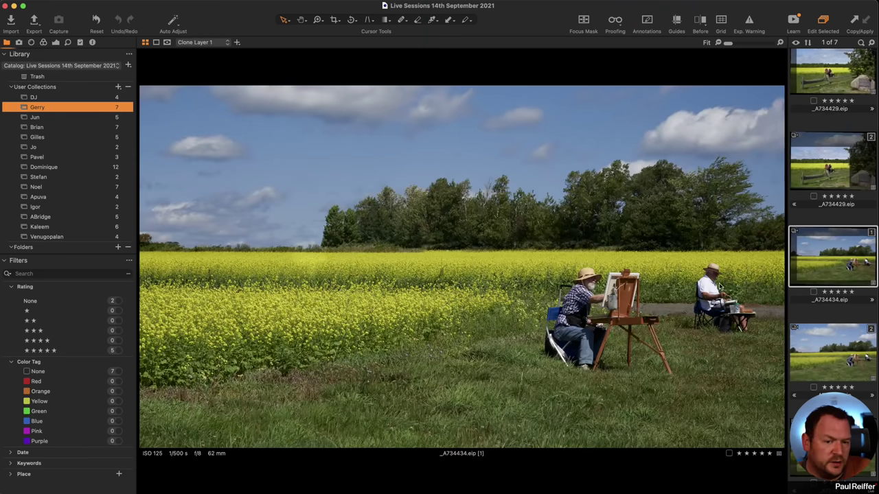
pyautogui.click(833, 439)
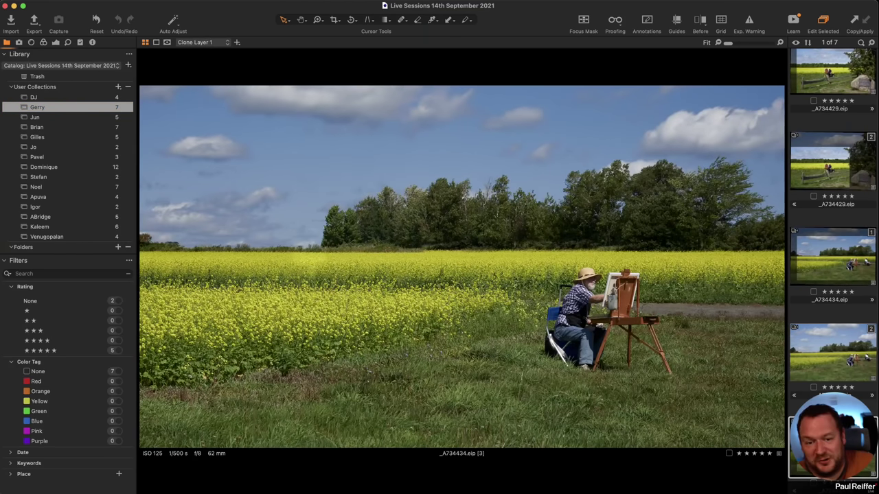
pyautogui.click(817, 263)
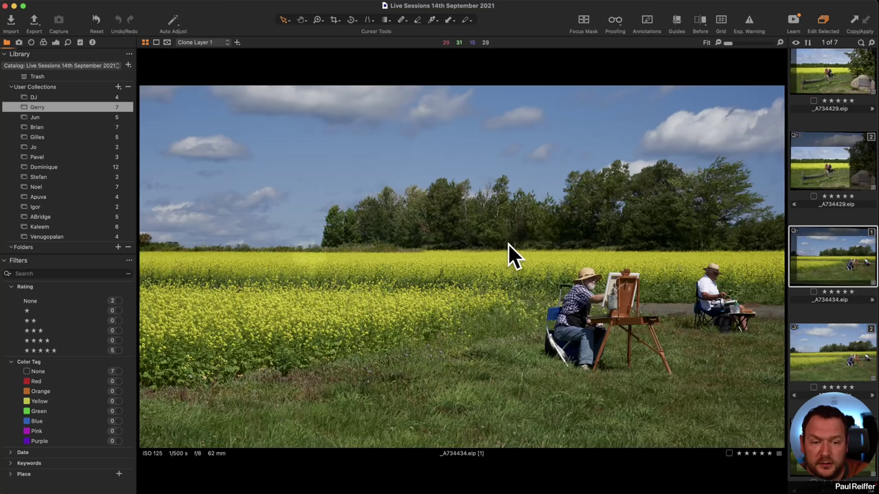
pyautogui.click(48, 98)
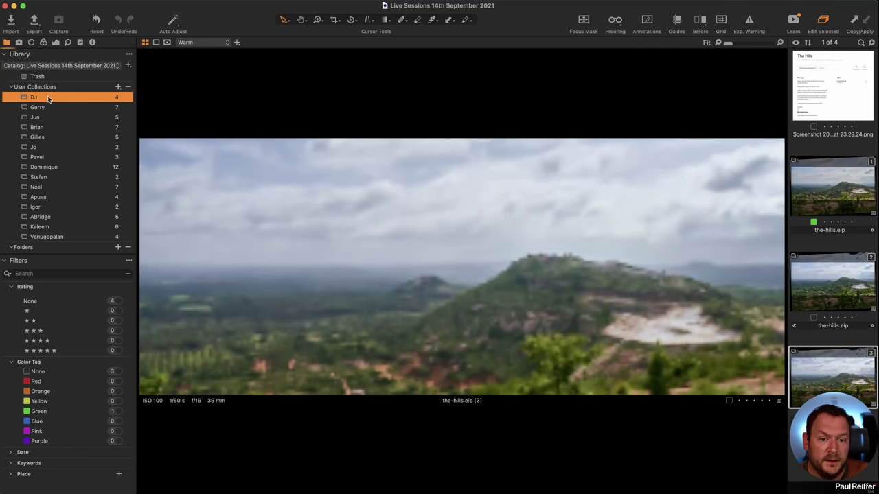